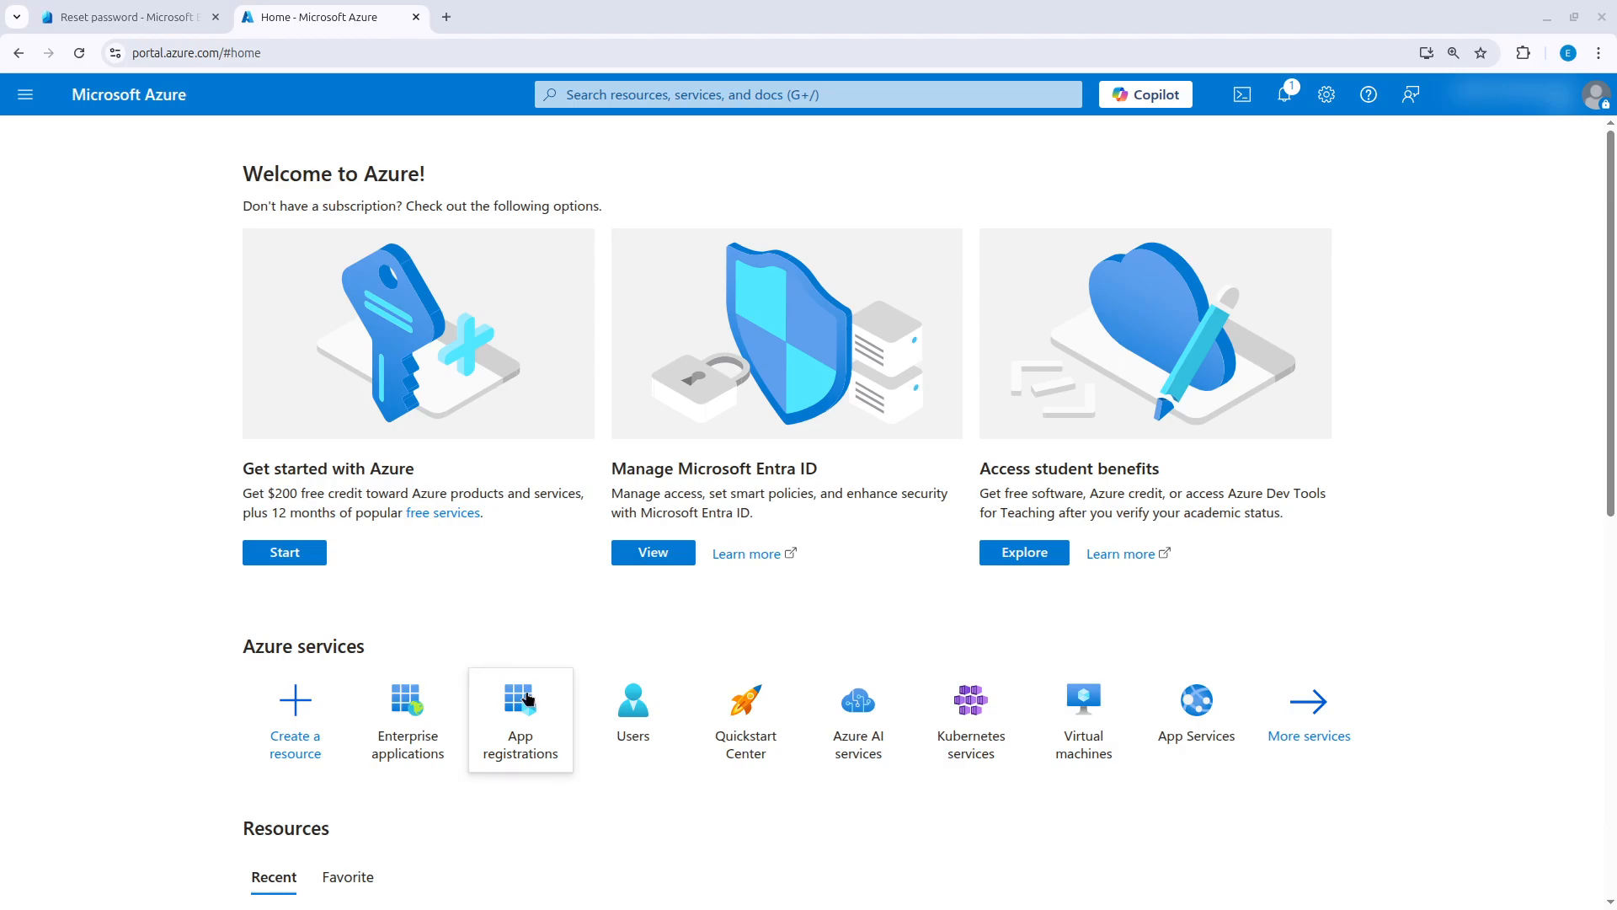
Create a non-gallery enterprise application named wazuh-sso and close the creation form.
mouse_move(528, 705)
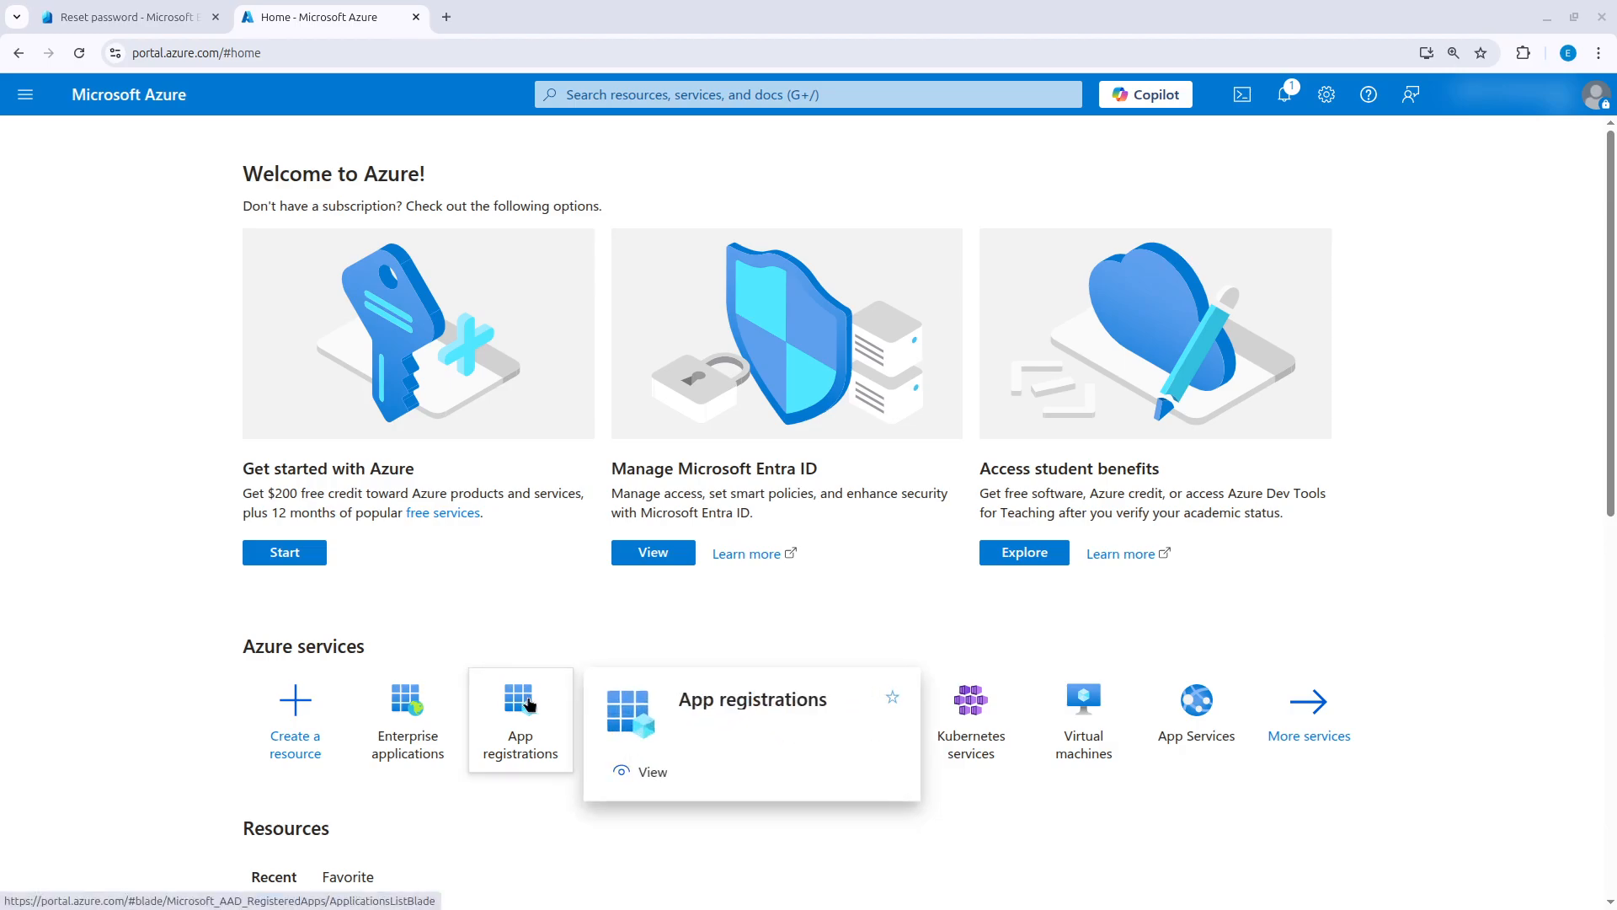
left_click(413, 746)
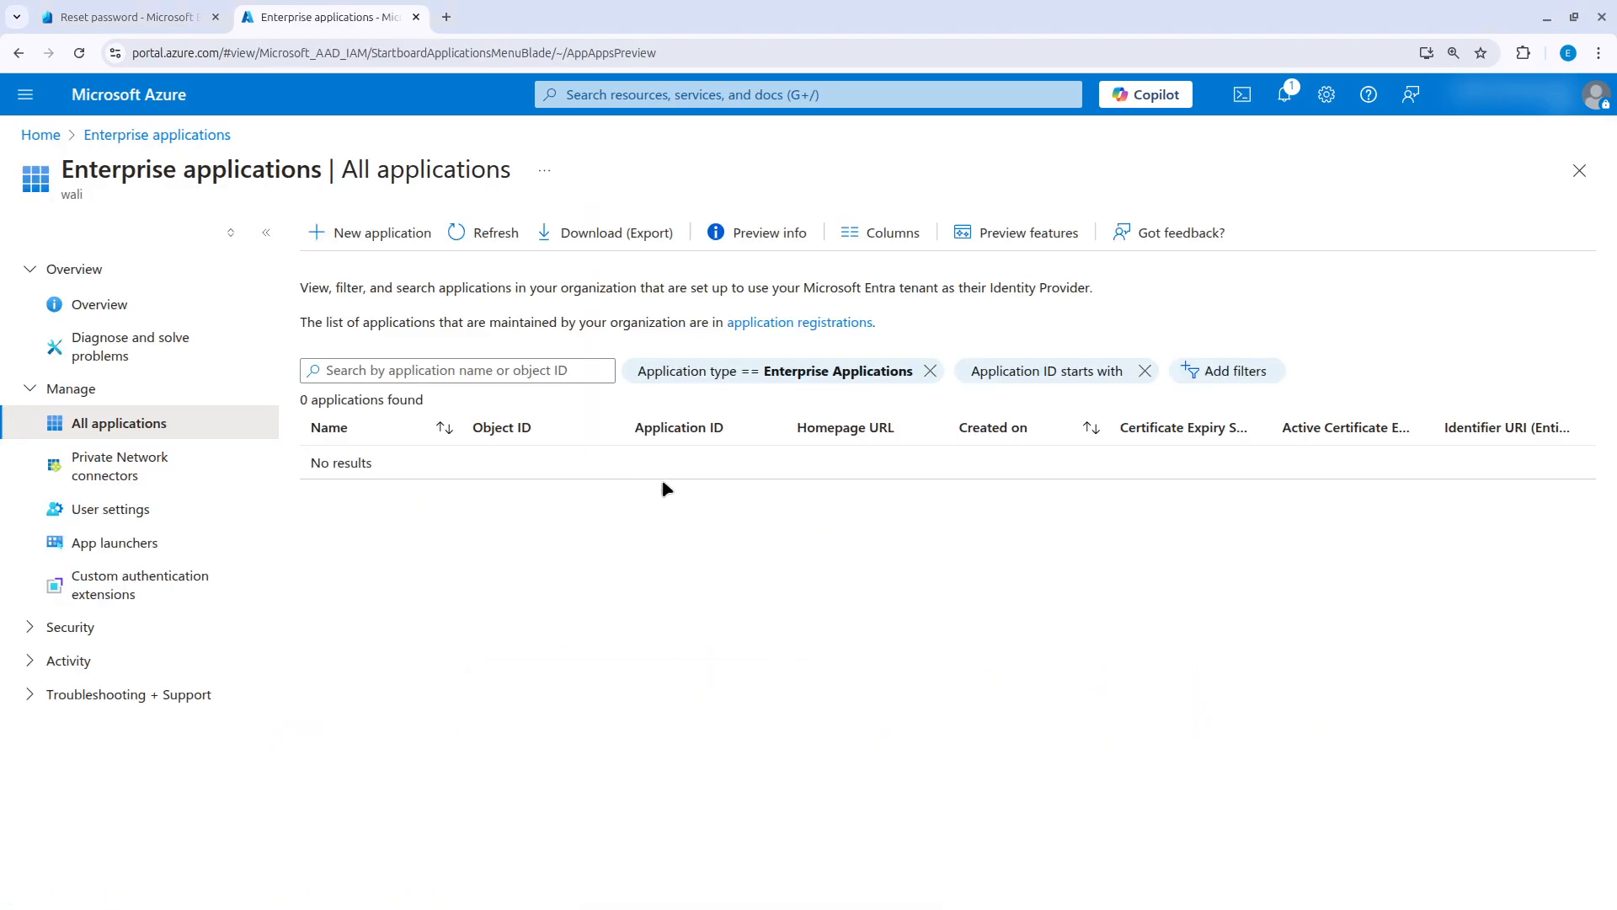
left_click(320, 229)
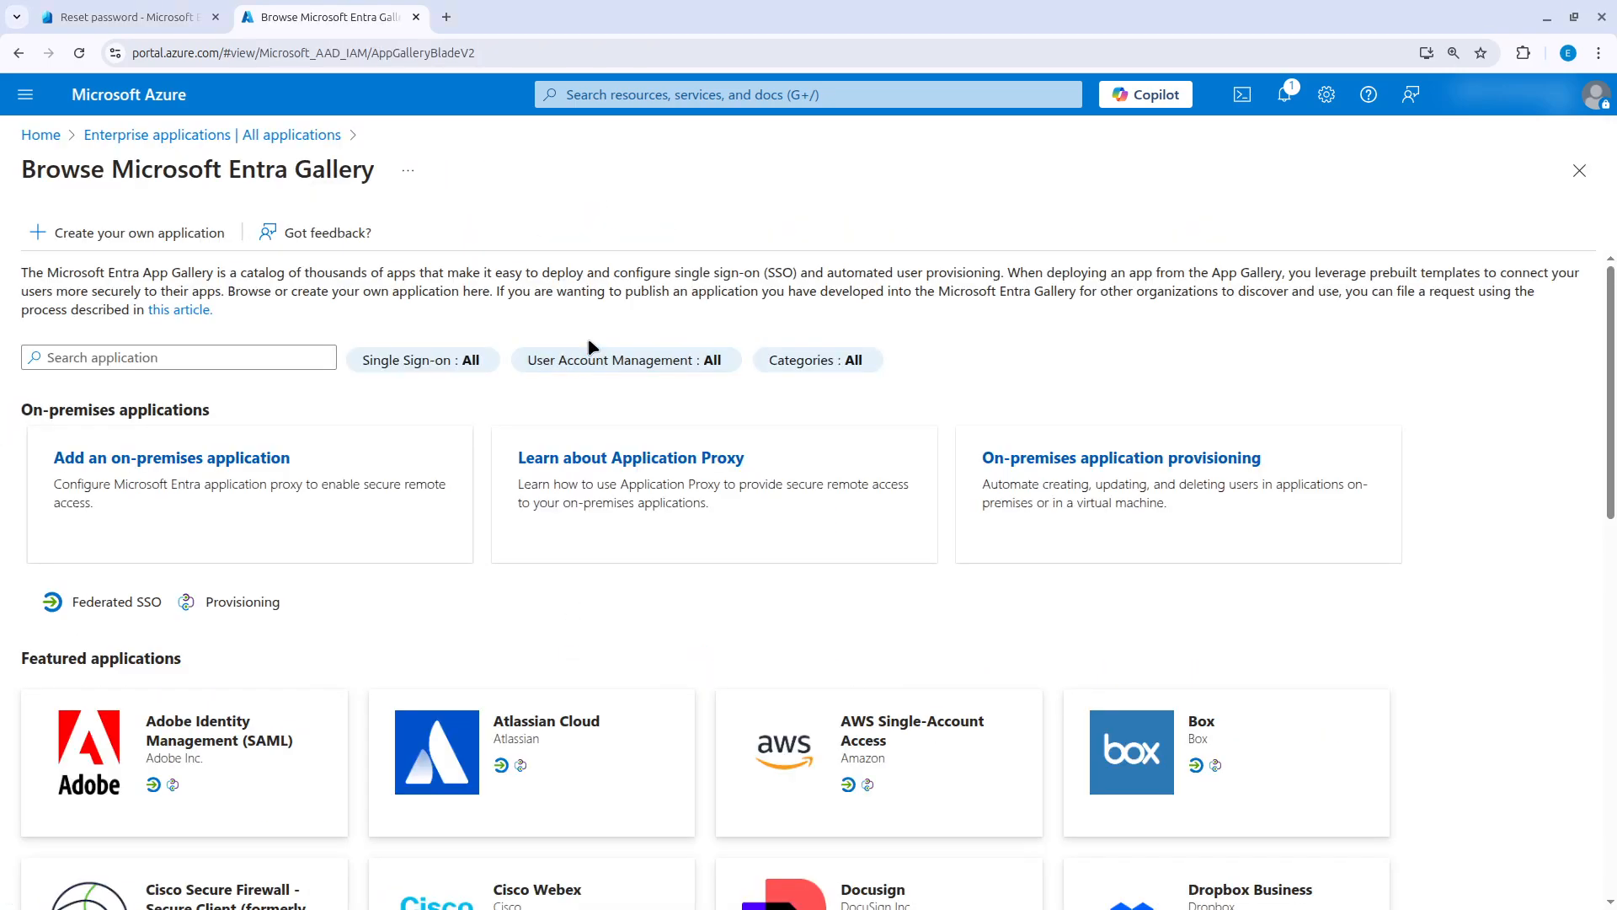
left_click(215, 232)
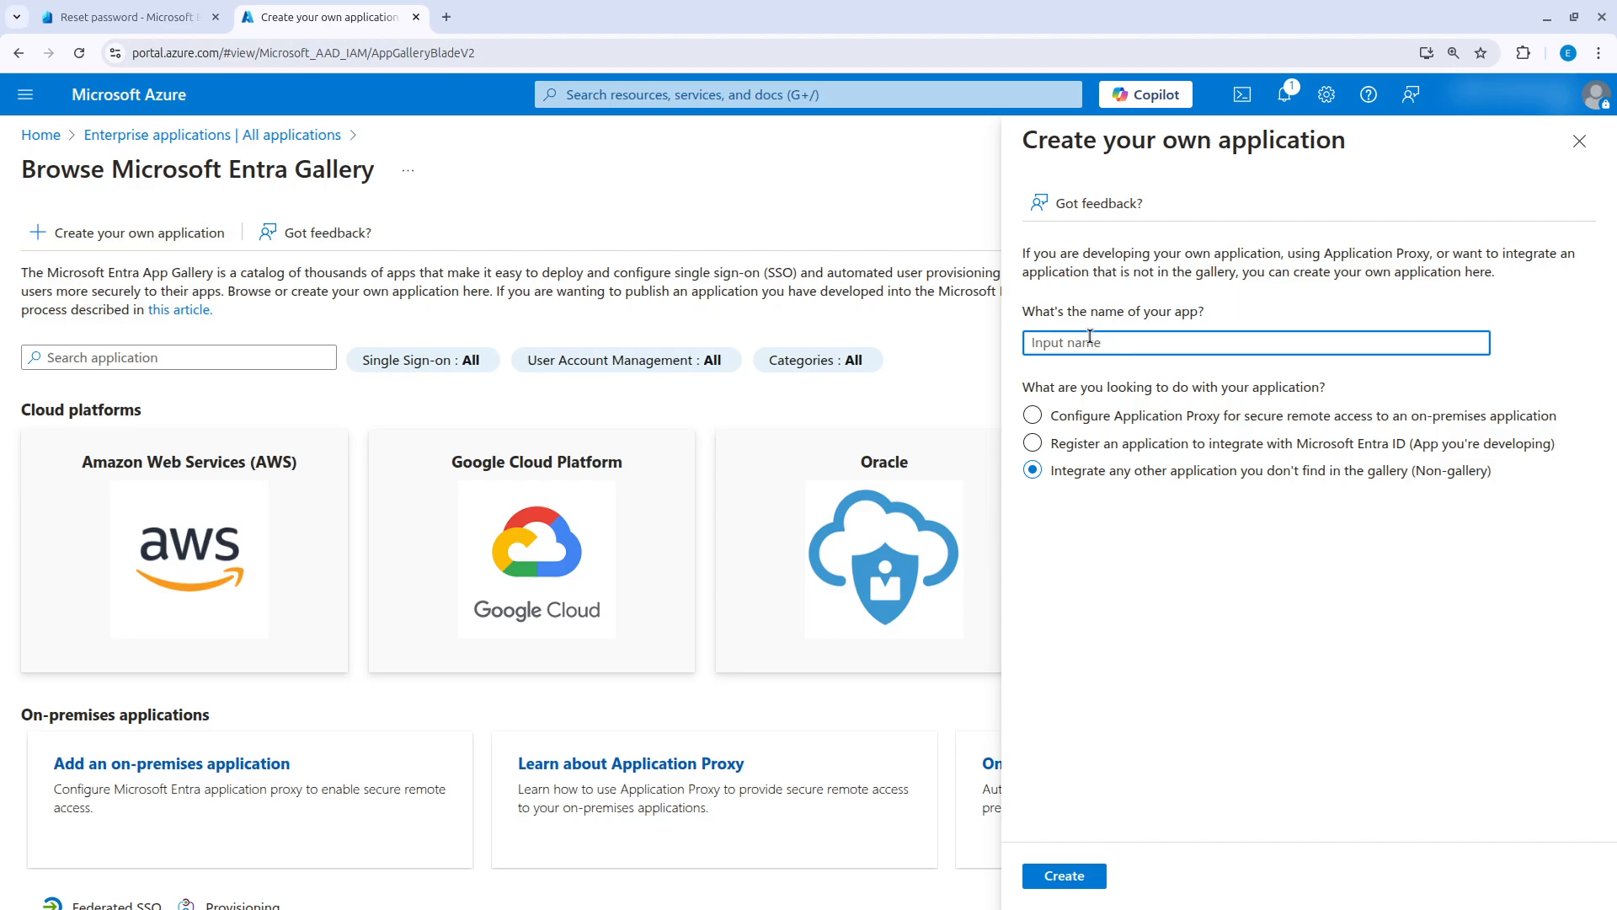
type("wazuh0-sso")
left_click(1064, 884)
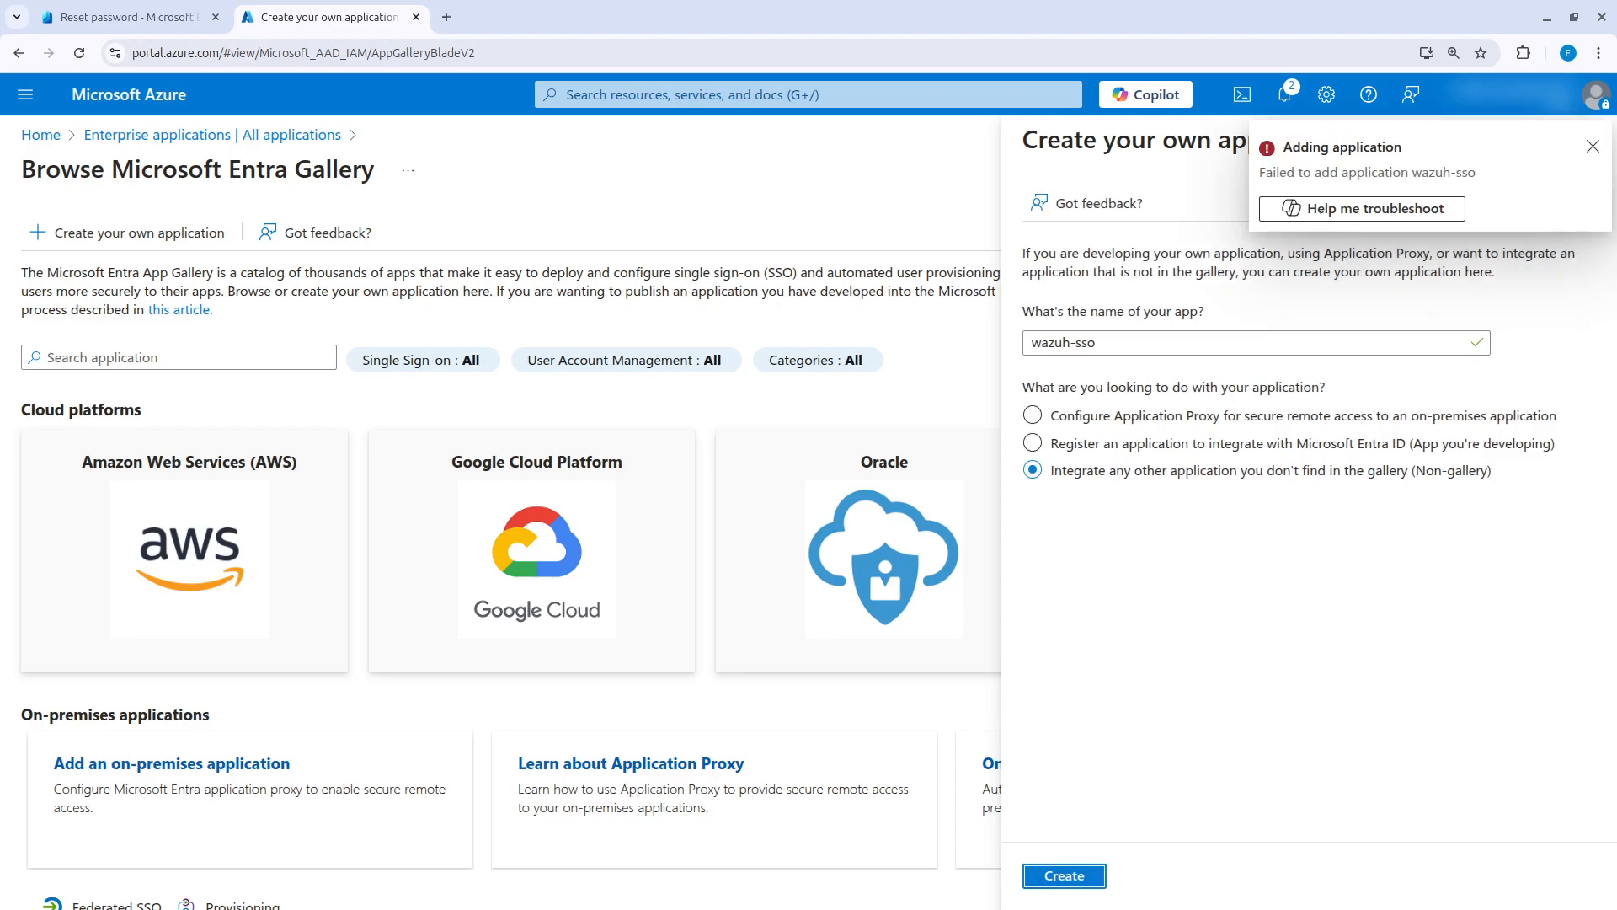
left_click(1592, 147)
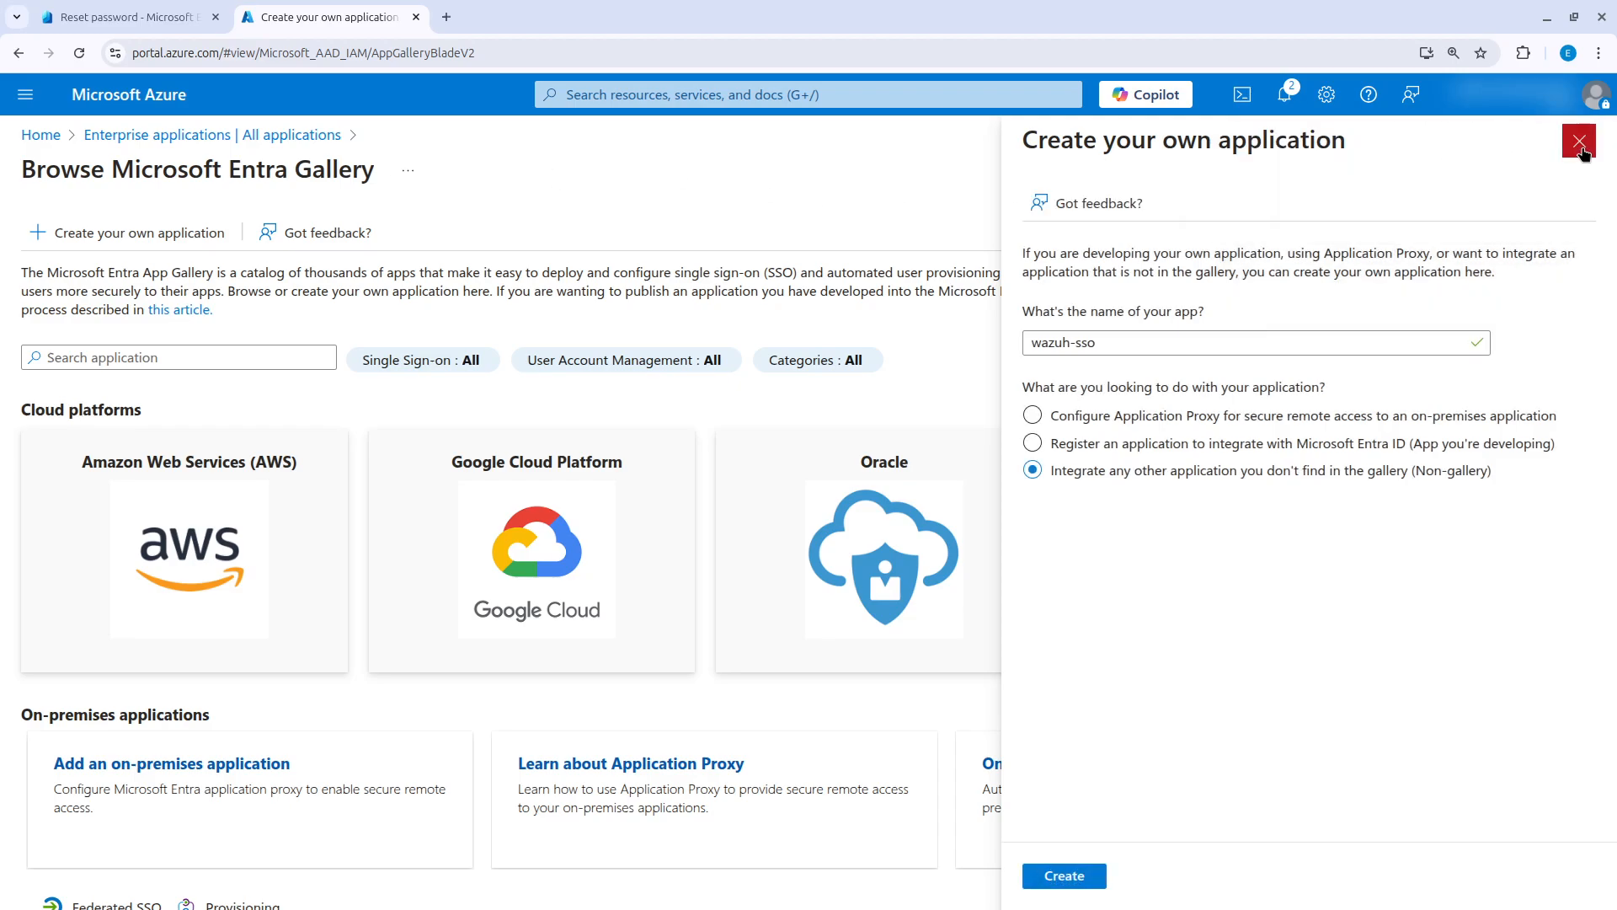
left_click(1579, 144)
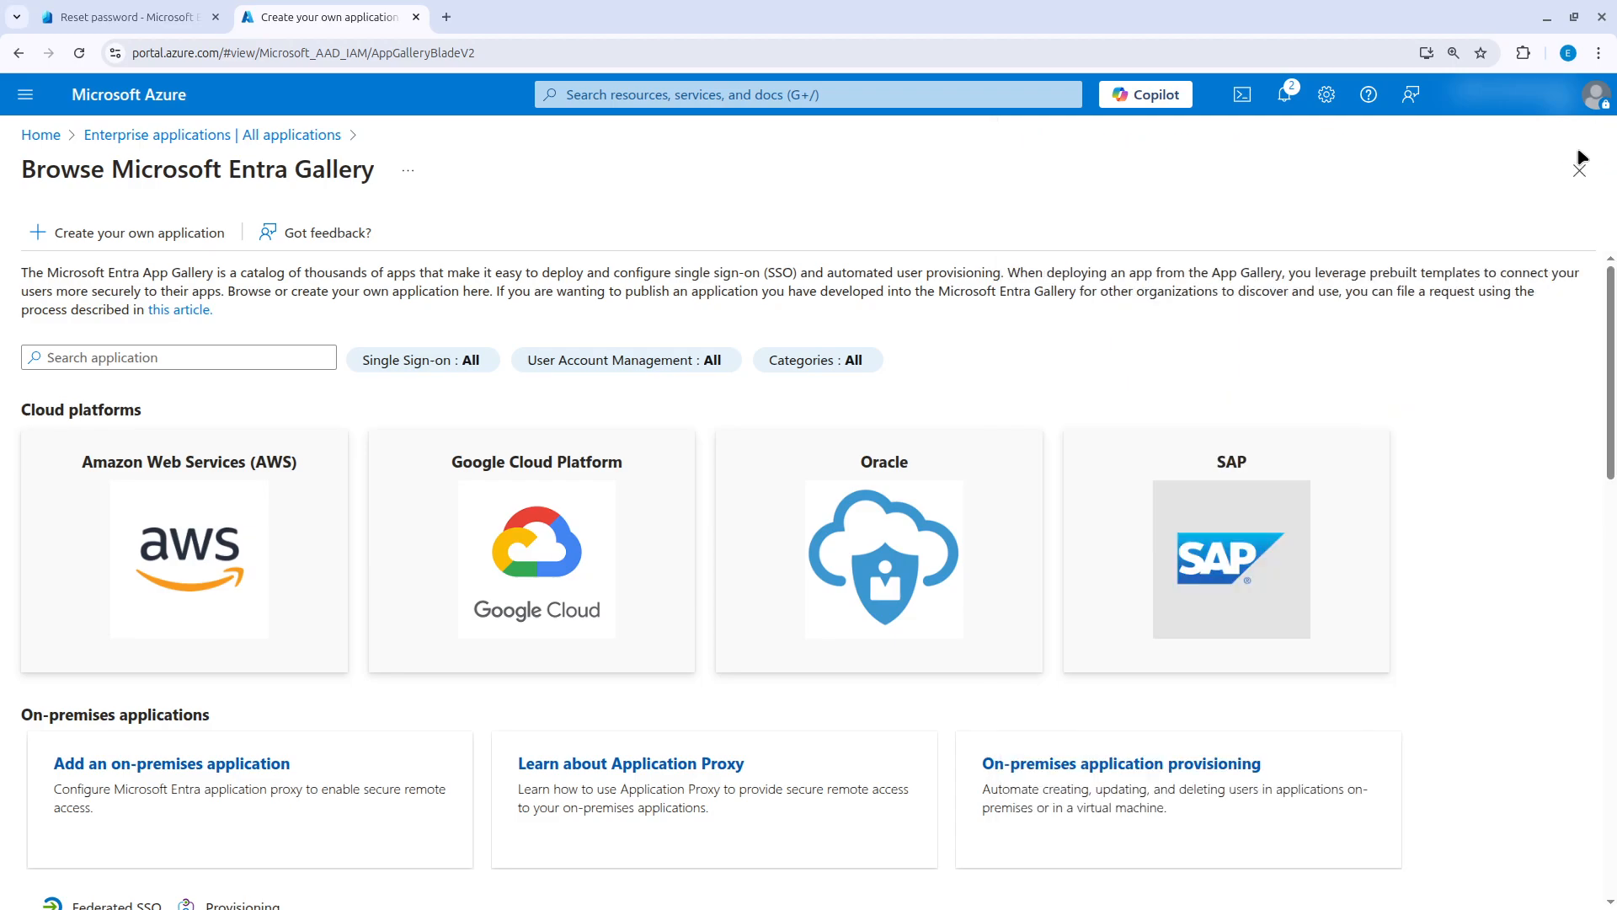
Open the wazuh-sso registration from the list of all applications in App registrations.
left_click(733, 99)
left_click(698, 367)
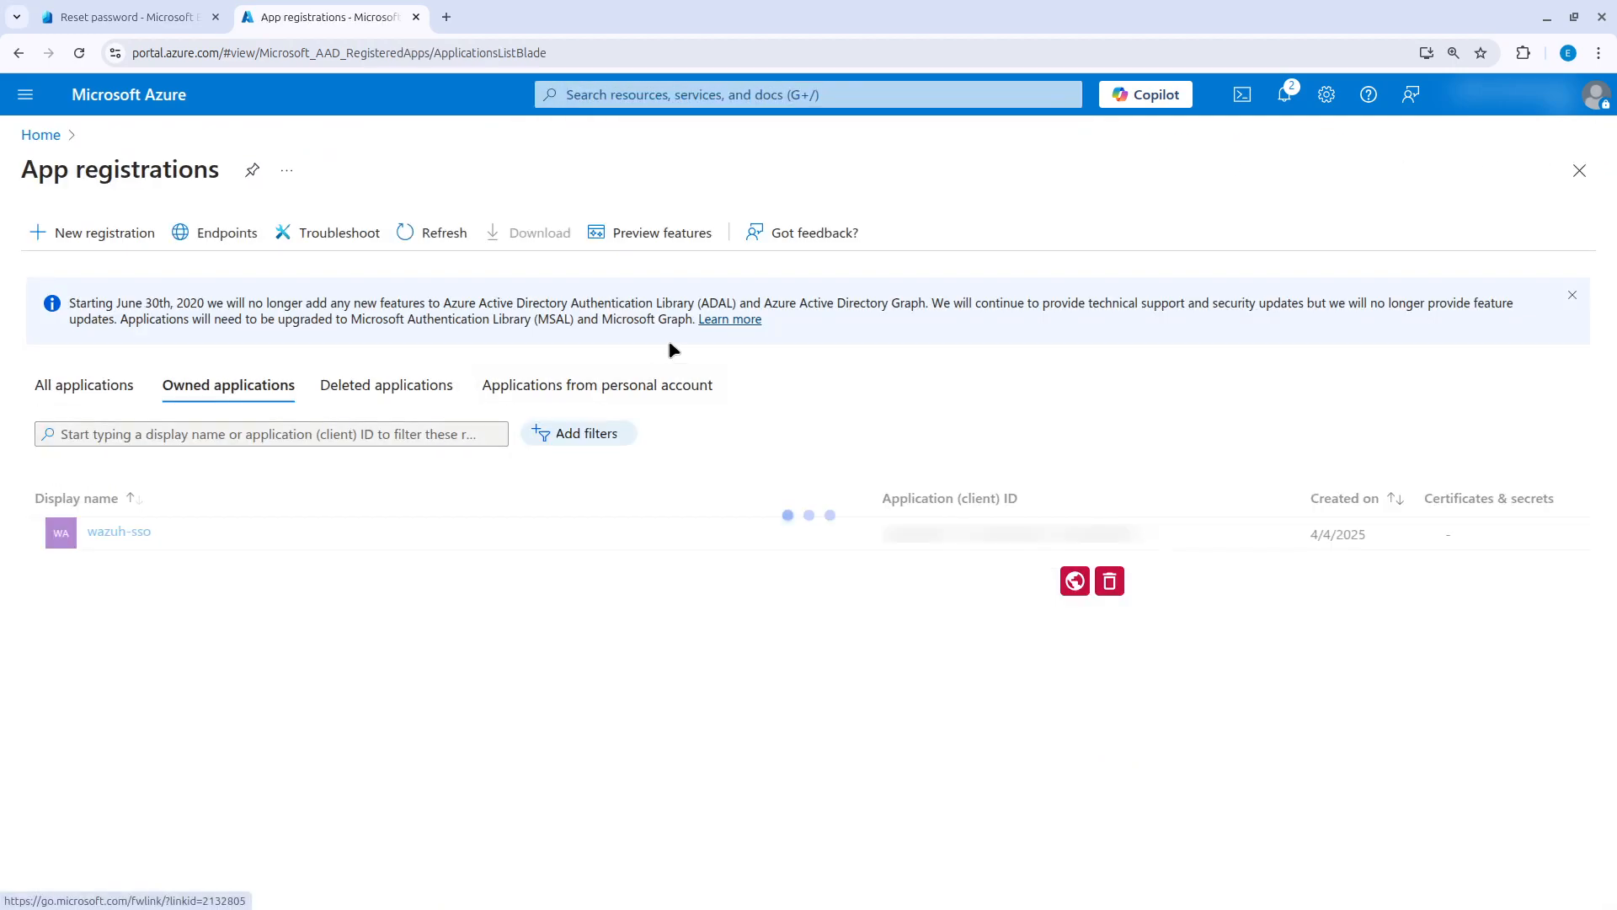
left_click(85, 386)
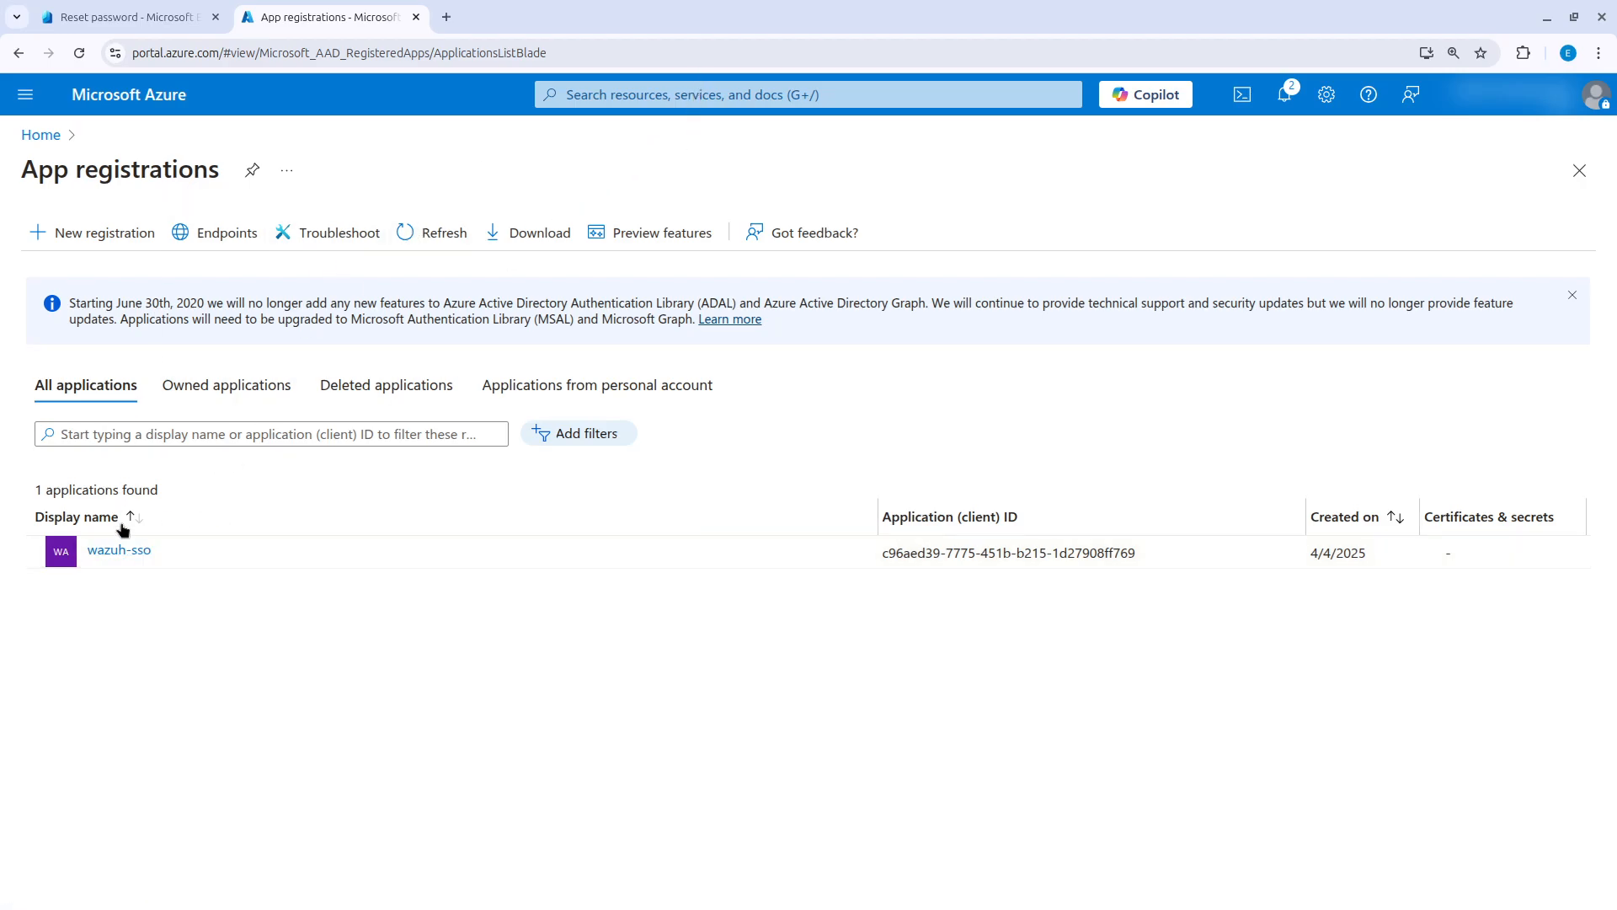
left_click(126, 552)
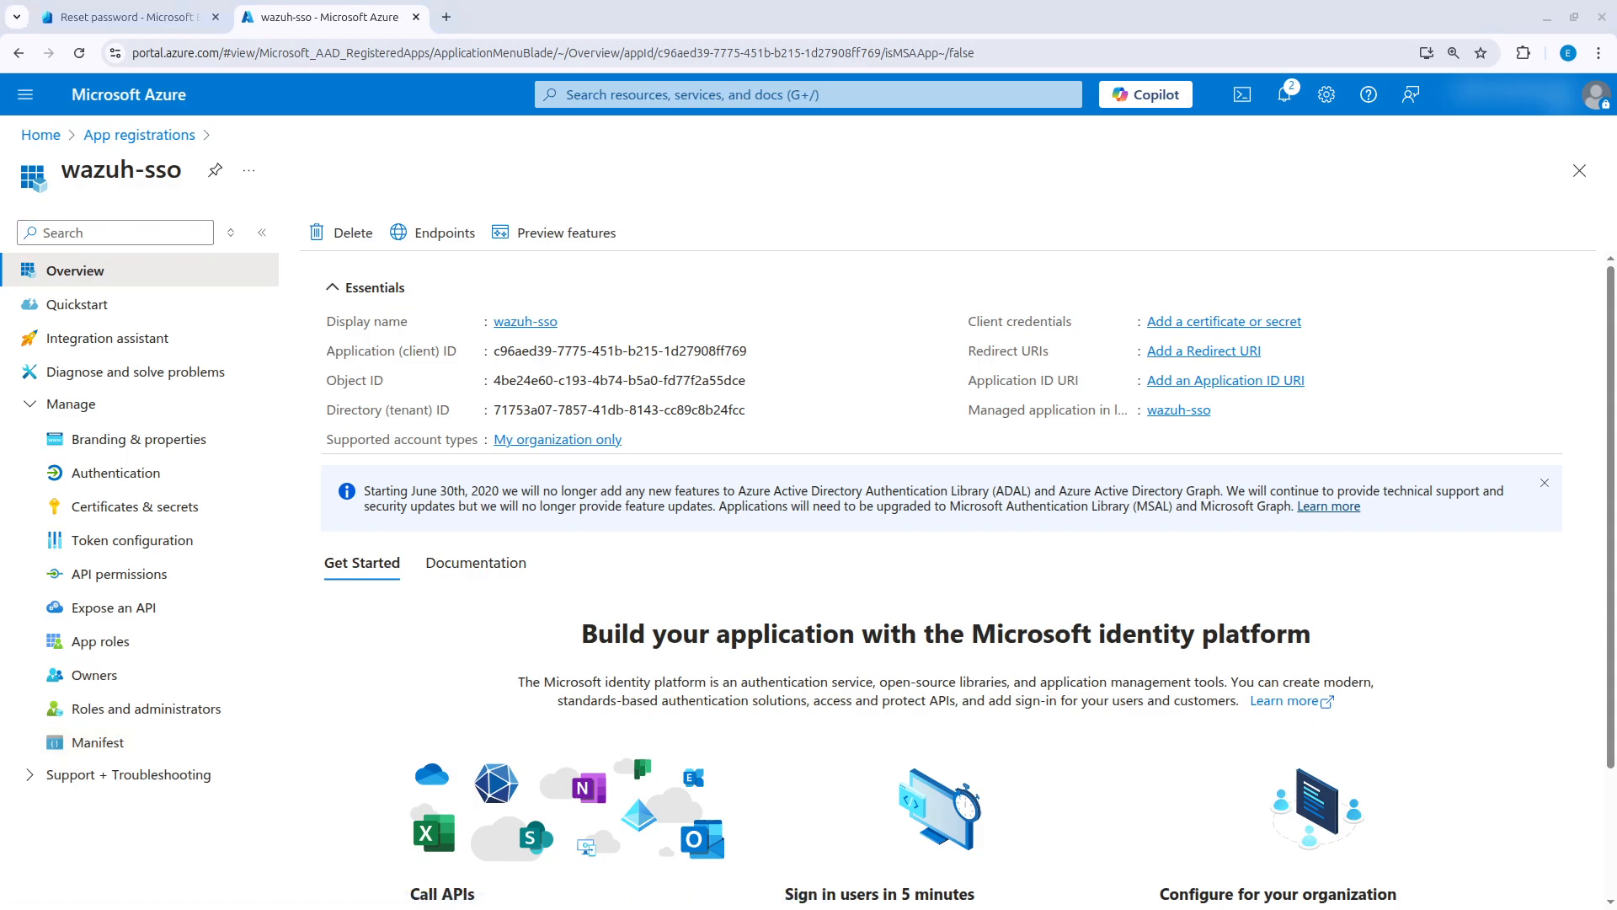
Copy the wazuh-sso application (client) ID into the APP ID line of the SSO Microsoft Entra ID + Wazuh note in Obsidian.
key("alt+Tab")
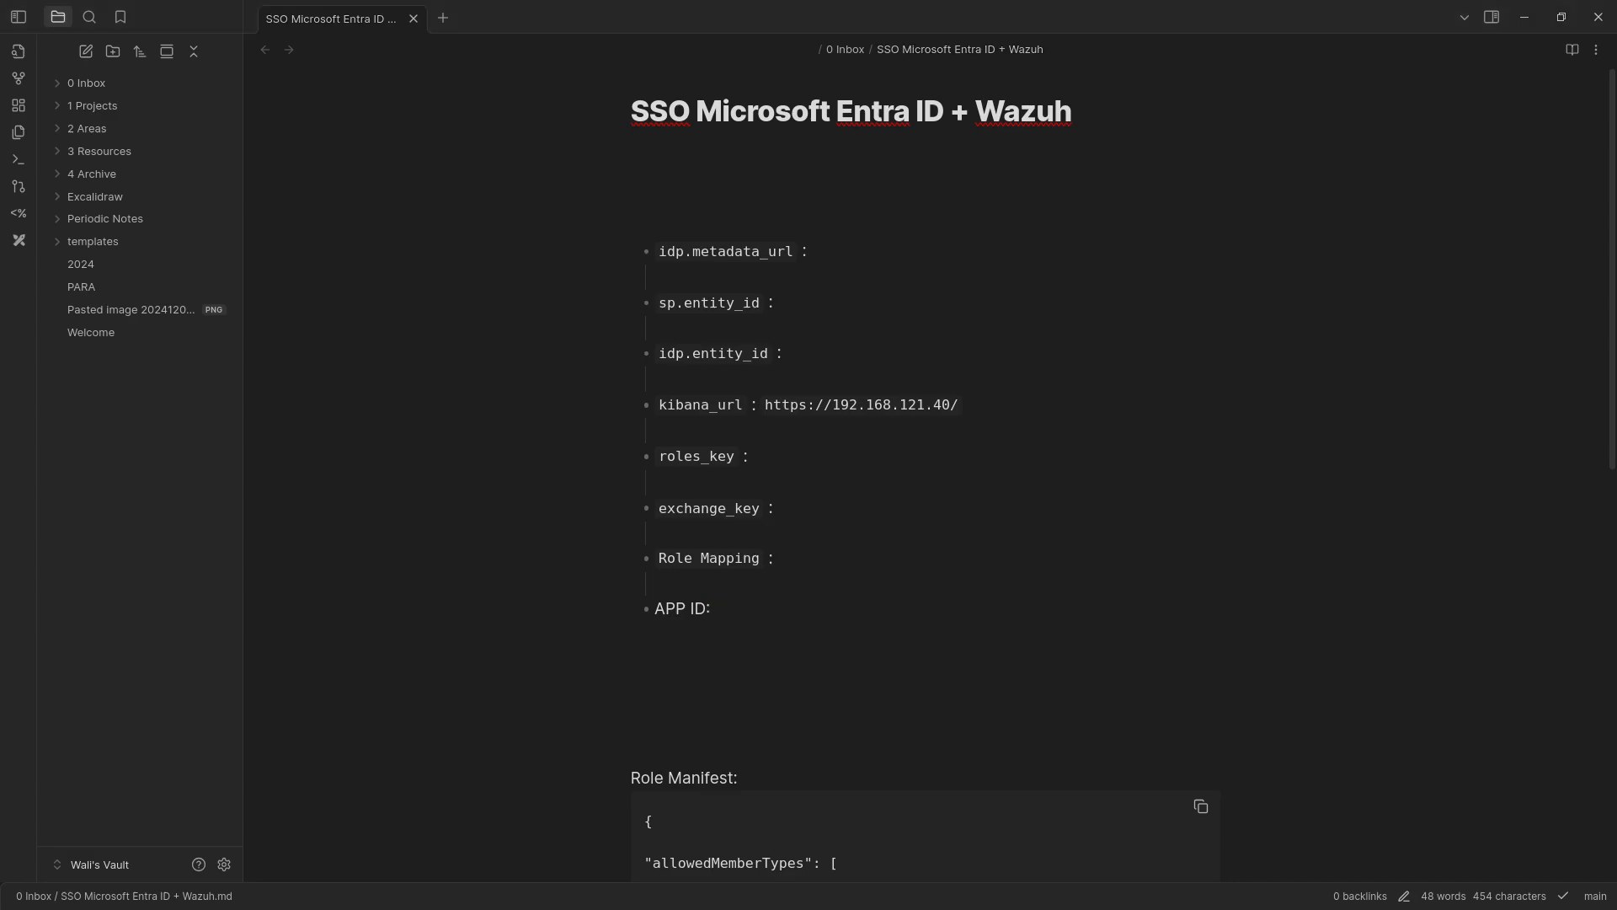
key("alt+Tab")
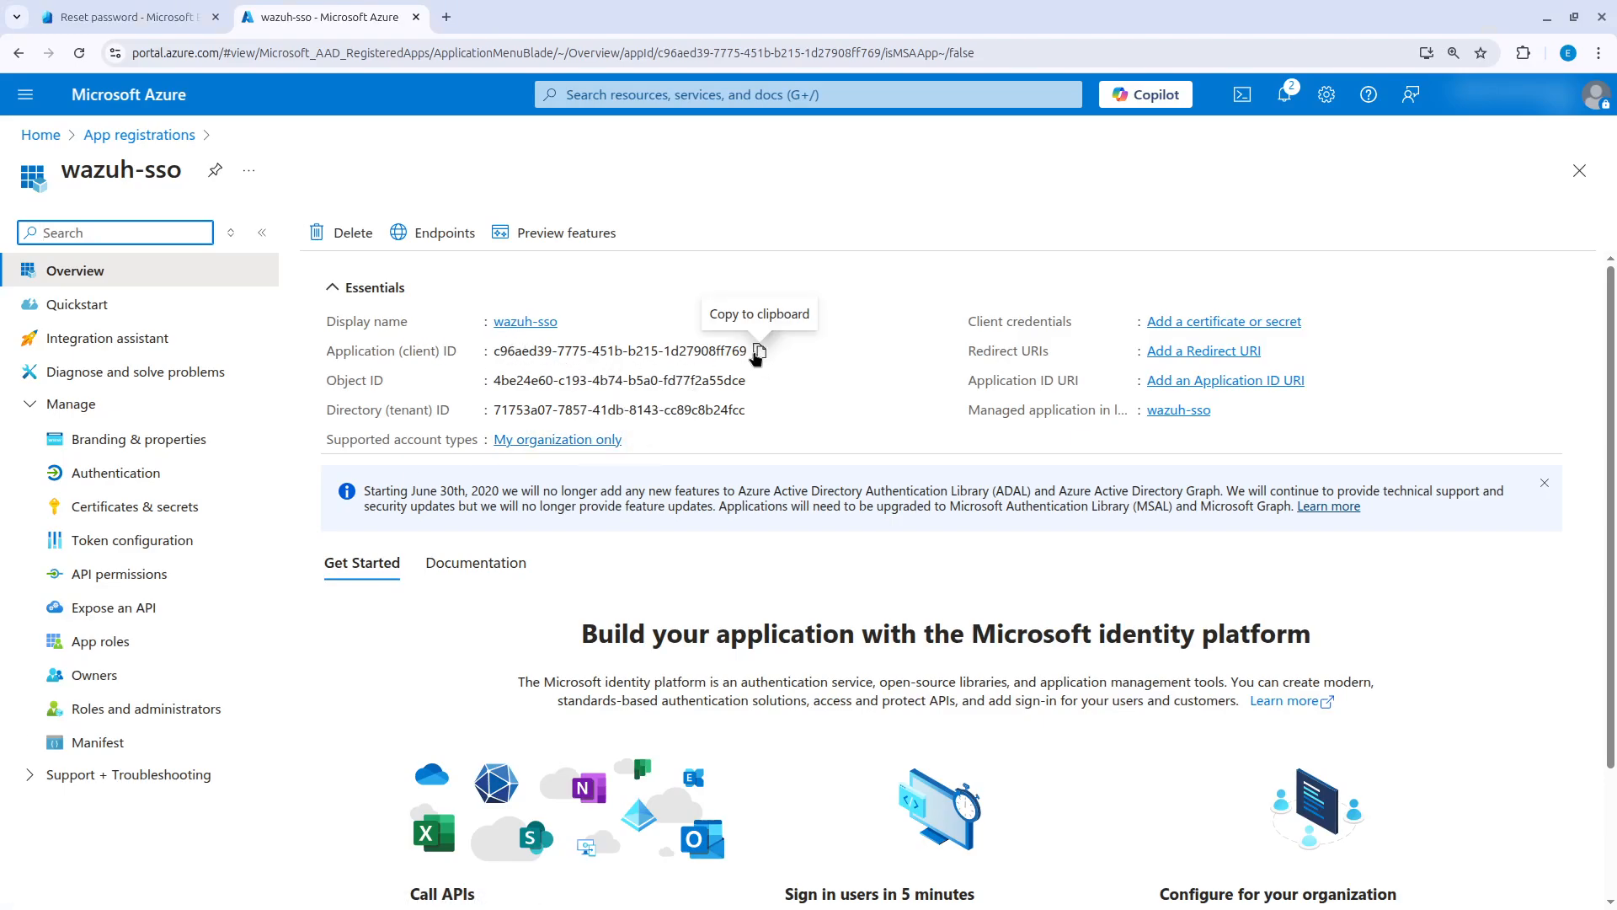
left_click(758, 351)
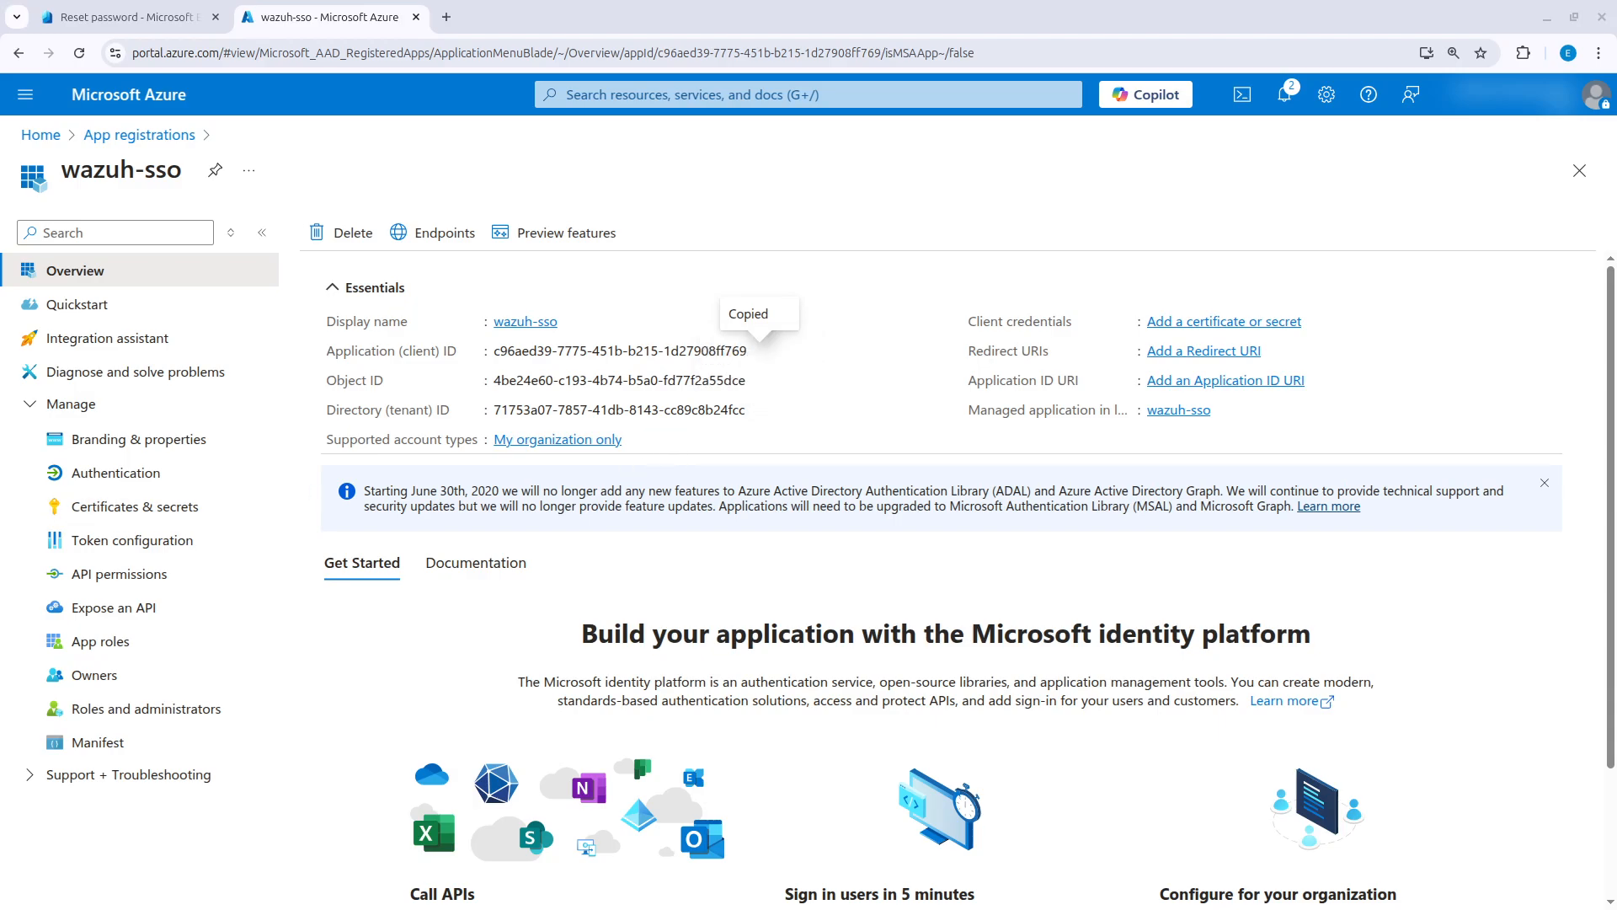
key("alt+Tab")
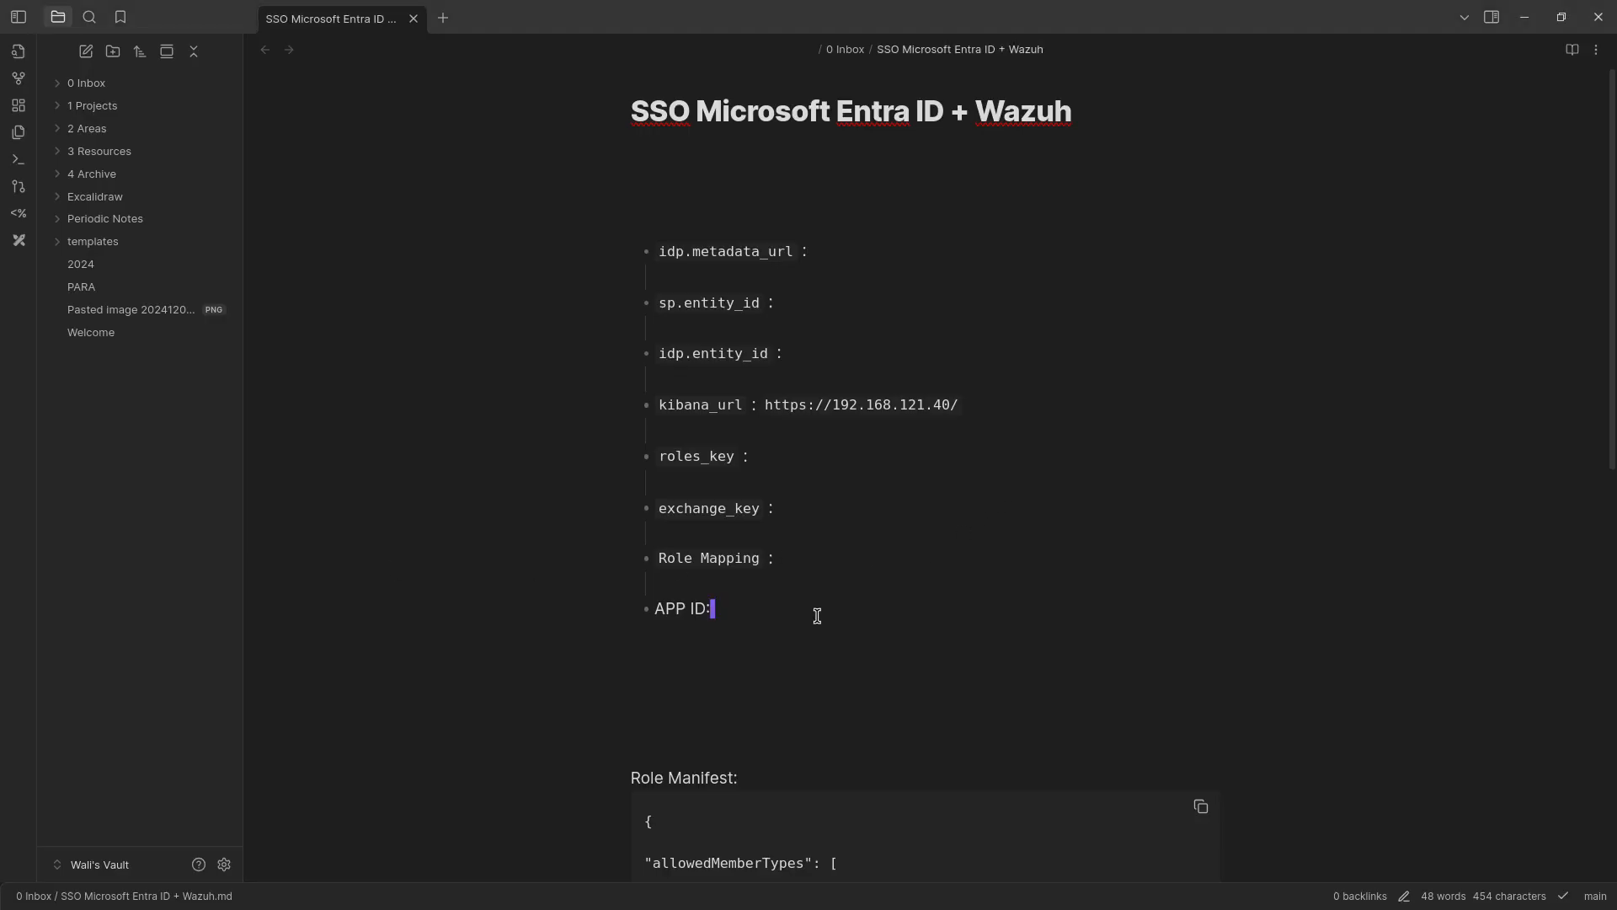
key("ctrl+v")
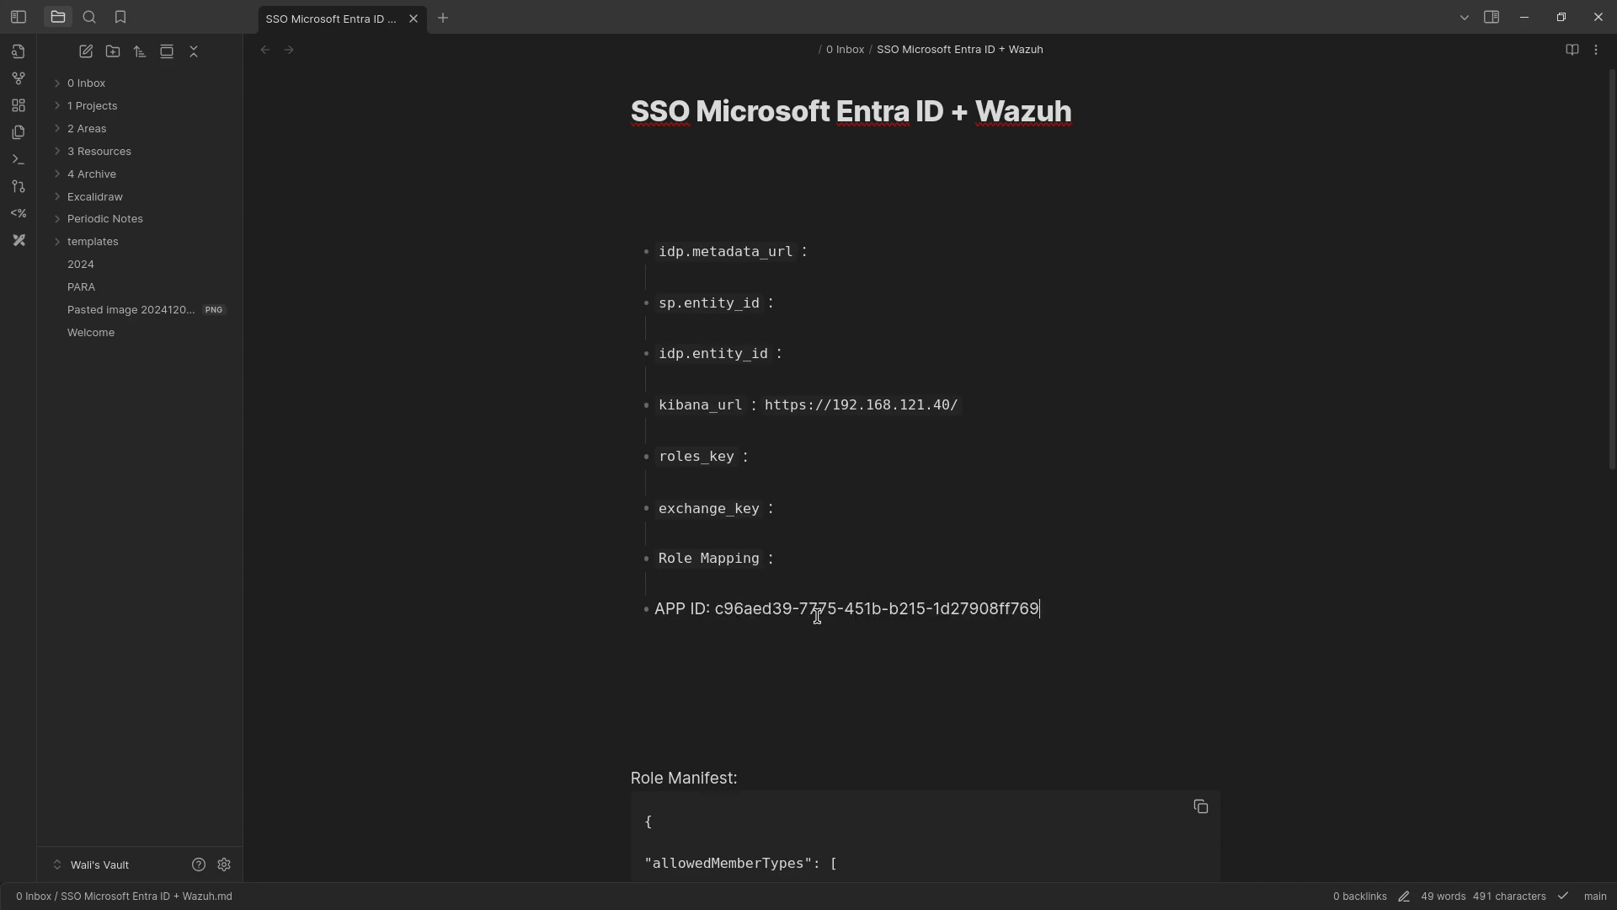
key("alt+Tab")
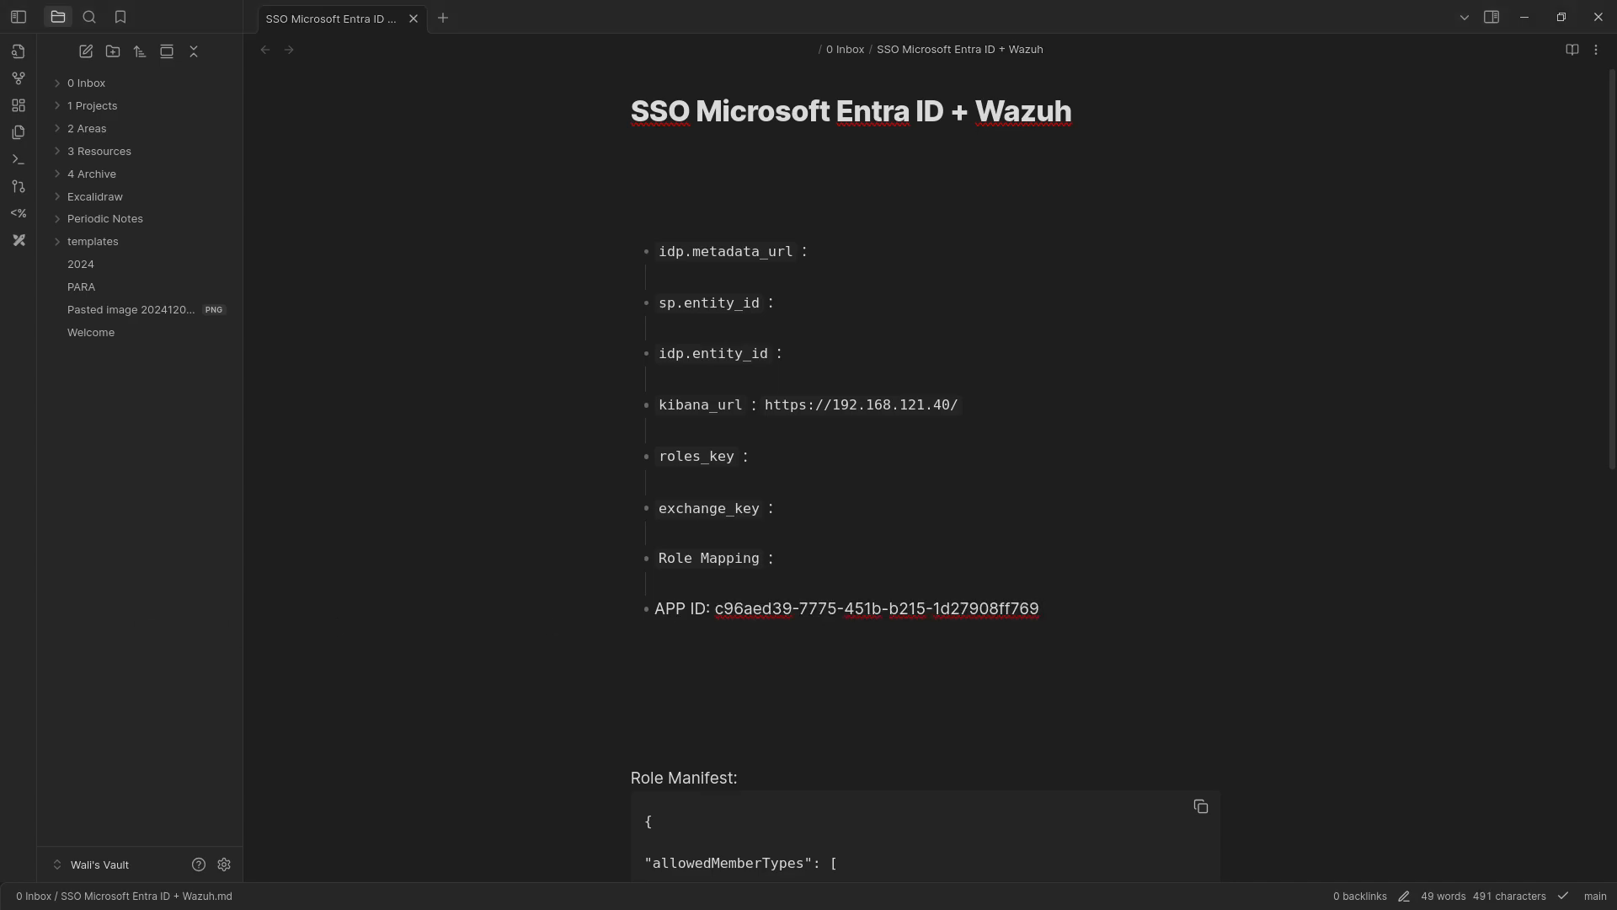
Replace the id value in the note's Role Manifest block with the copied application ID and copy the whole block.
scroll(1042, 754, "down", 4)
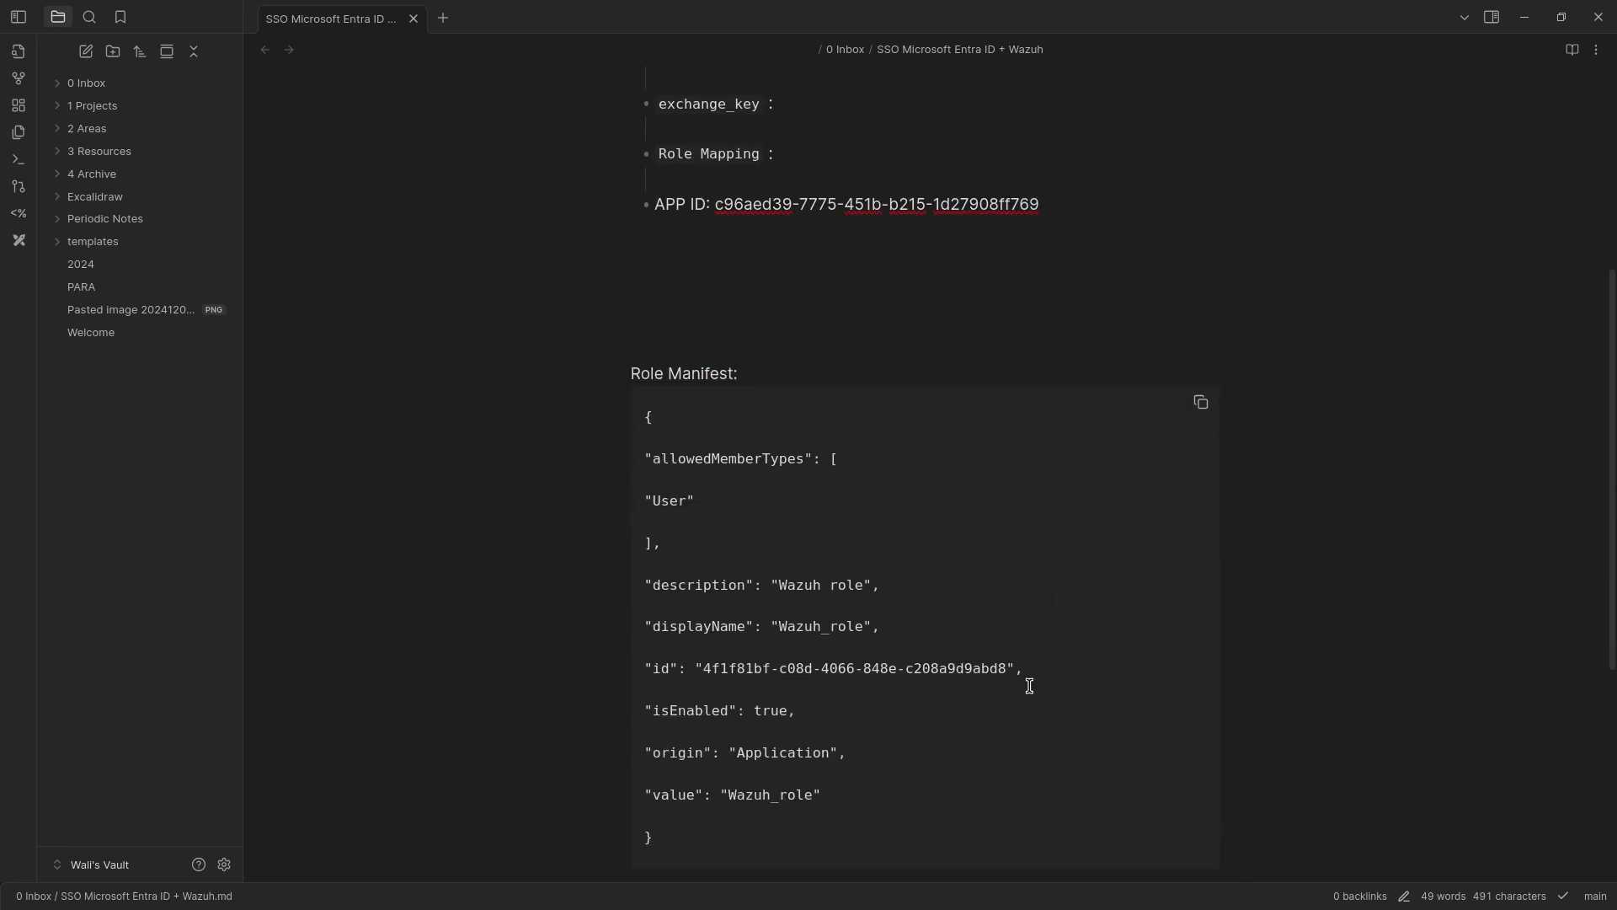
left_click_drag(1008, 668, 710, 672)
key("ctrl+v")
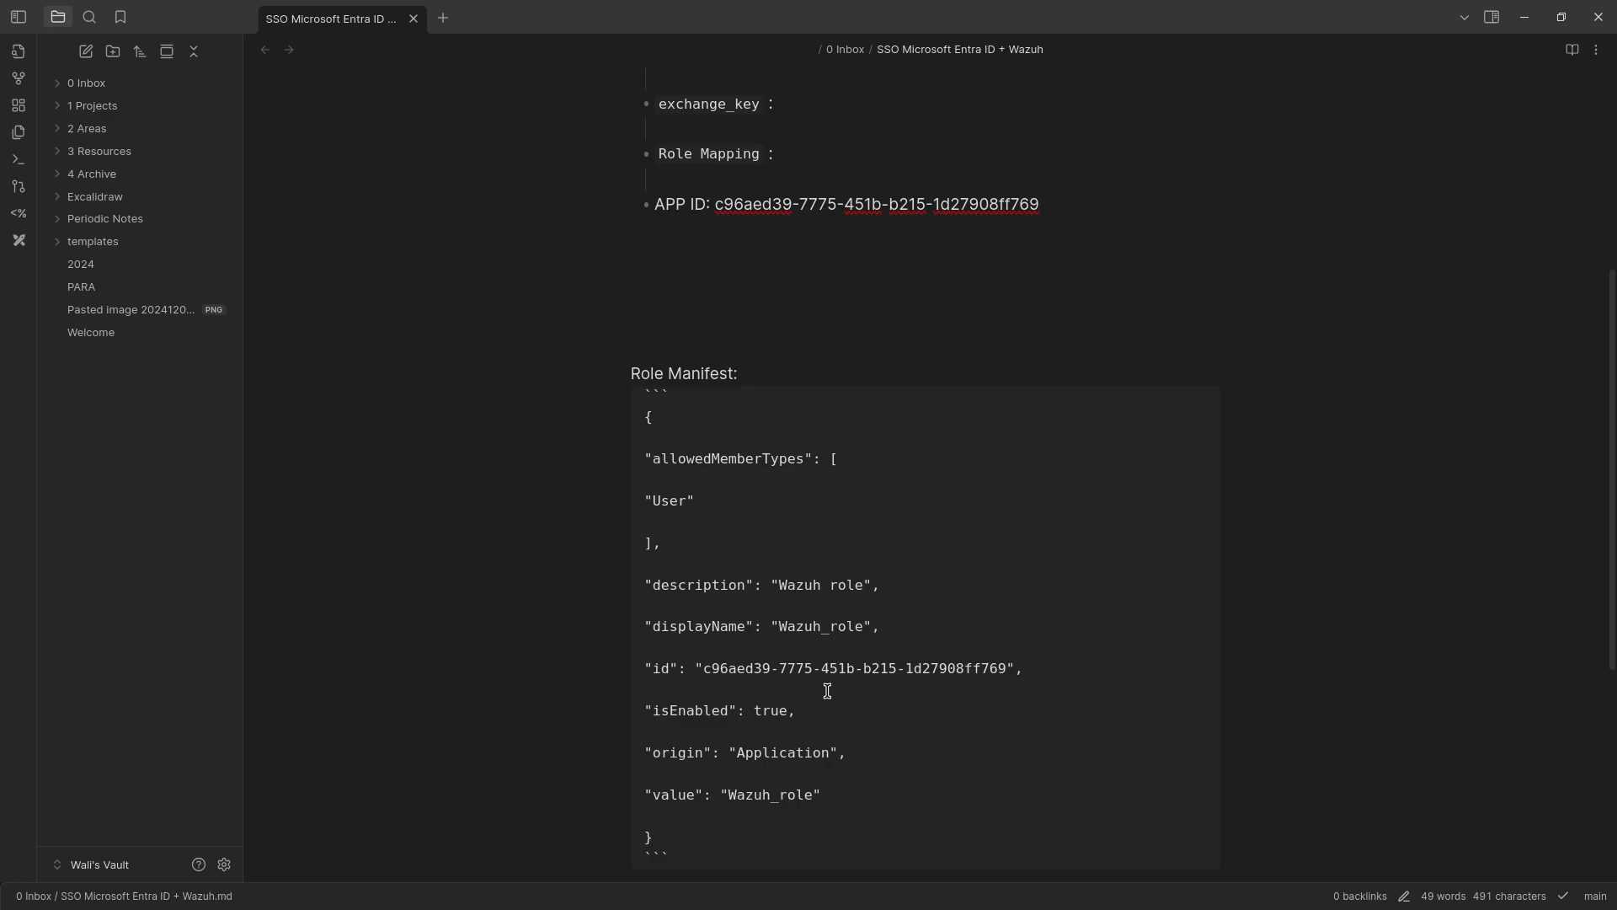
left_click(1188, 331)
left_click(1201, 402)
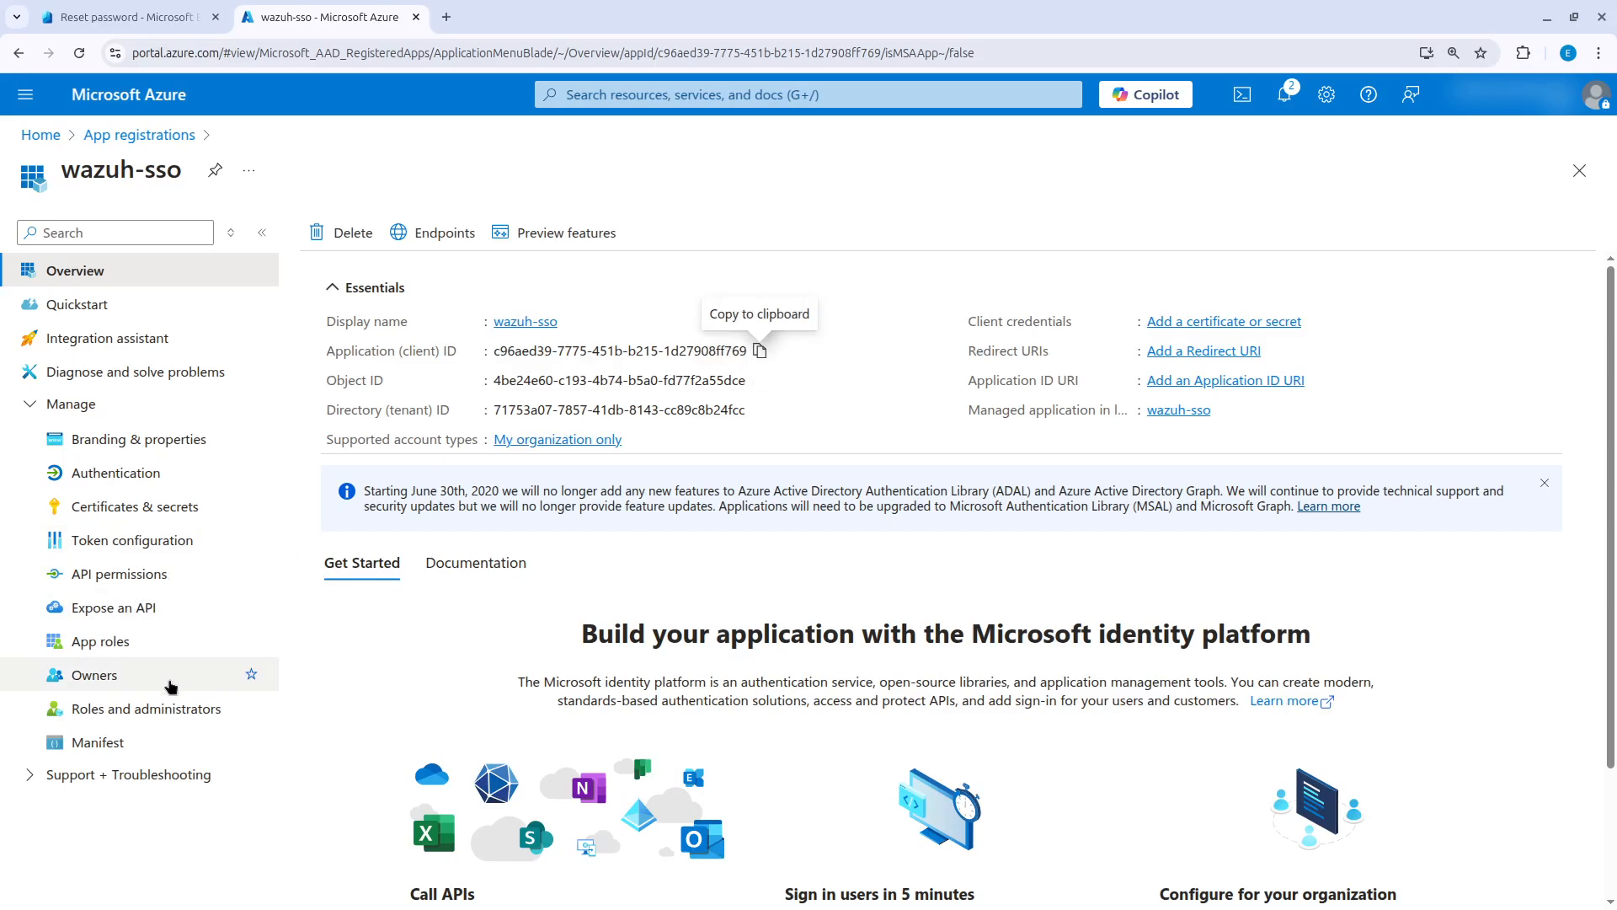
Back in the Azure portal, insert the copied role definition into the empty appRoles array of the wazuh-sso manifest and save it.
left_click(135, 743)
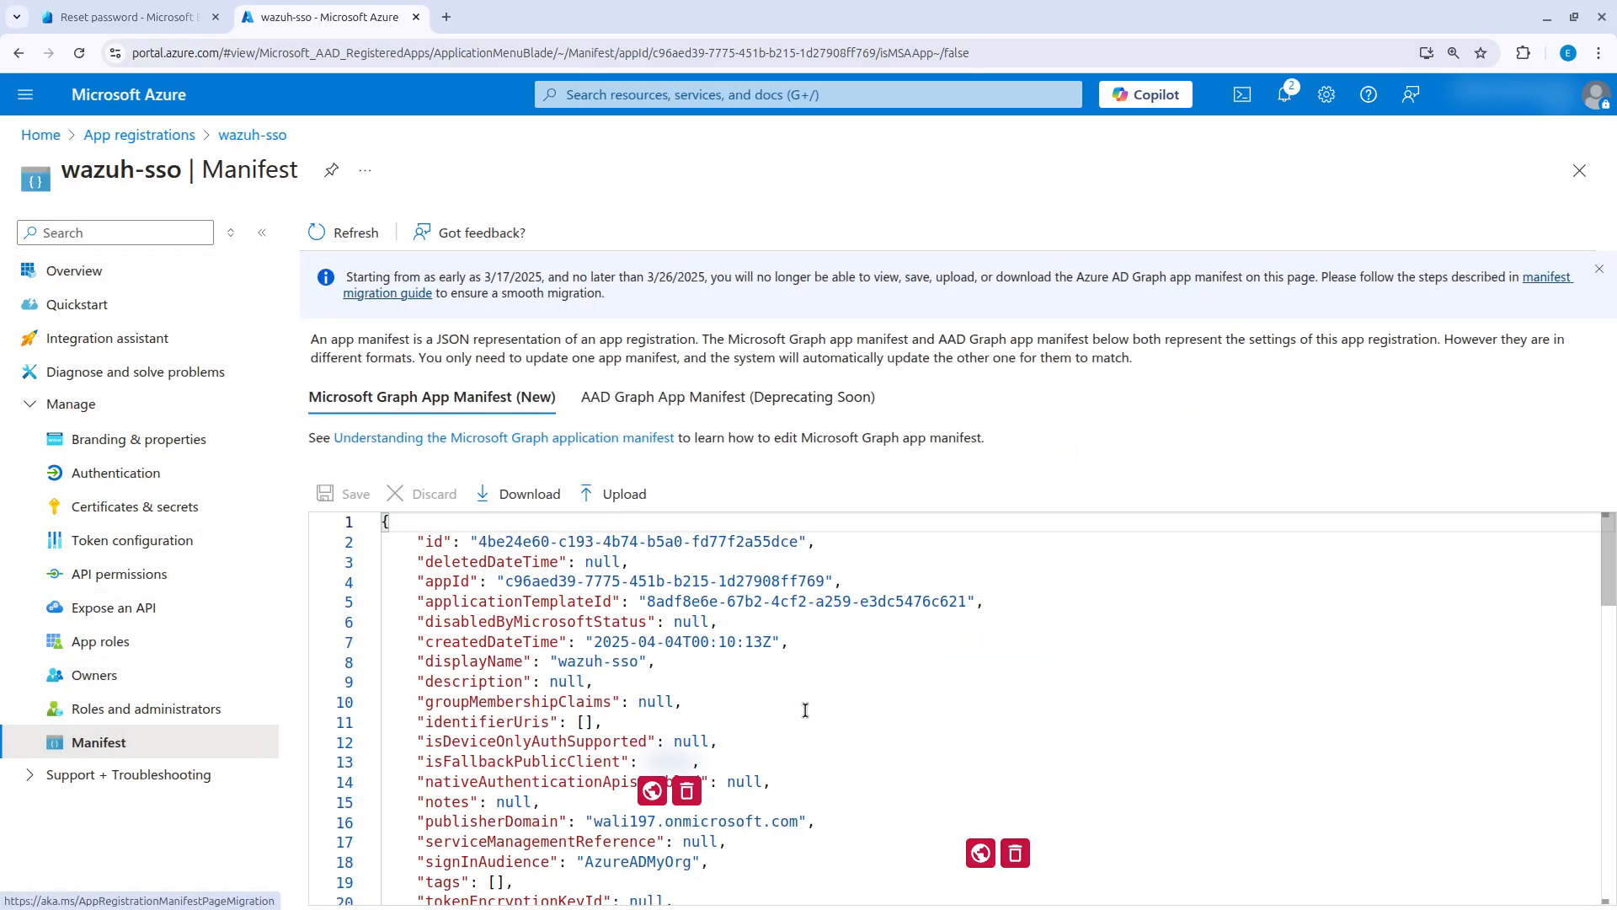
scroll(790, 794, "down", 10)
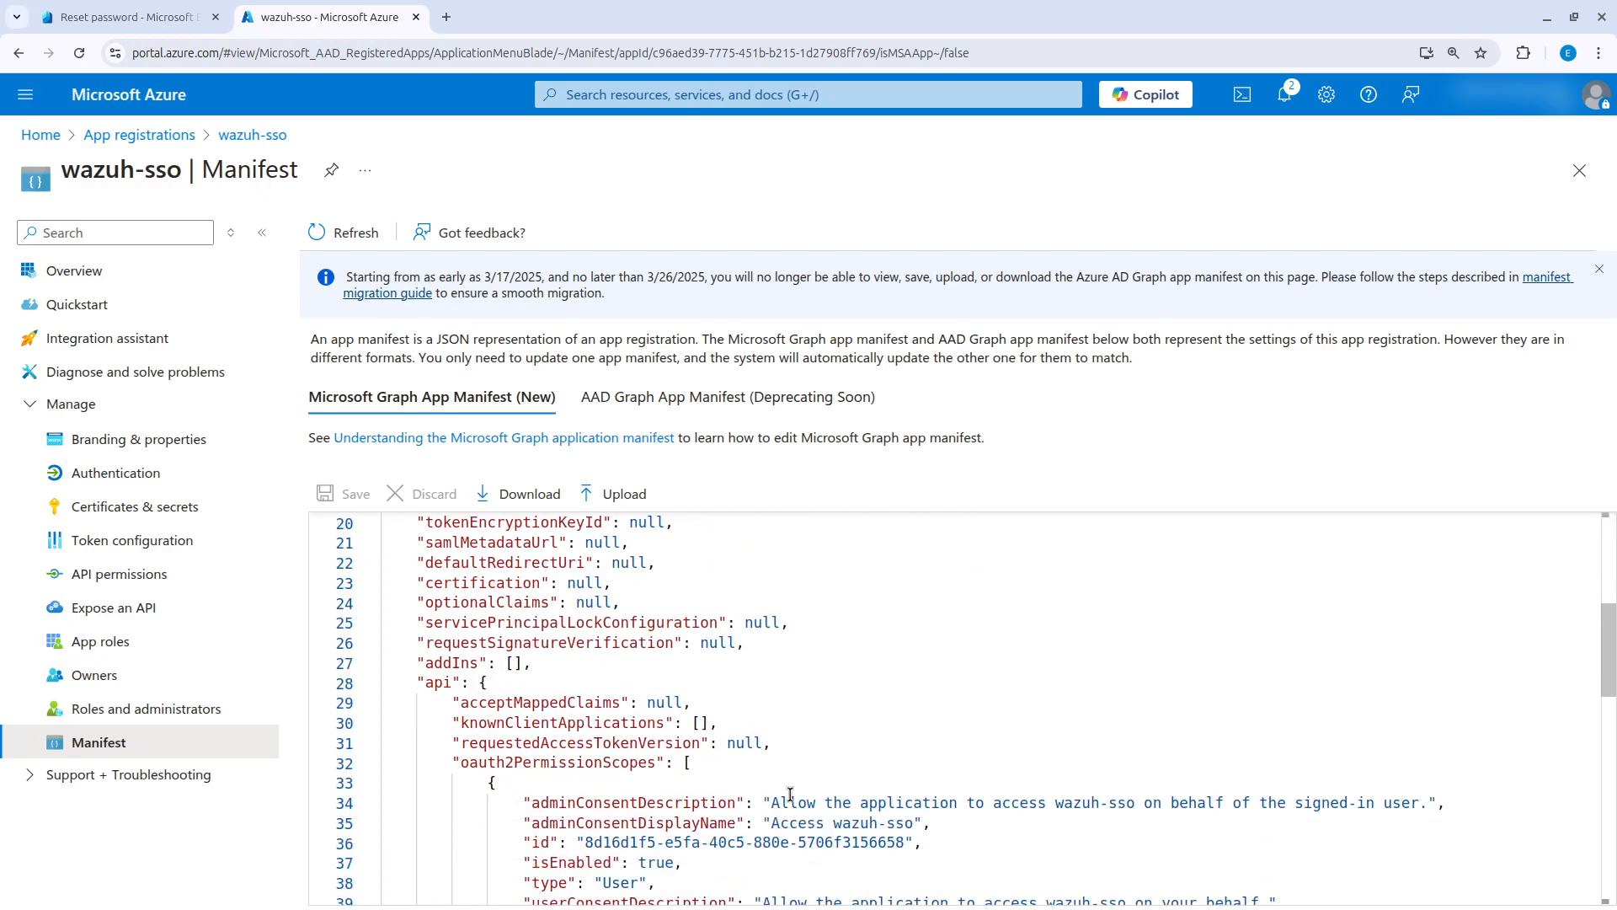
scroll(790, 795, "down", 5)
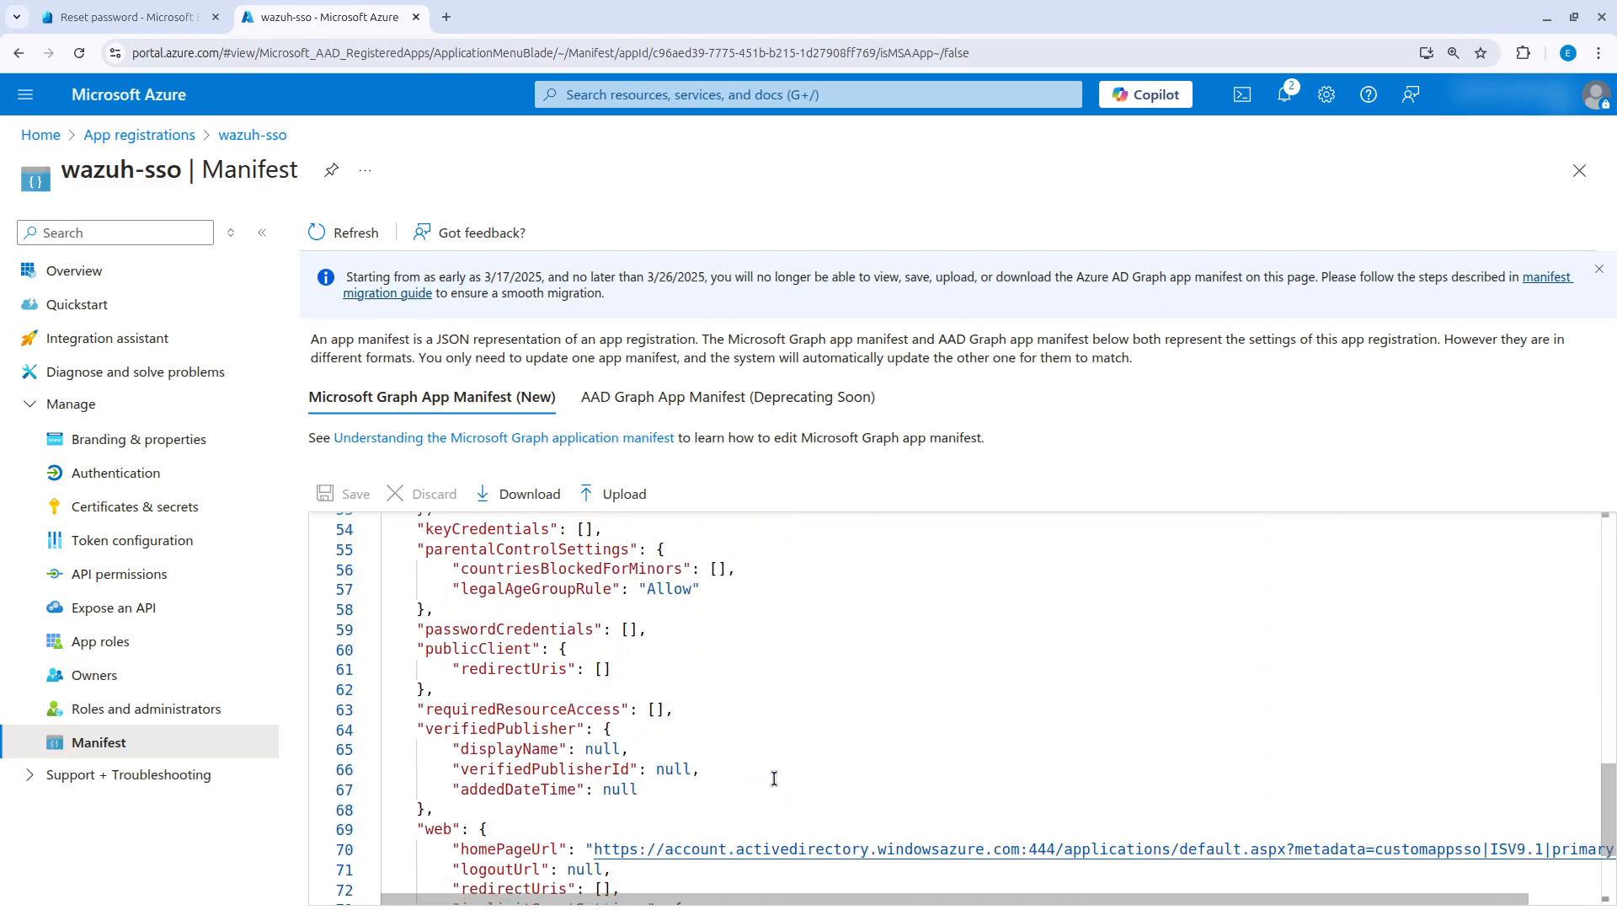
scroll(762, 762, "up", 9)
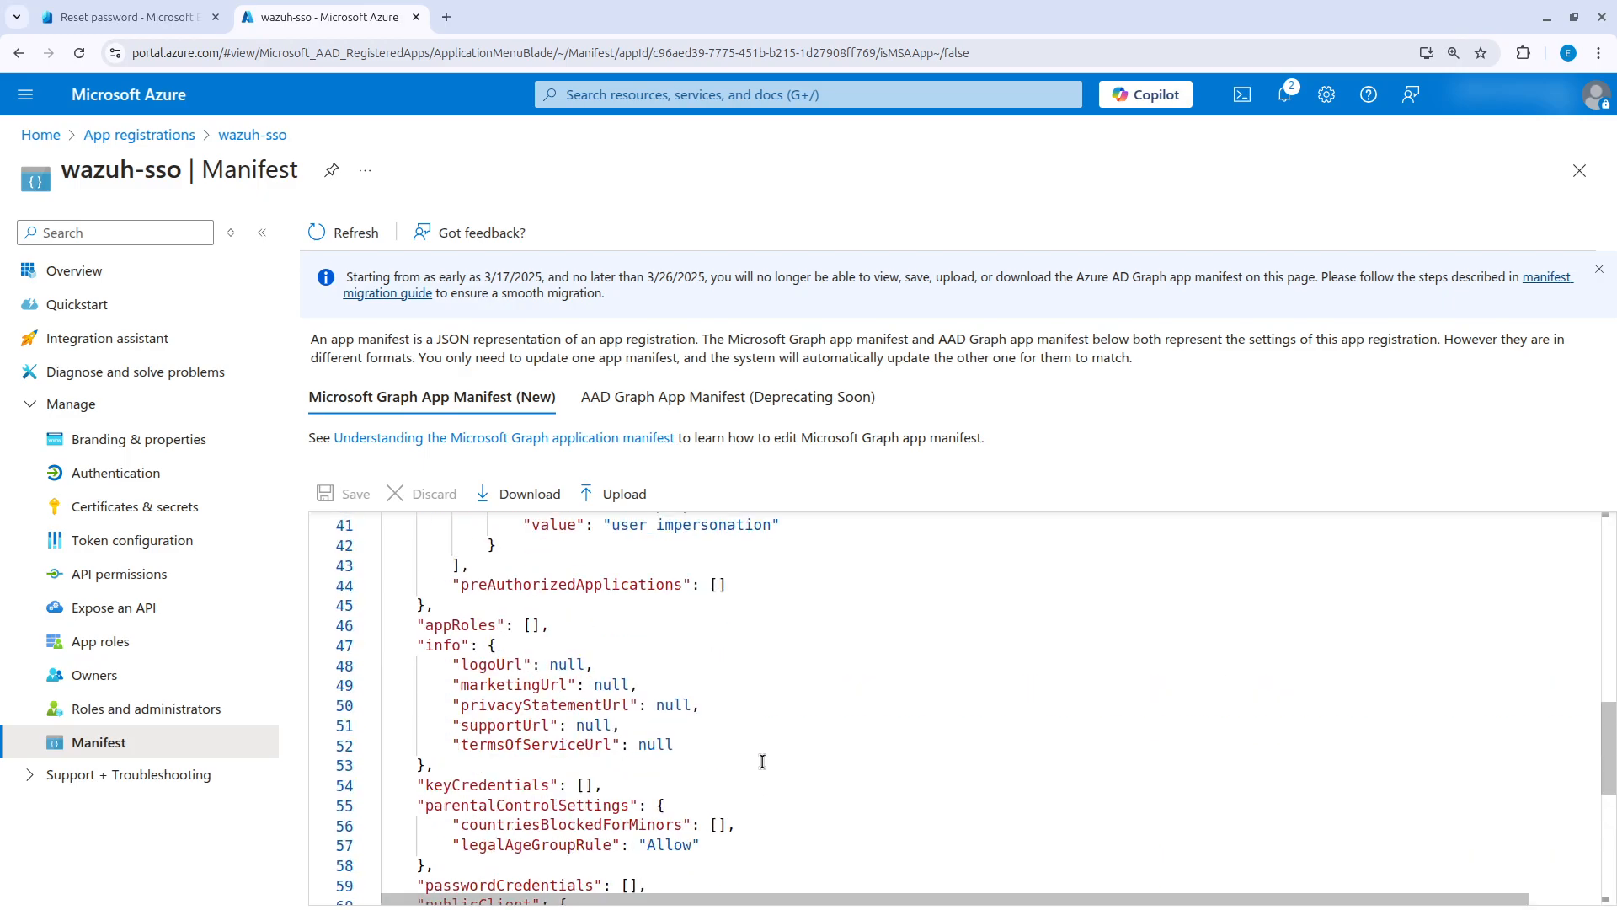
scroll(763, 761, "up", 7)
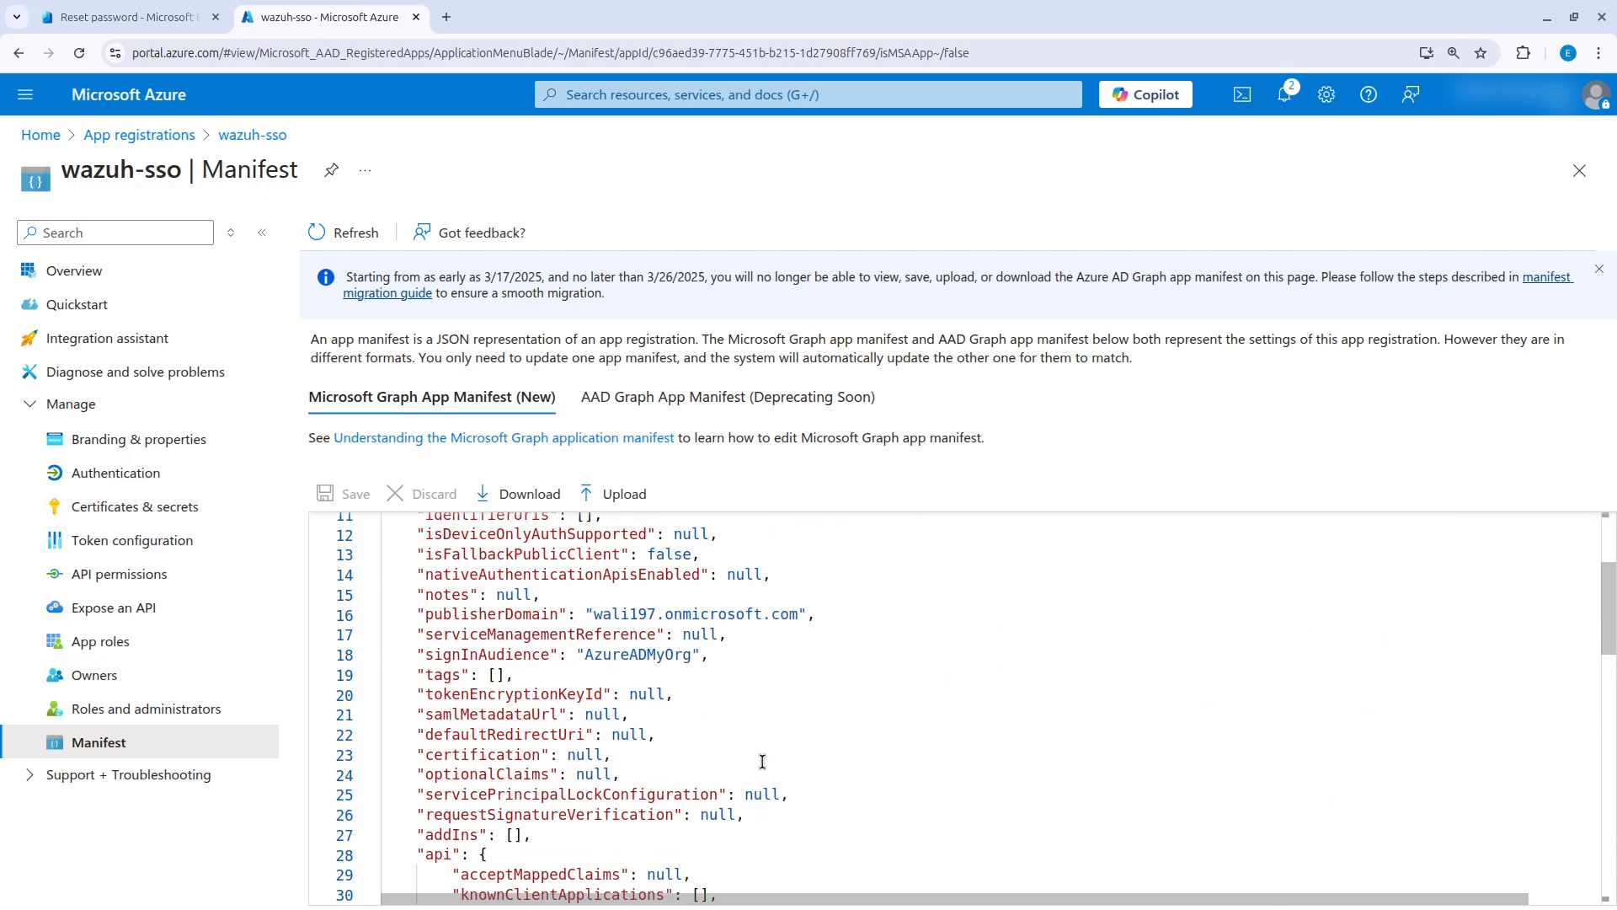
scroll(762, 761, "down", 3)
scroll(763, 761, "down", 8)
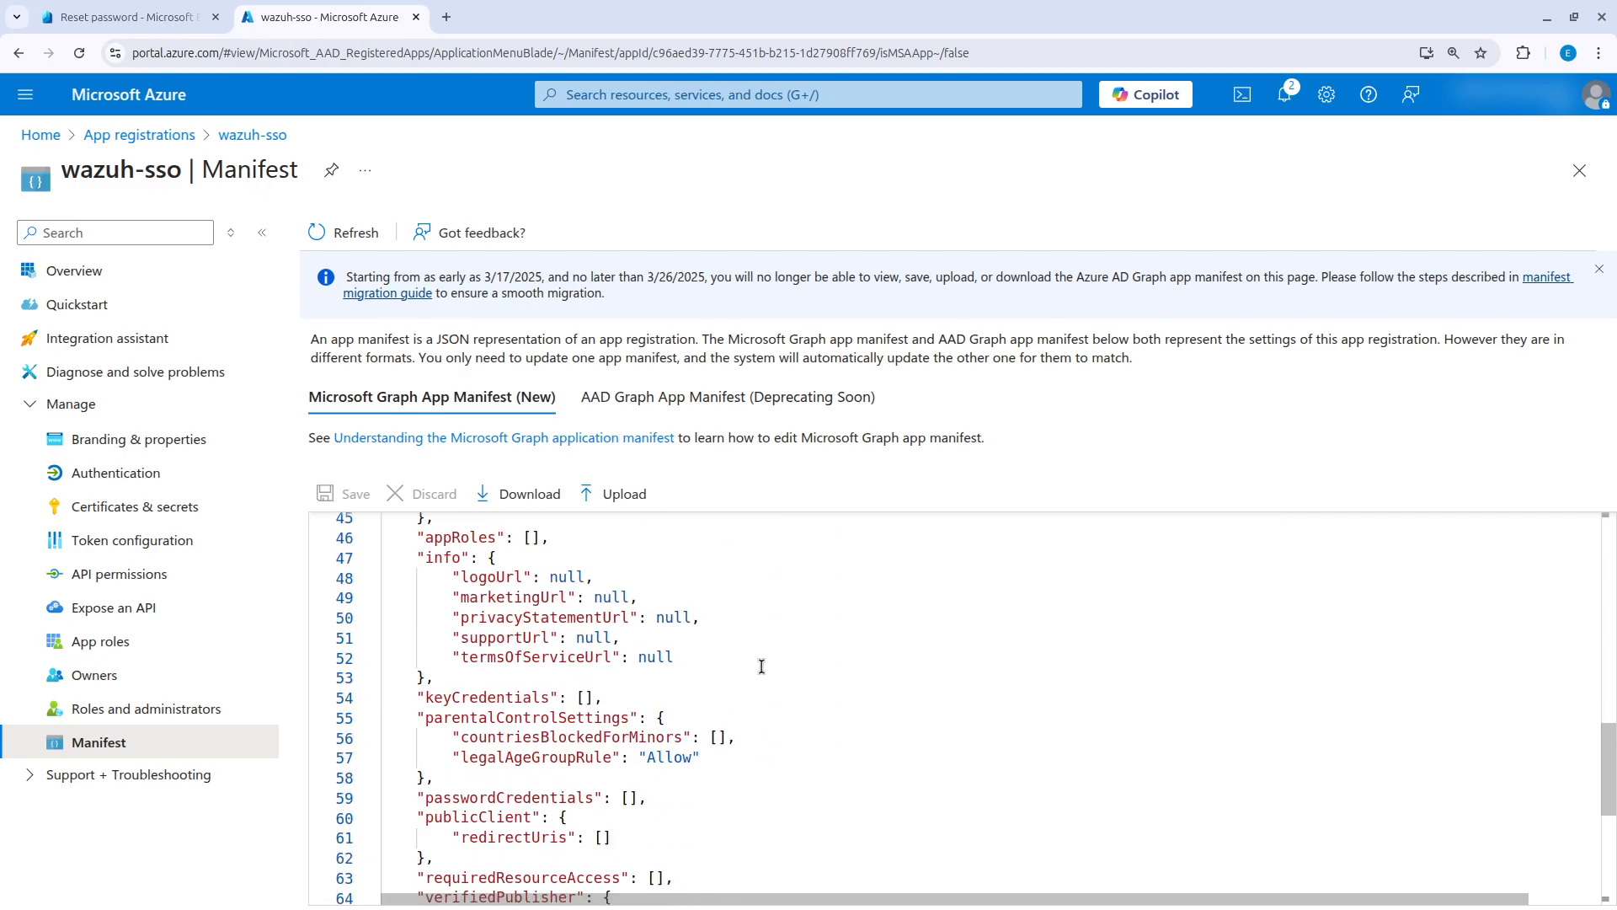
left_click(531, 538)
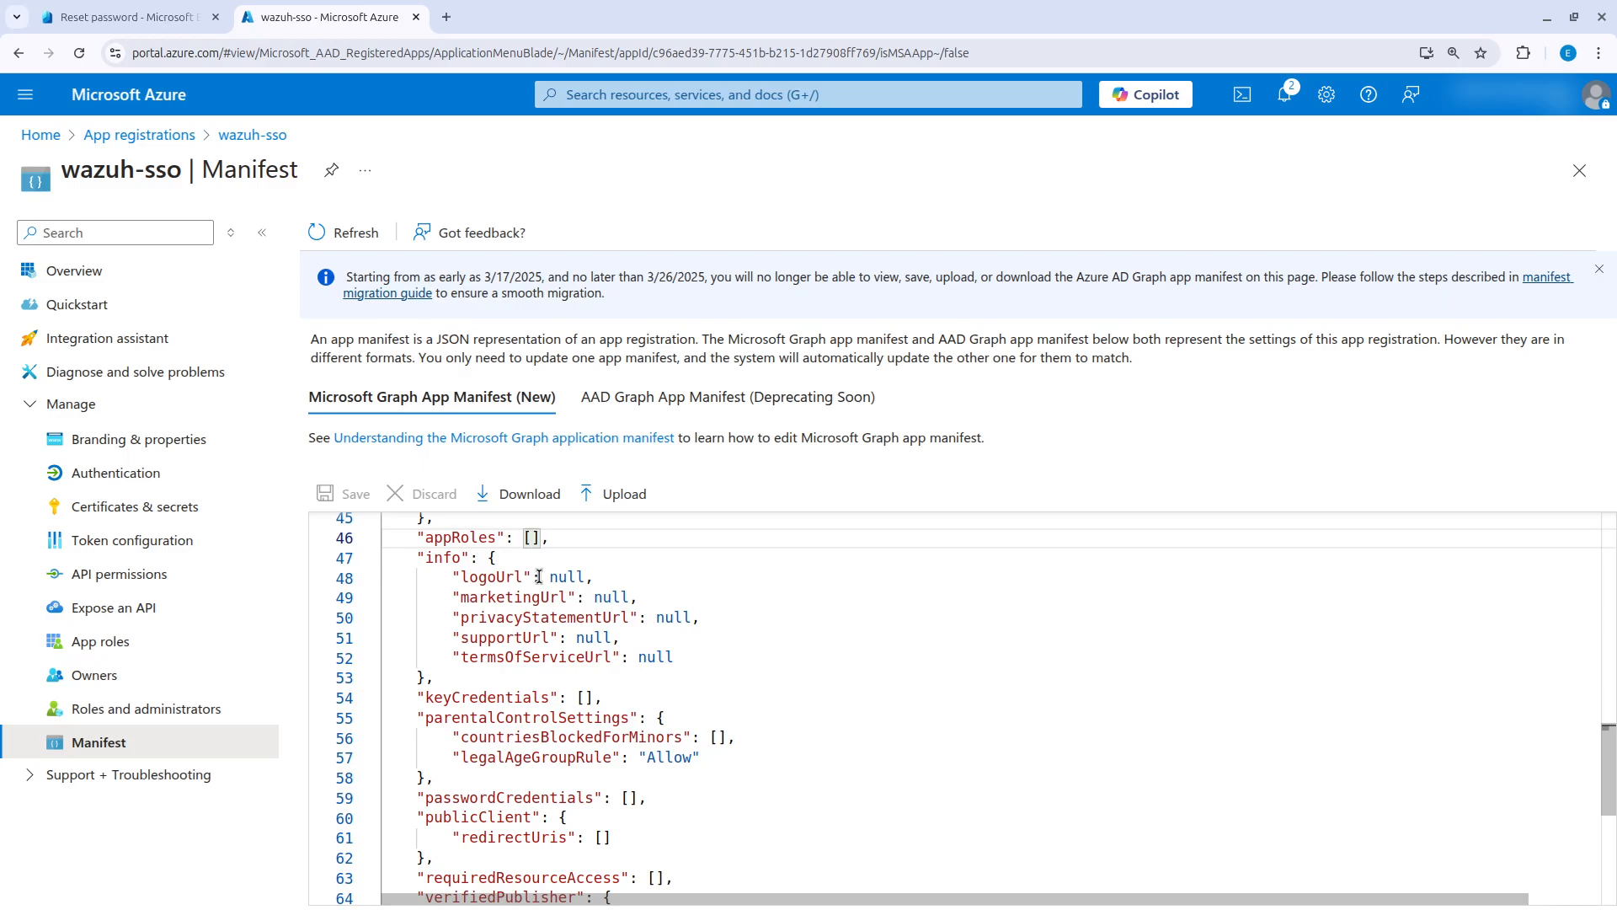
key("Return")
key("ctrl+v")
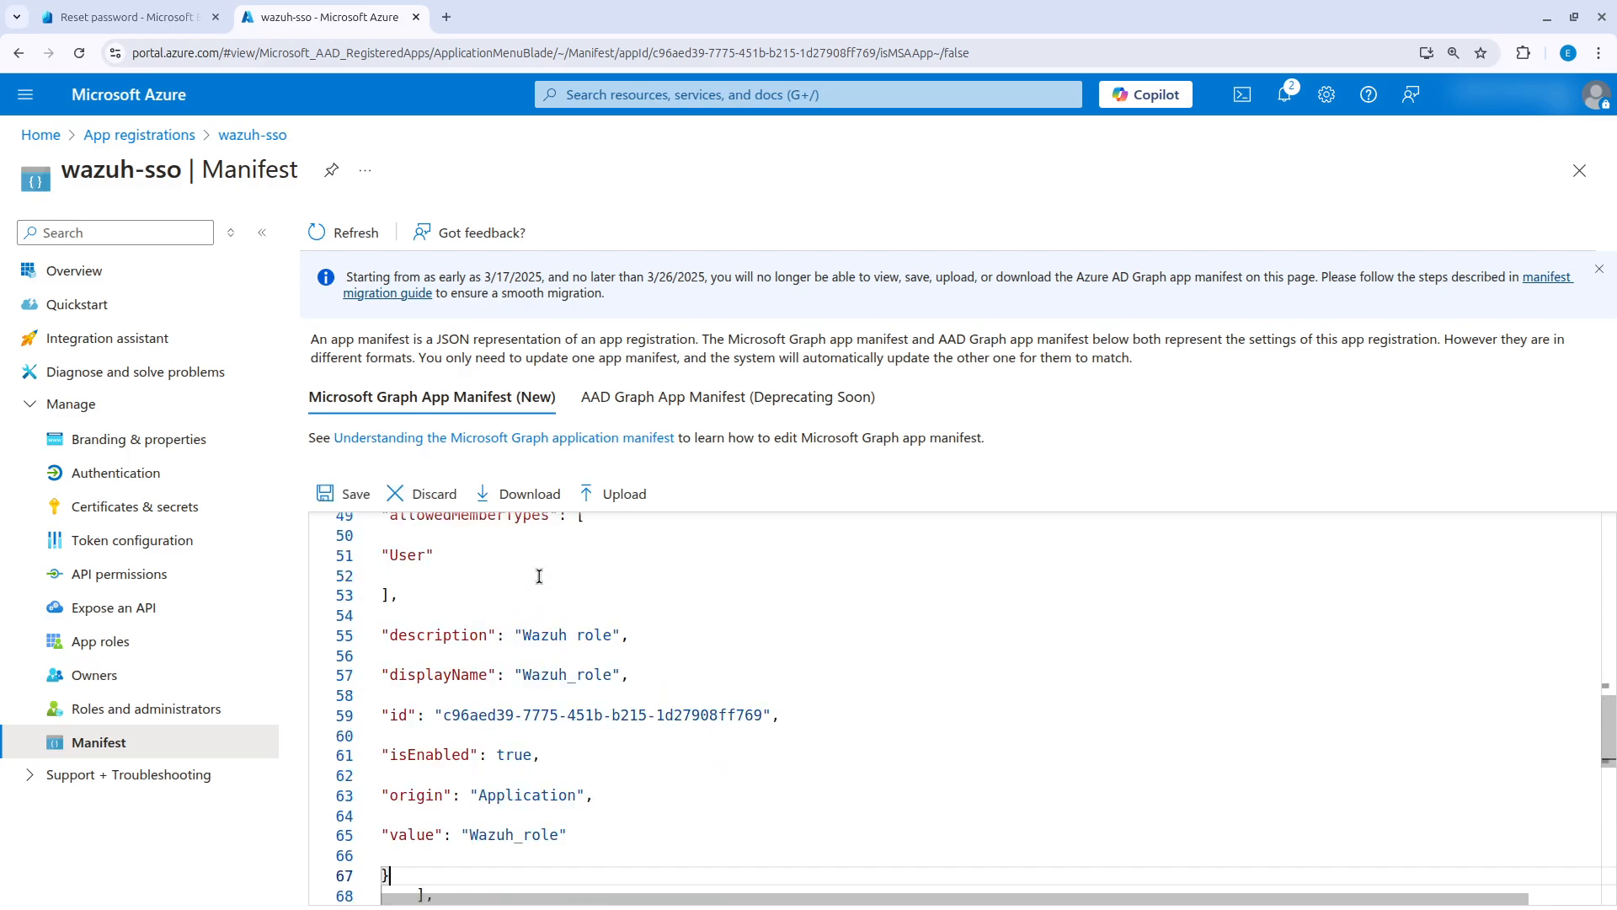
scroll(561, 670, "up", 2)
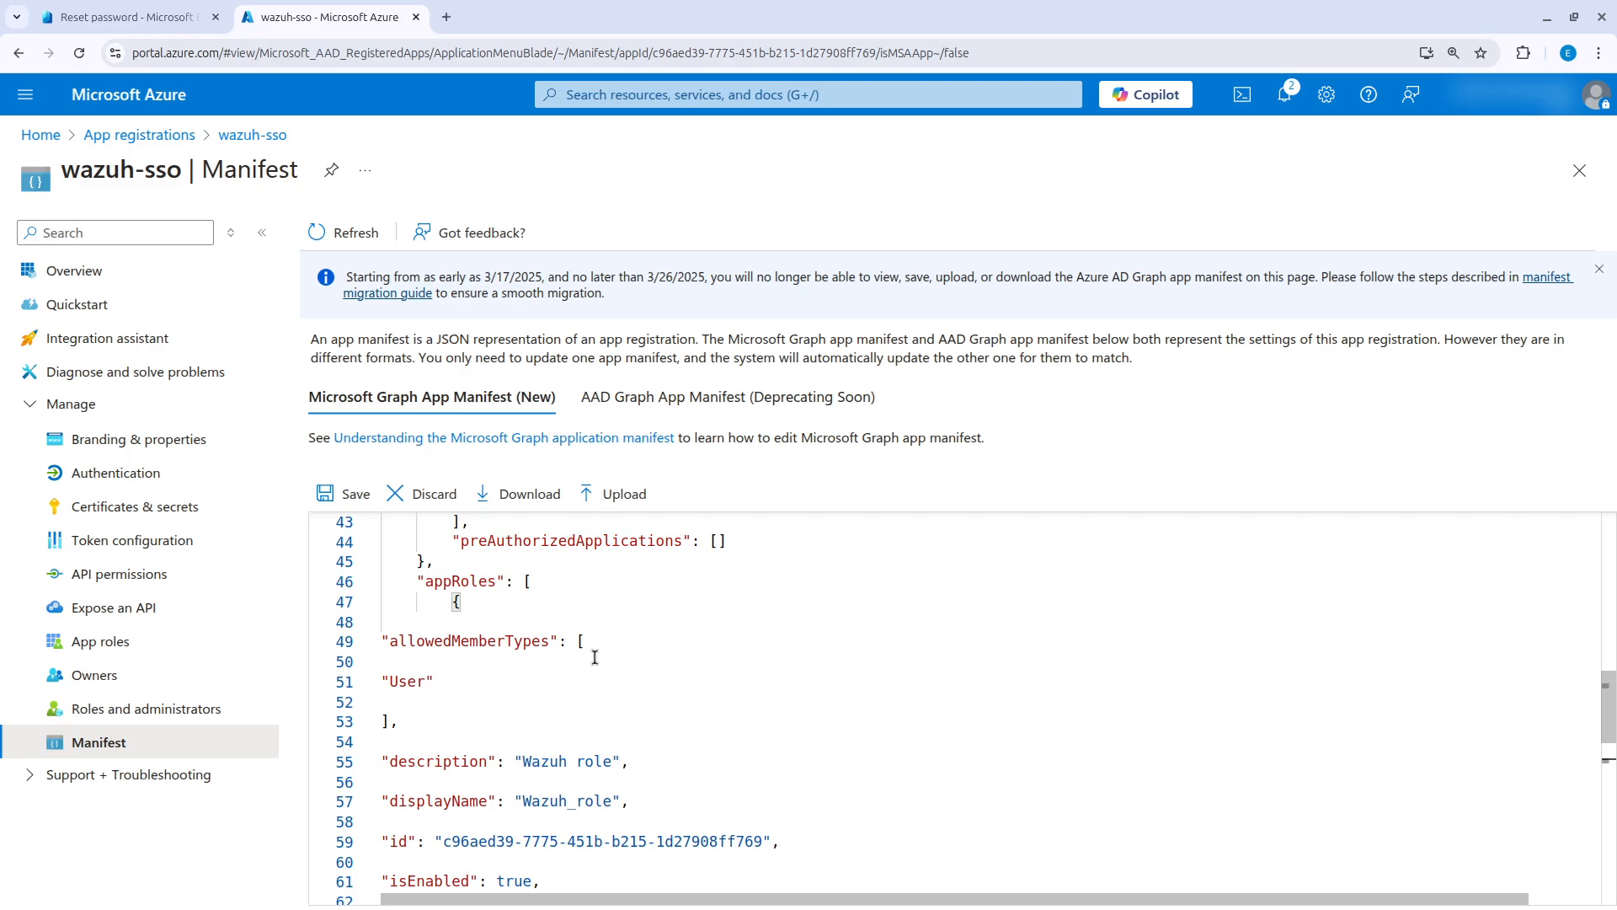
left_click(352, 495)
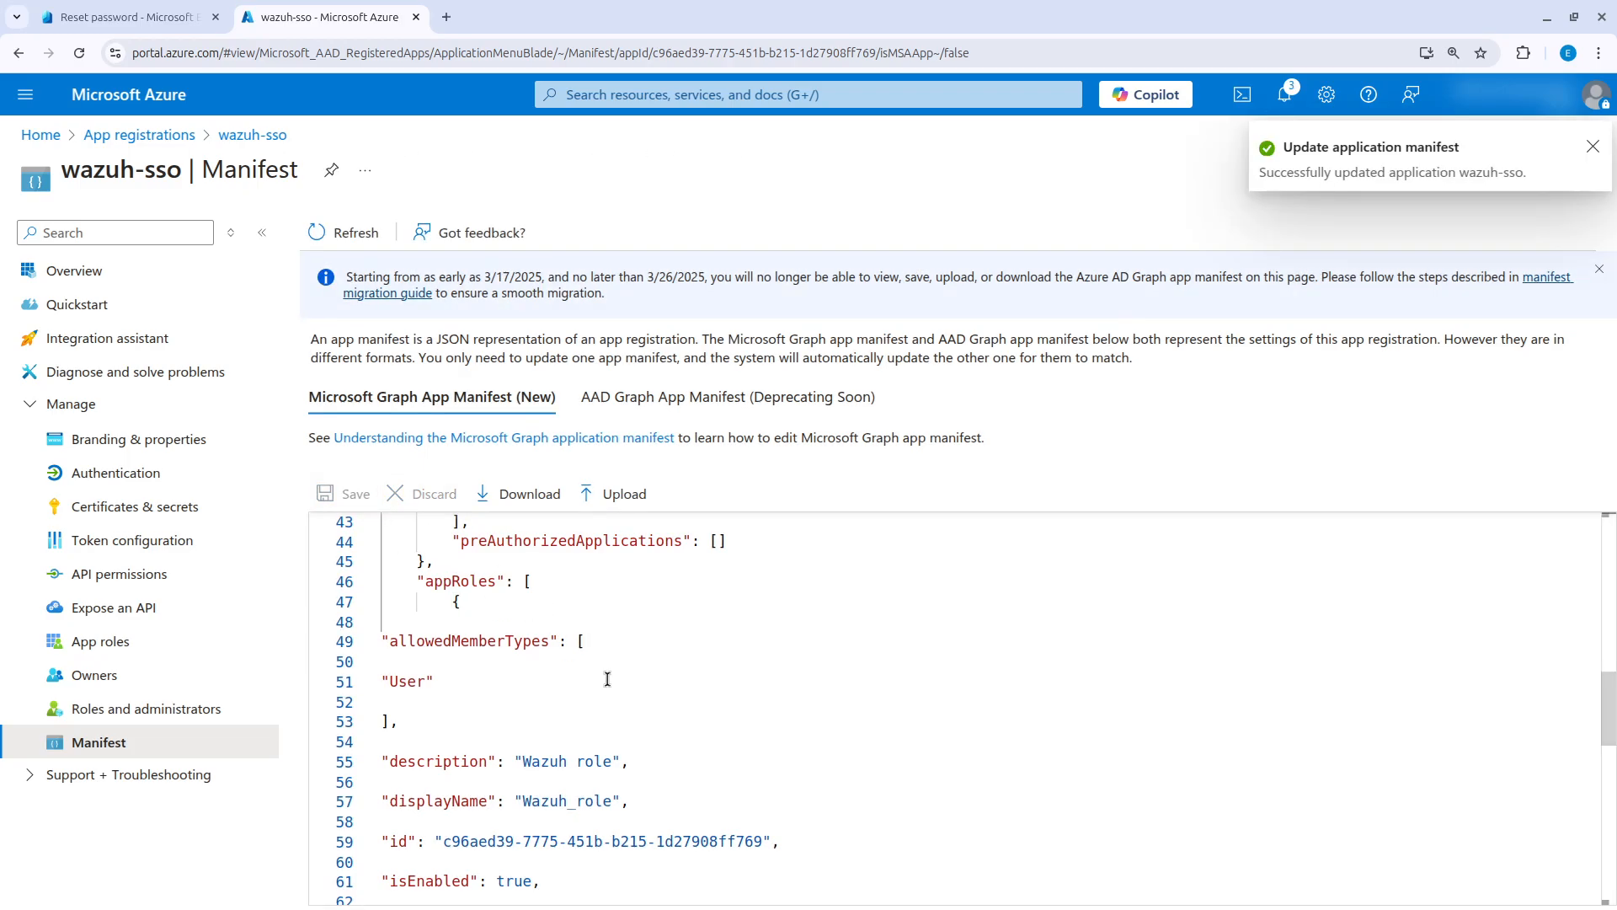
Copy the role value Wazuh_role from the manifest into the Role Mapping line of the Obsidian note.
scroll(606, 678, "down", 3)
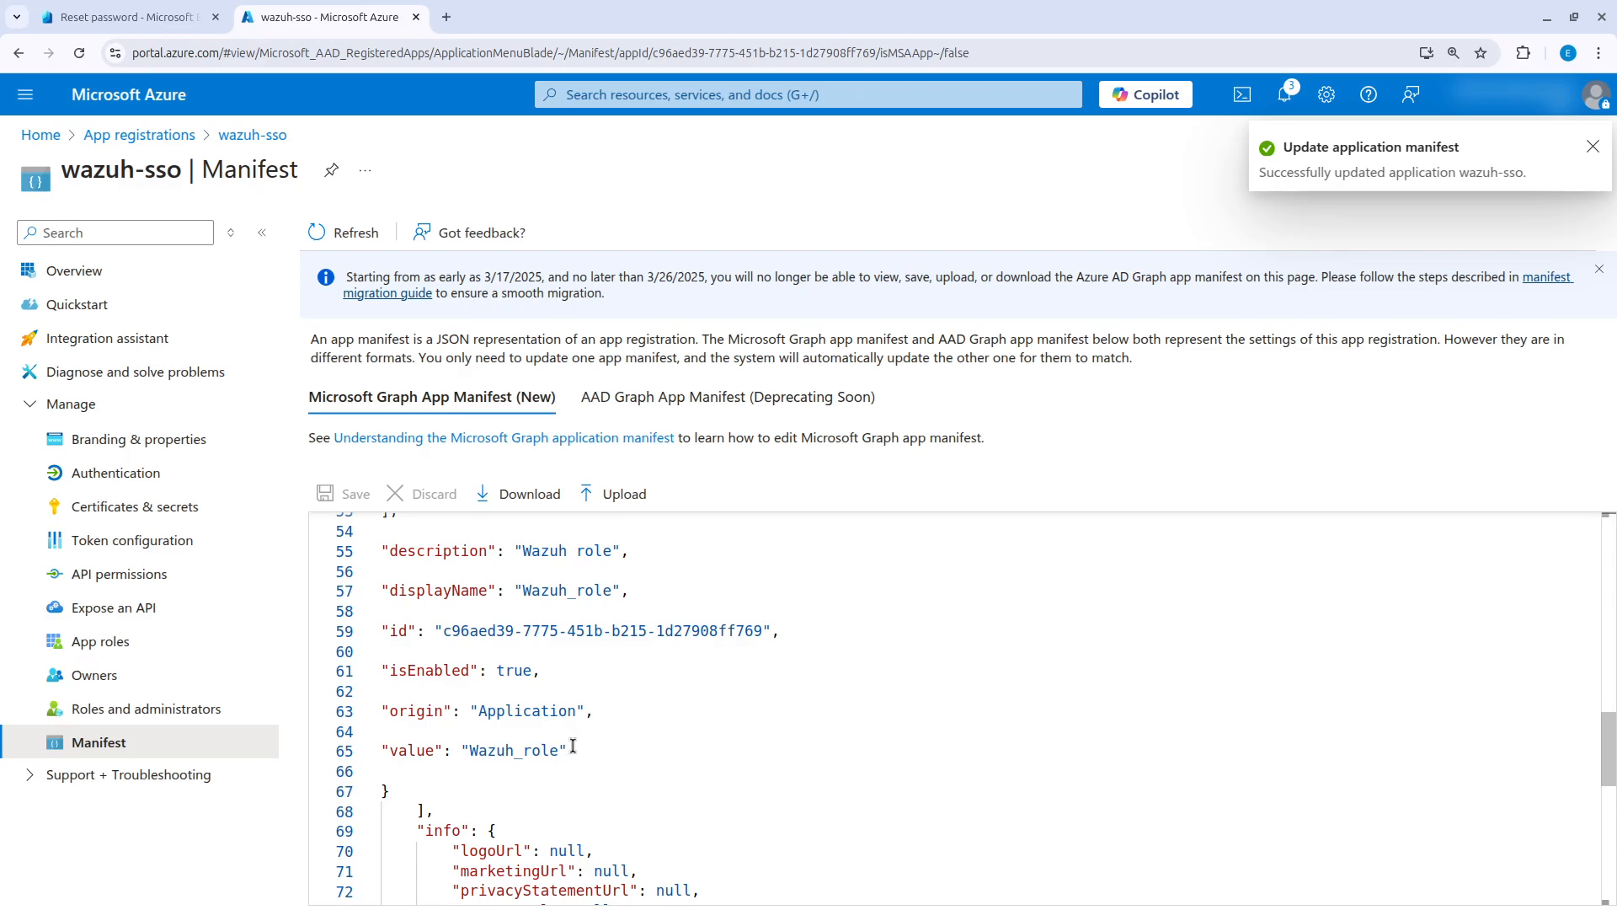
left_click(558, 750)
left_click_drag(559, 750, 469, 750)
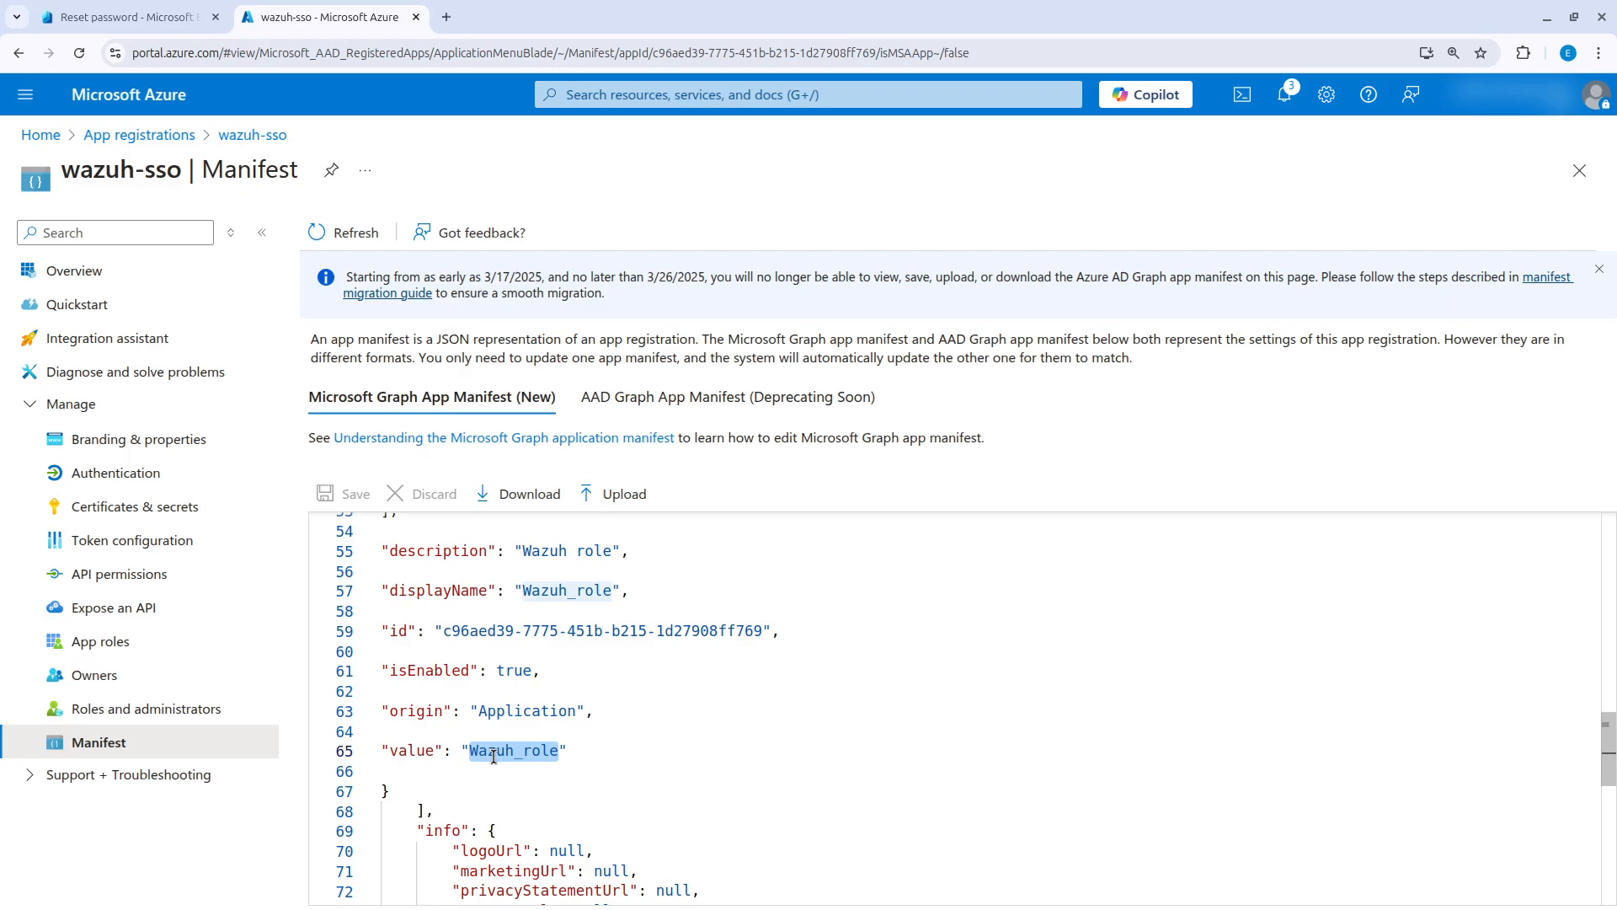
right_click(494, 756)
left_click(538, 676)
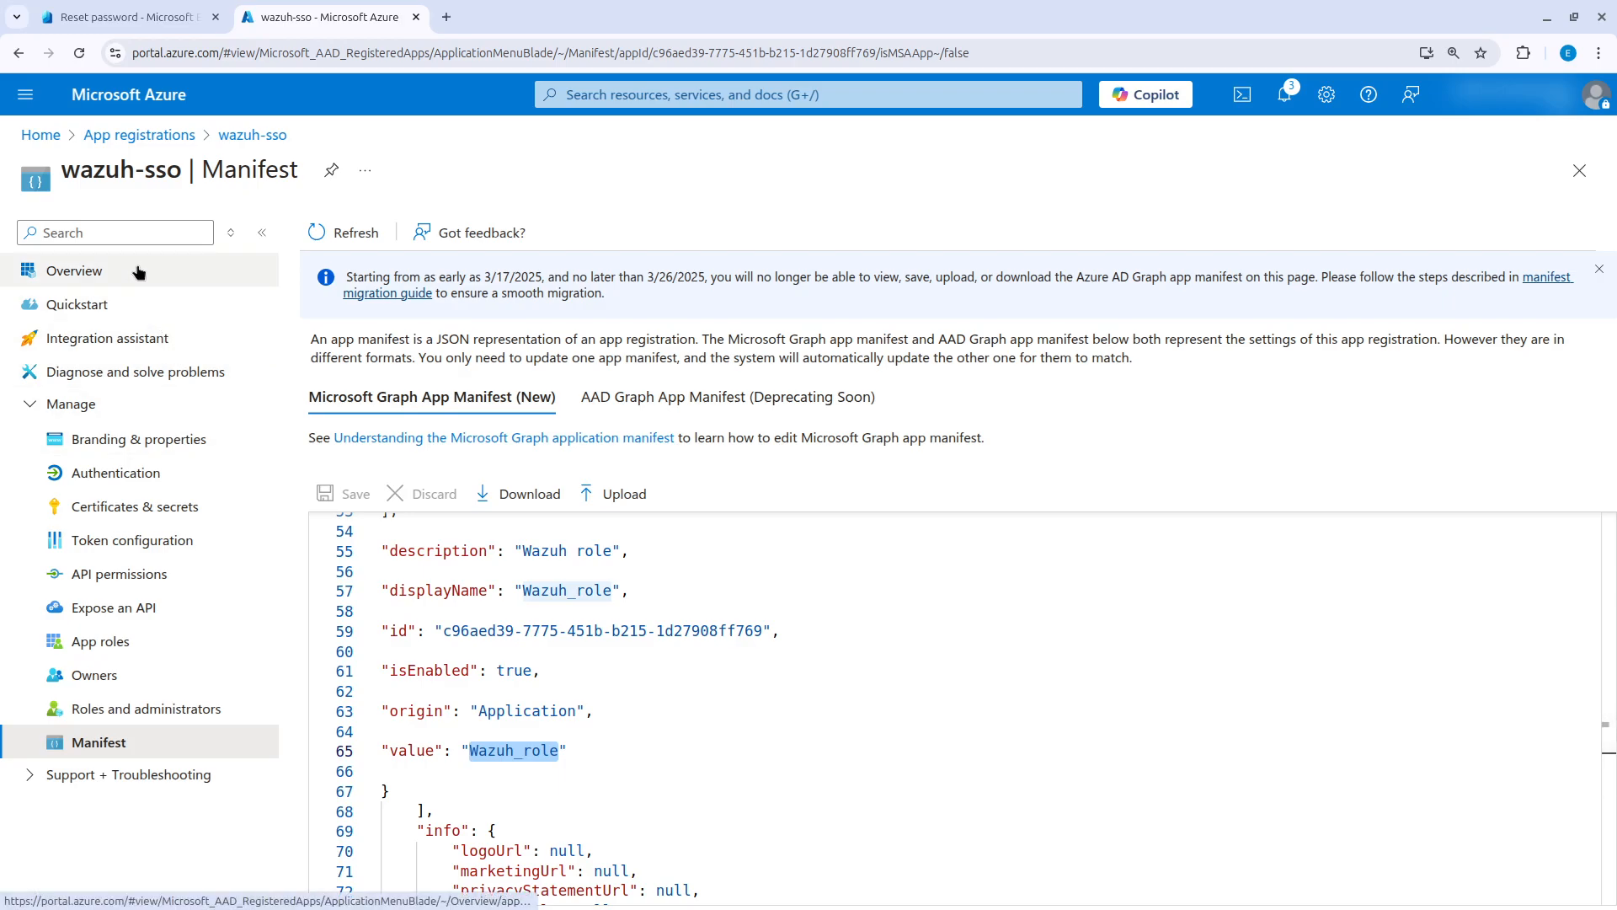
key("alt+Tab")
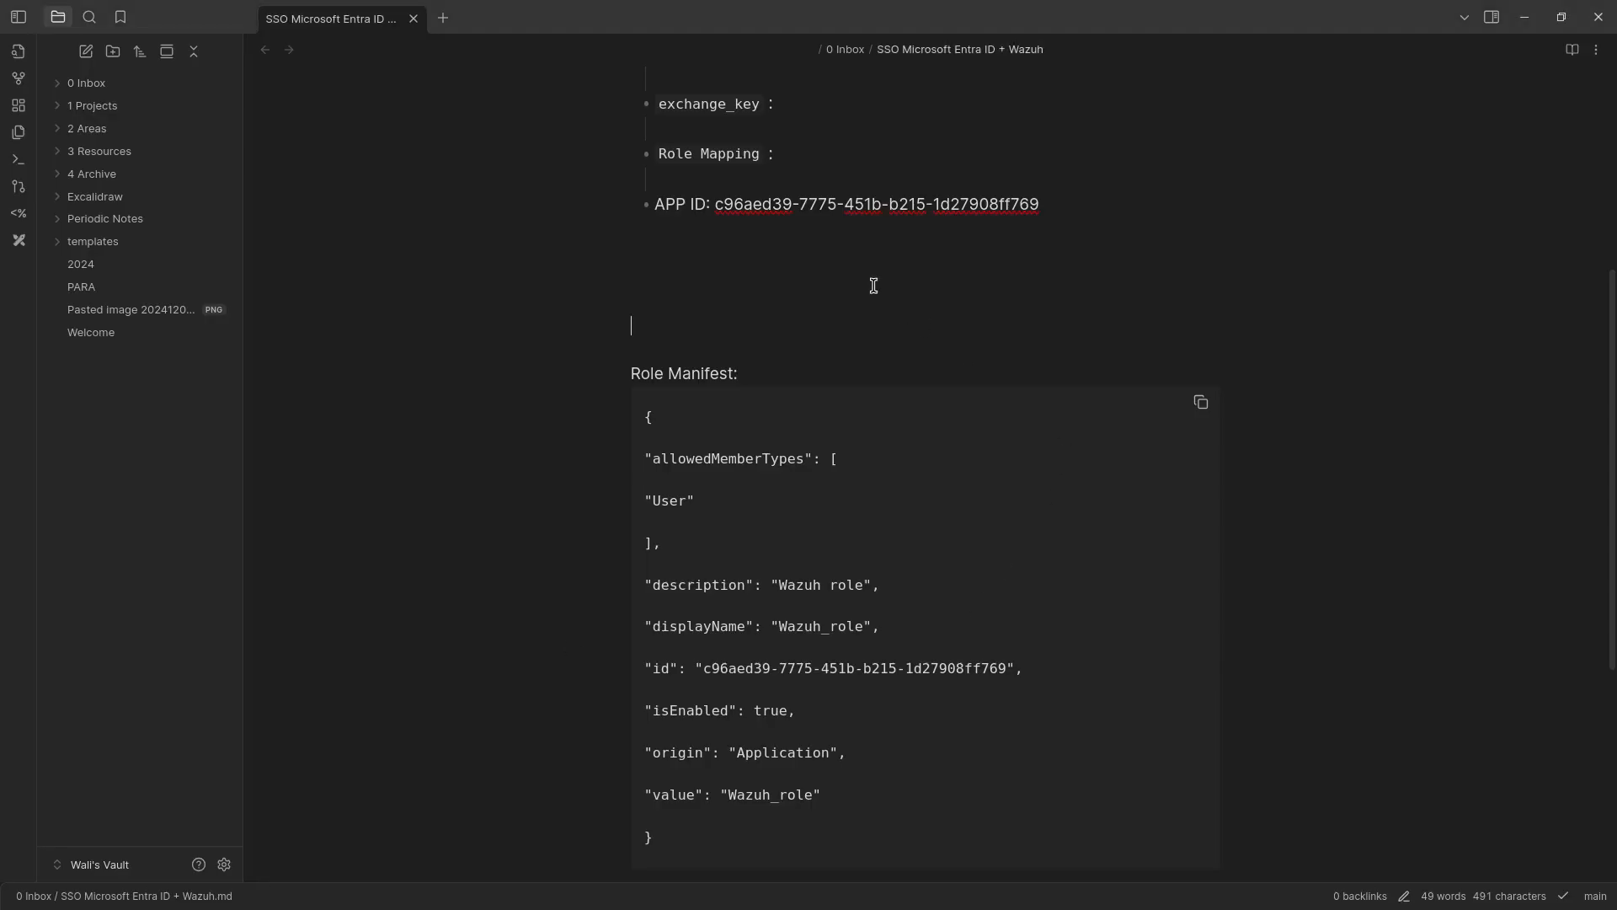
scroll(790, 228, "up", 3)
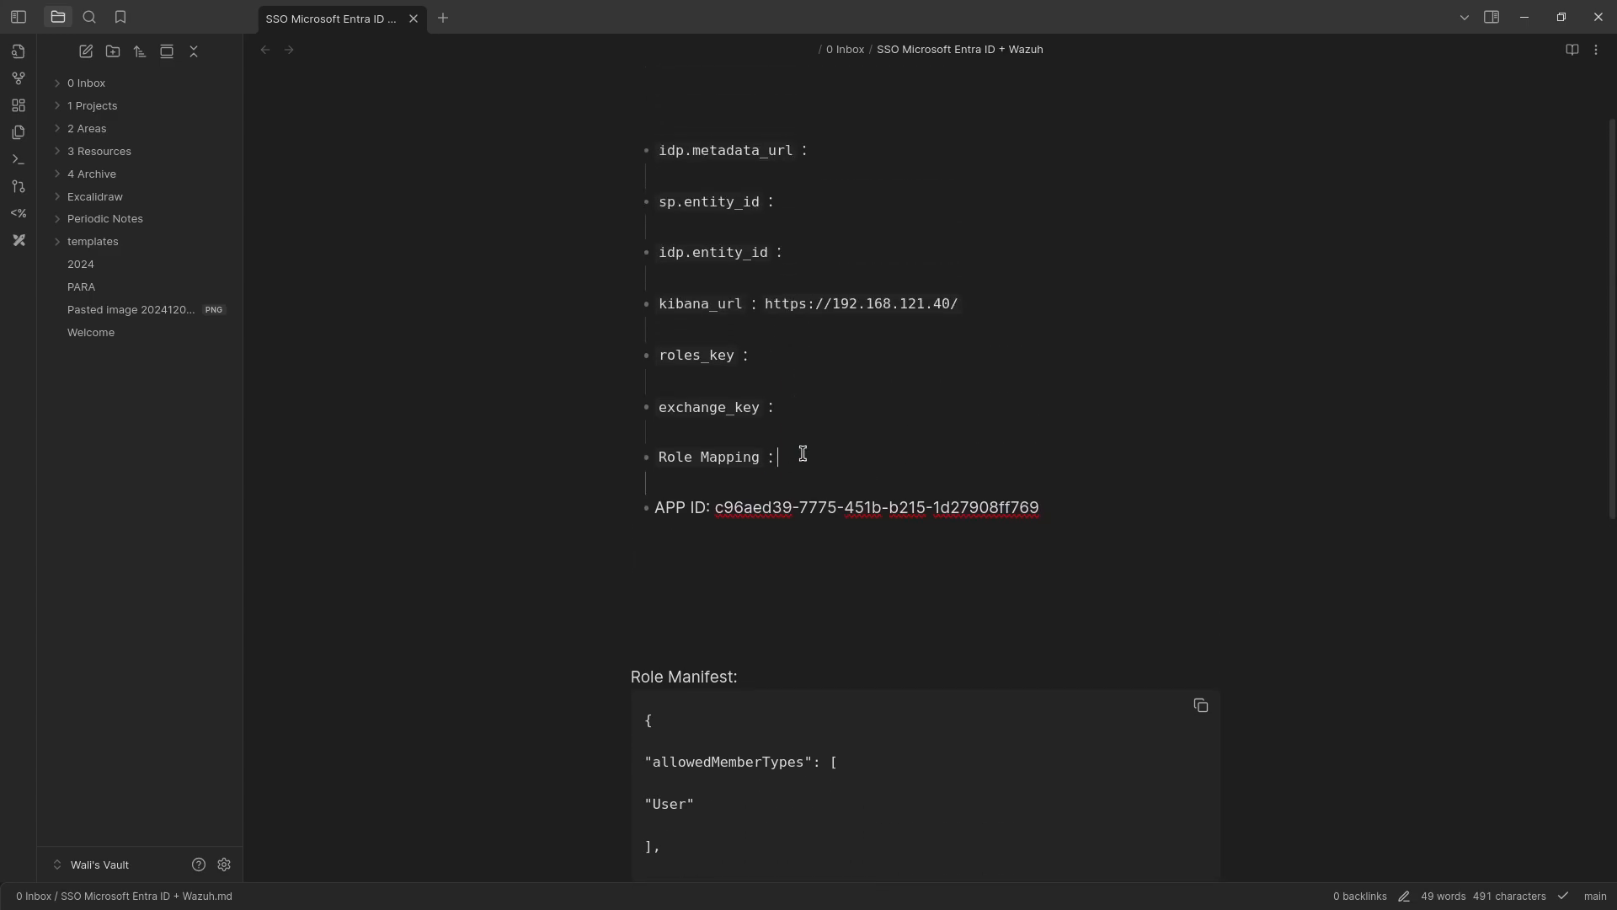
key("ctrl+v")
scroll(844, 470, "up", 2)
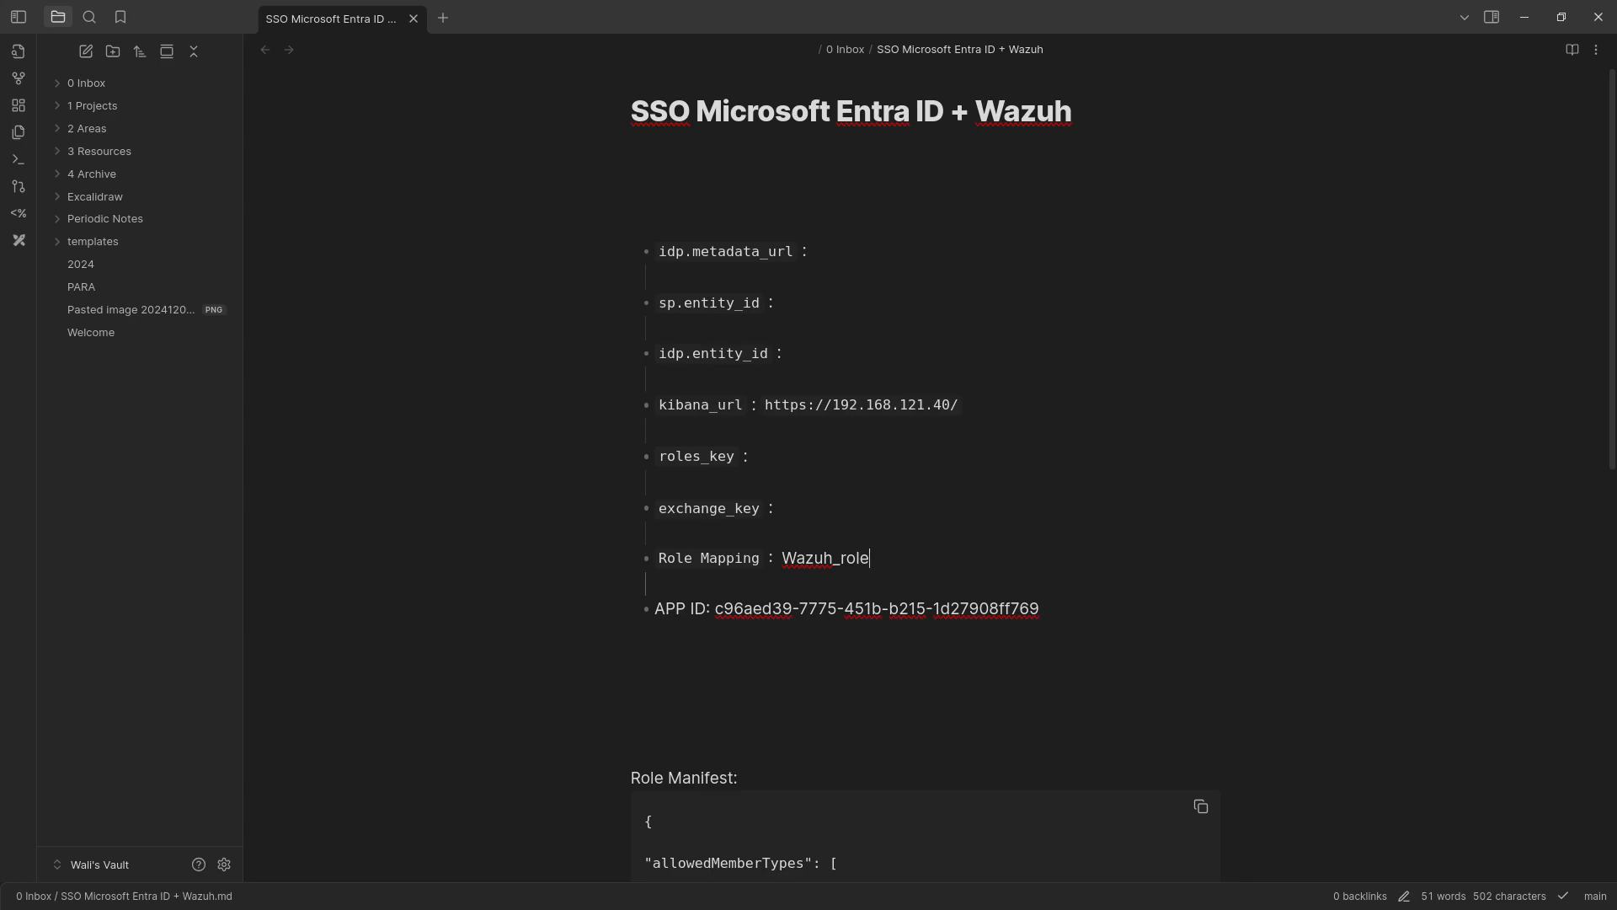
Back in the Azure portal, open the wazuh-sso application from the list of Enterprise applications.
key("alt+Tab")
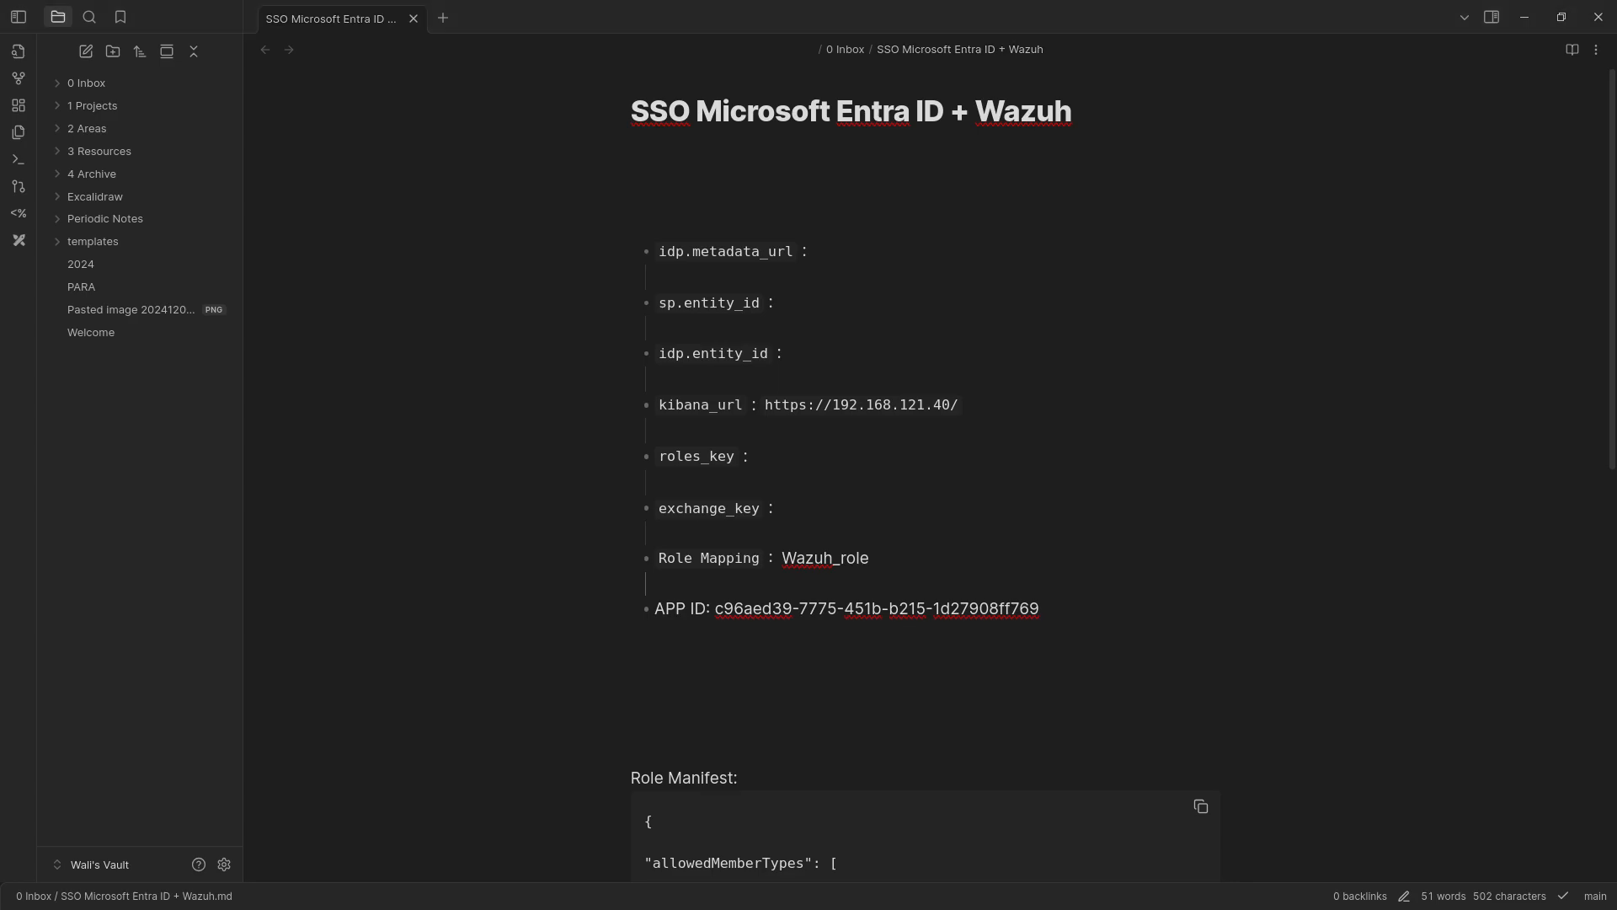
key("alt+Tab")
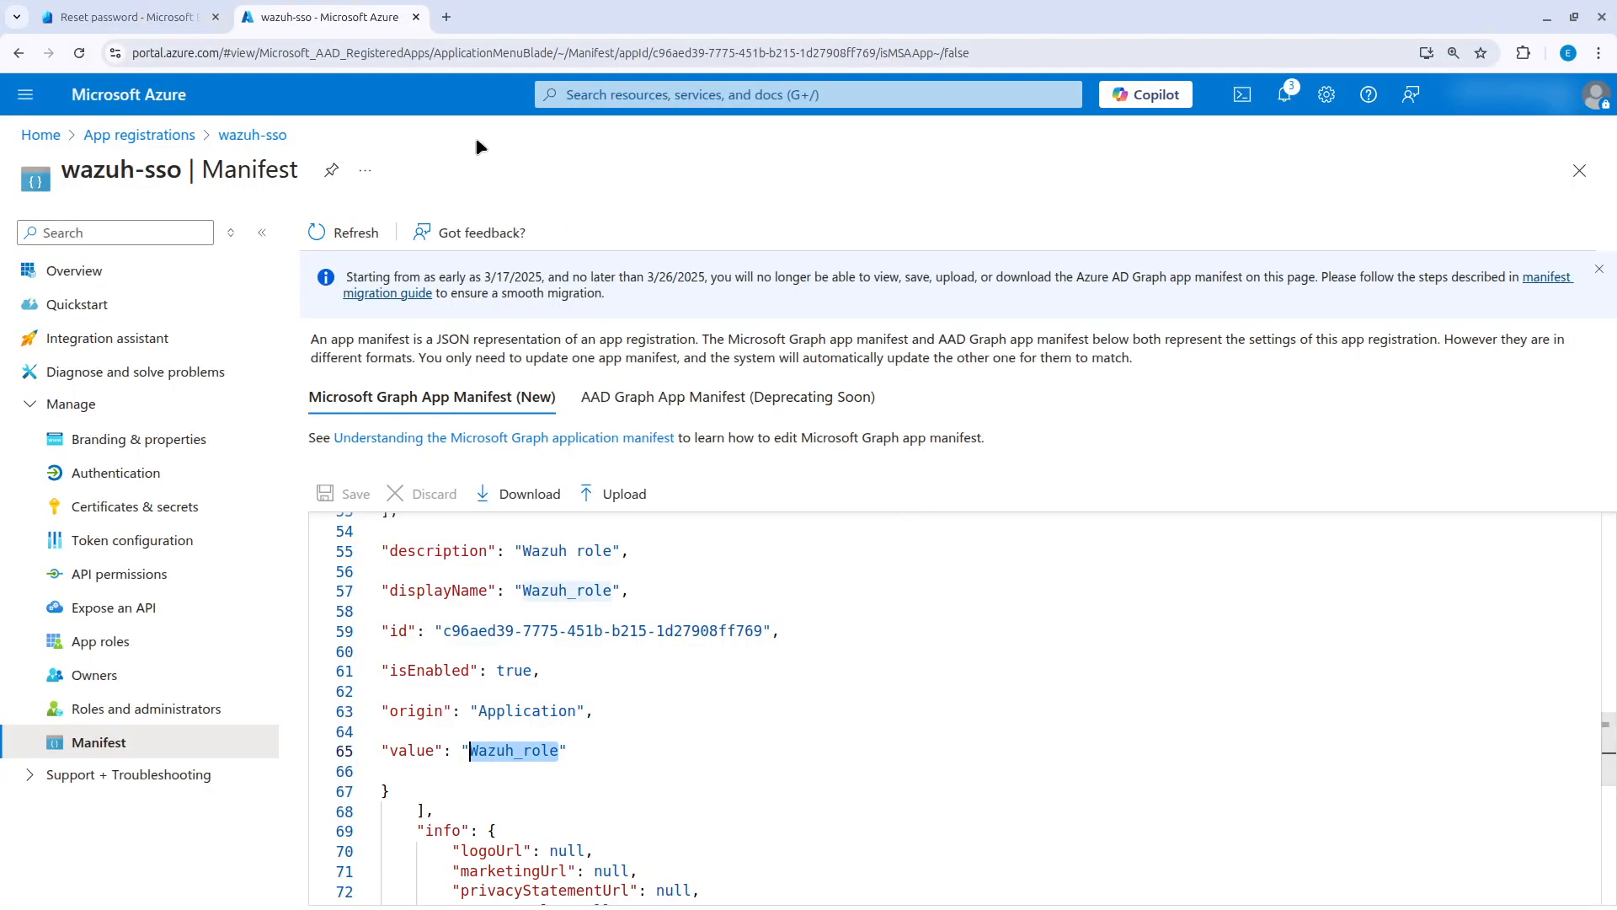
left_click(646, 94)
left_click(708, 345)
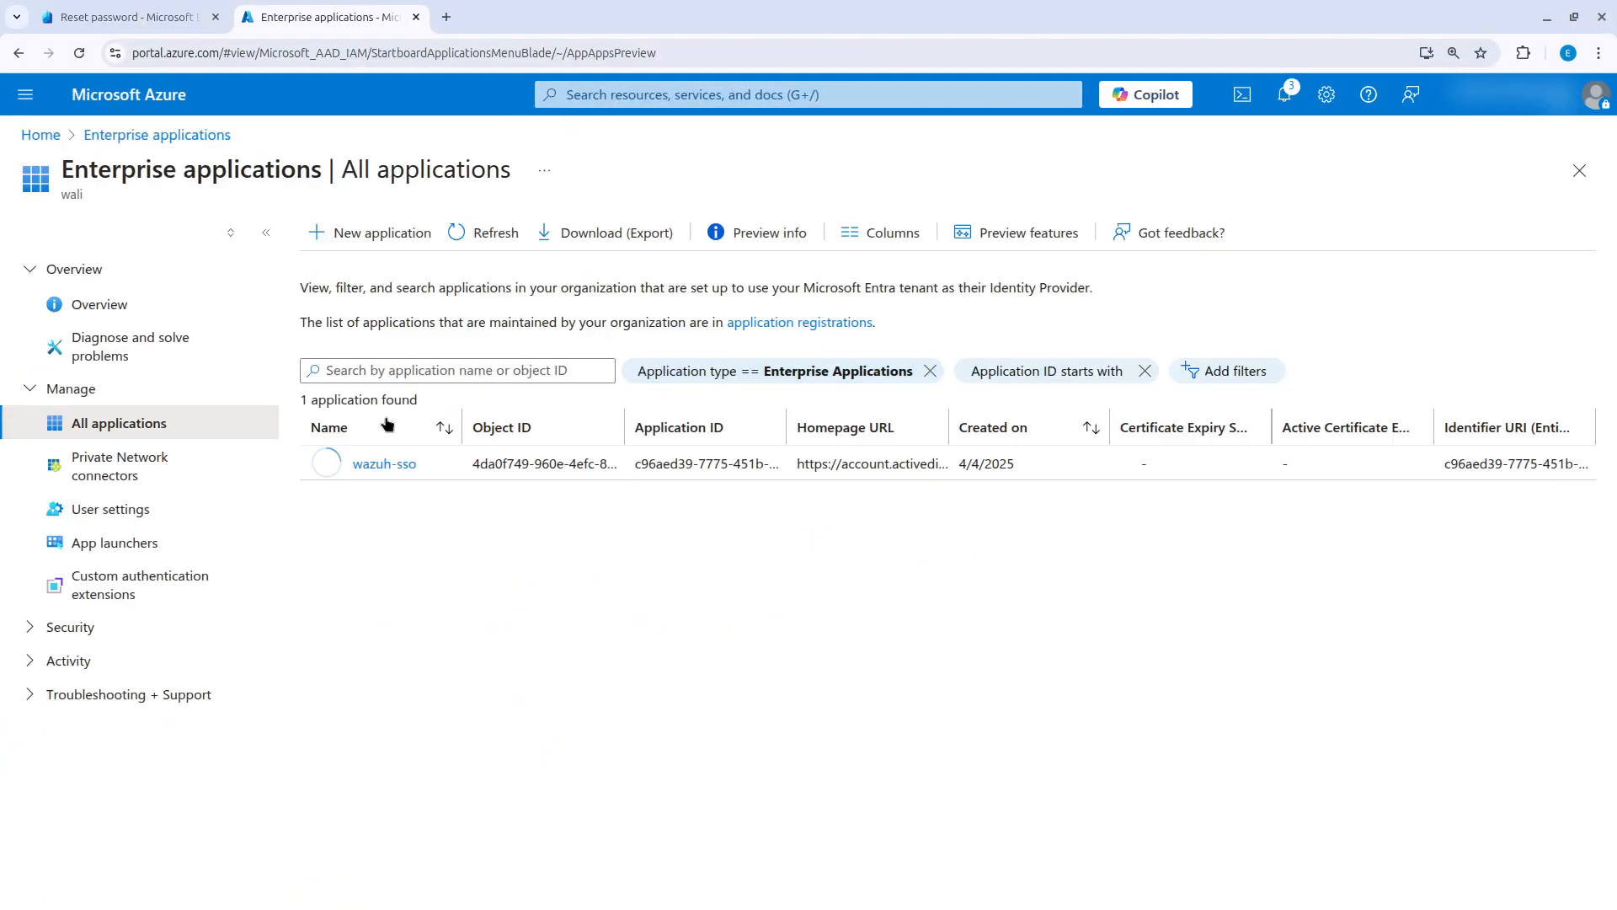
left_click(384, 464)
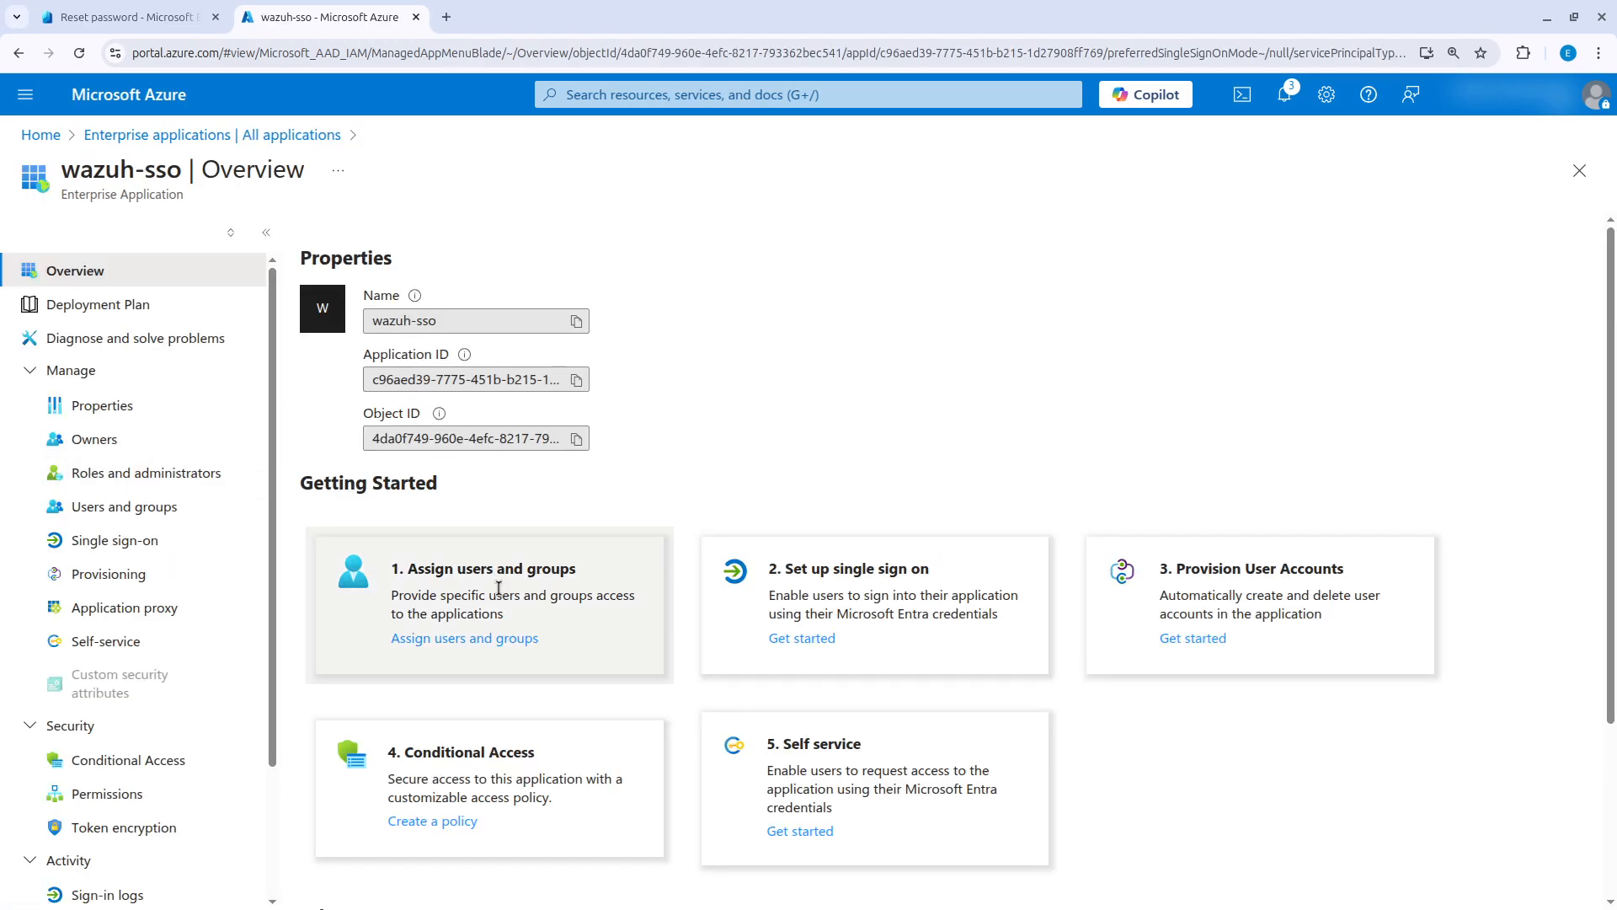
Assign the SOCAdmin user to the wazuh-sso application with the role Wazuh_role.
left_click(483, 640)
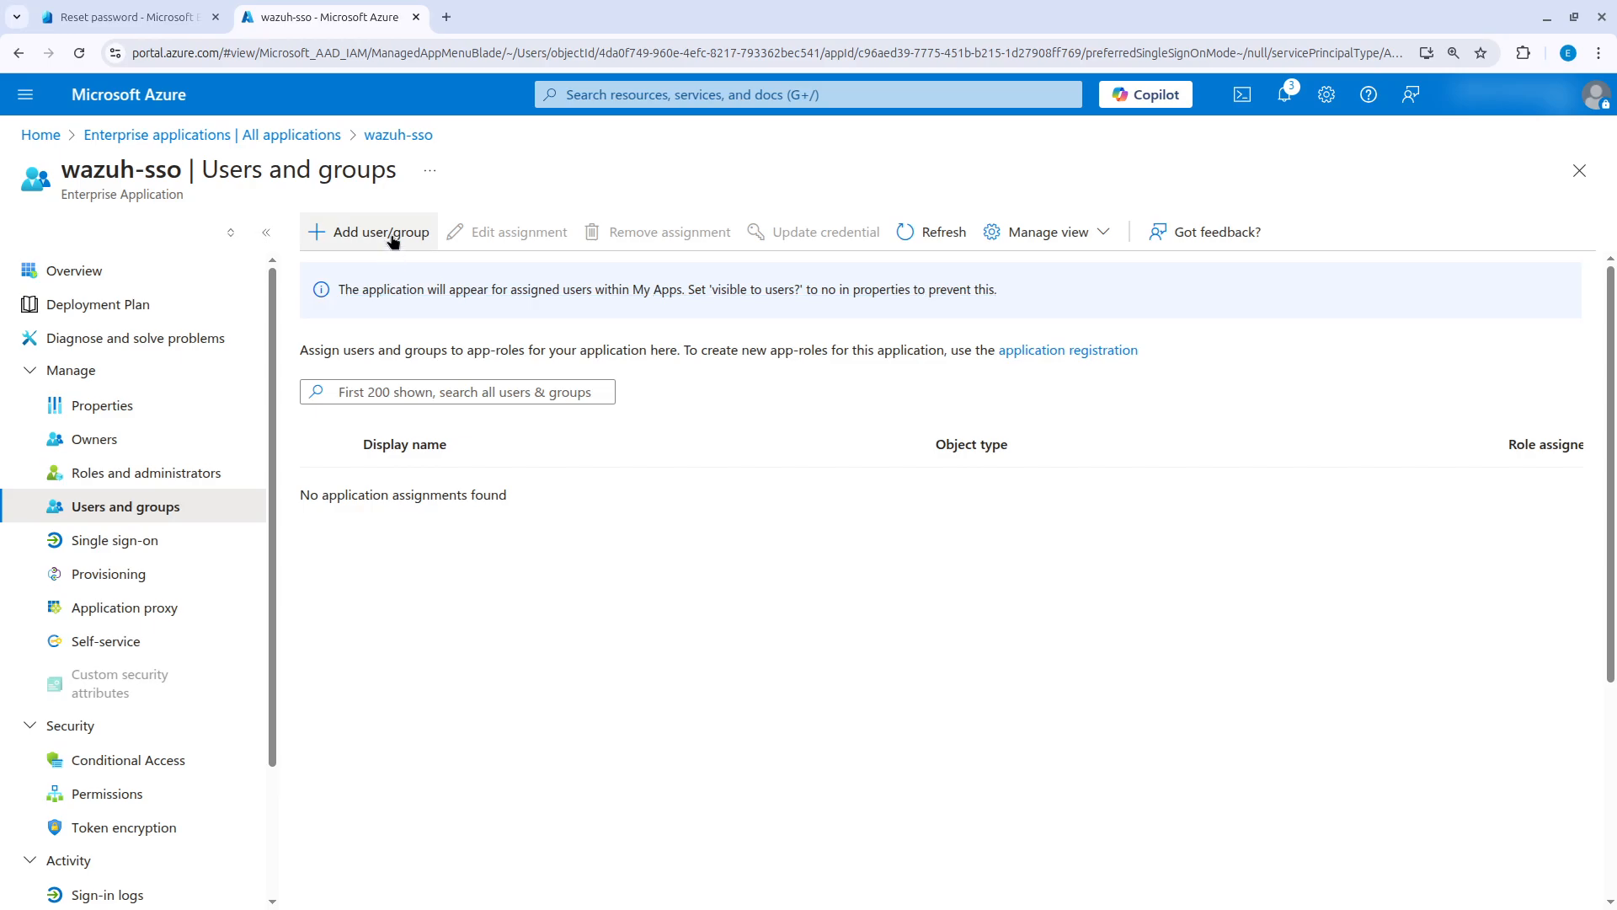
left_click(391, 242)
left_click(78, 381)
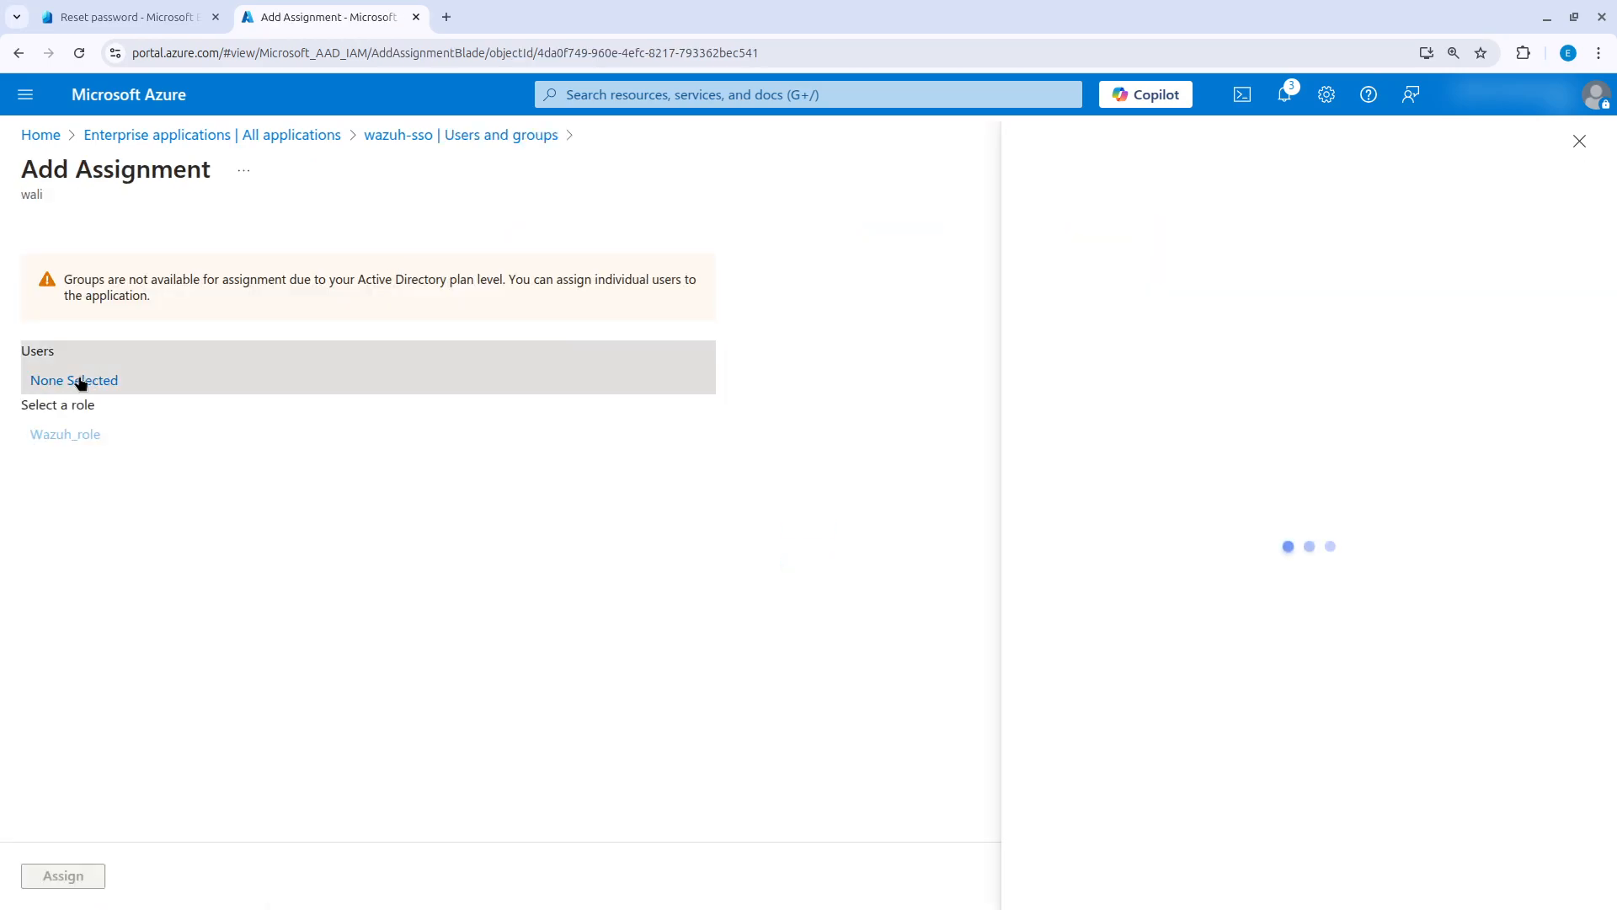
left_click(486, 462)
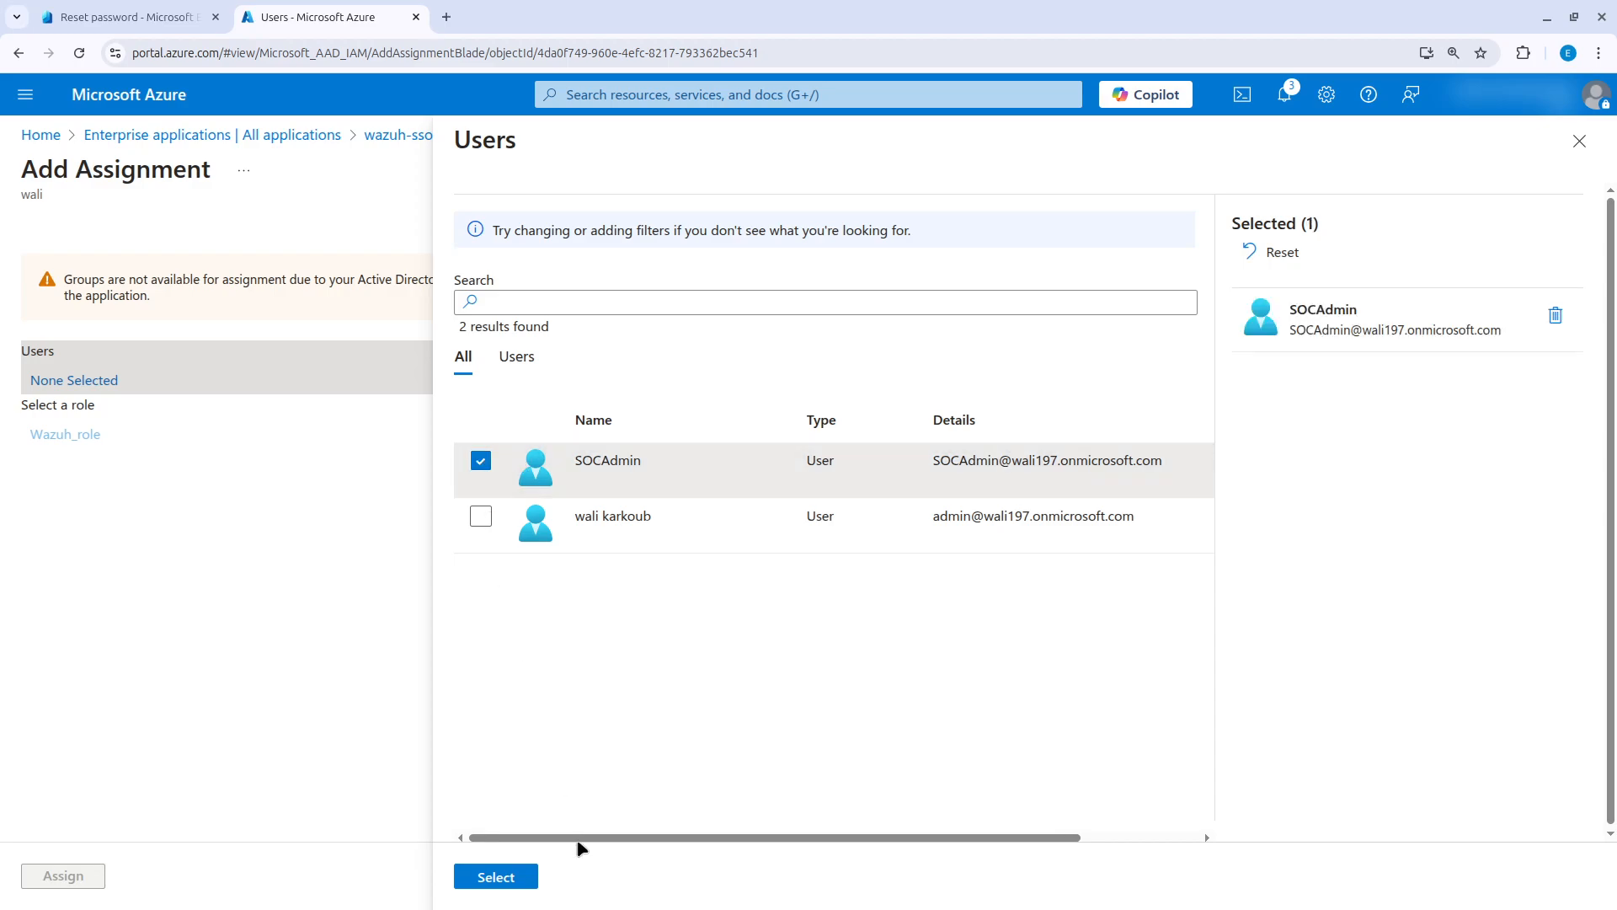
left_click(491, 874)
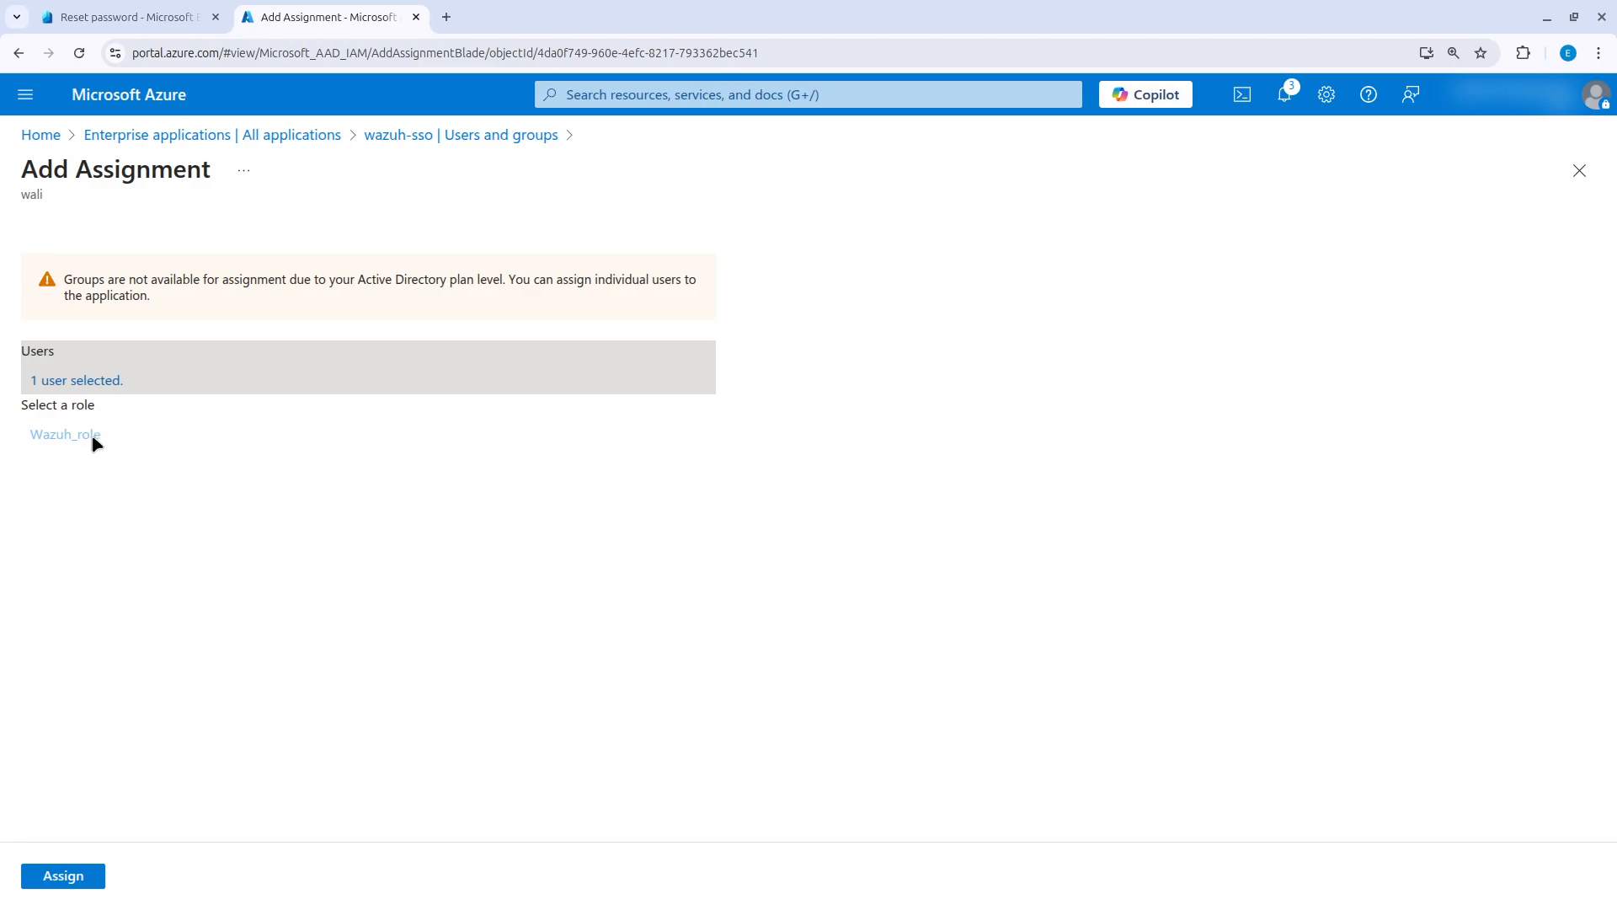
left_click(76, 877)
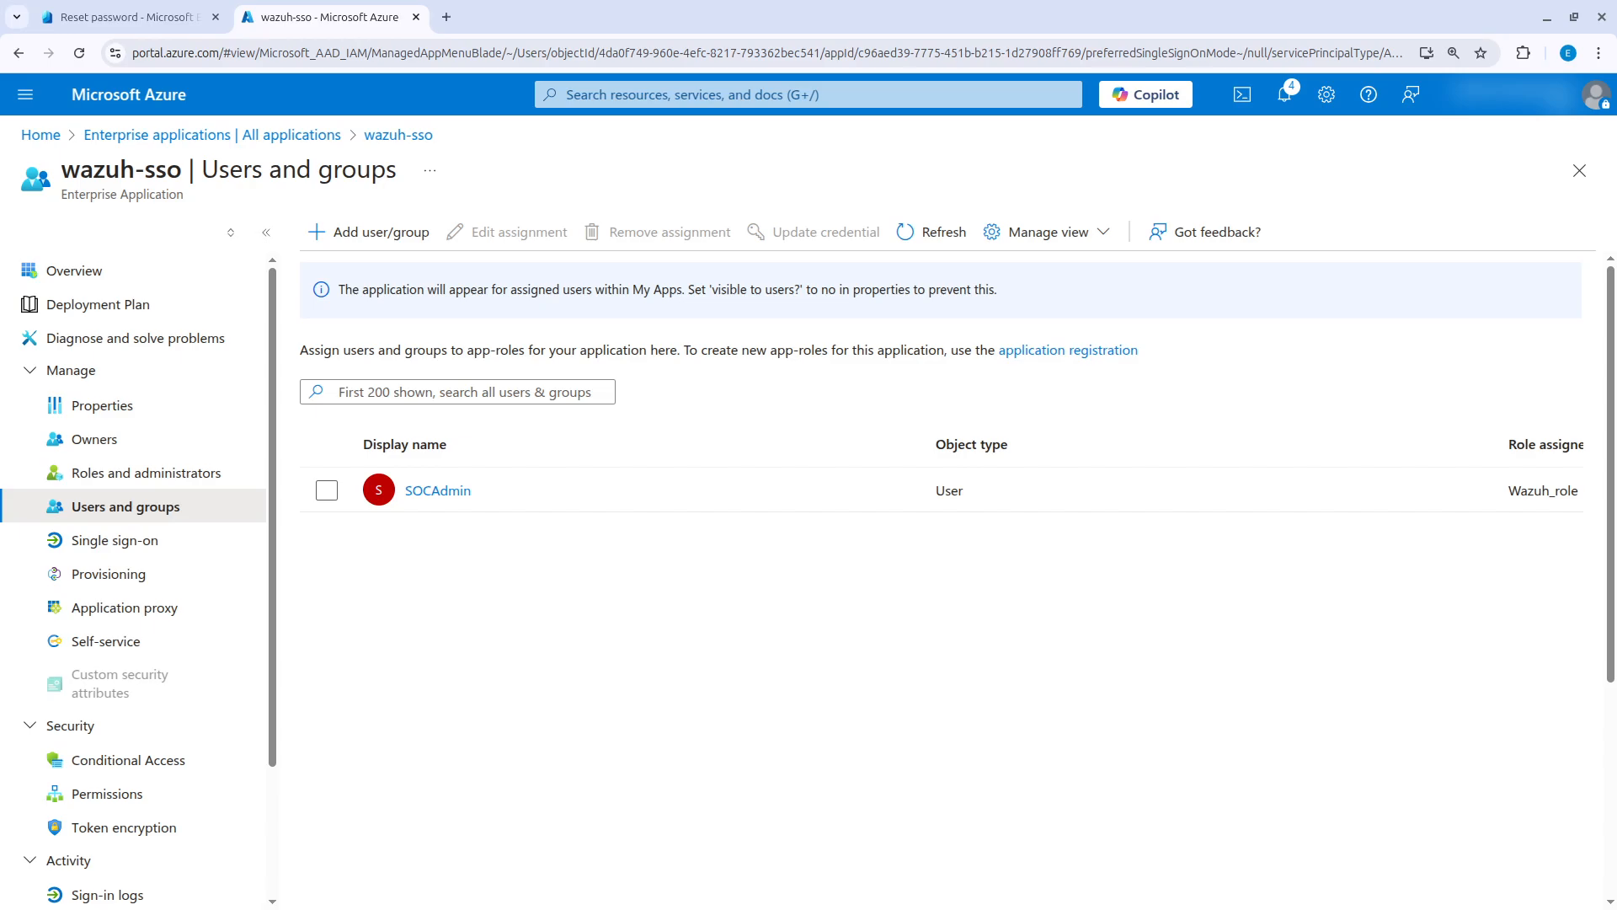
Return to the wazuh-sso overview and choose SAML as its single sign-on method.
left_click(242, 137)
left_click(385, 466)
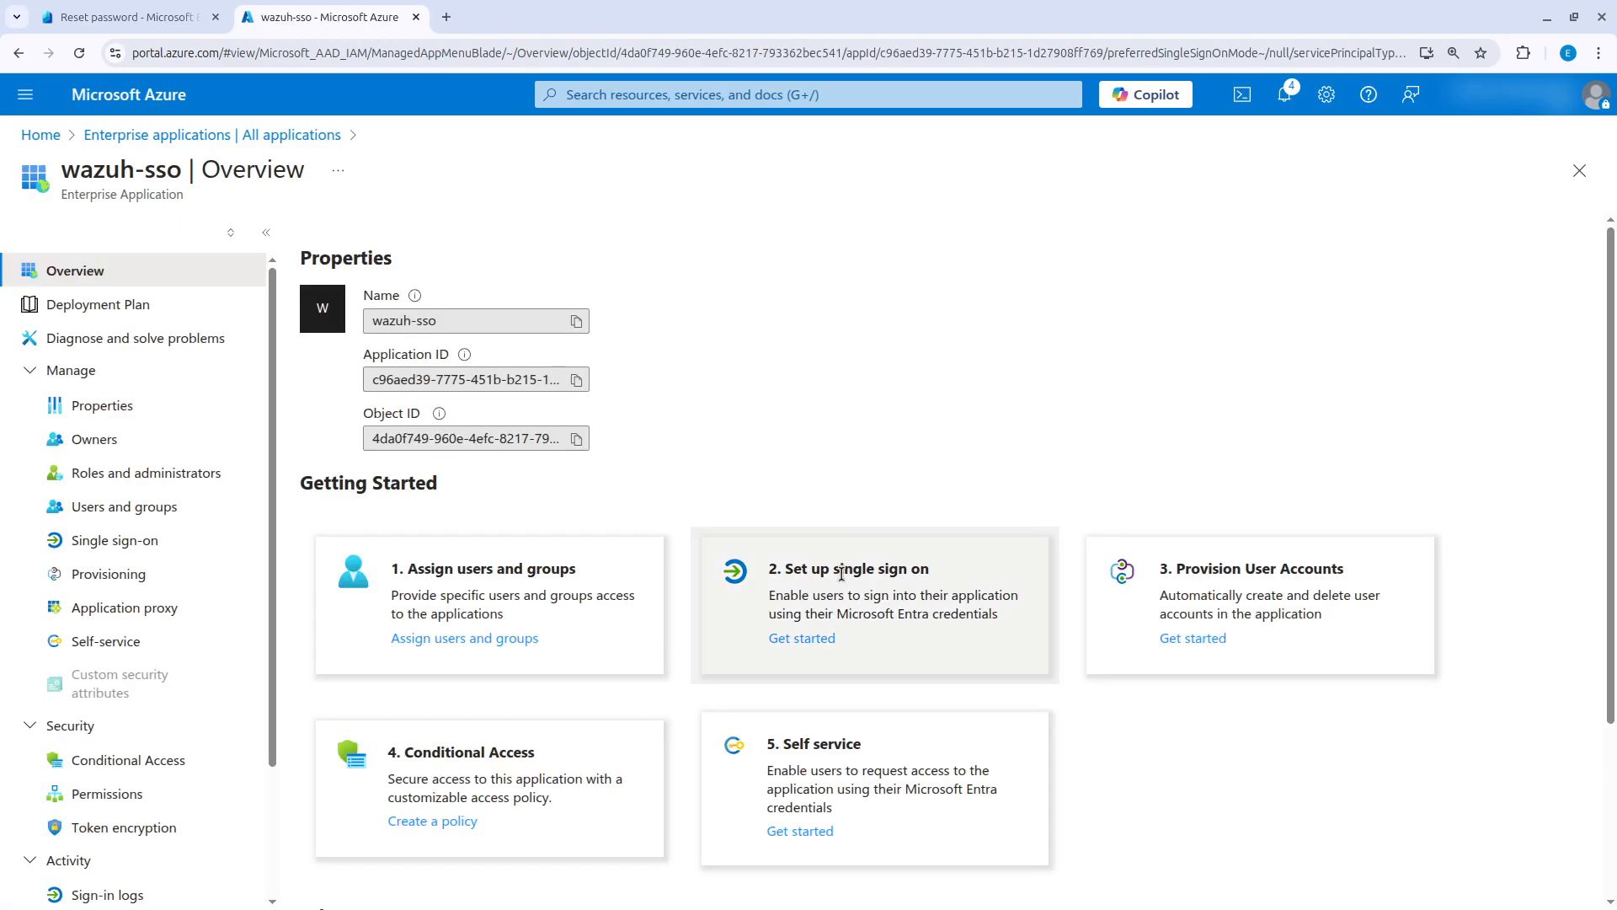
left_click(814, 640)
left_click(841, 511)
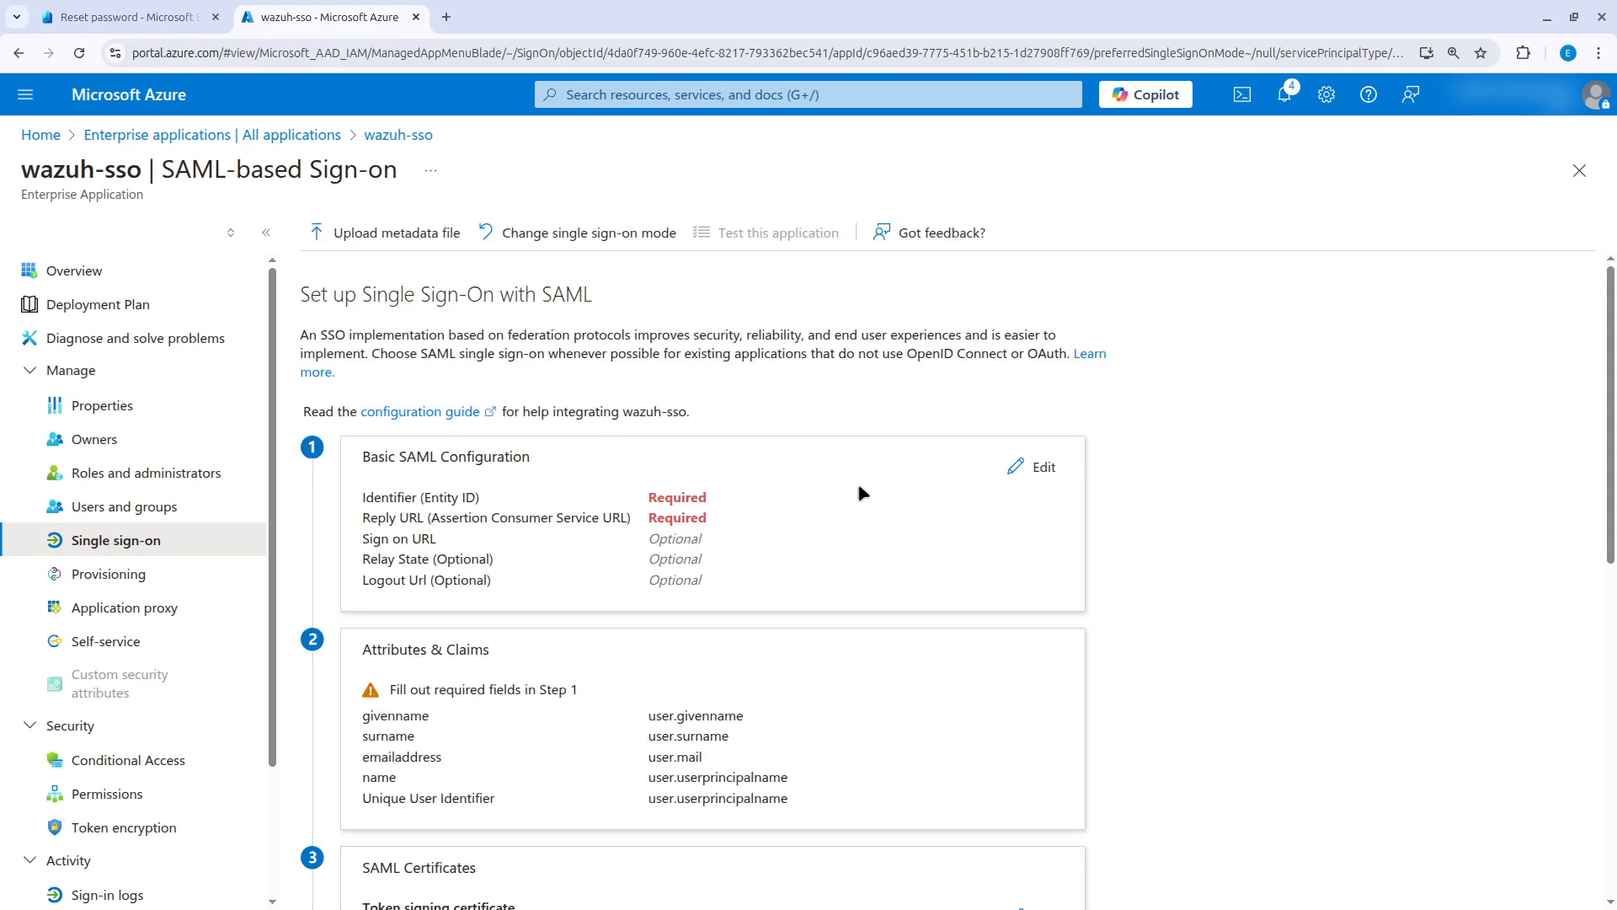
Add the identifier (Entity ID) wazuh-saml in the Basic SAML Configuration of wazuh-sso.
scroll(842, 497, "down", 1)
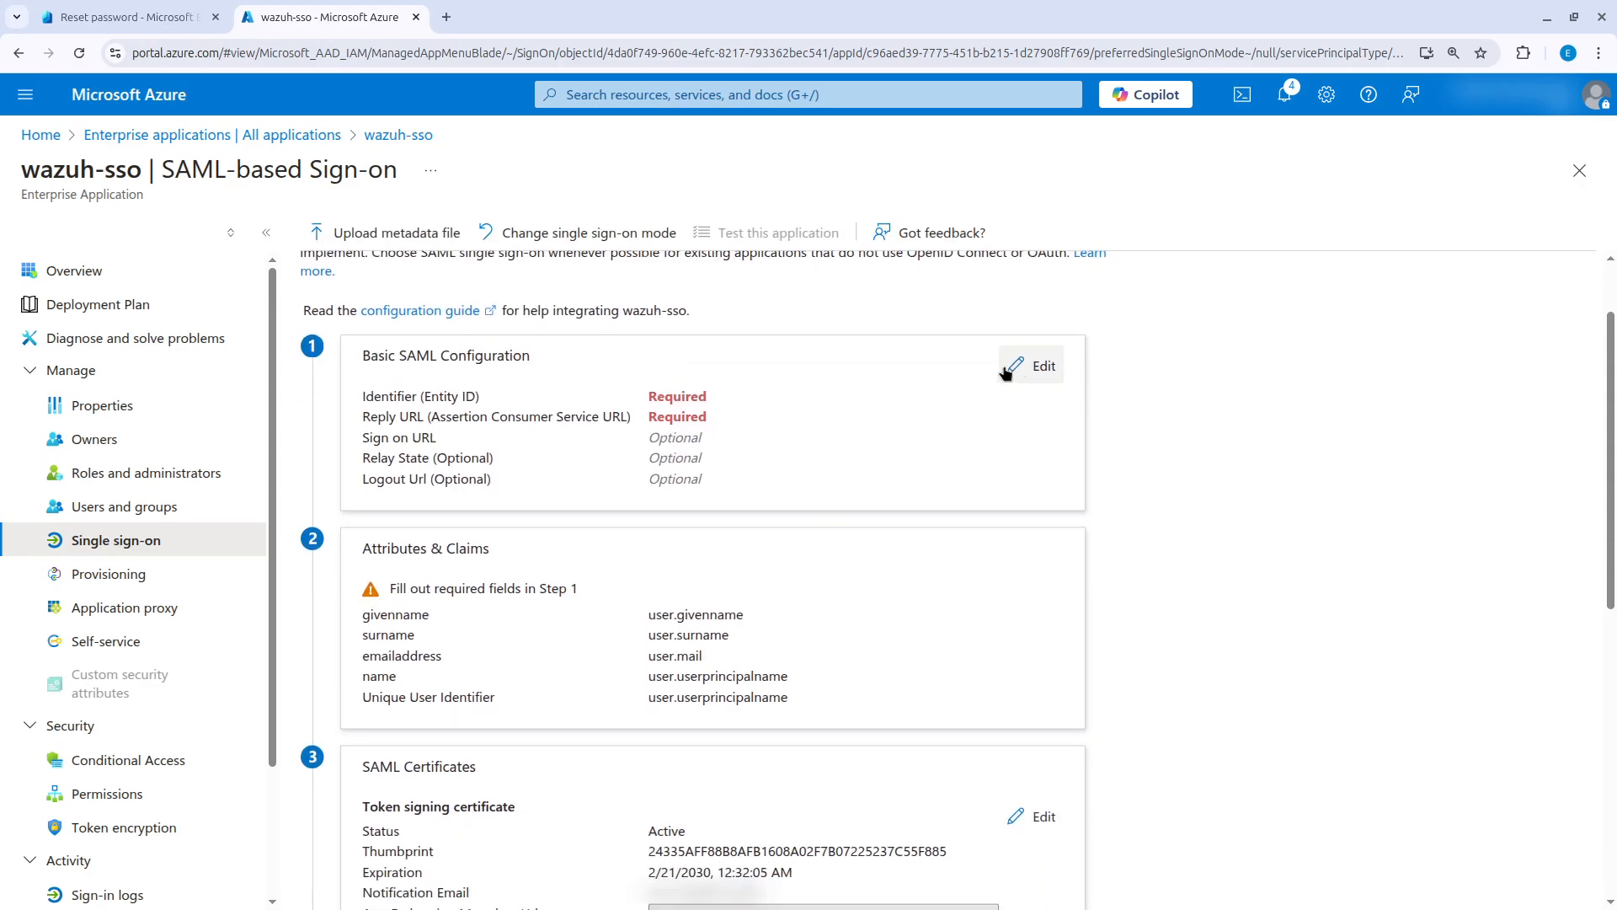
left_click_drag(539, 357, 360, 354)
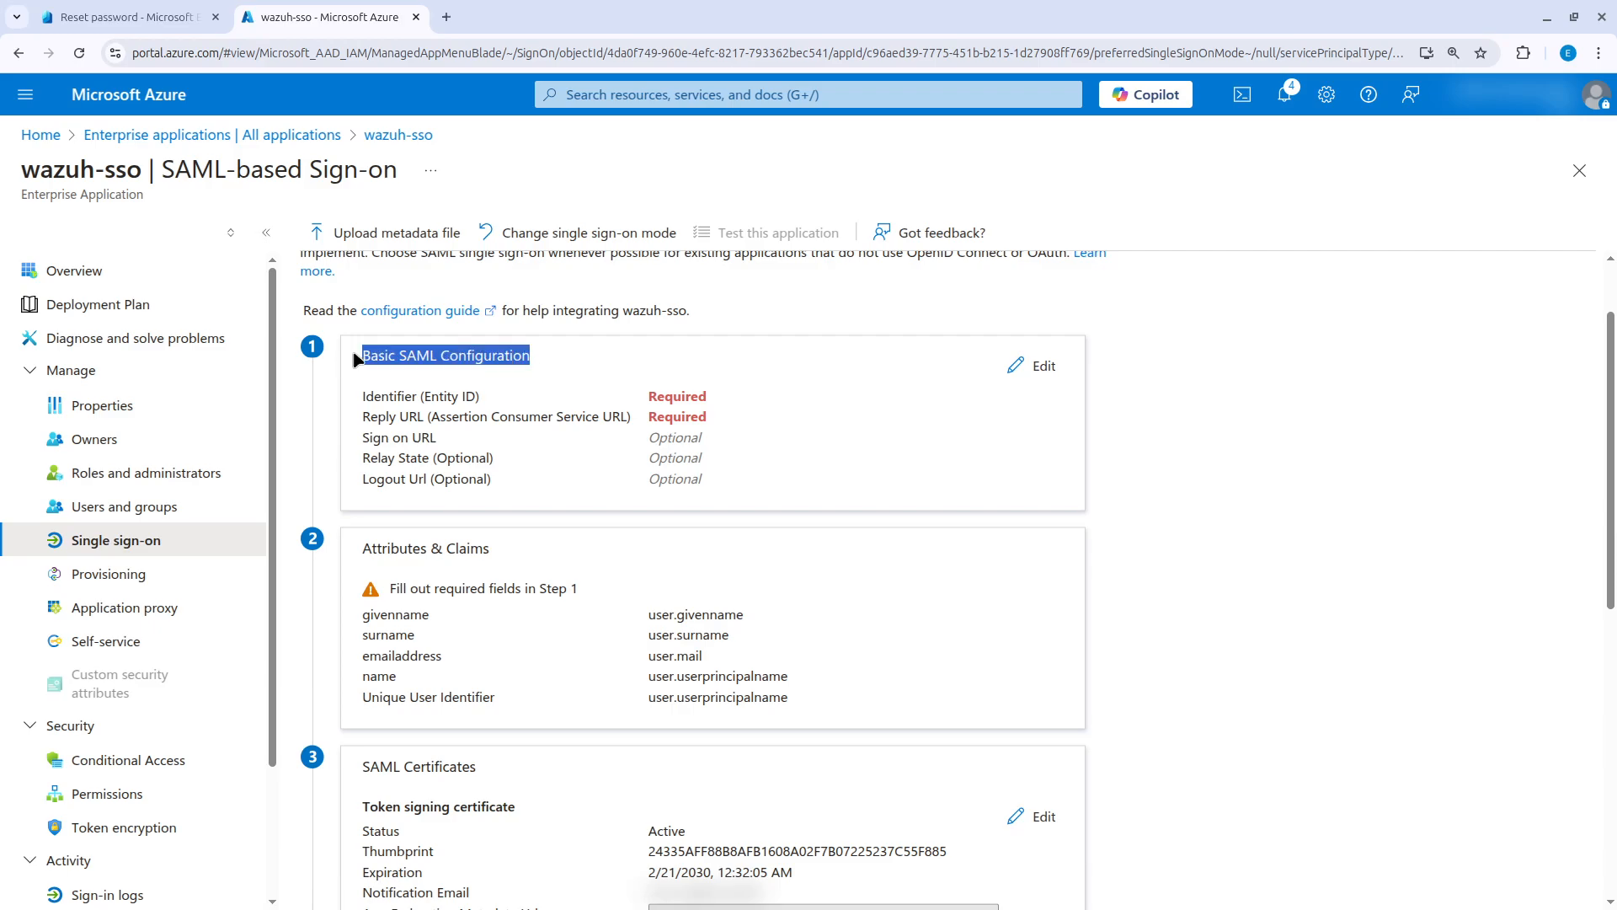
left_click(1036, 365)
left_click(779, 337)
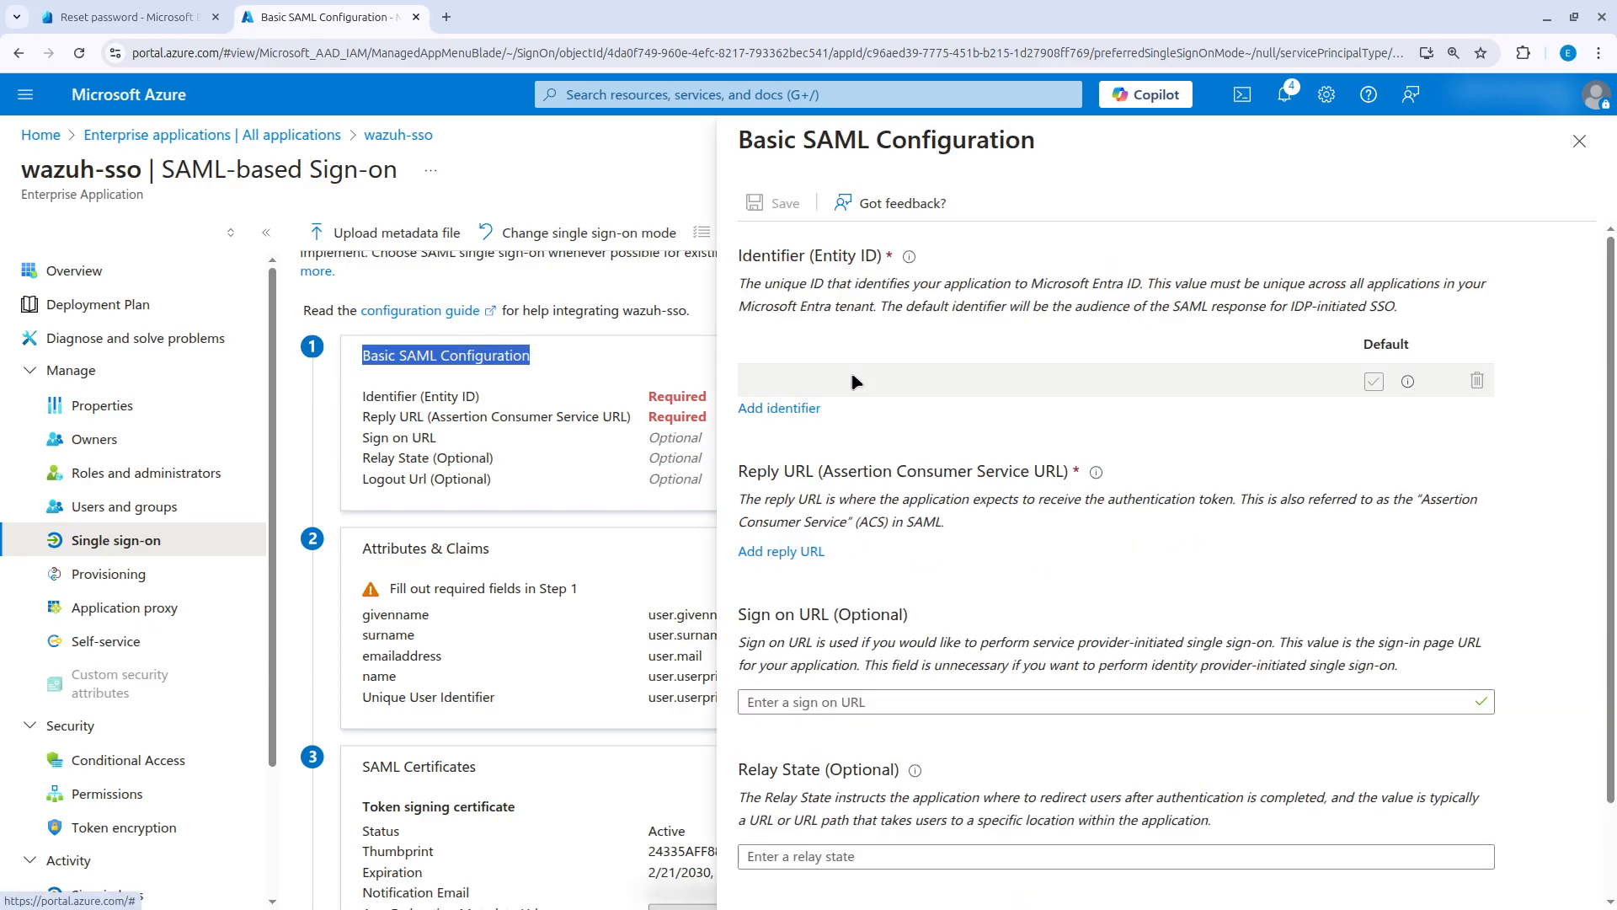
left_click(857, 378)
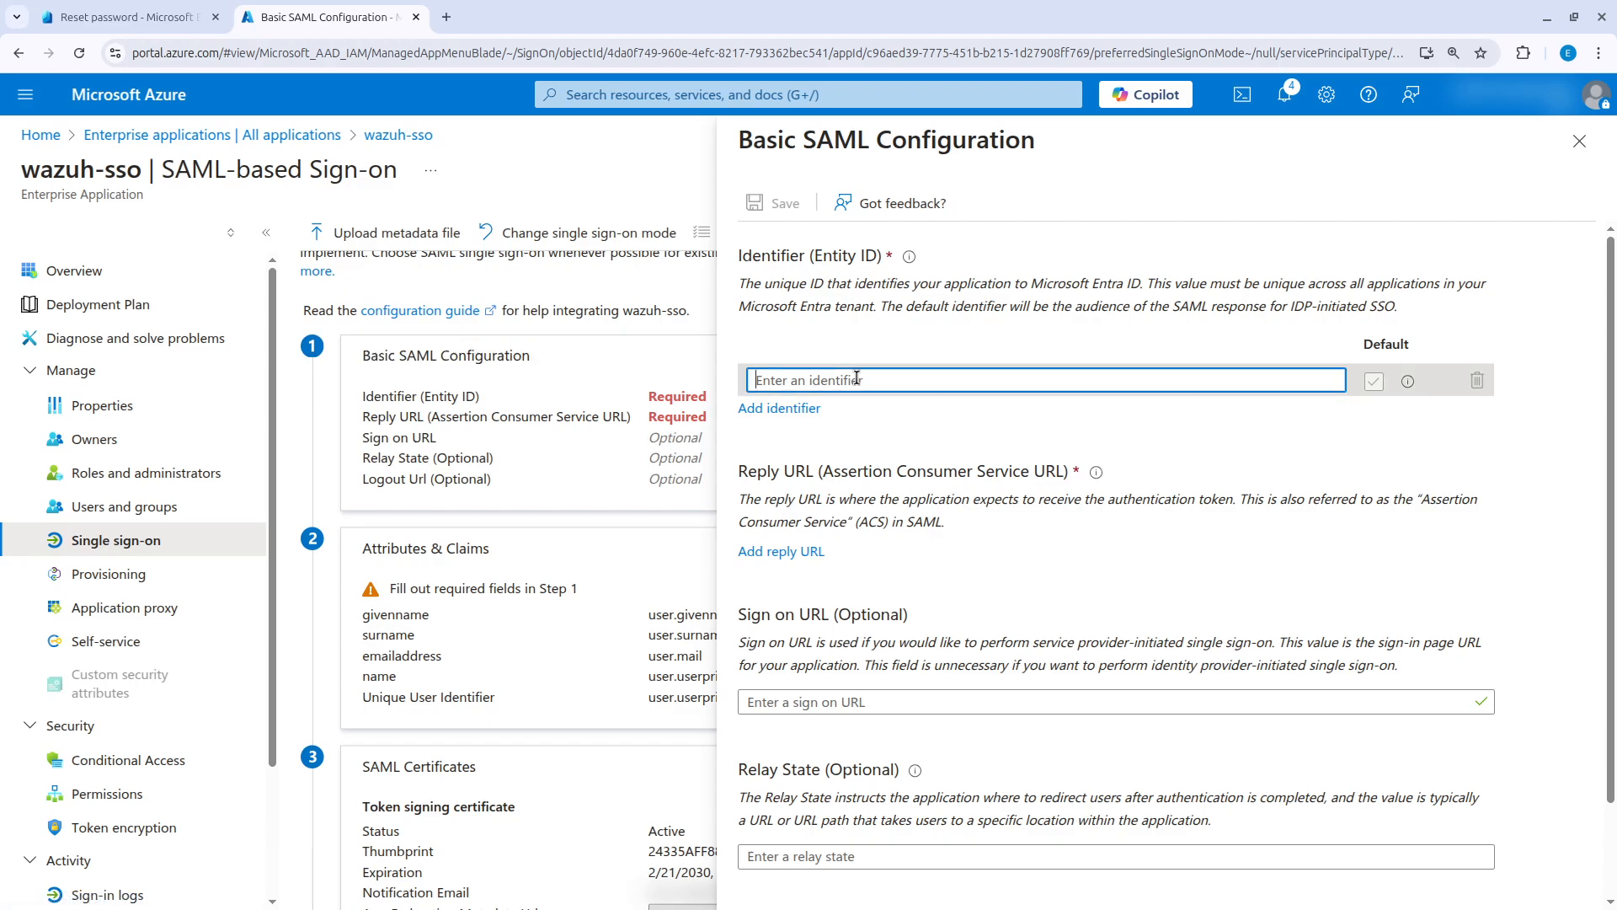
type("wazuh-saml")
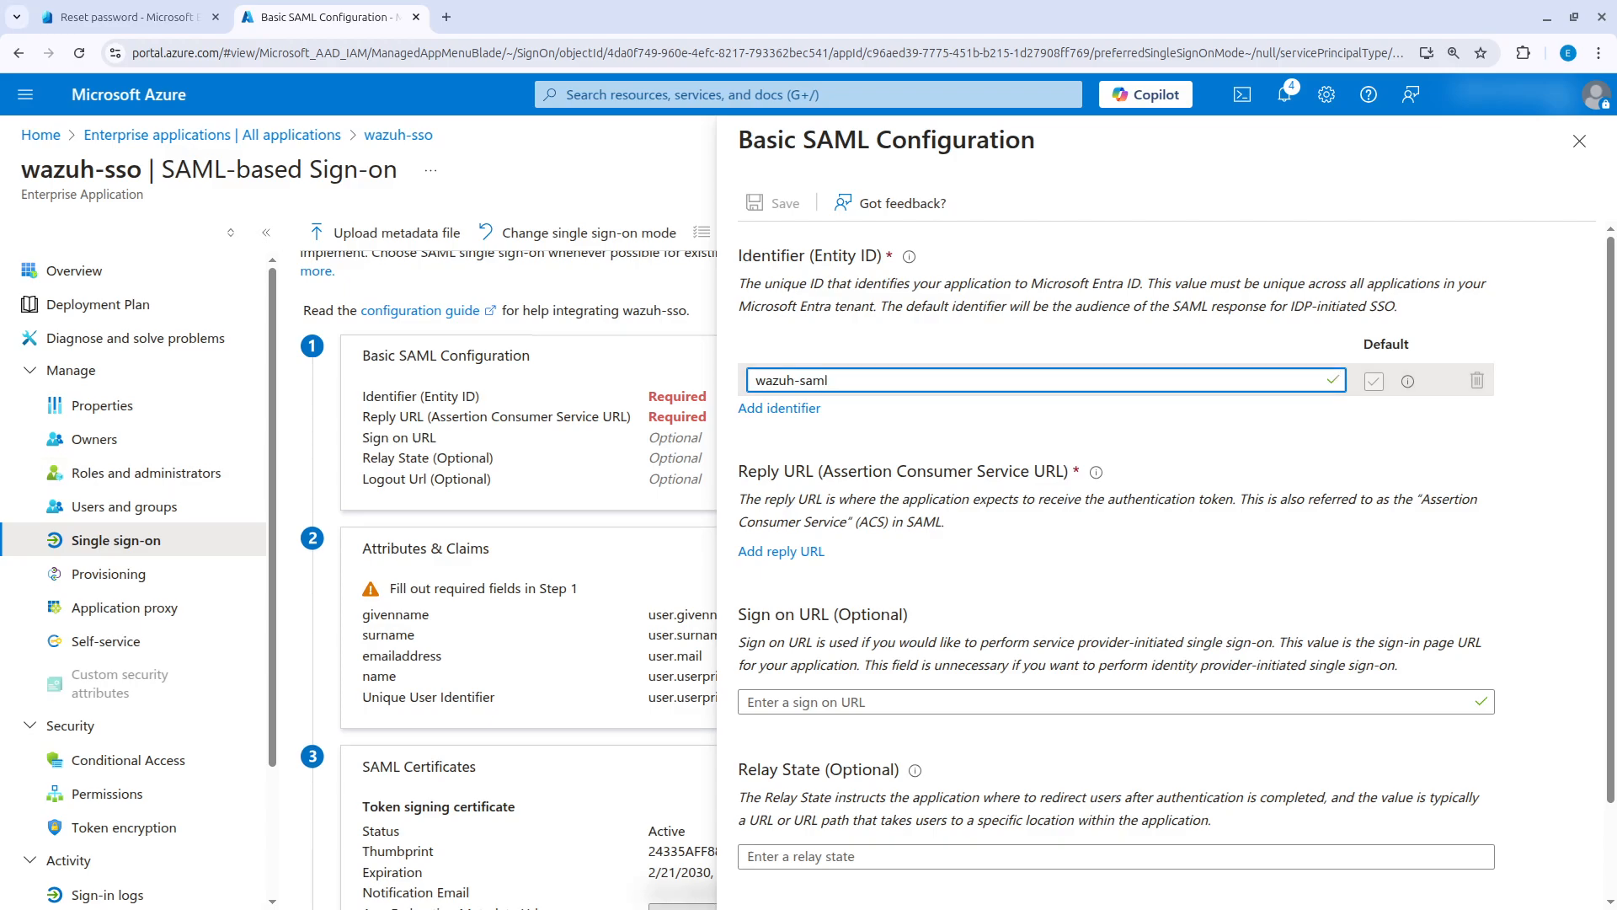
key("alt+Tab")
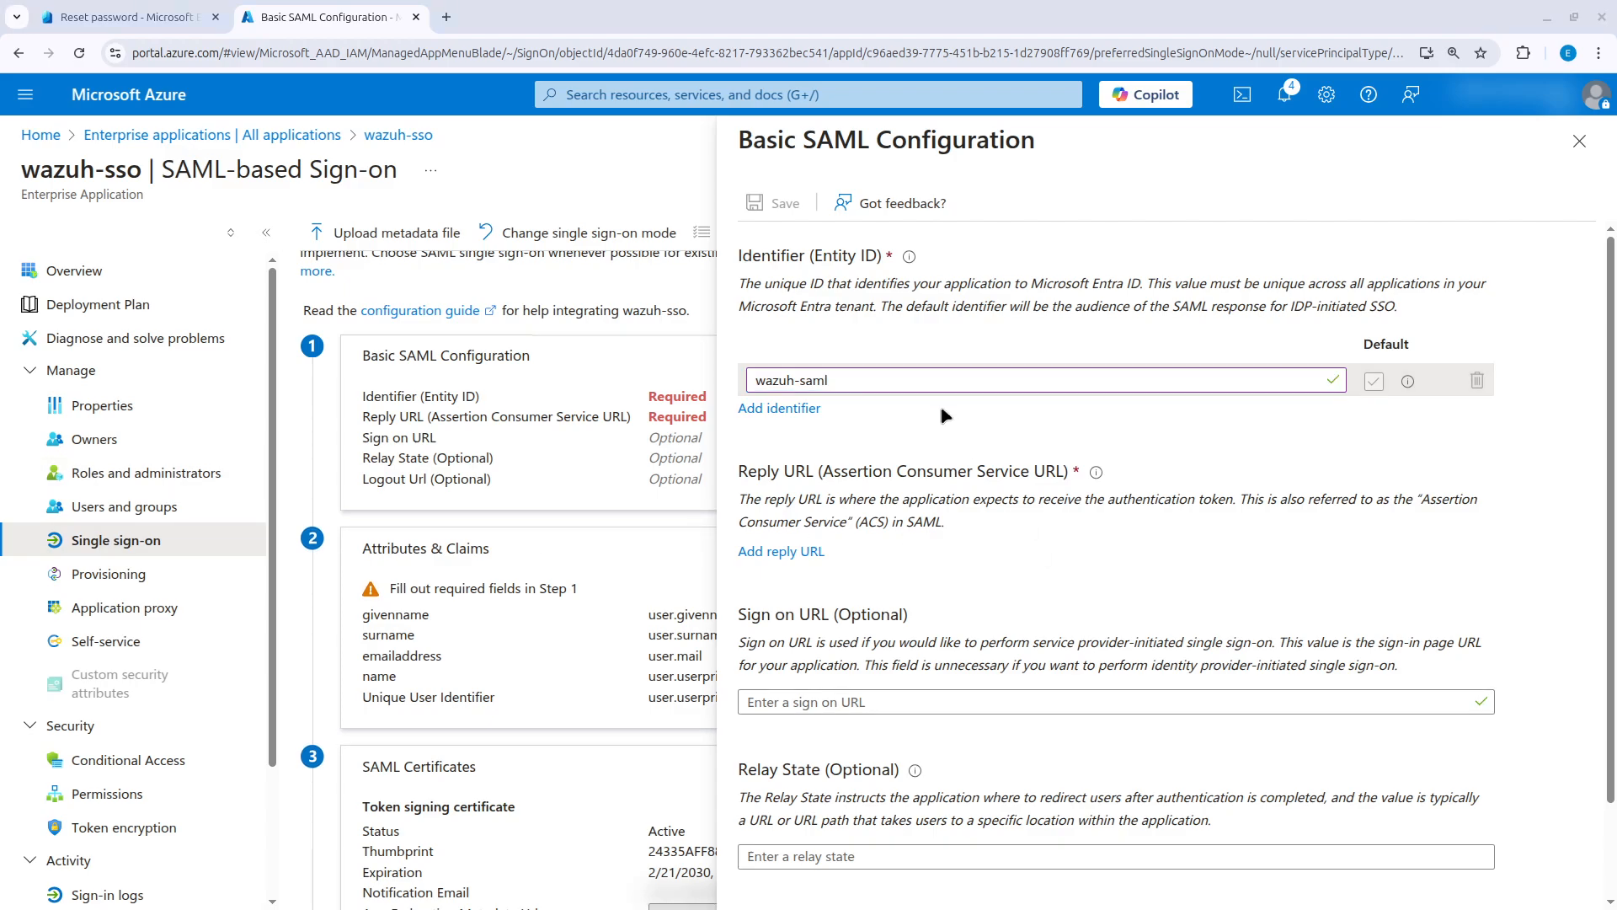
left_click(799, 554)
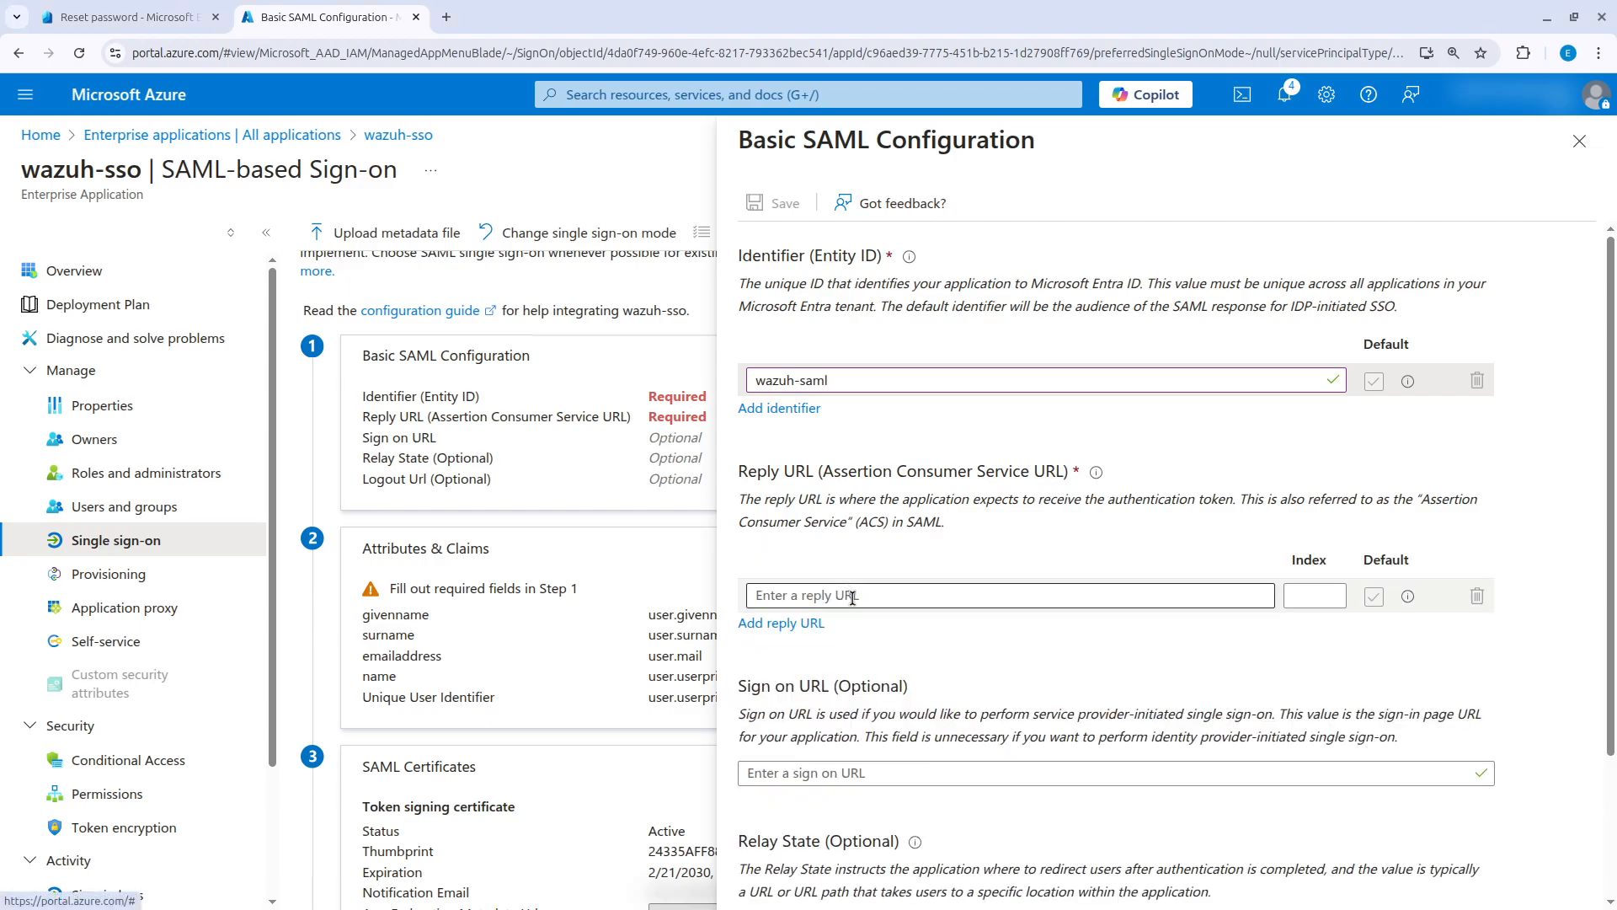
left_click(853, 598)
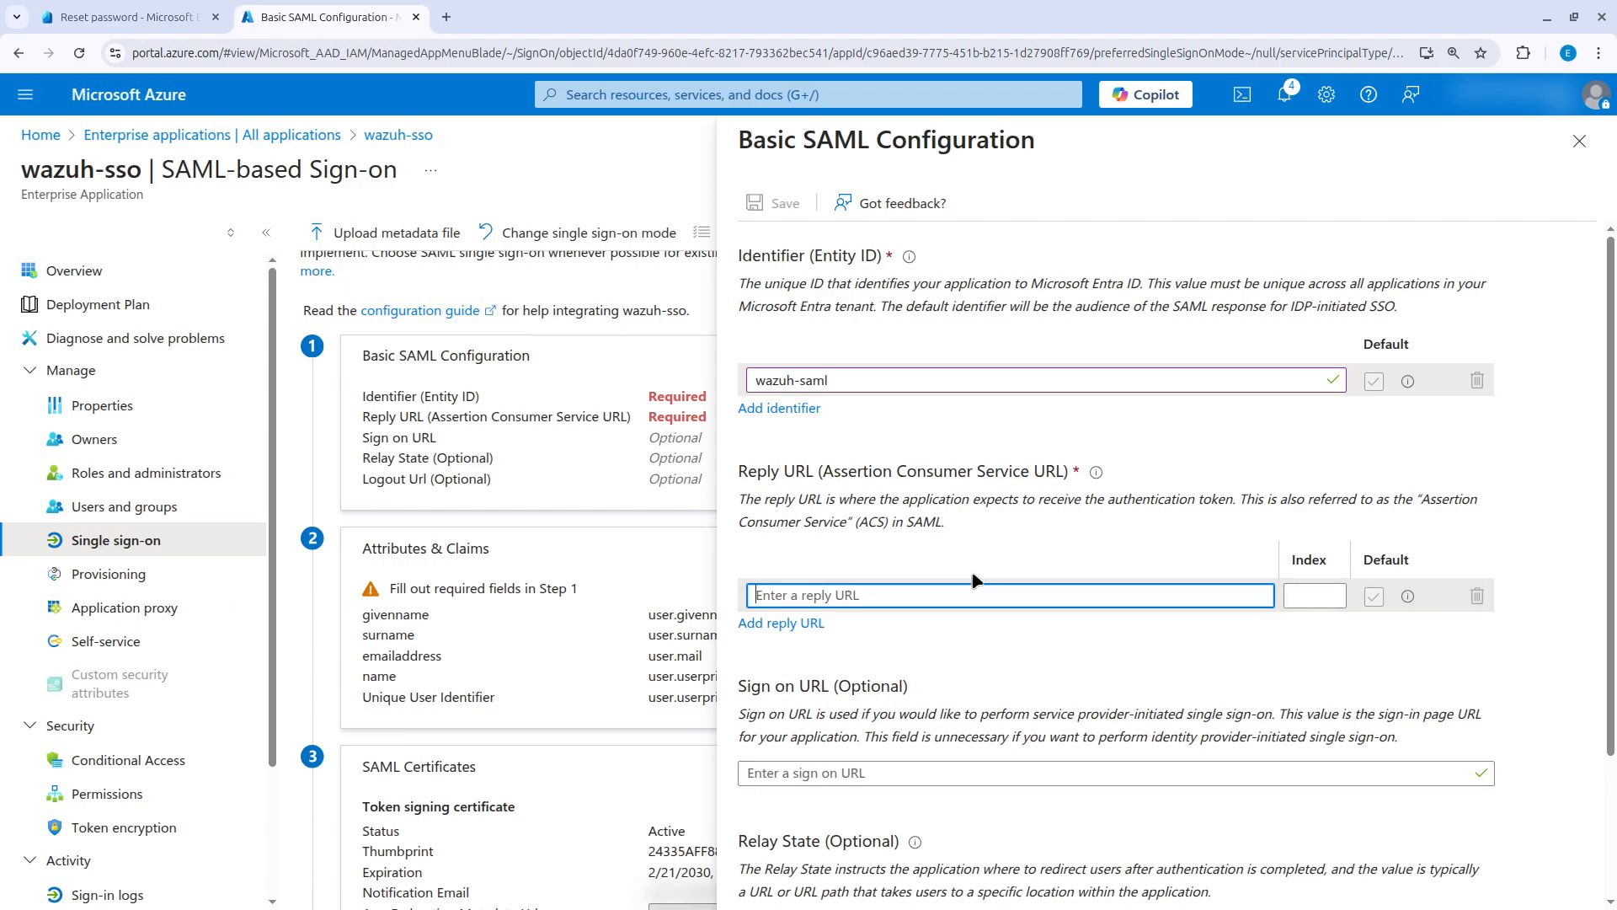
key("alt+Tab")
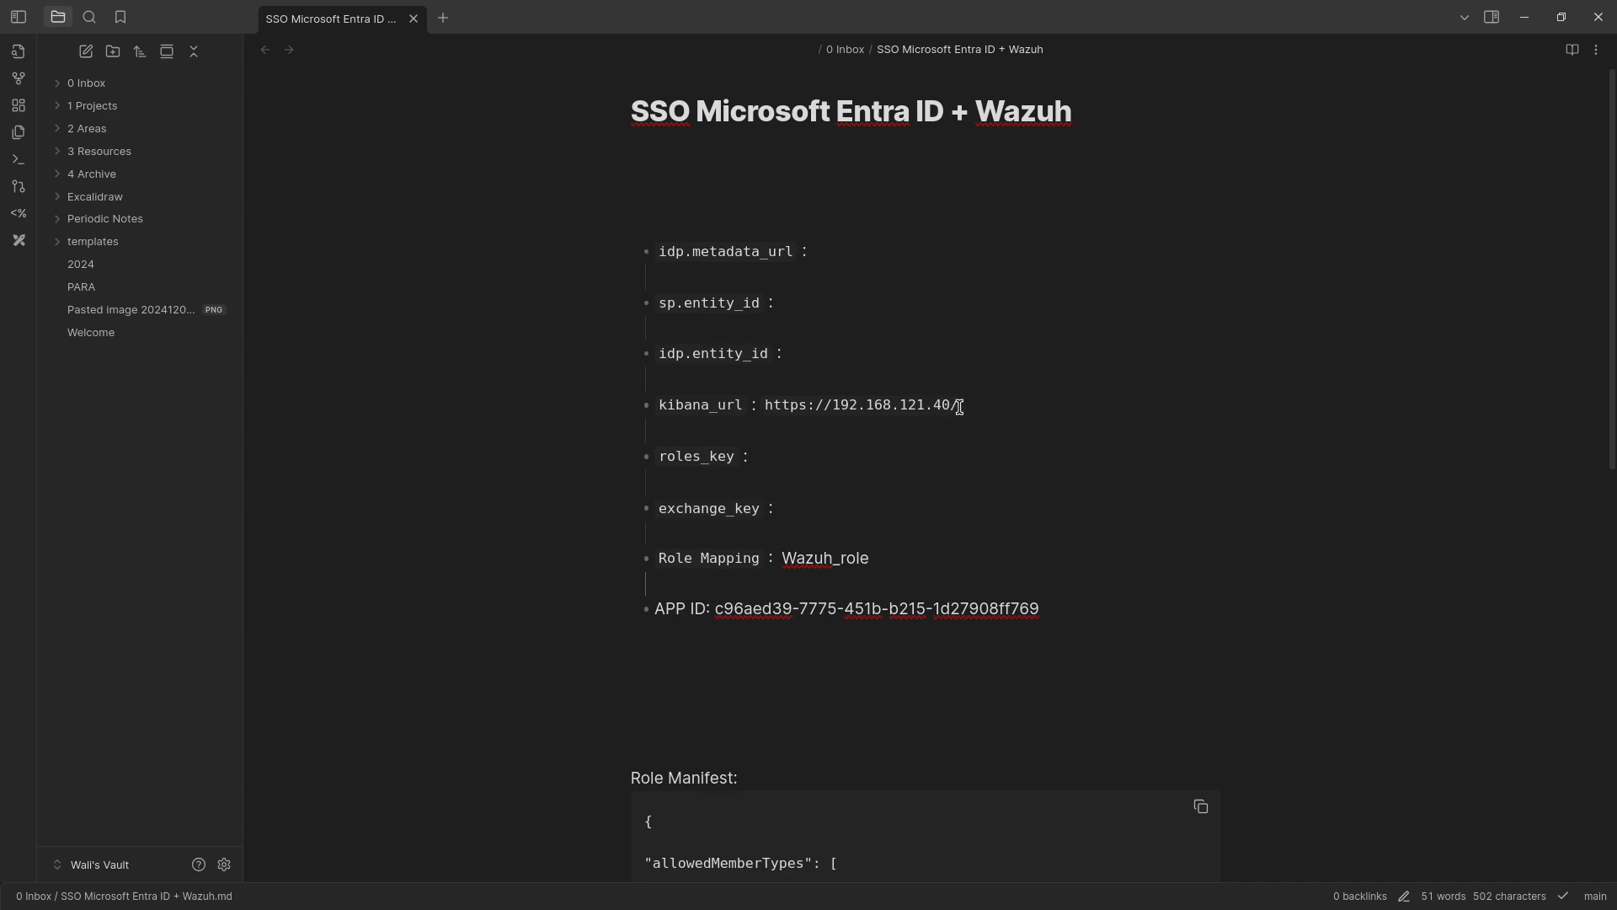
left_click_drag(959, 406, 768, 407)
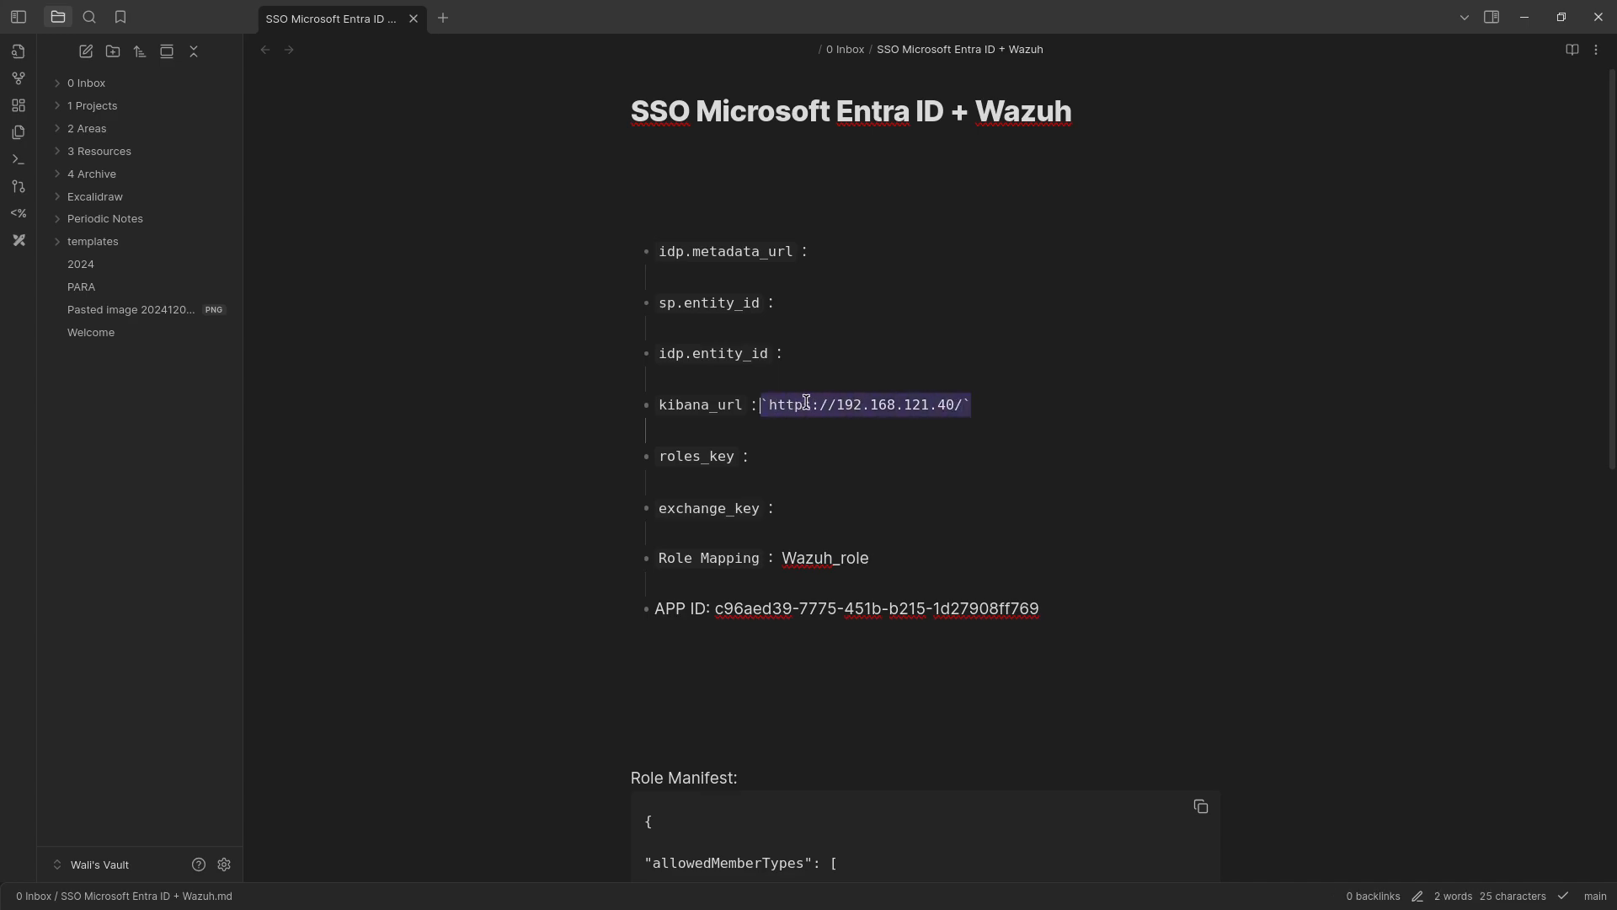
right_click(805, 405)
left_click(877, 585)
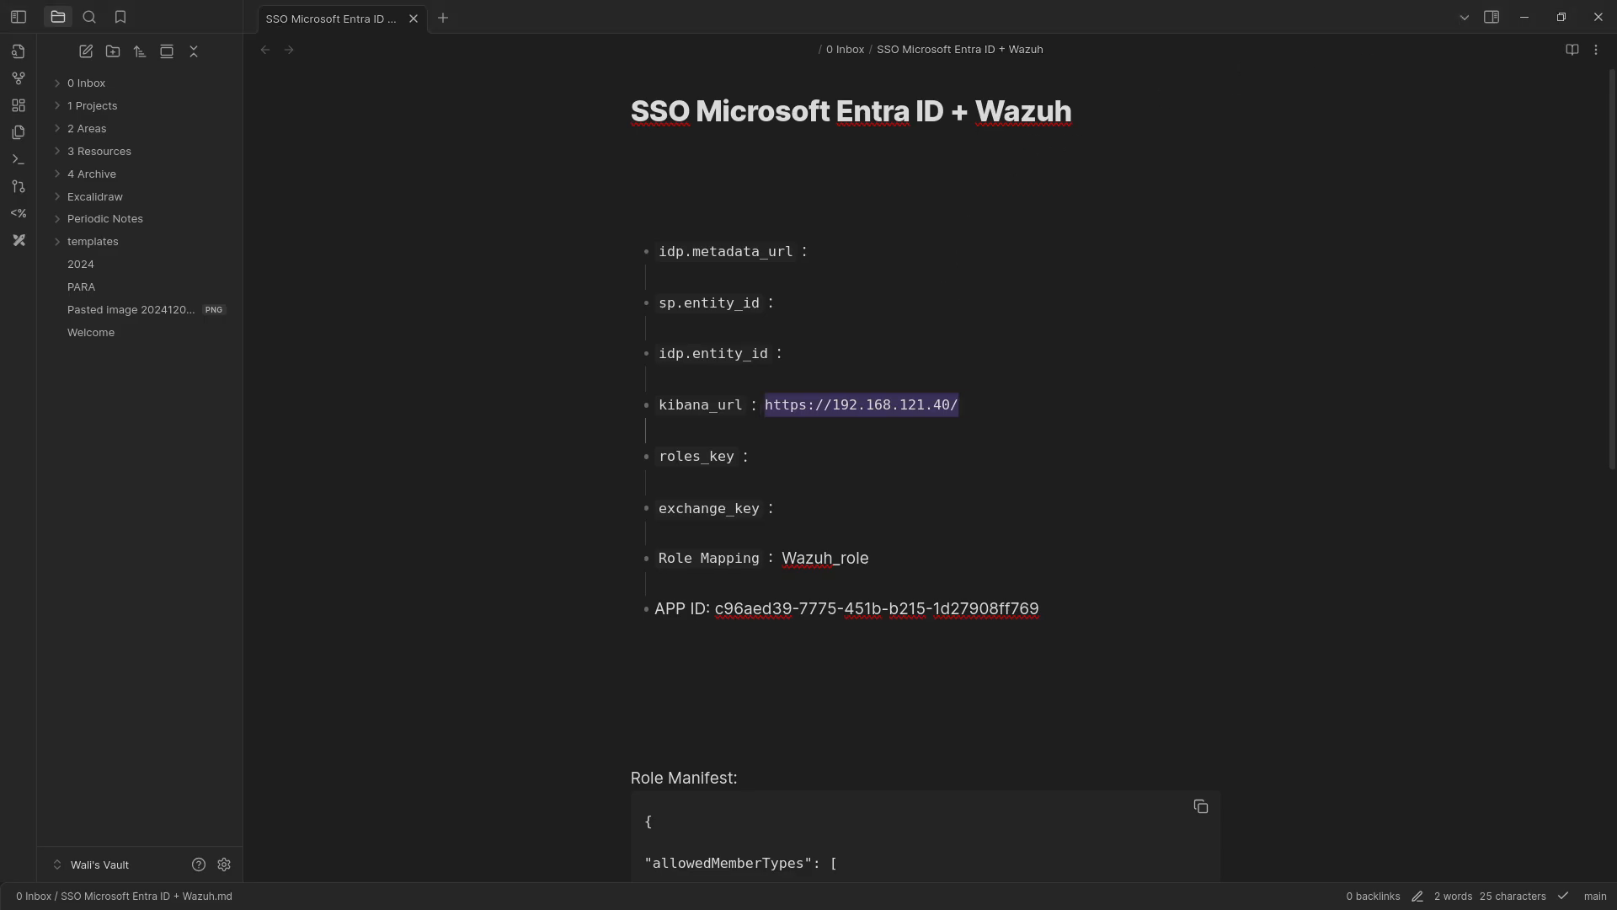
key("alt+Tab")
left_click(861, 594)
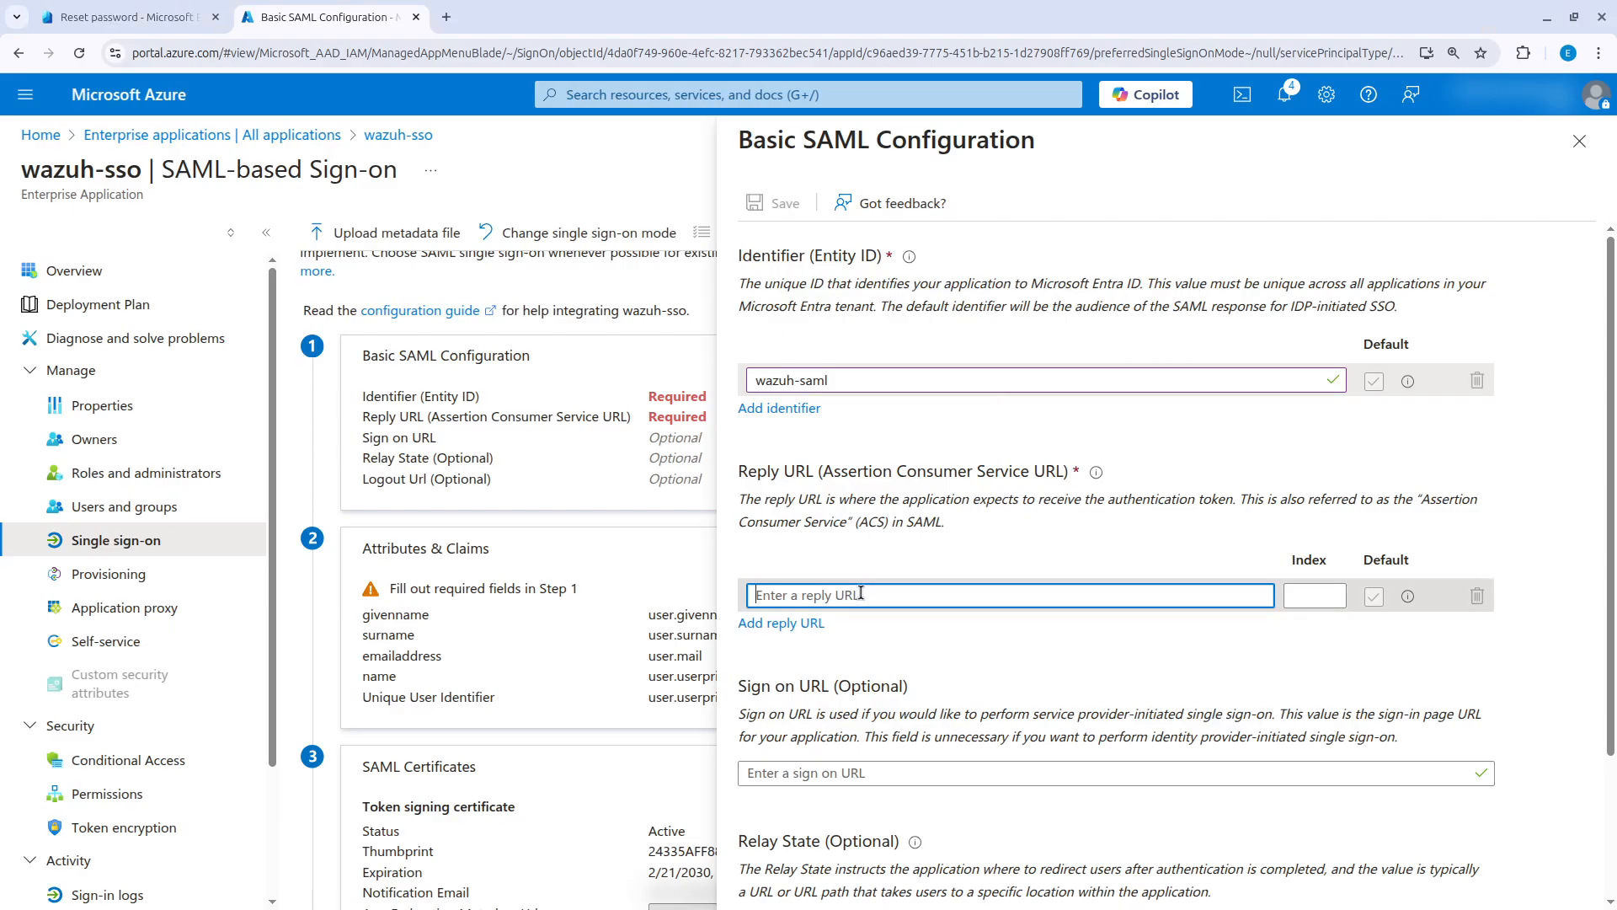
key("ctrl+v")
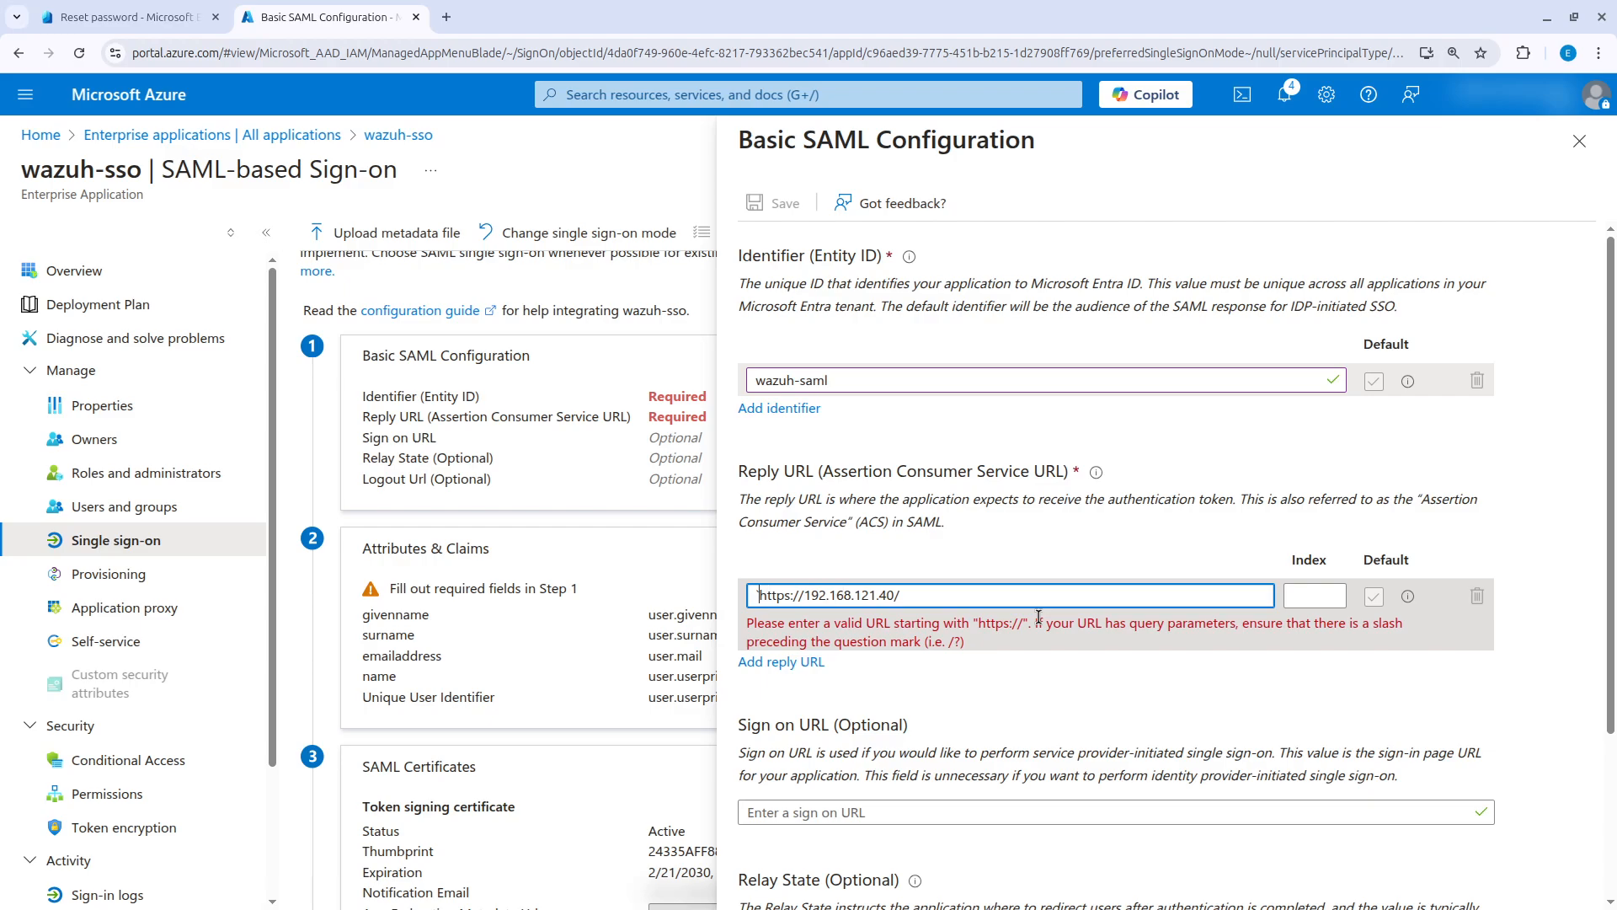
key("BackSpace")
left_click(966, 601)
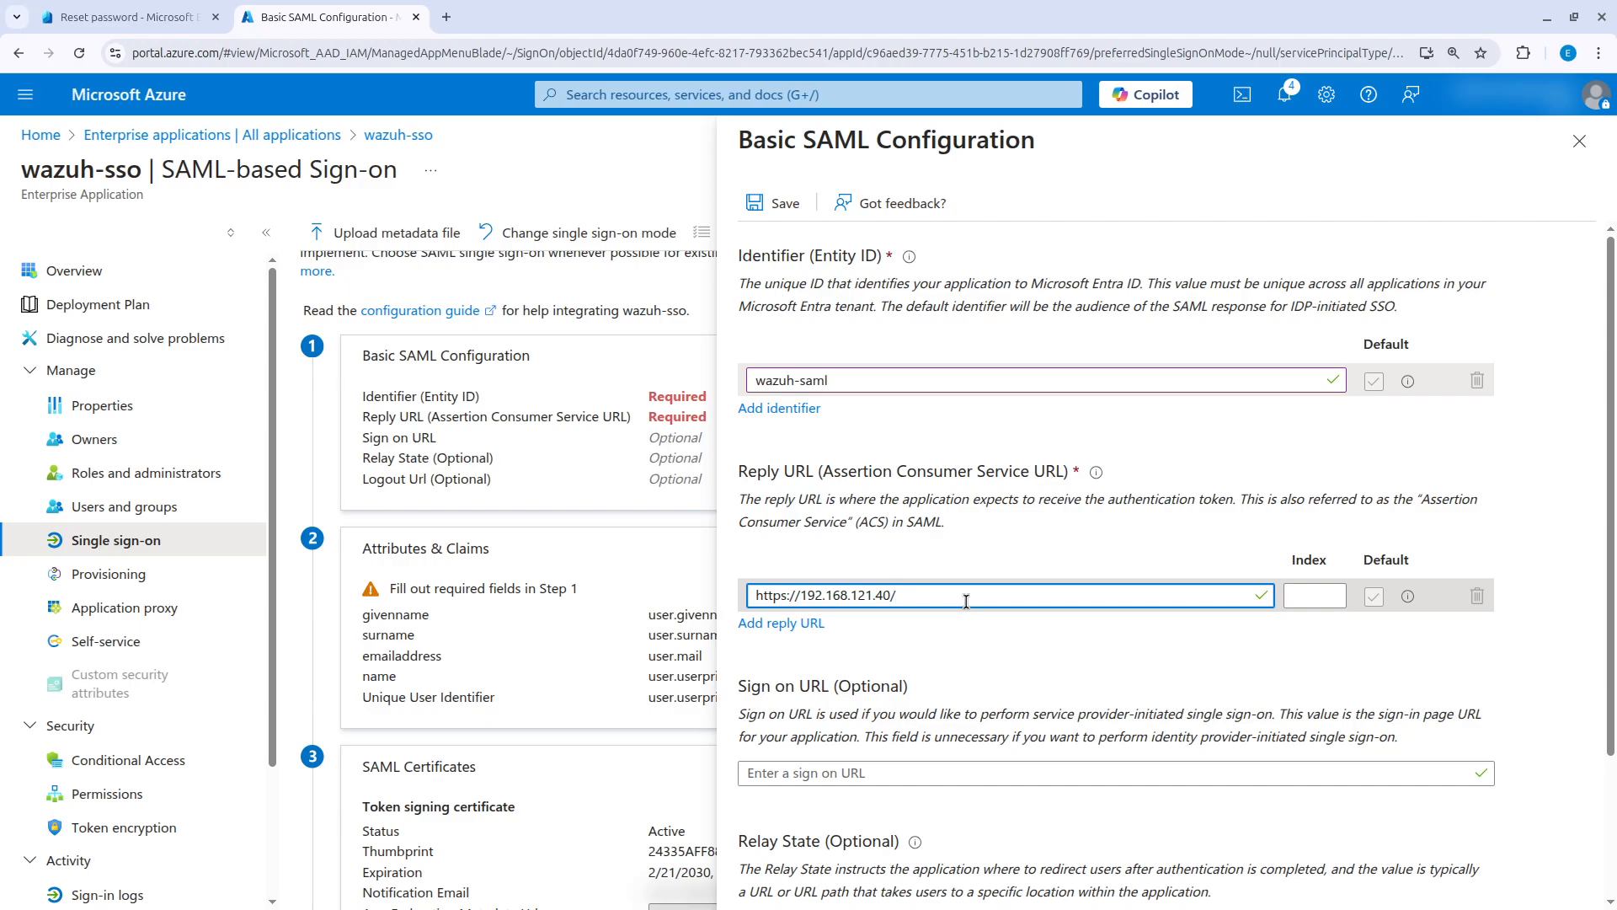
type("opendistro/")
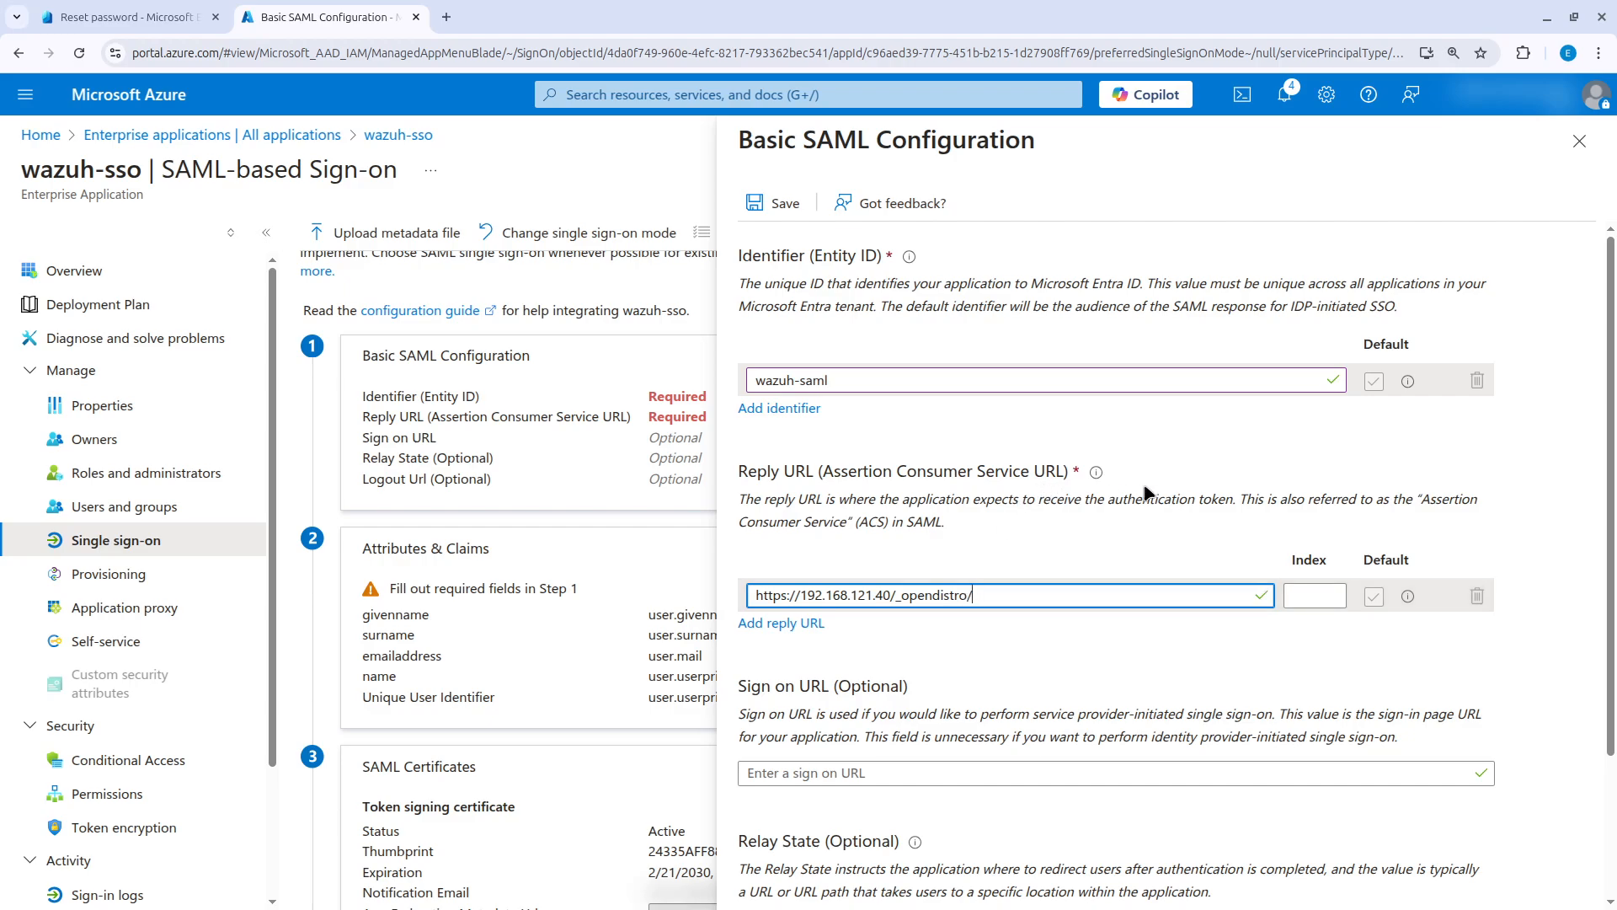
type("_security/saml/acs")
left_click(897, 772)
key("ctrl+v")
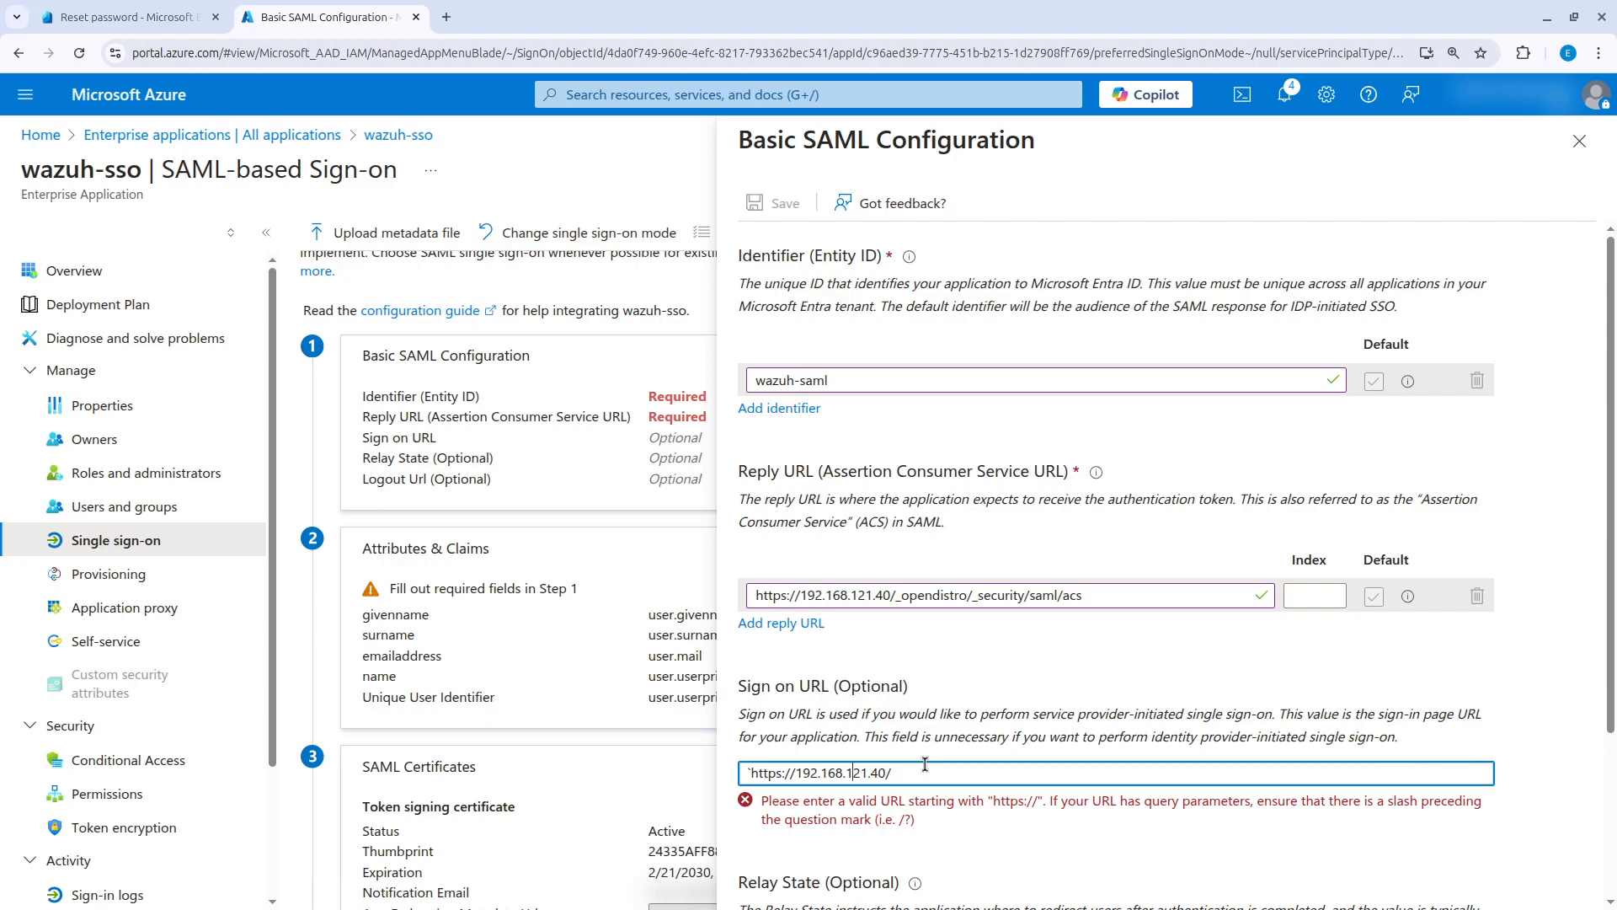
key("BackSpace")
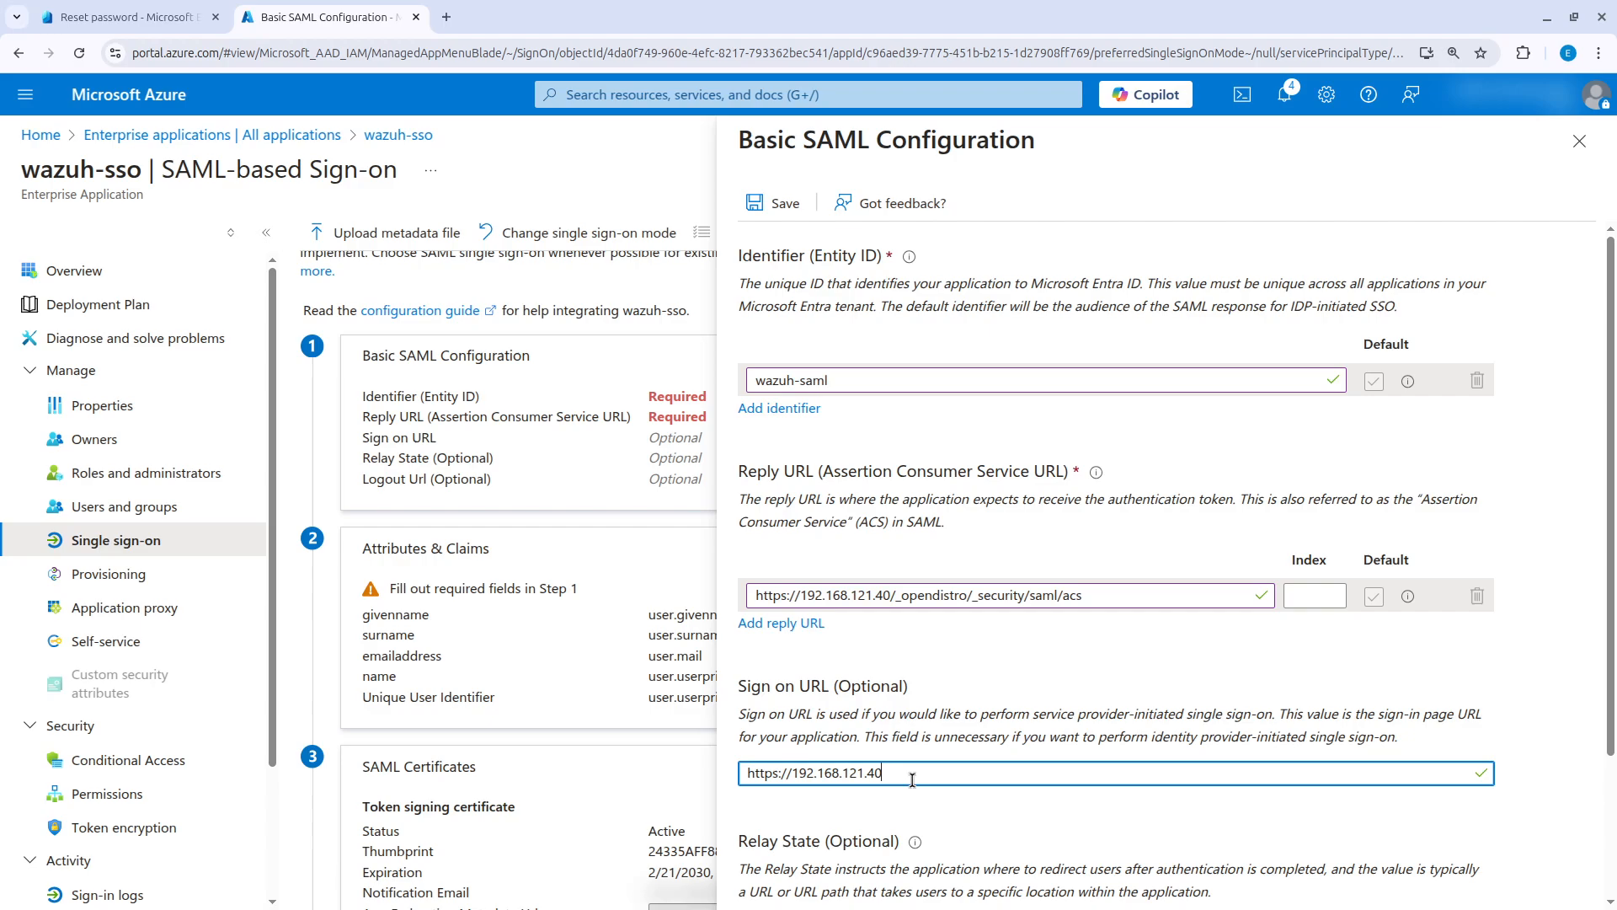
scroll(966, 729, "down", 2)
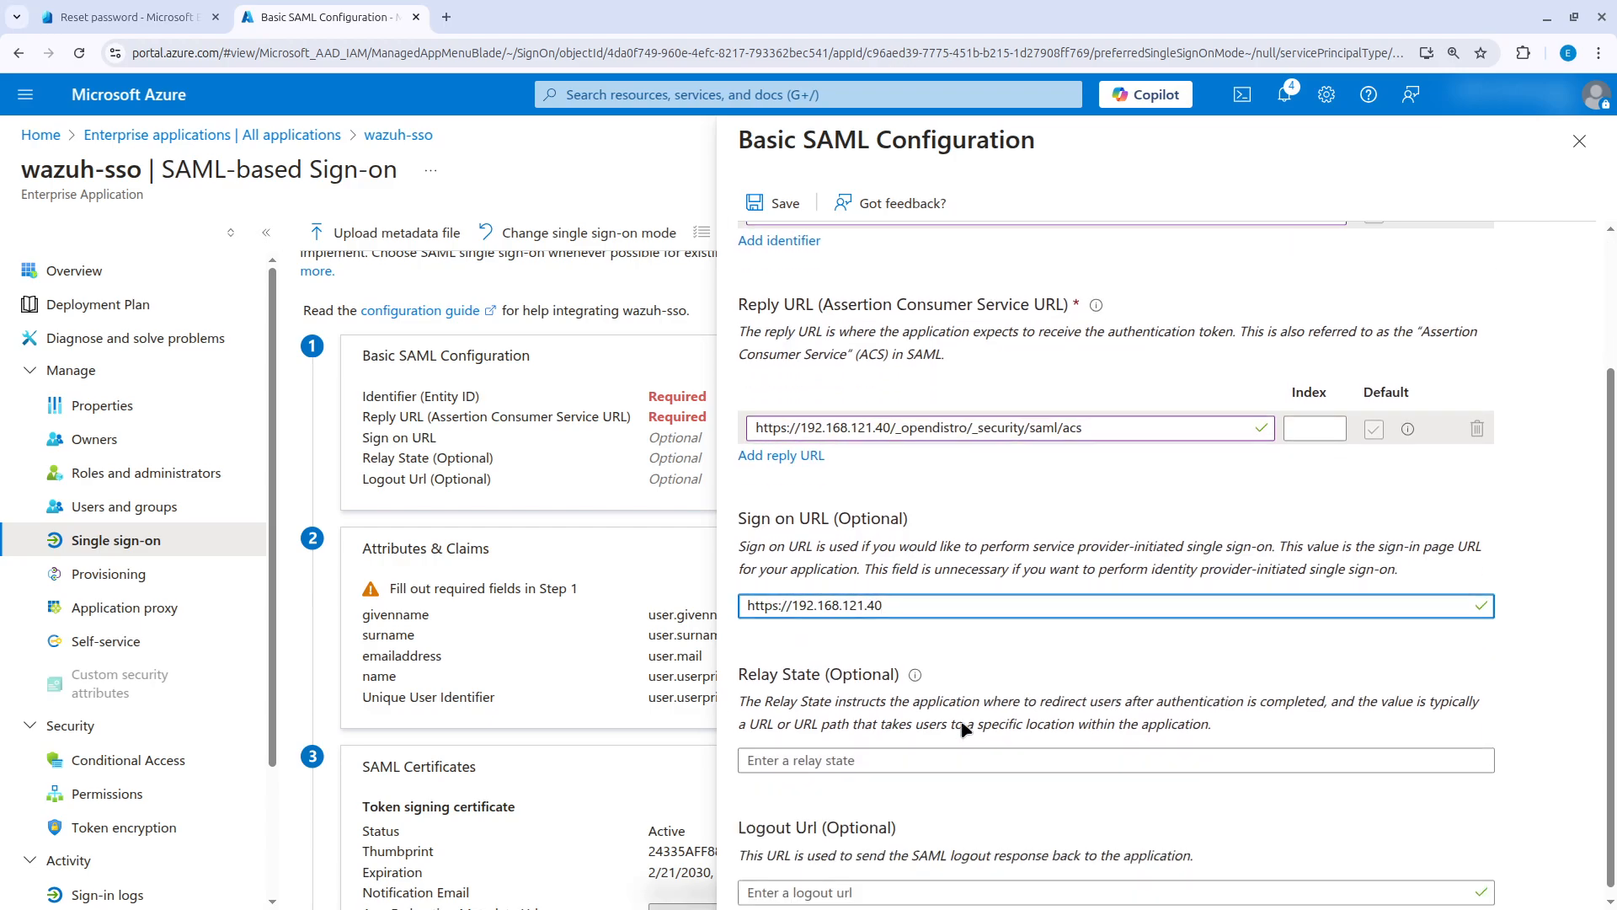
scroll(968, 745, "up", 2)
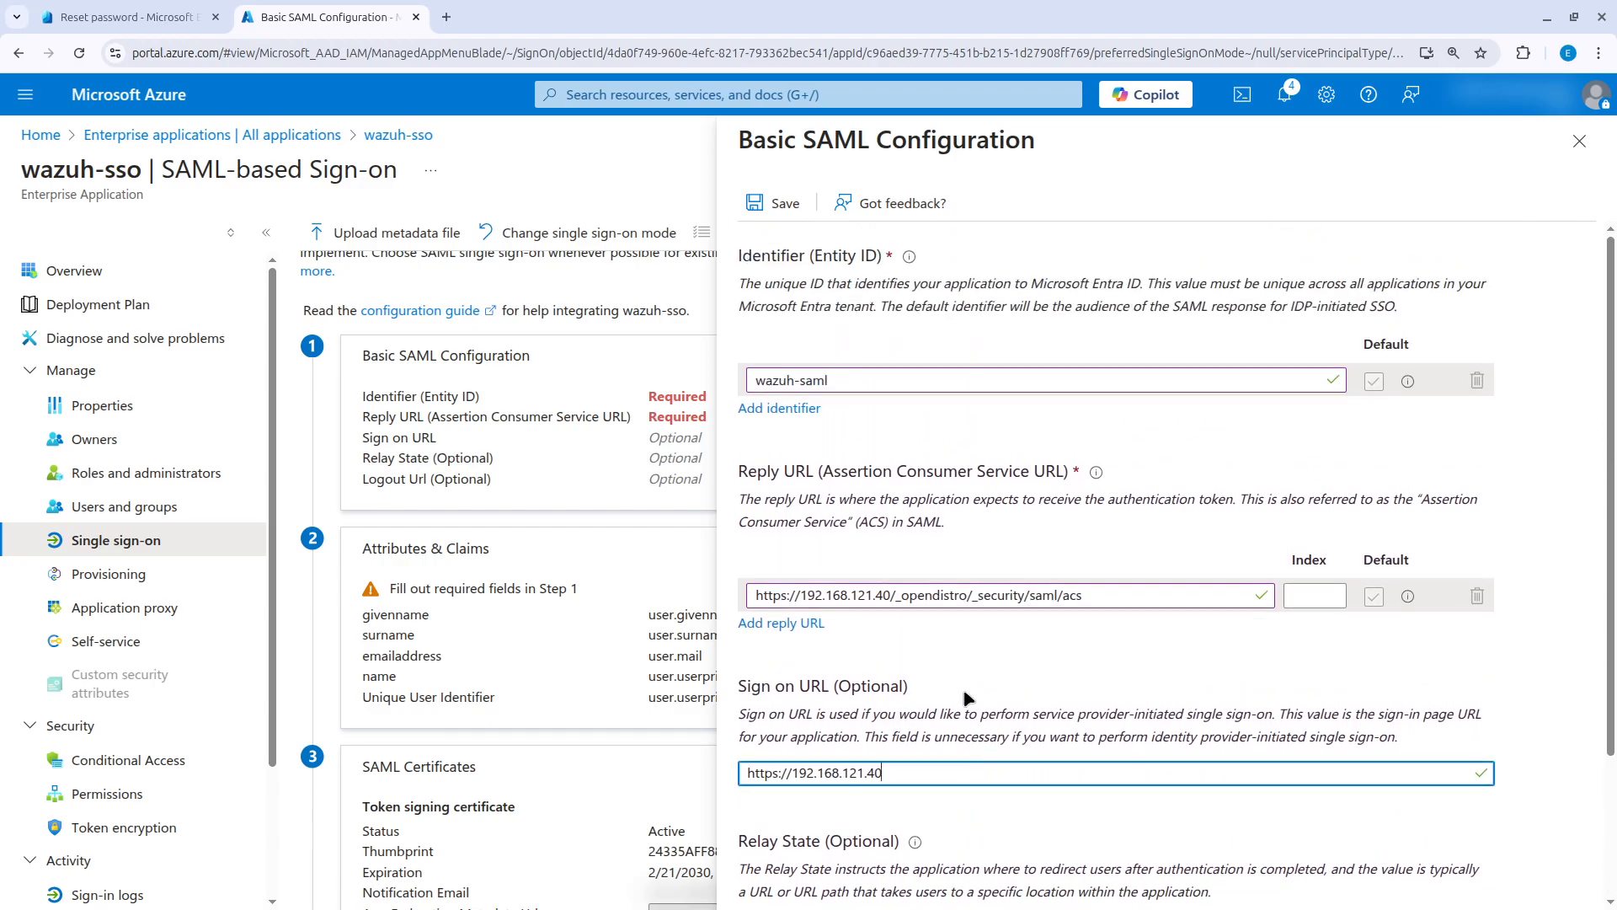
left_click(778, 206)
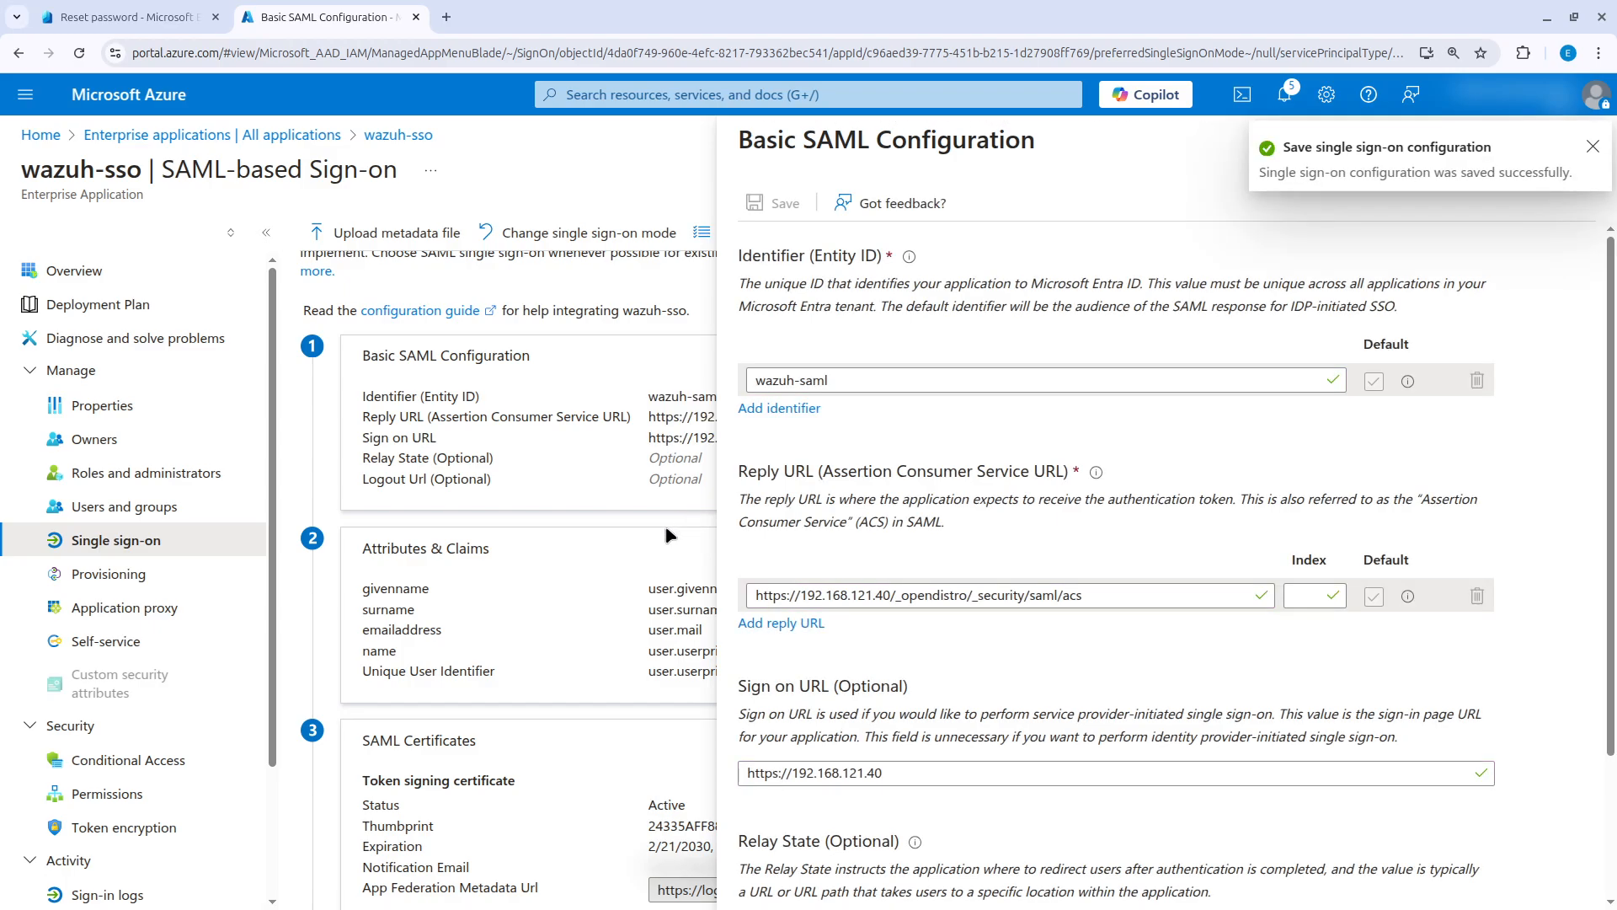
left_click(1592, 150)
left_click(1591, 156)
Add a claim named Roles with source attribute user.assignedroles to the Attributes & Claims of wazuh-sso and save it.
left_click(1036, 560)
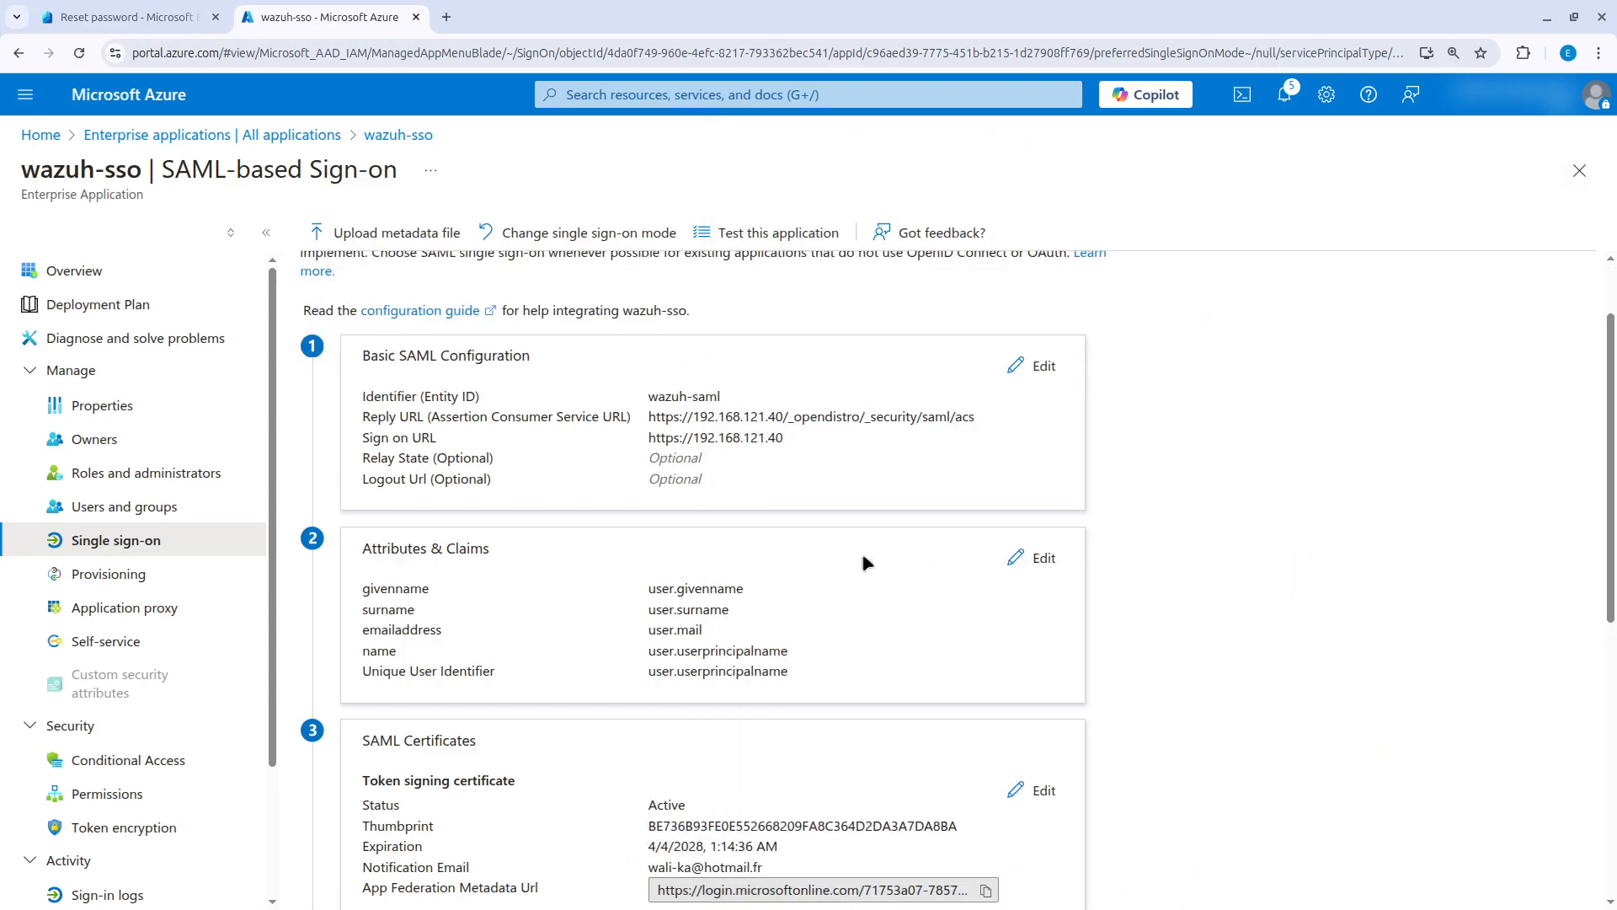
left_click(1034, 559)
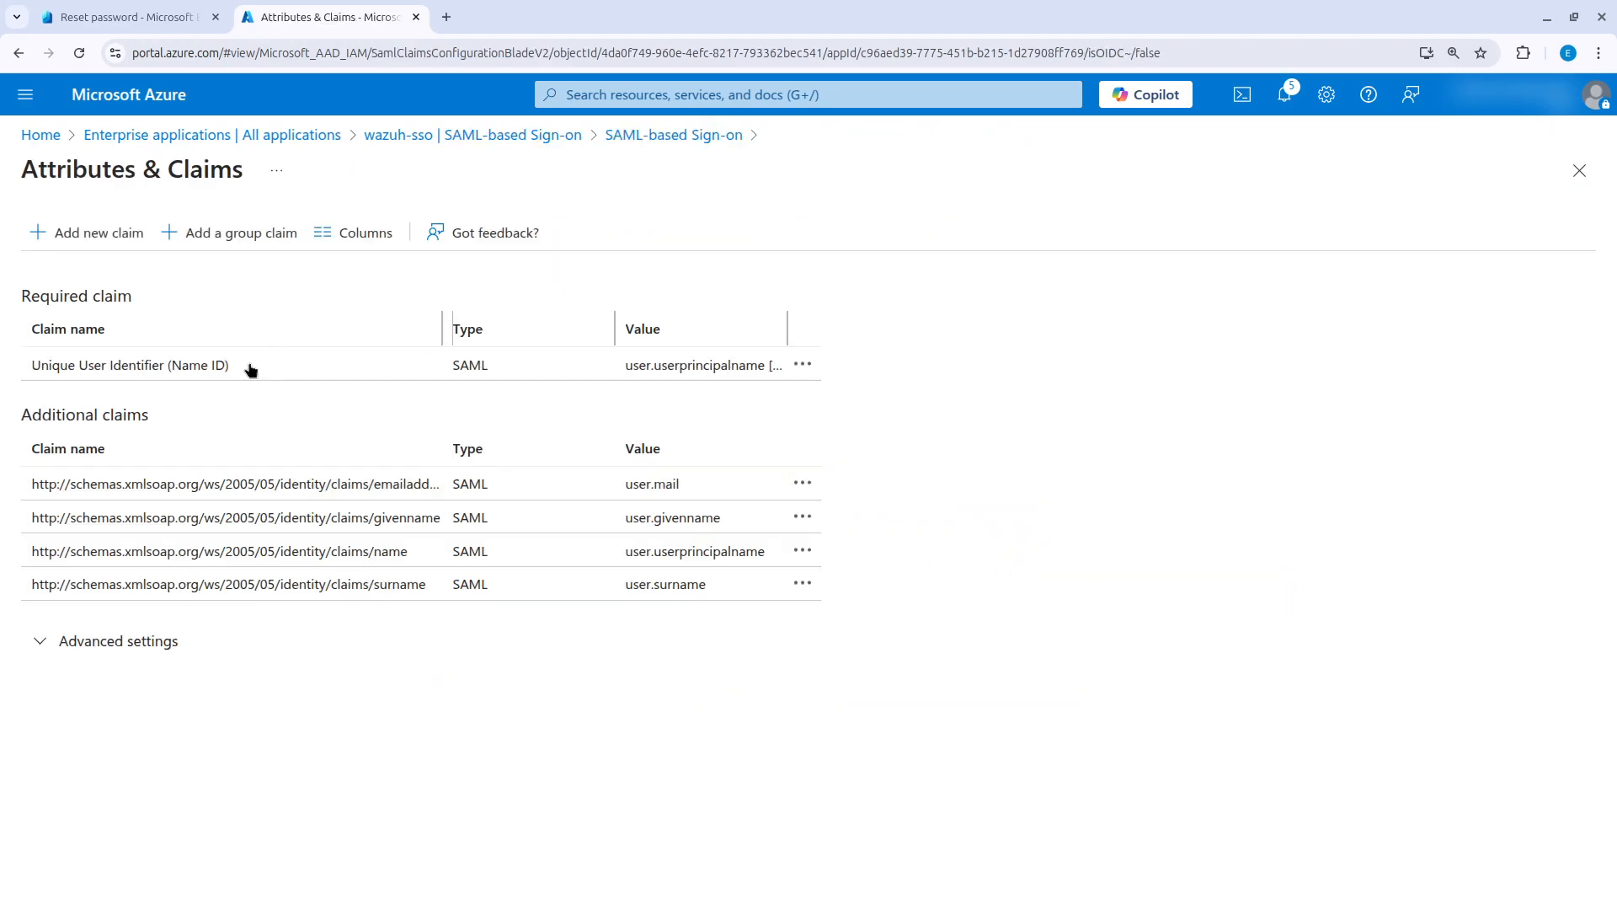
left_click(79, 233)
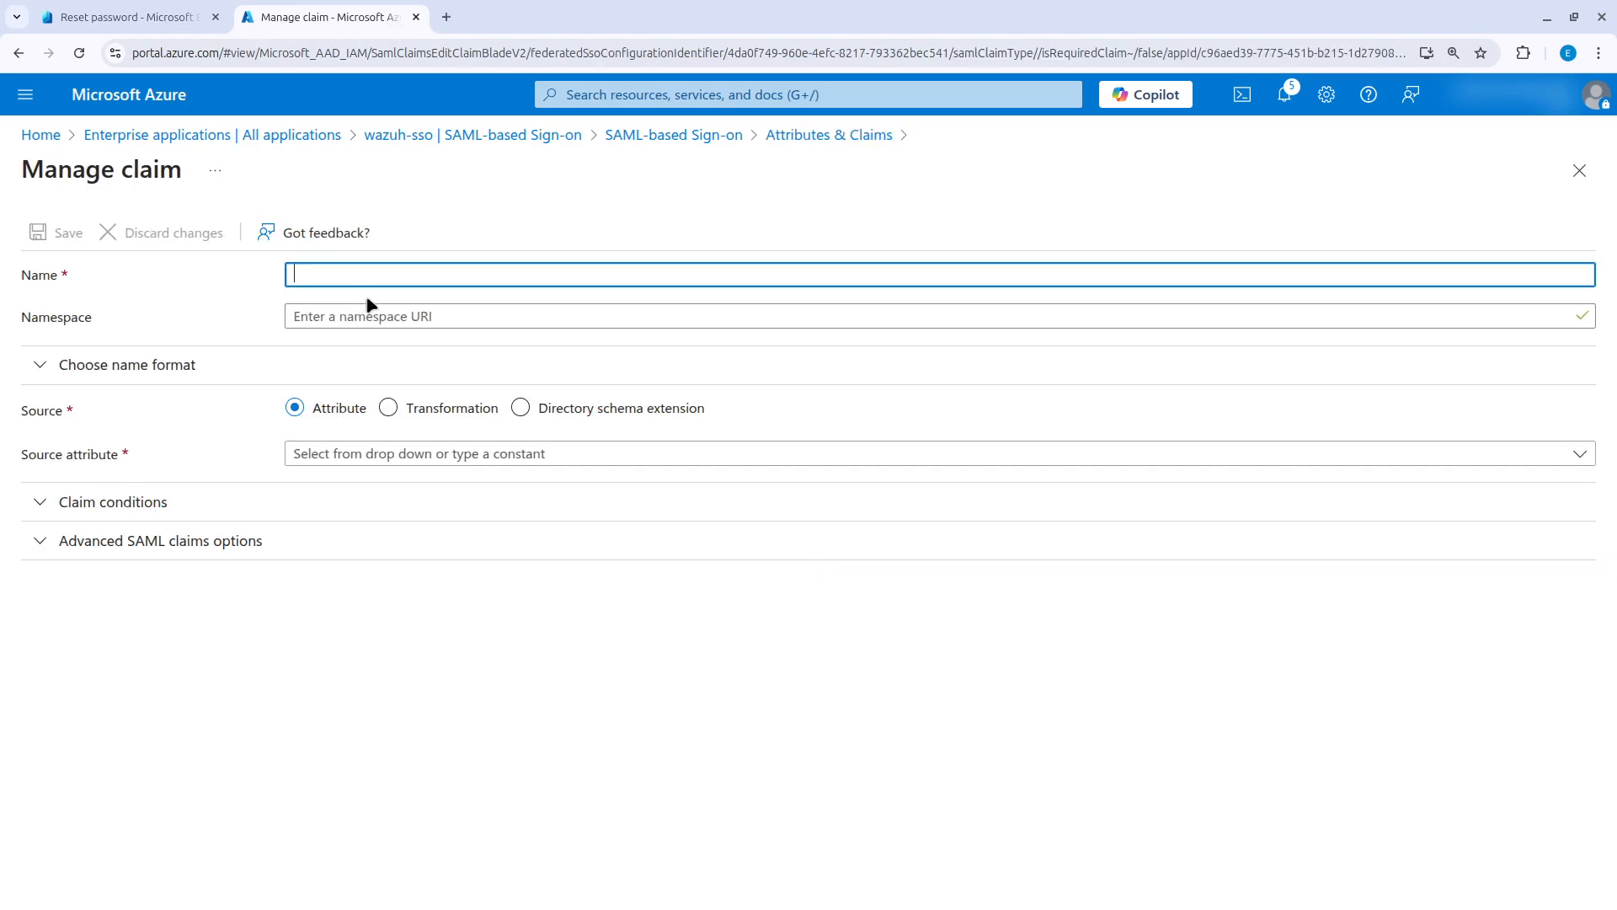
left_click(328, 275)
type("Roles")
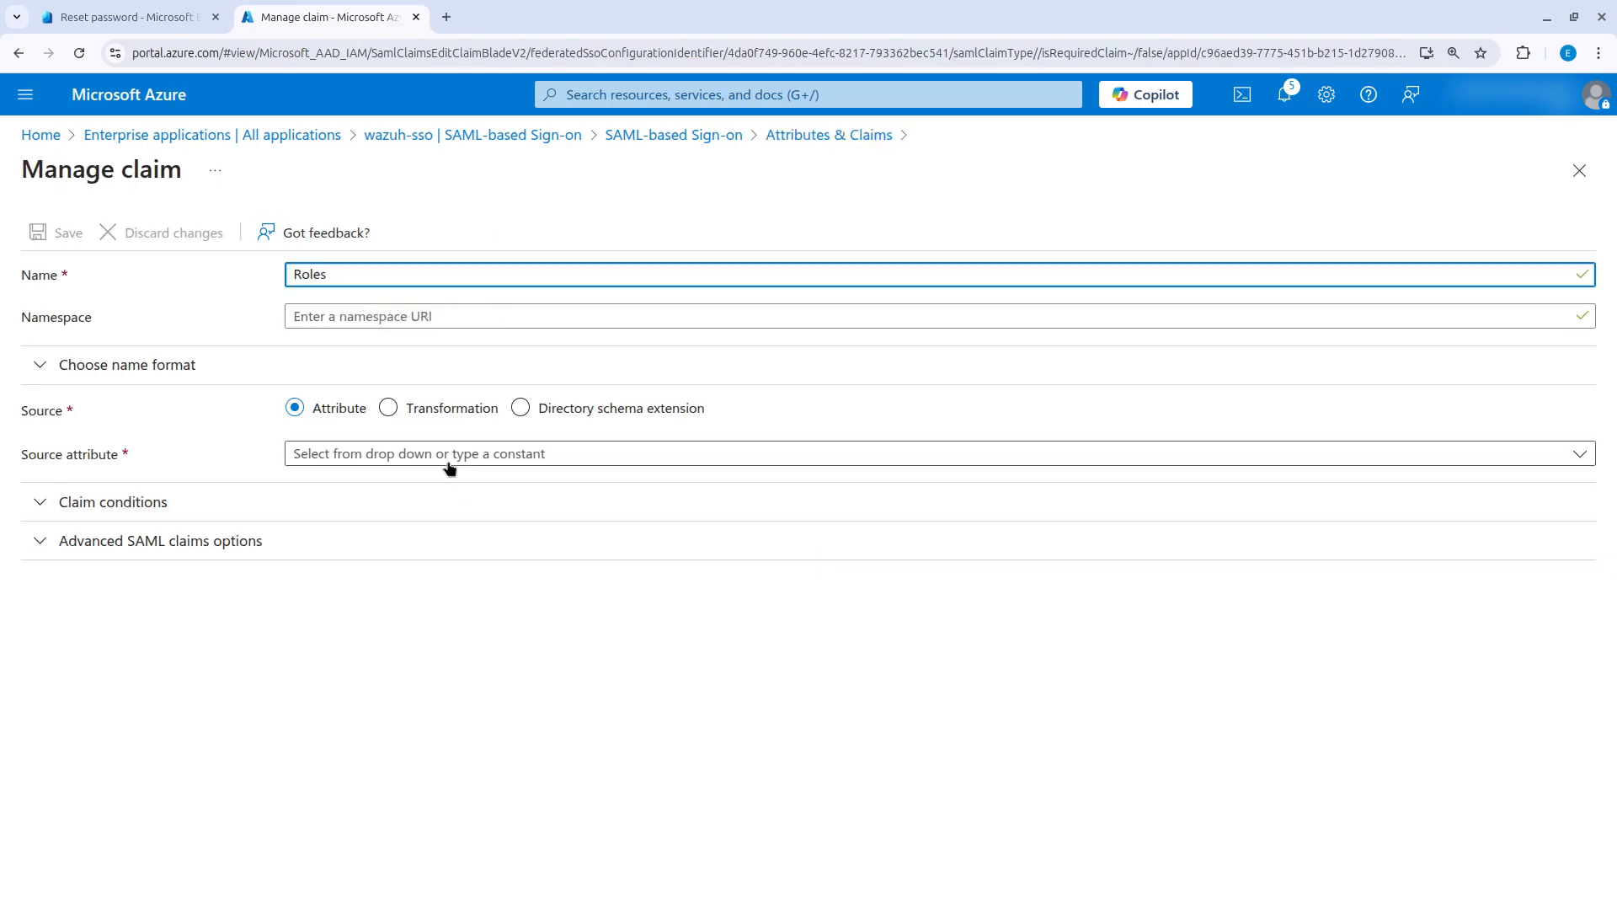
left_click(444, 455)
type("assign")
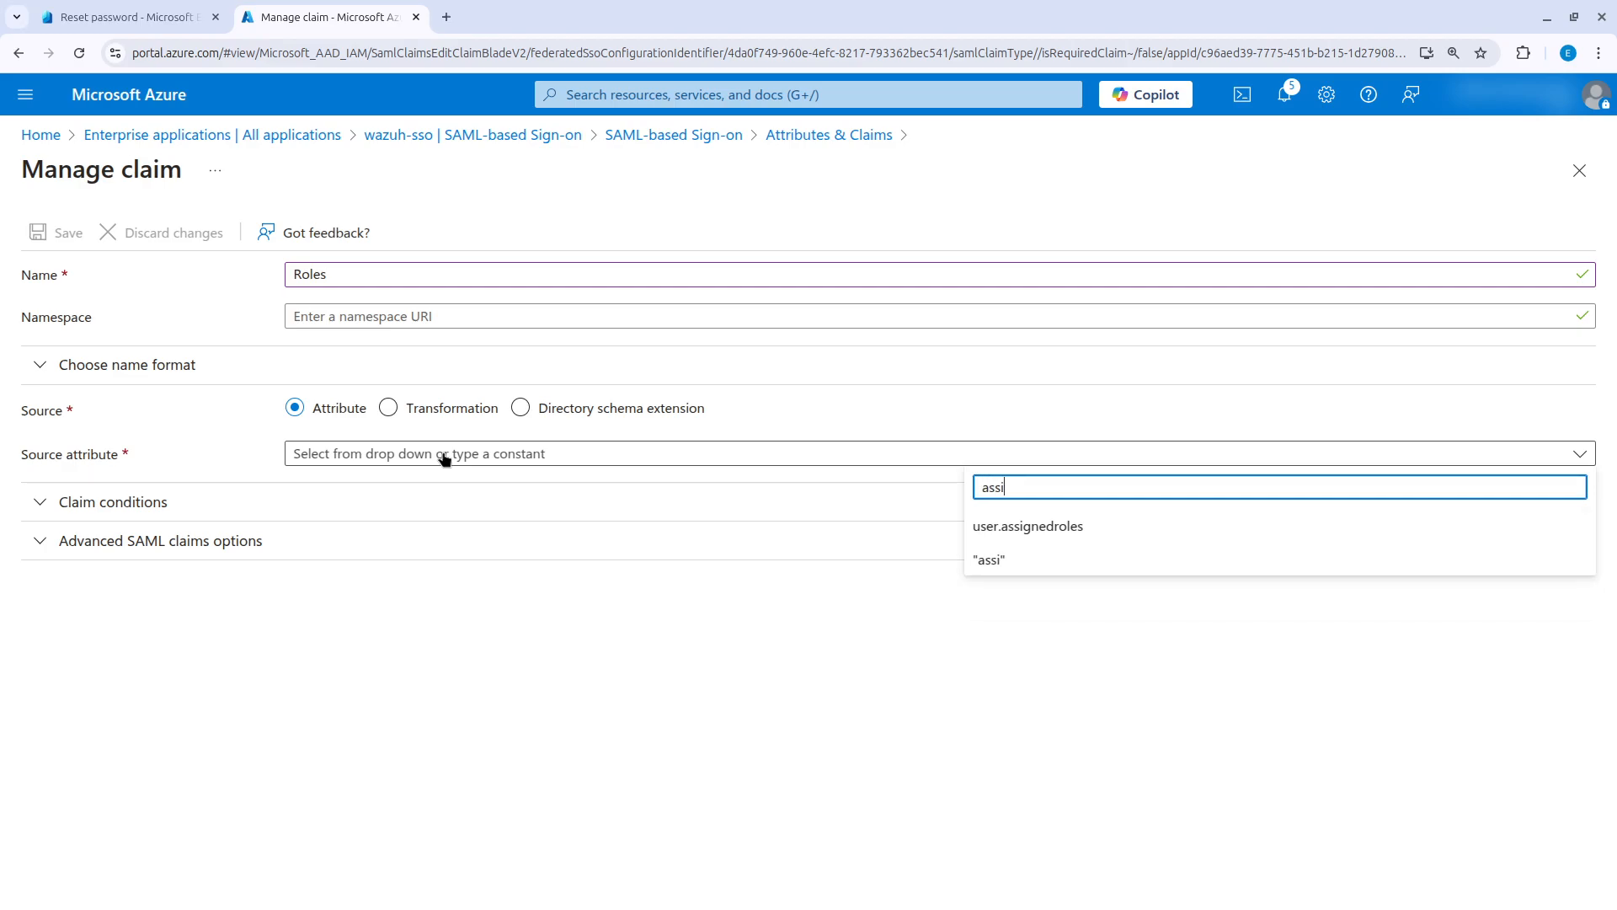
left_click(1022, 526)
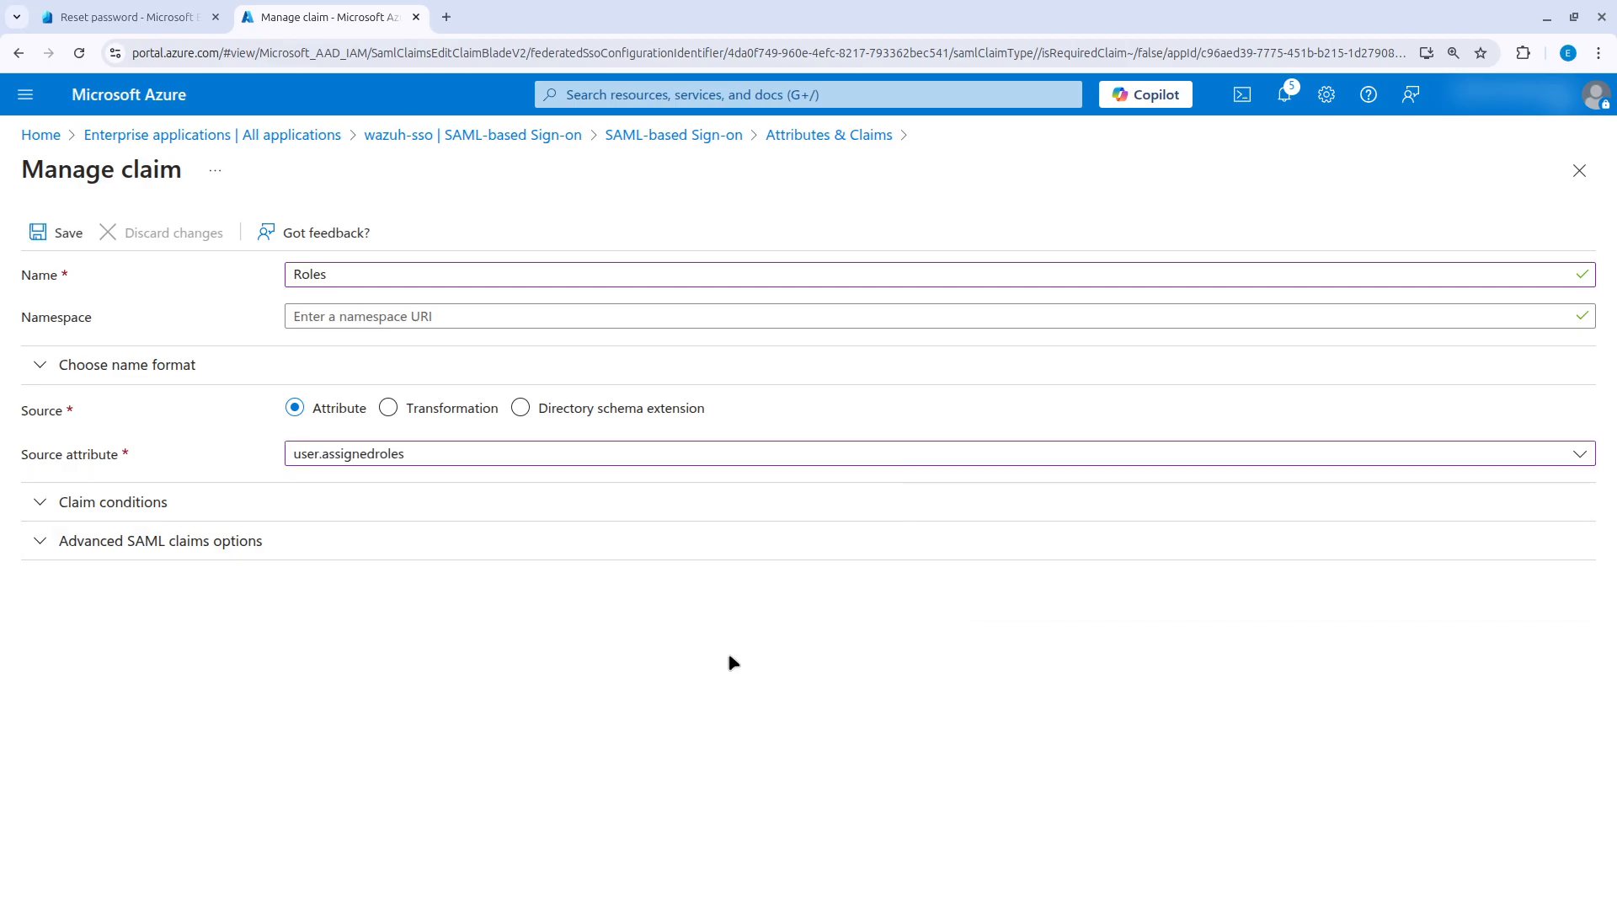
left_click(62, 235)
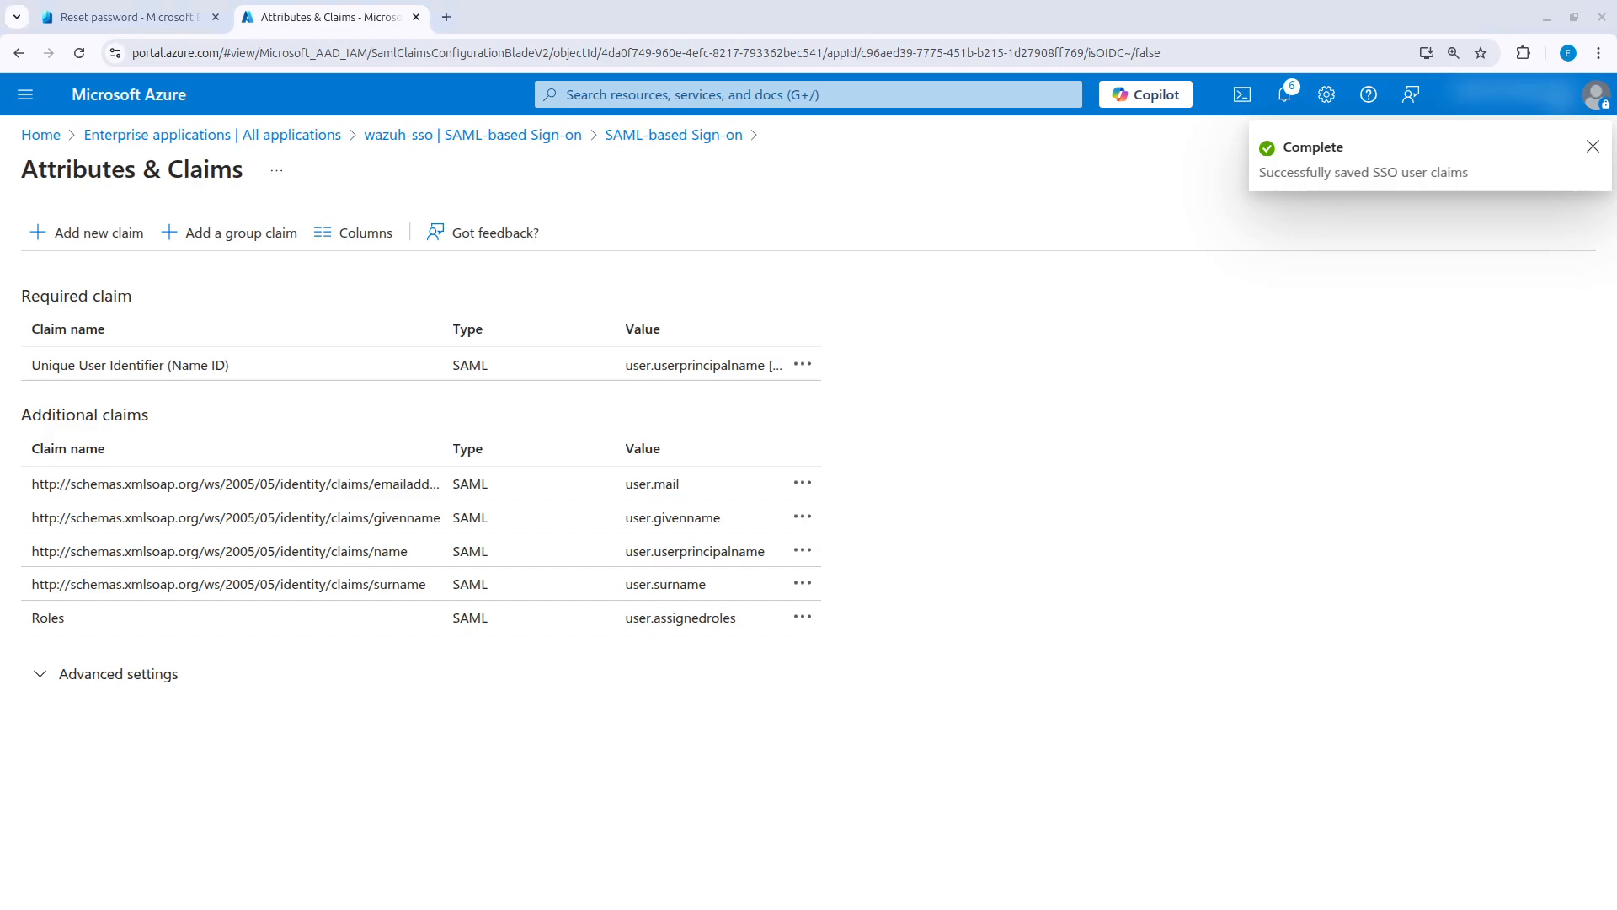
Switch to the Obsidian note and record Roles as the roles_key value.
key("alt+Tab")
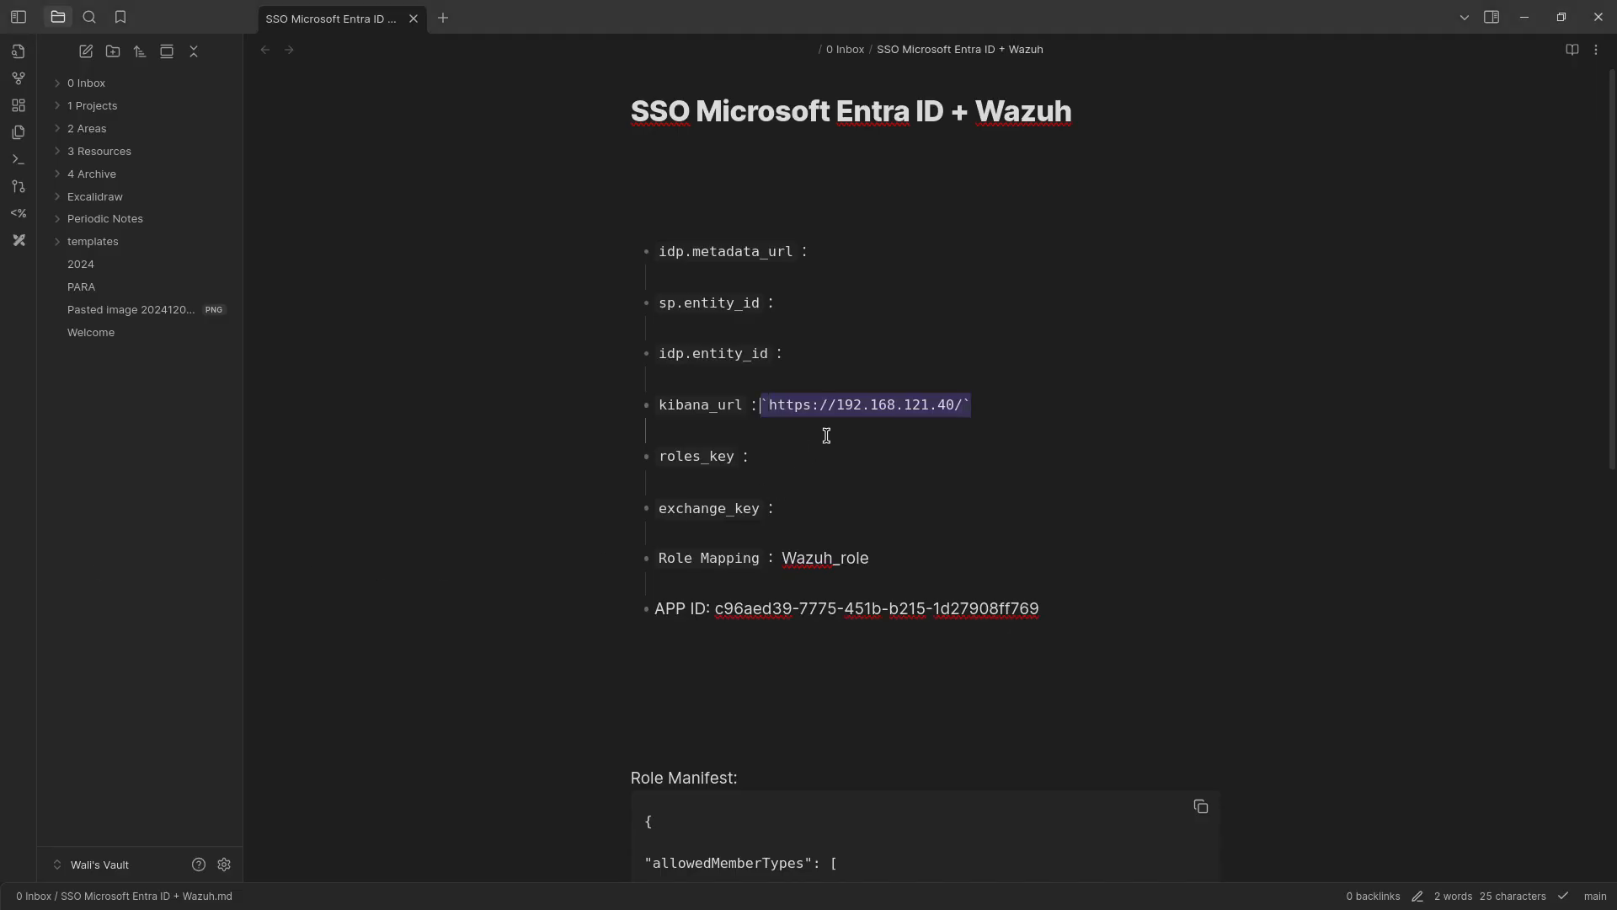
left_click(793, 453)
type("Roles")
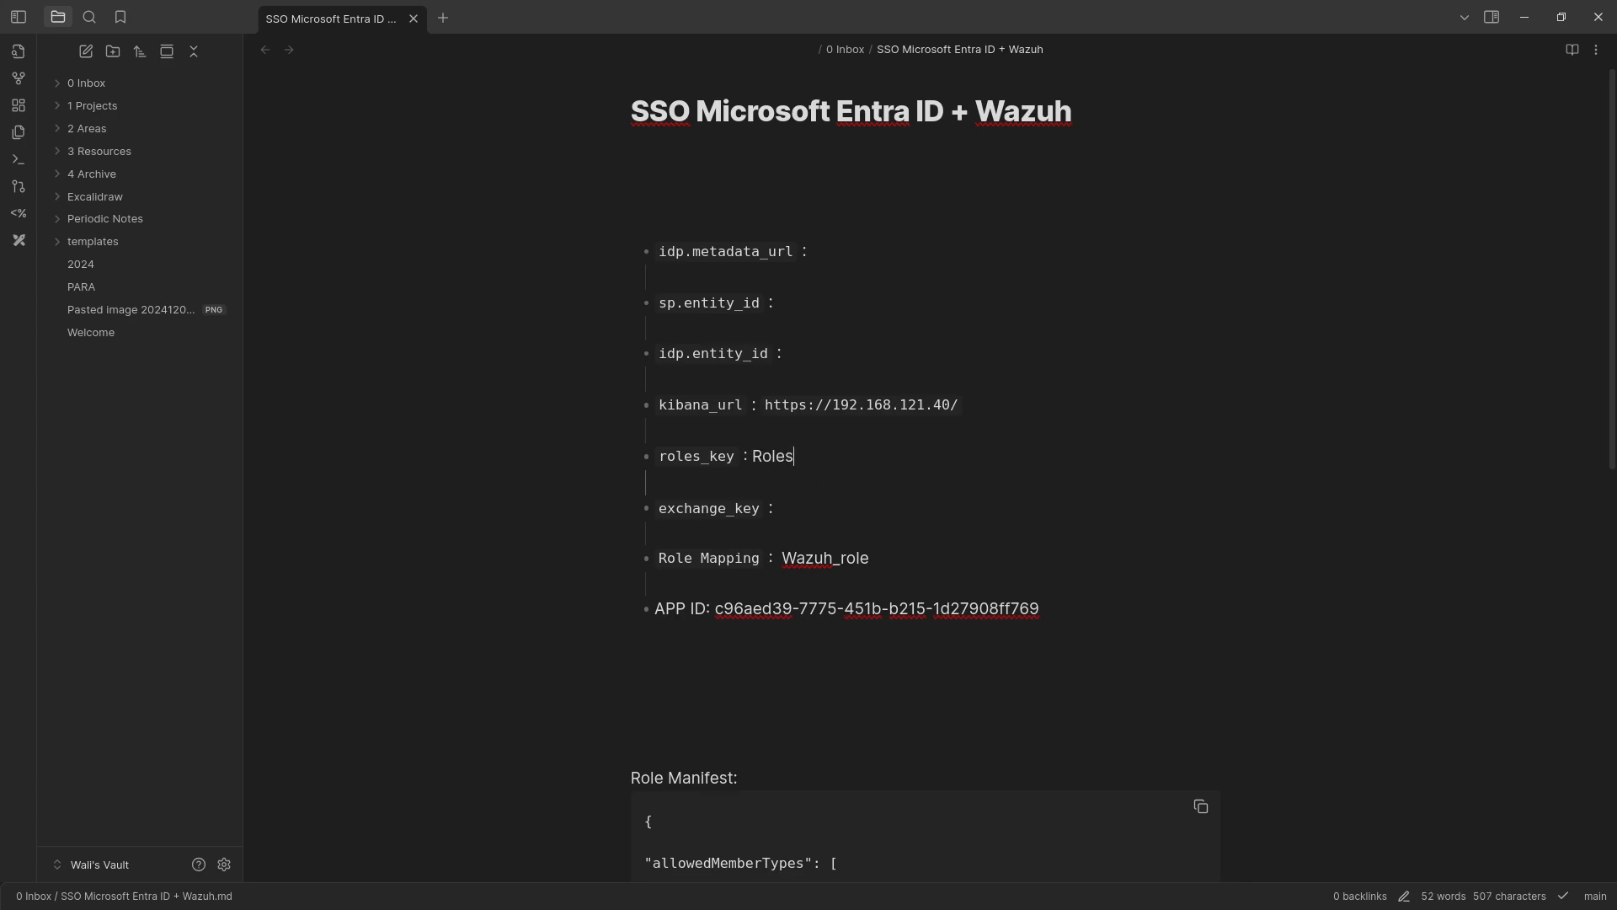
Copy the App Federation Metadata Url from the wazuh-sso SAML page in Azure into the Obsidian note as idp.metadata_url.
key("alt+Tab")
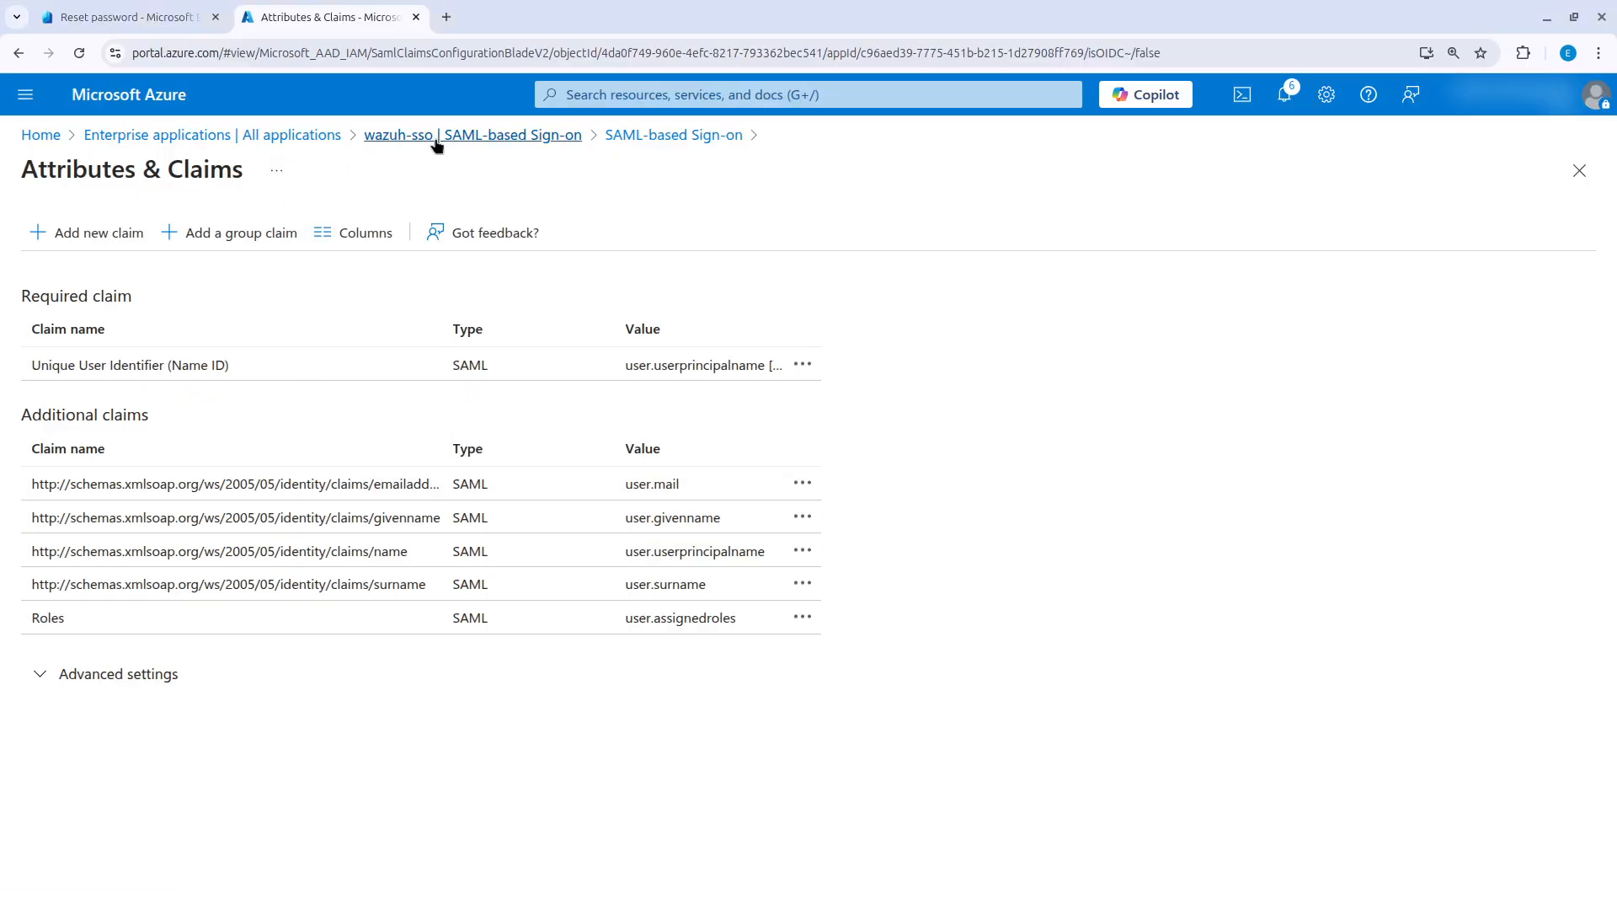
left_click(436, 136)
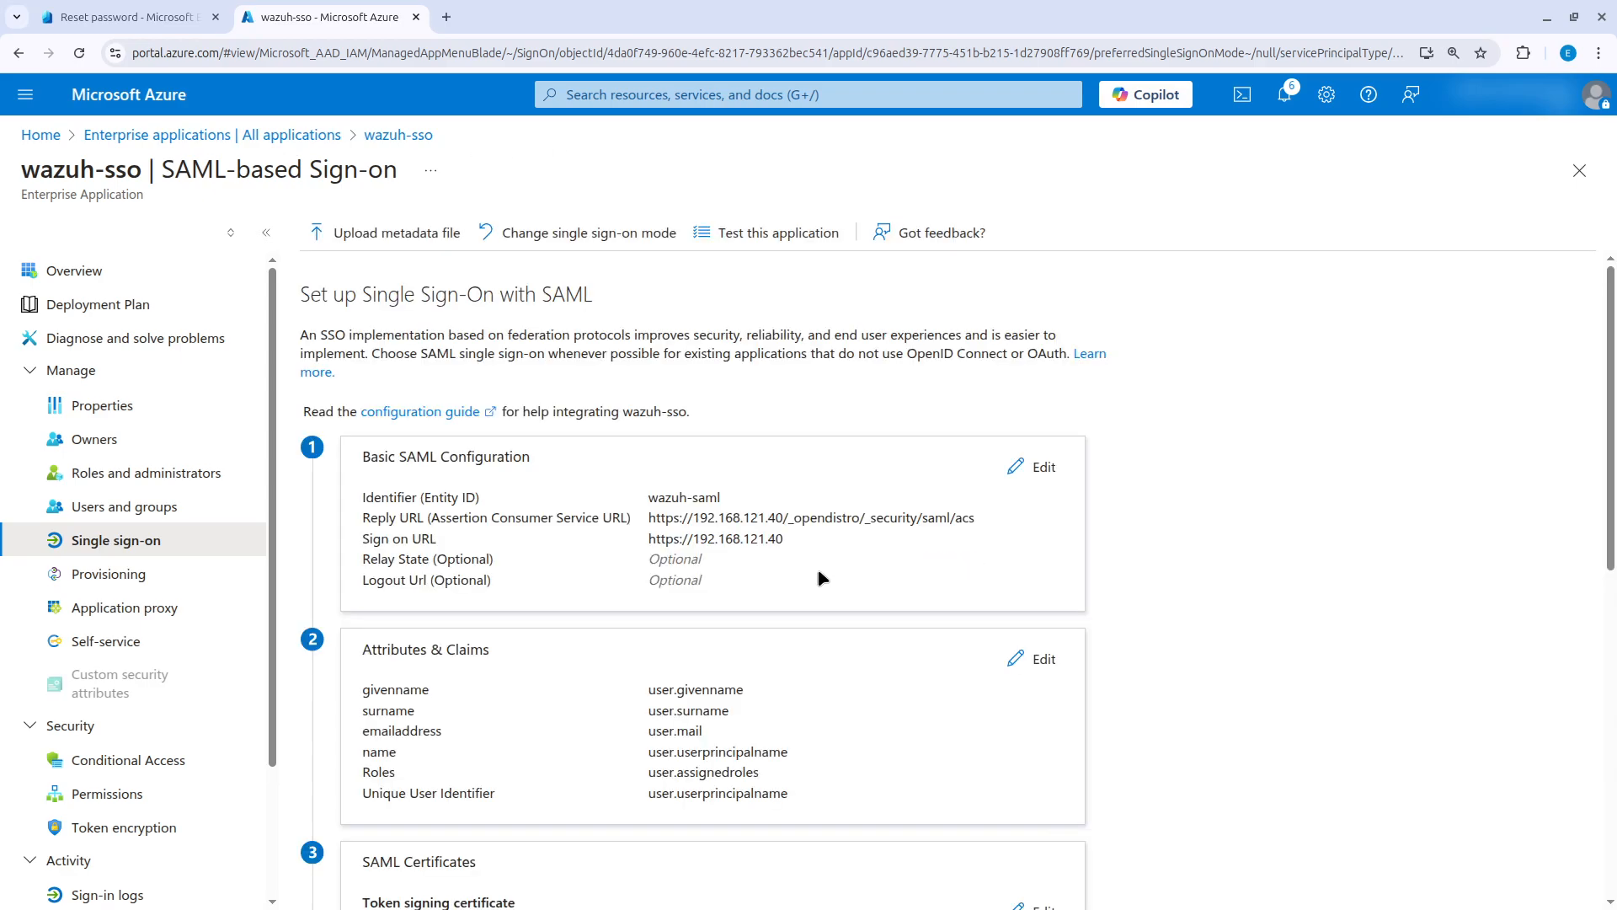
scroll(823, 632, "down", 3)
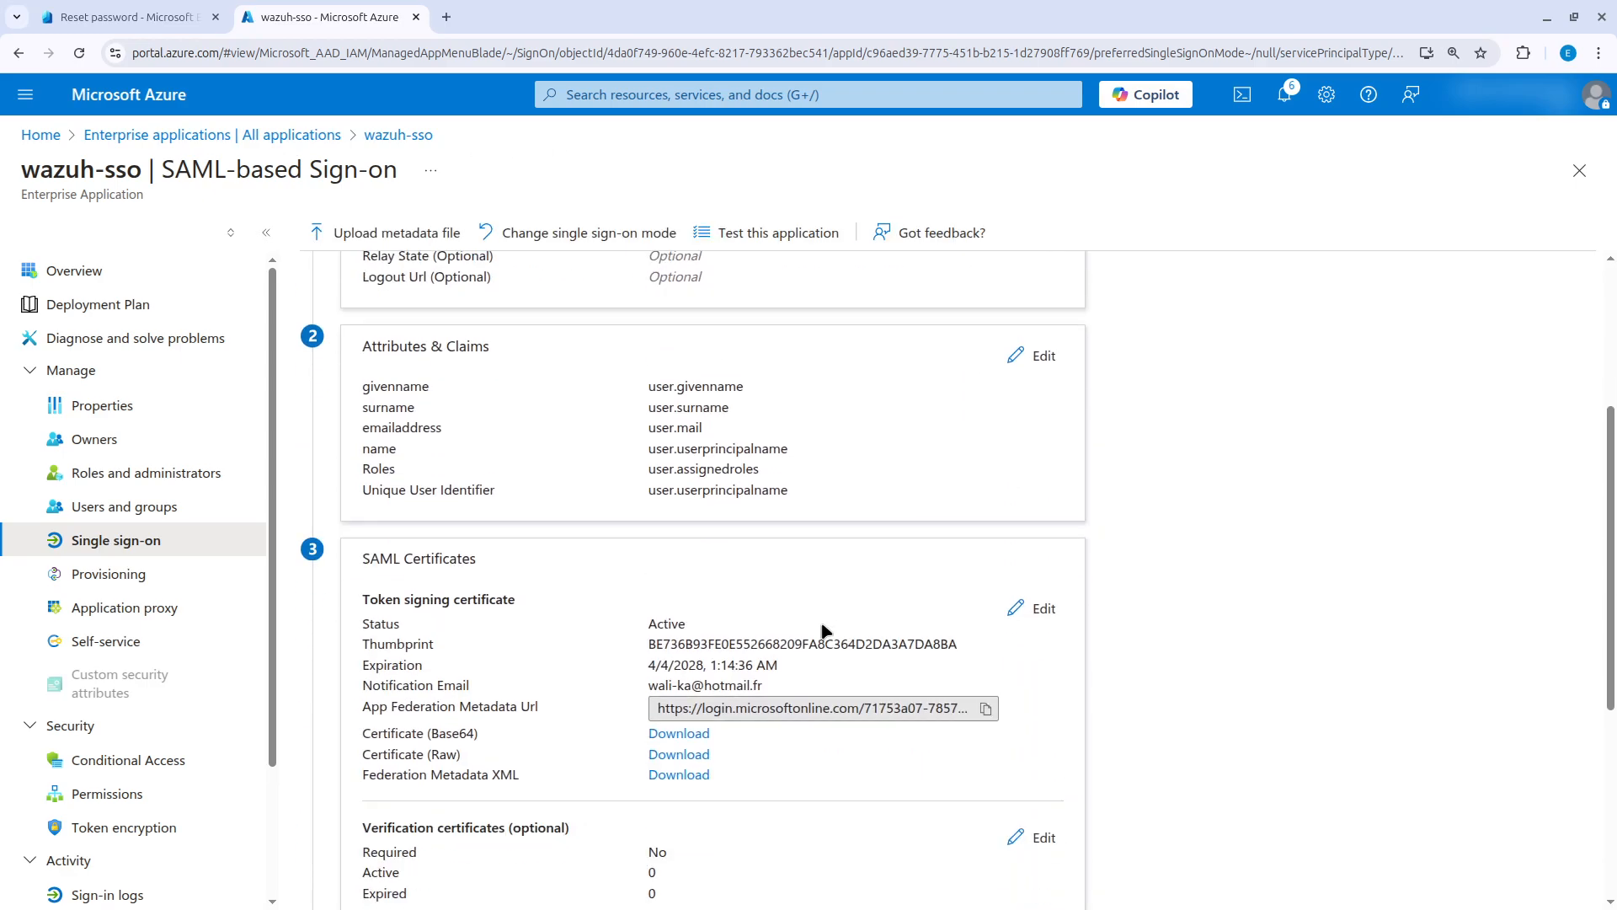
left_click(984, 709)
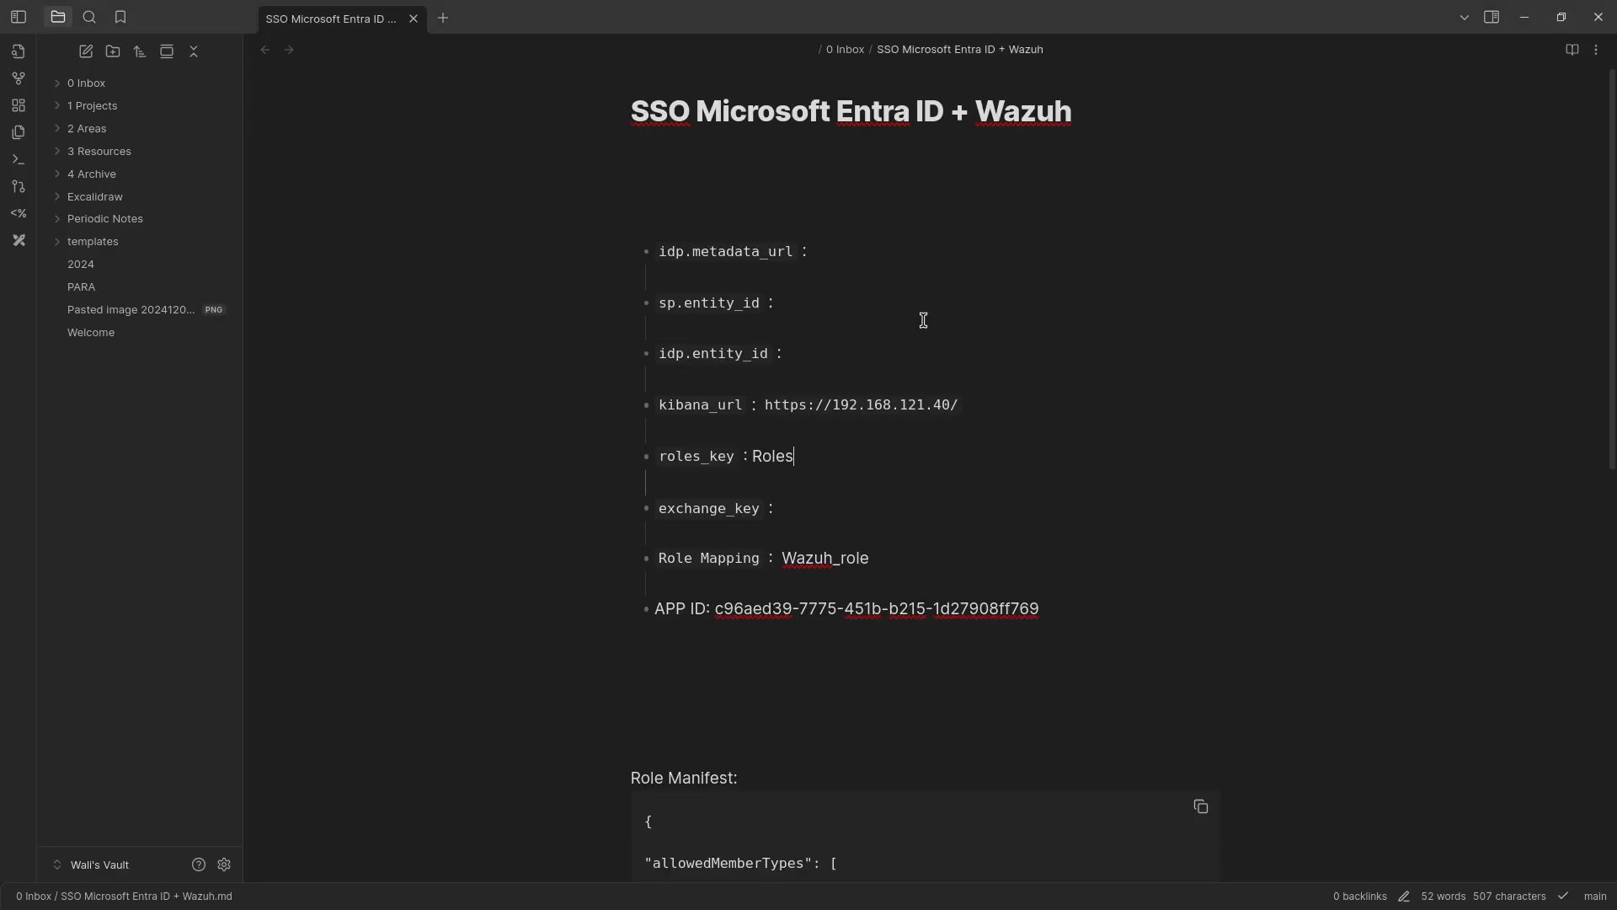
left_click(842, 256)
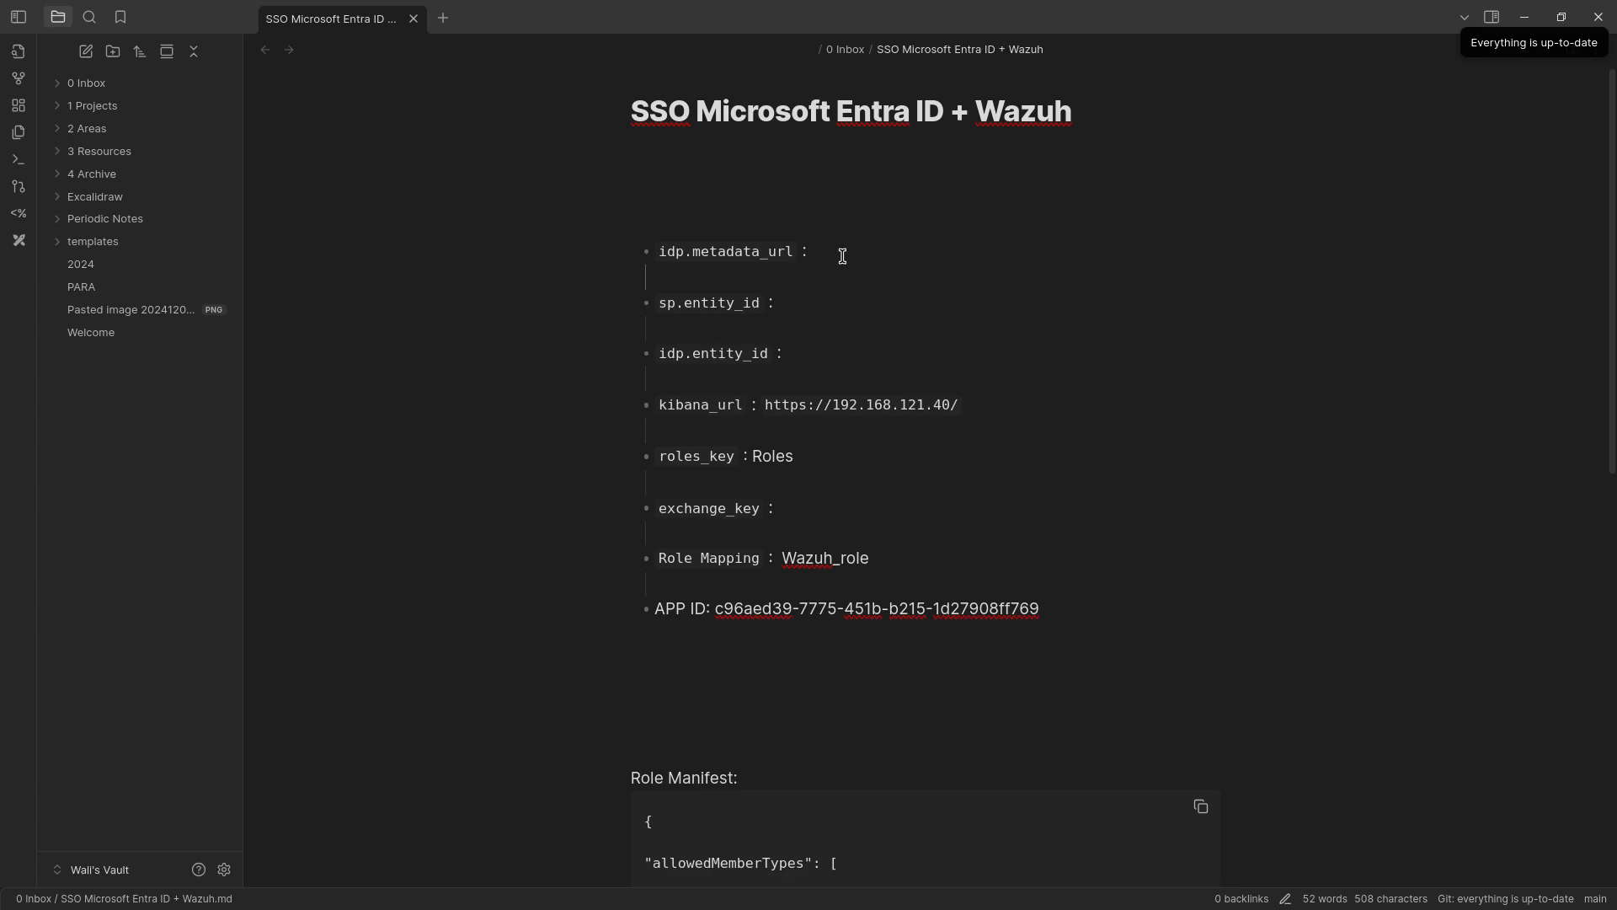
key("ctrl+v")
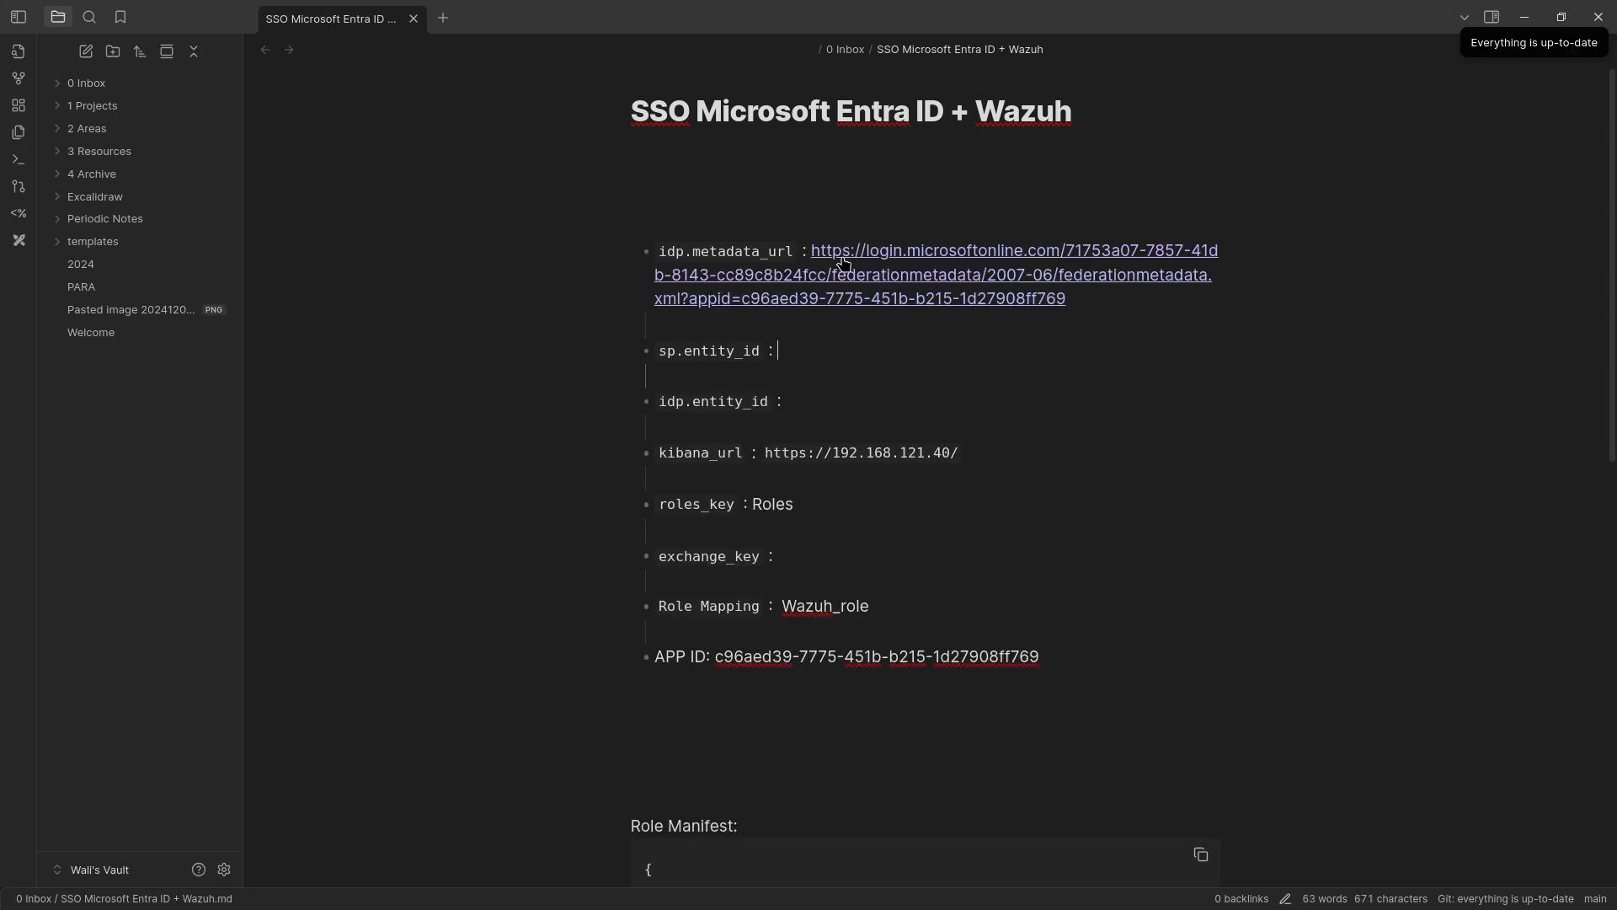
Record wazuh-saml as the sp.entity_id value in the note.
left_click(841, 357)
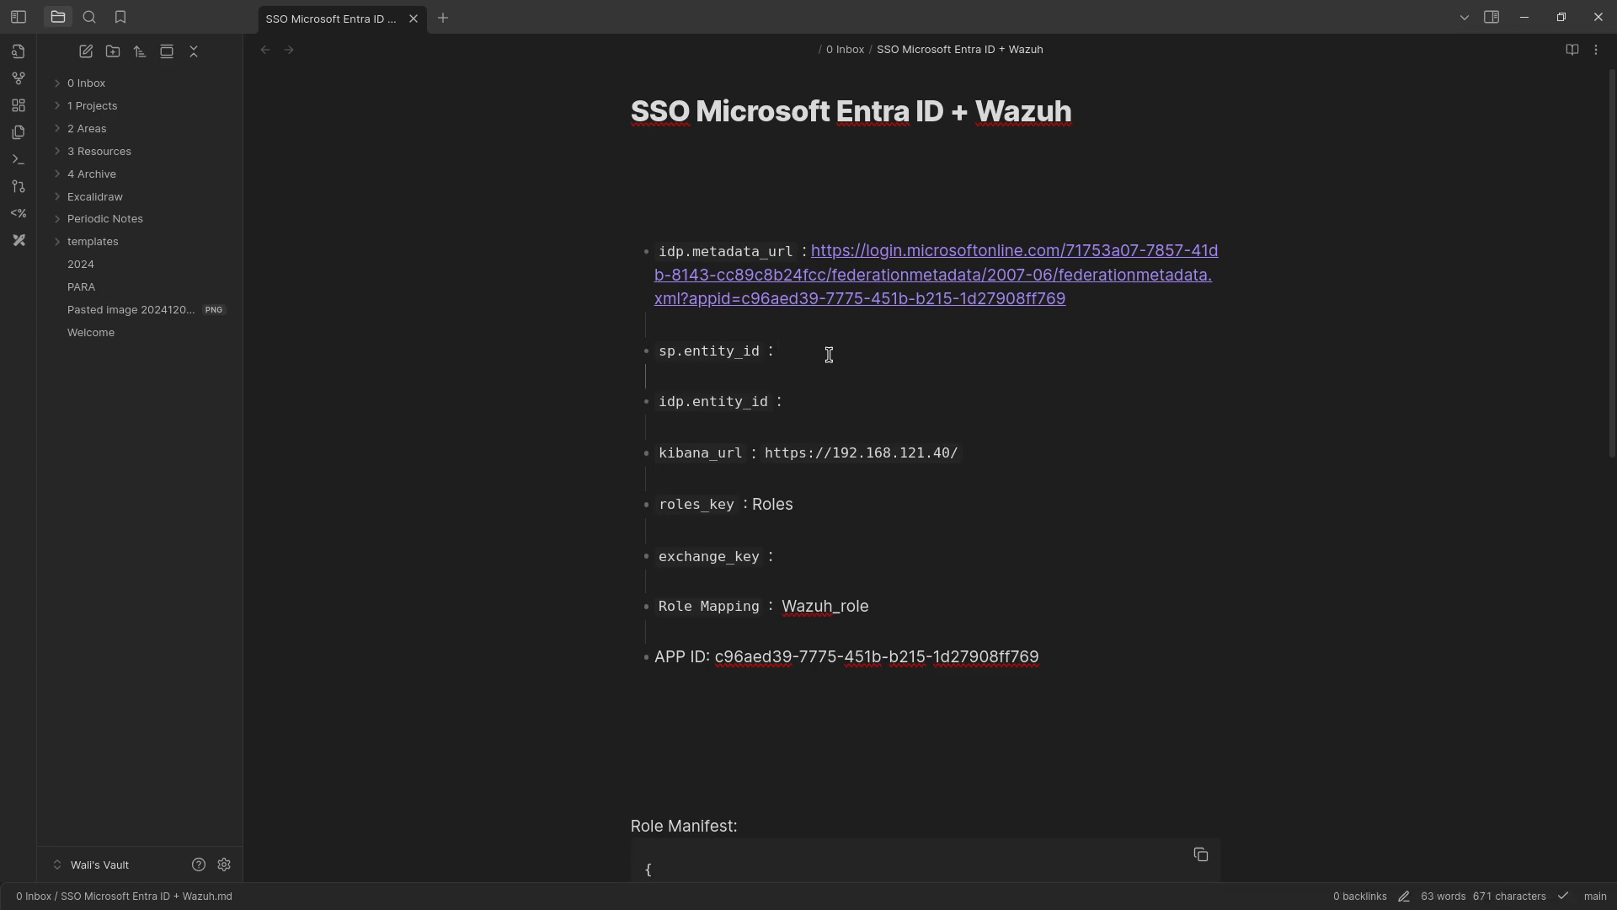
type("wazuh-saml")
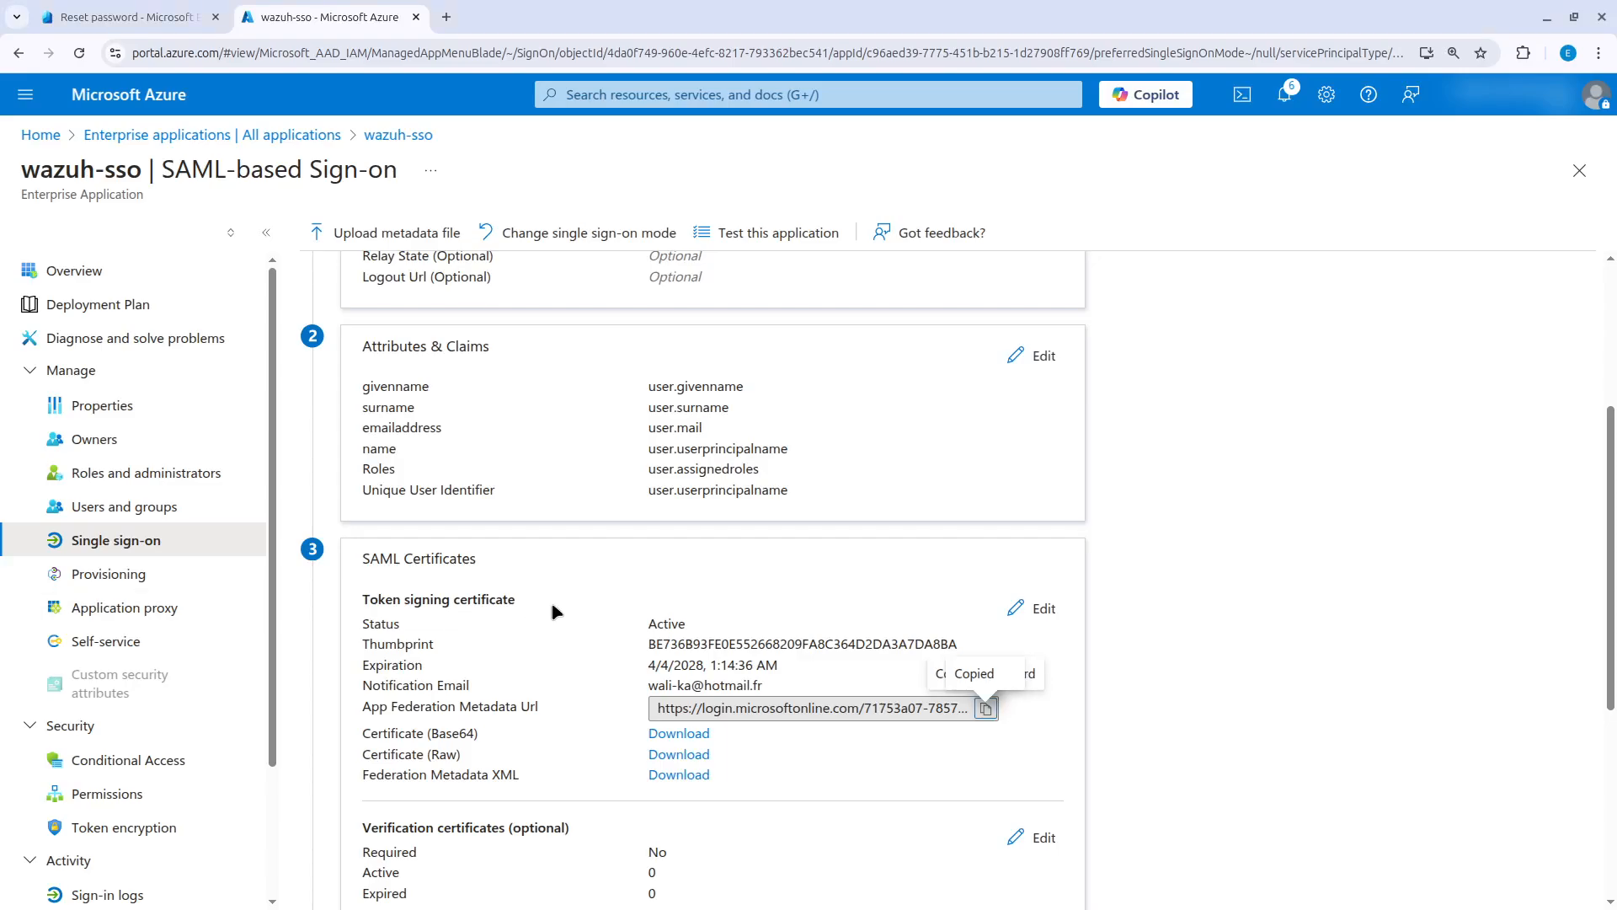
Copy the Microsoft Entra Identifier of wazuh-sso from the Azure portal into the Obsidian note as idp.entity_id.
scroll(800, 539, "down", 3)
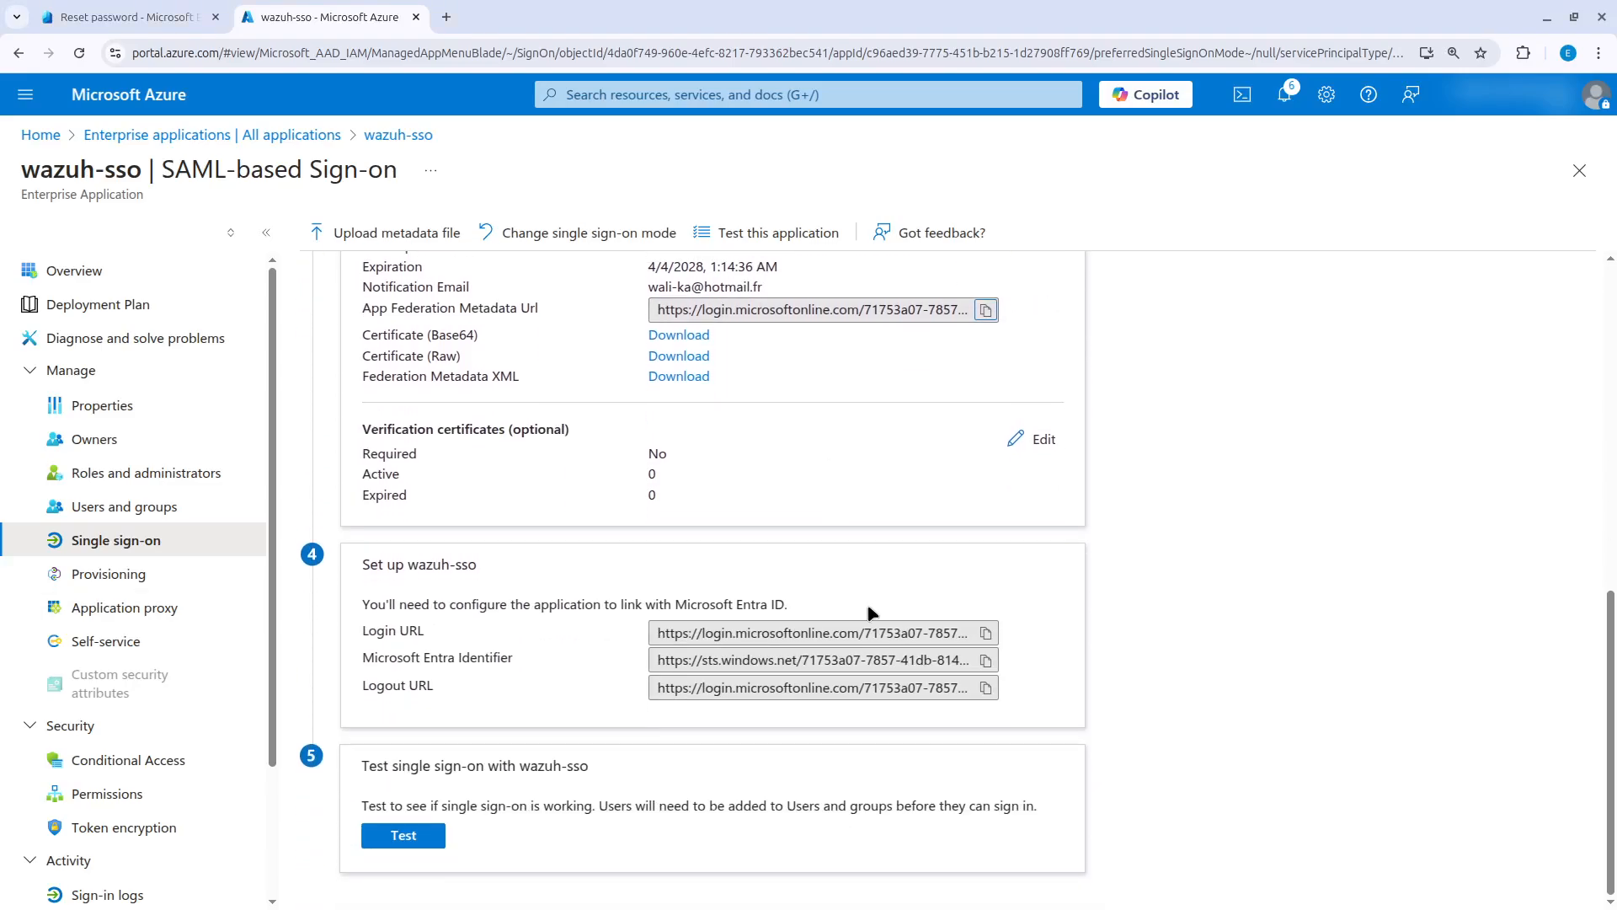
left_click(986, 660)
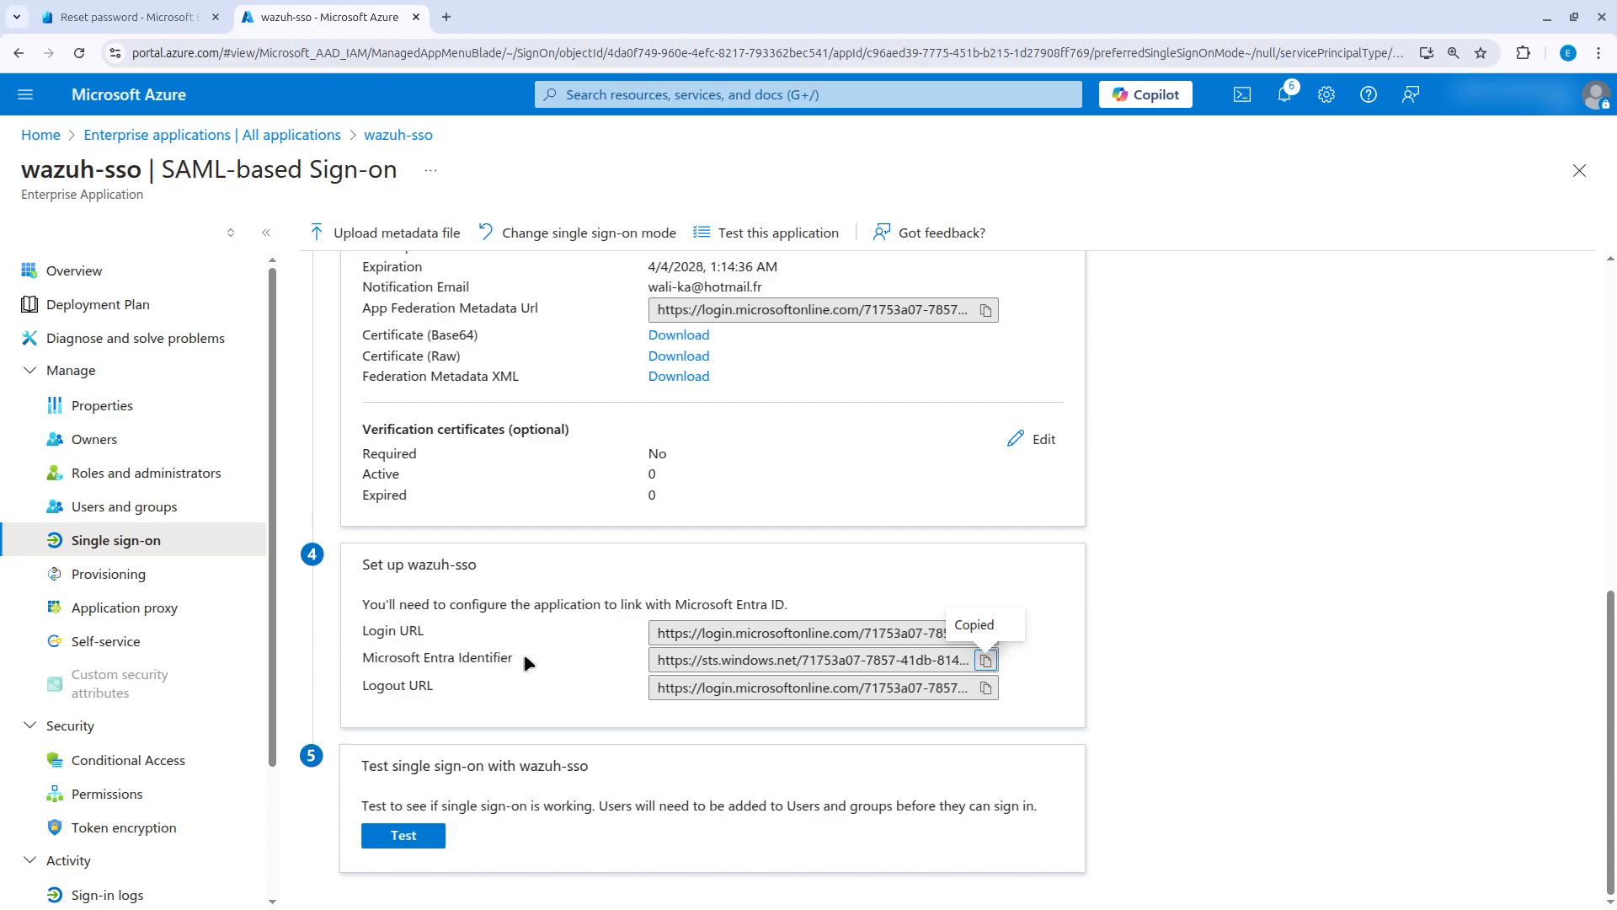
key("alt+Tab")
key("Tab")
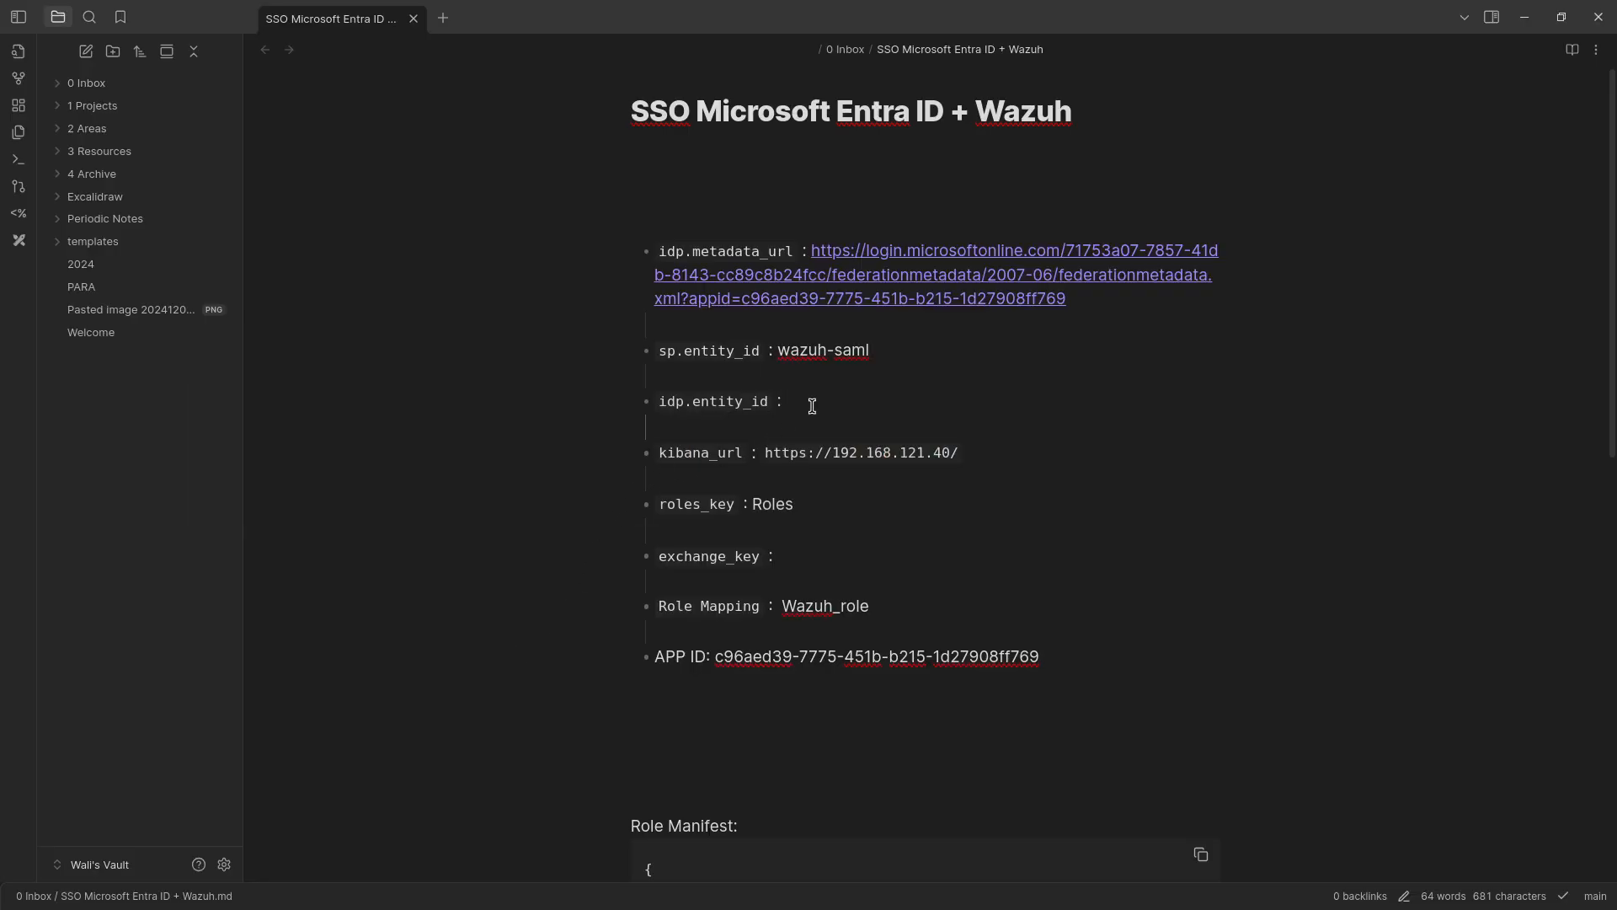
key("ctrl+v")
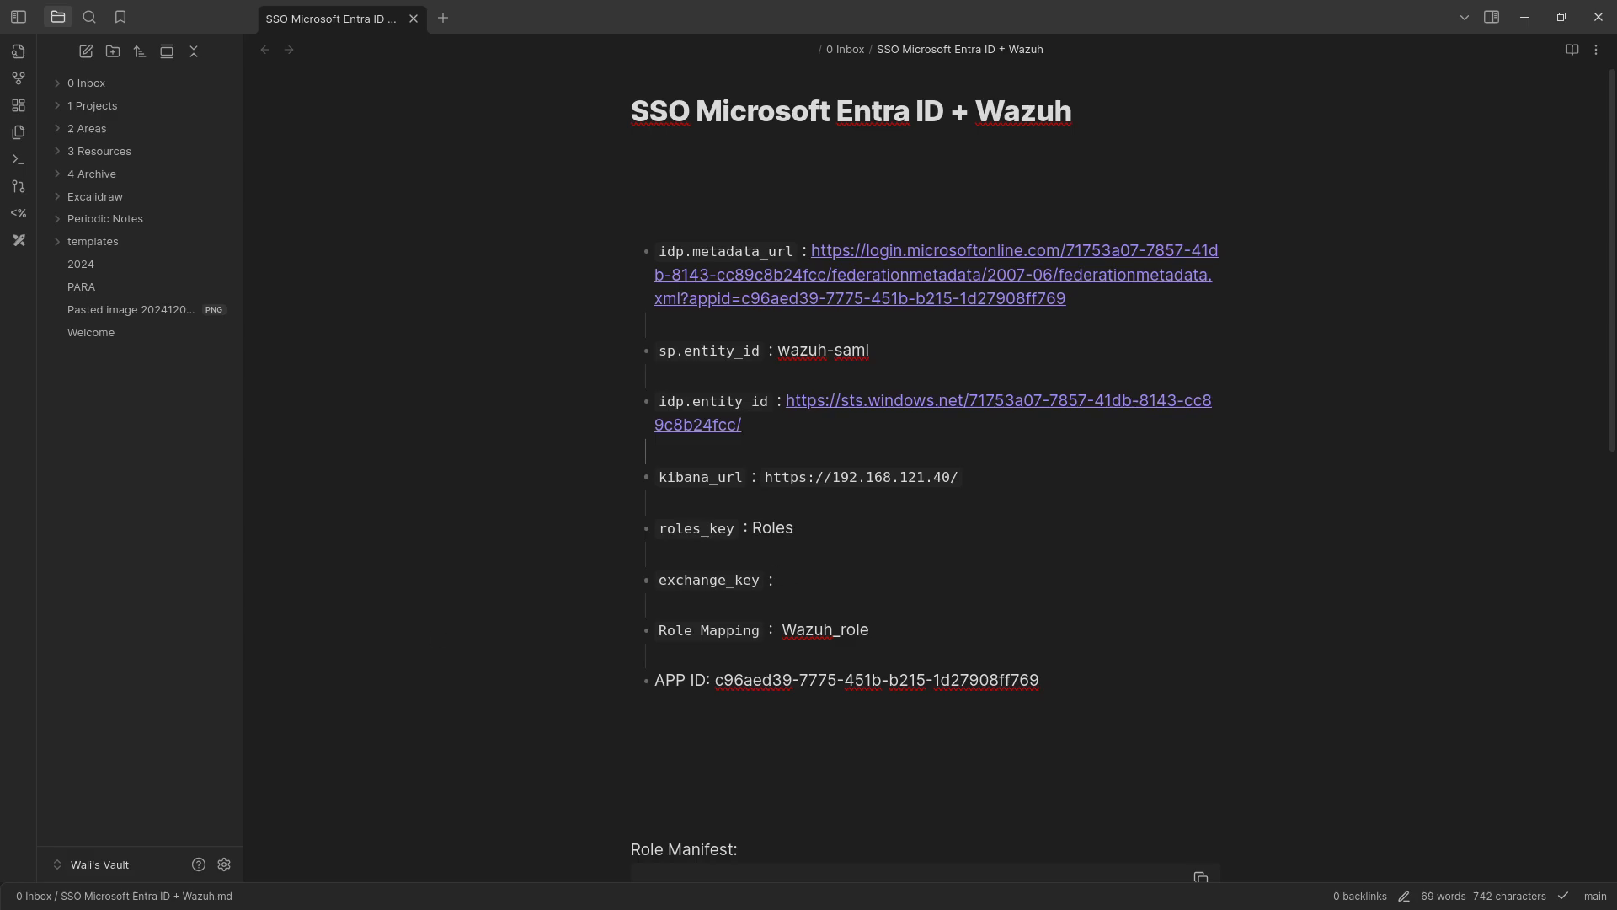
Switch to the Wazuh server's root terminal, maximize it, check the network addresses with ip a, and clear the output.
key("alt+Tab")
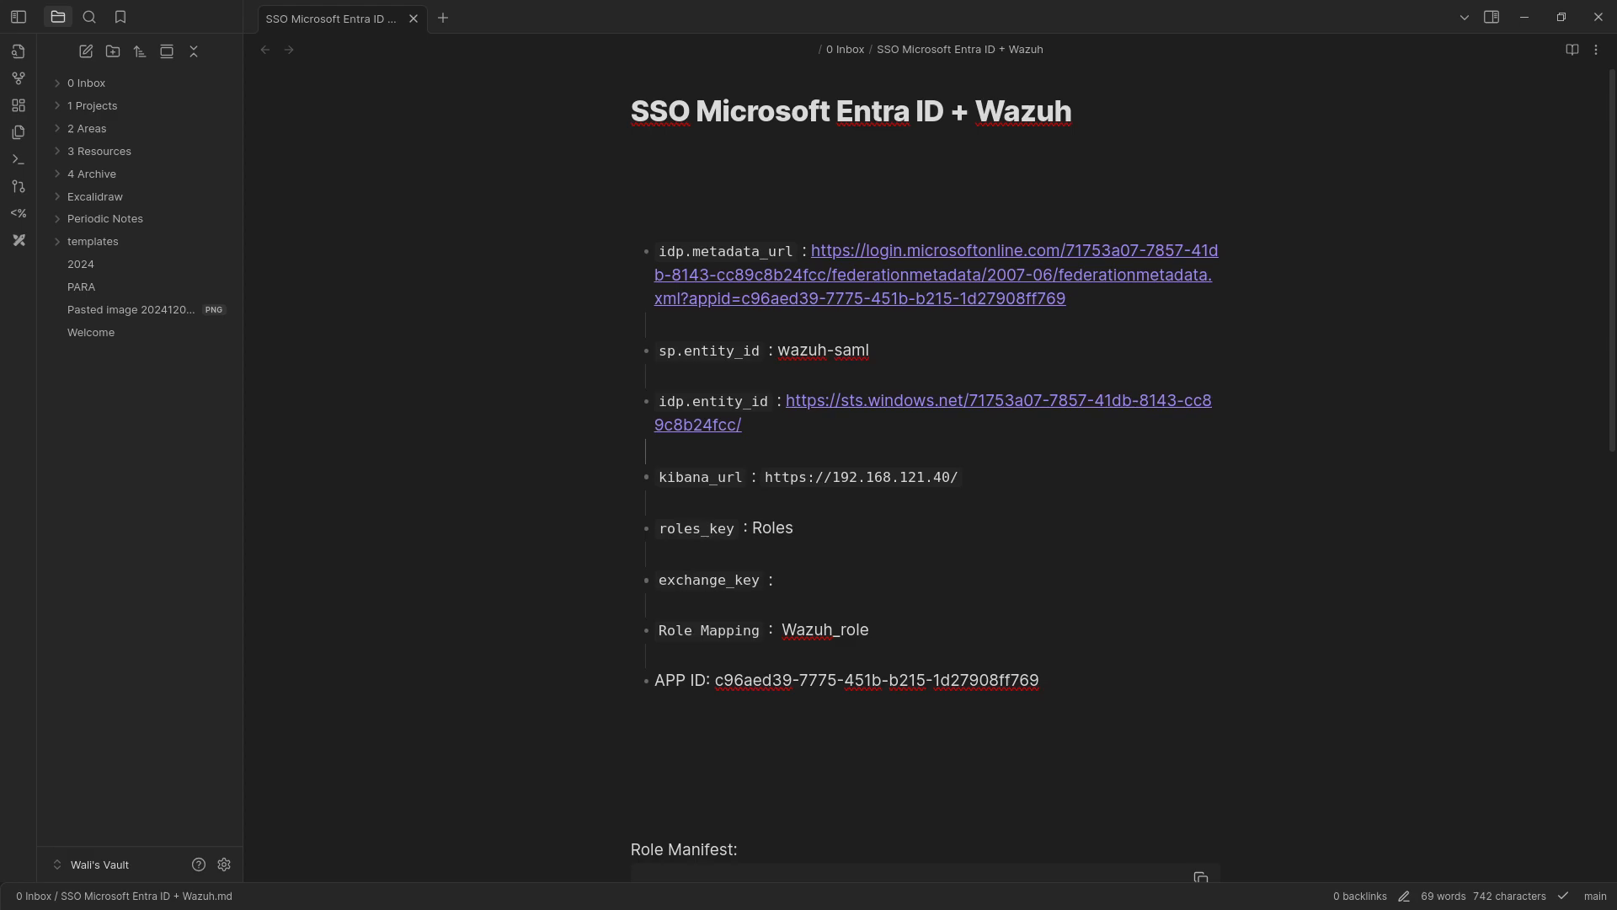
left_click_drag(0, 150, 718, 157)
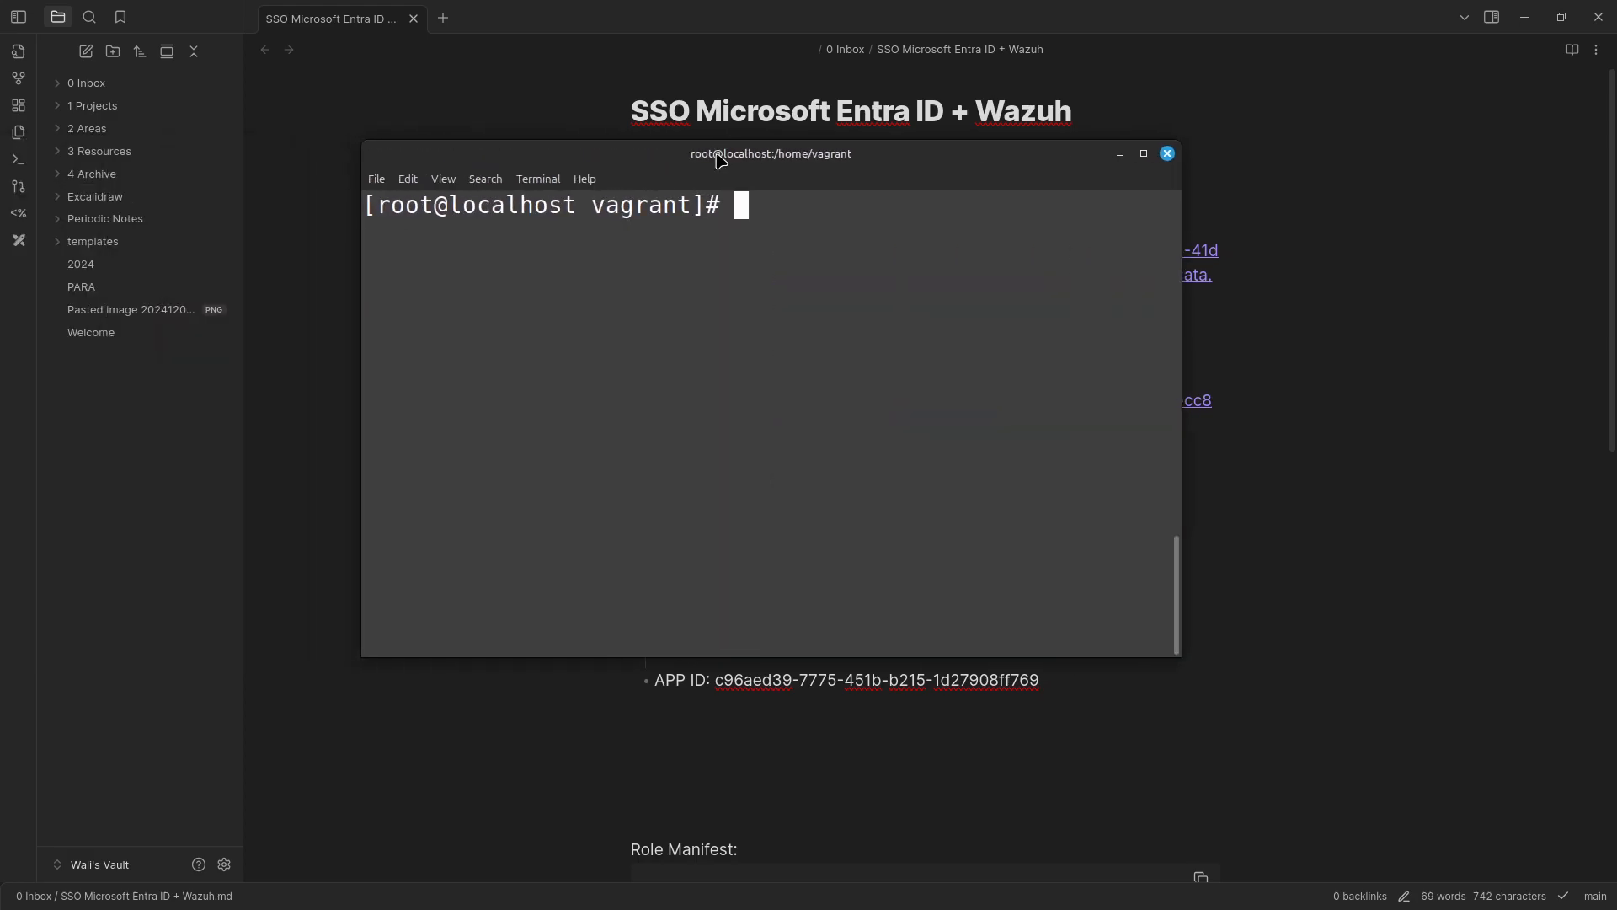
left_click(1143, 153)
type("clear")
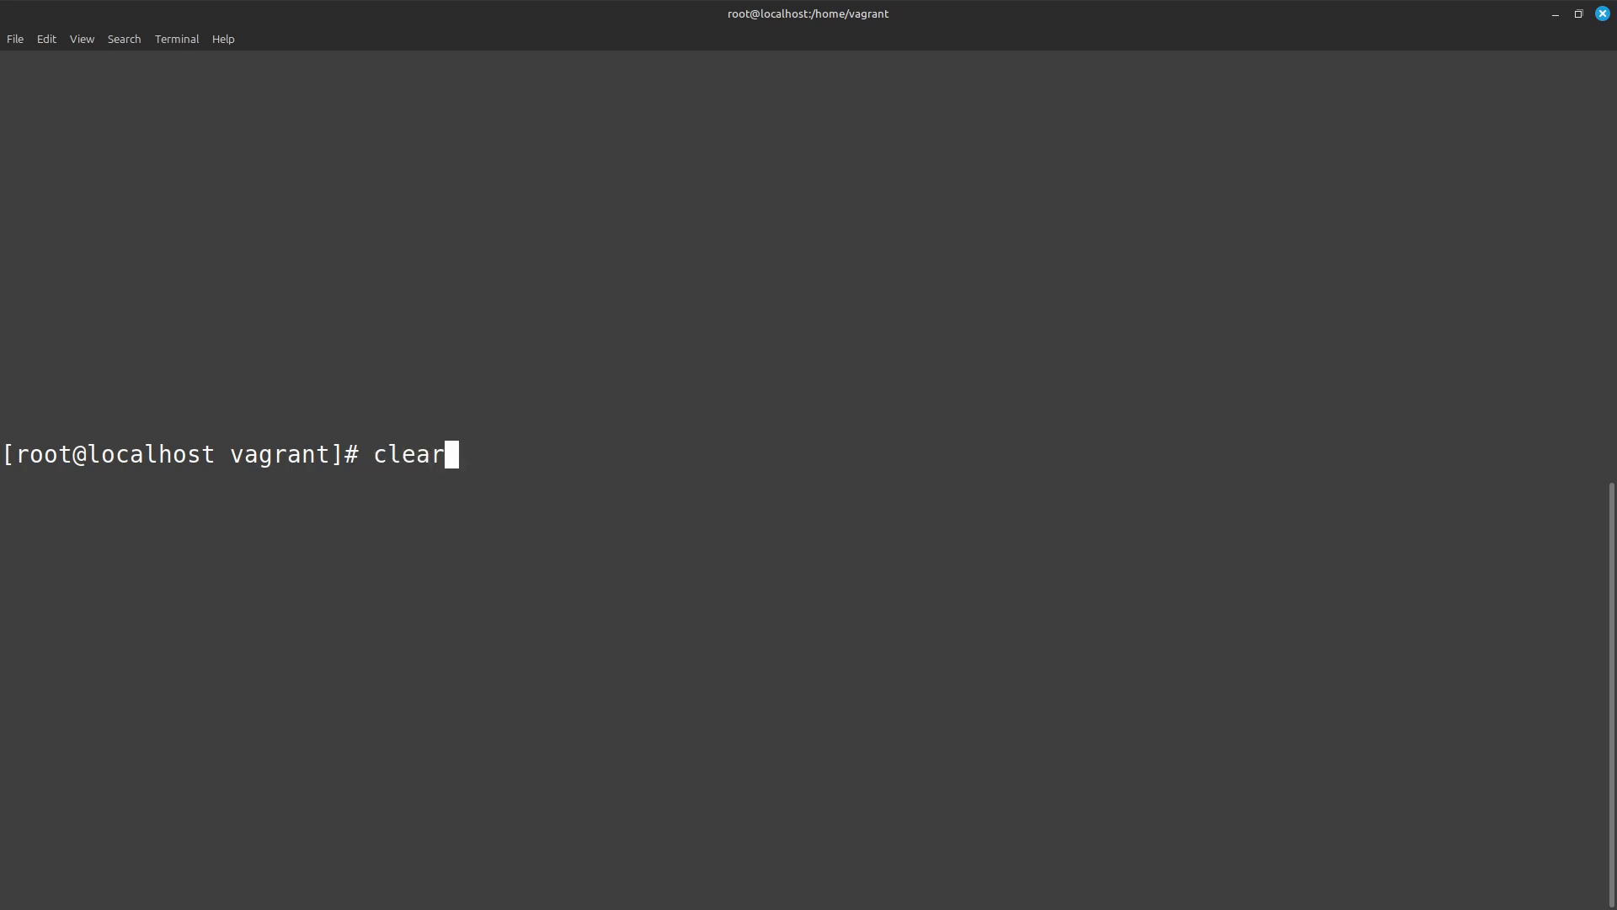
key("Return")
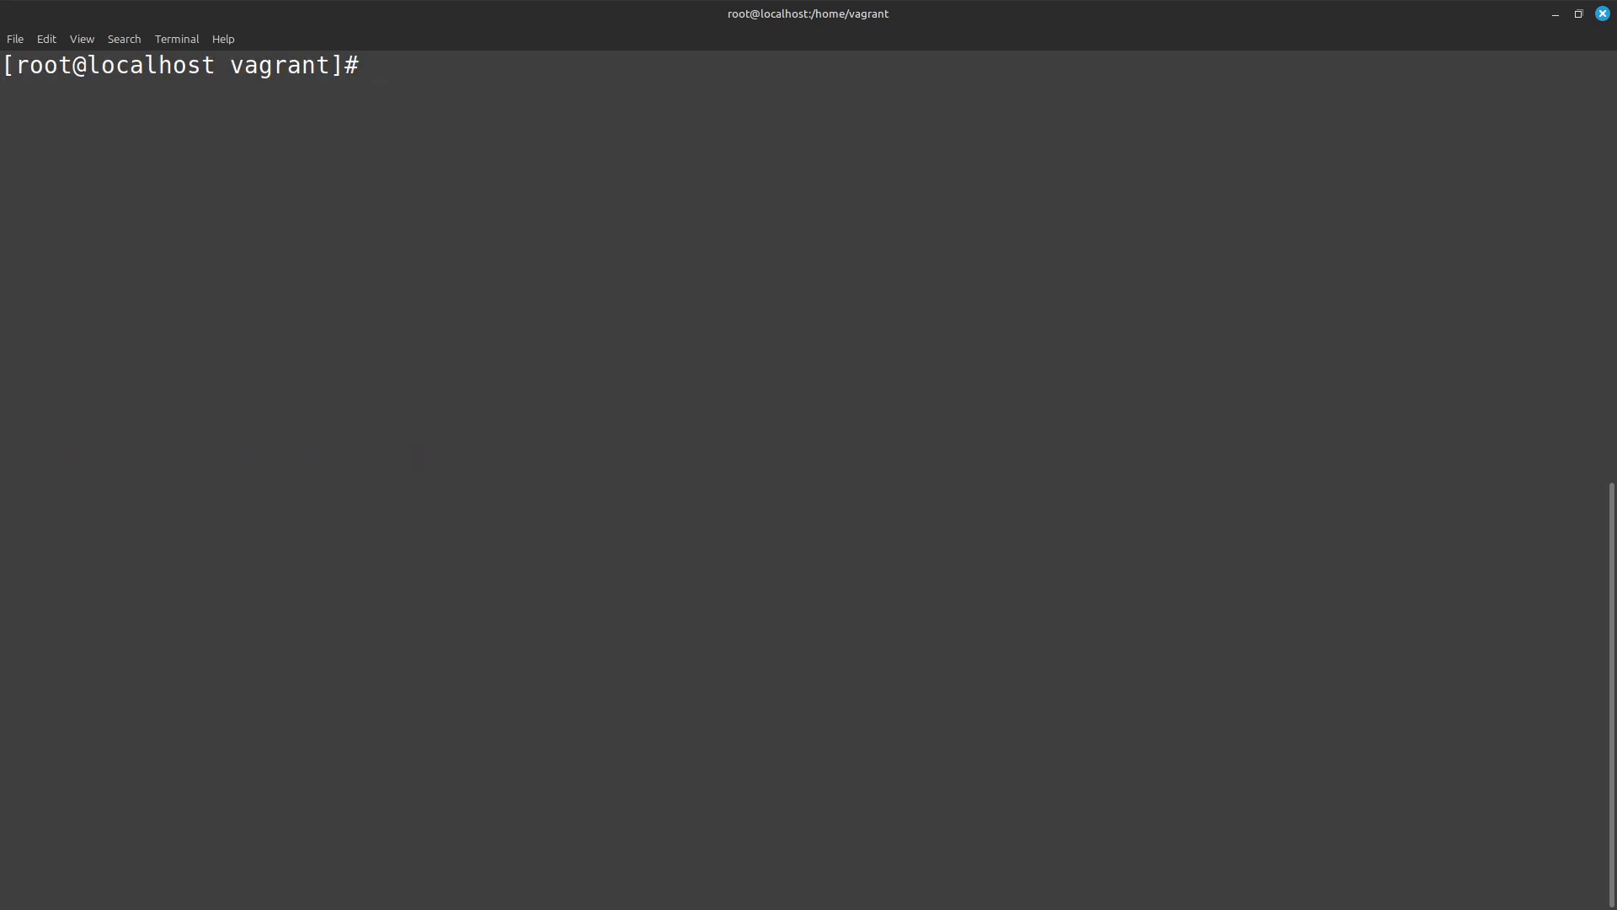
type("ip a")
key("Return")
type("c")
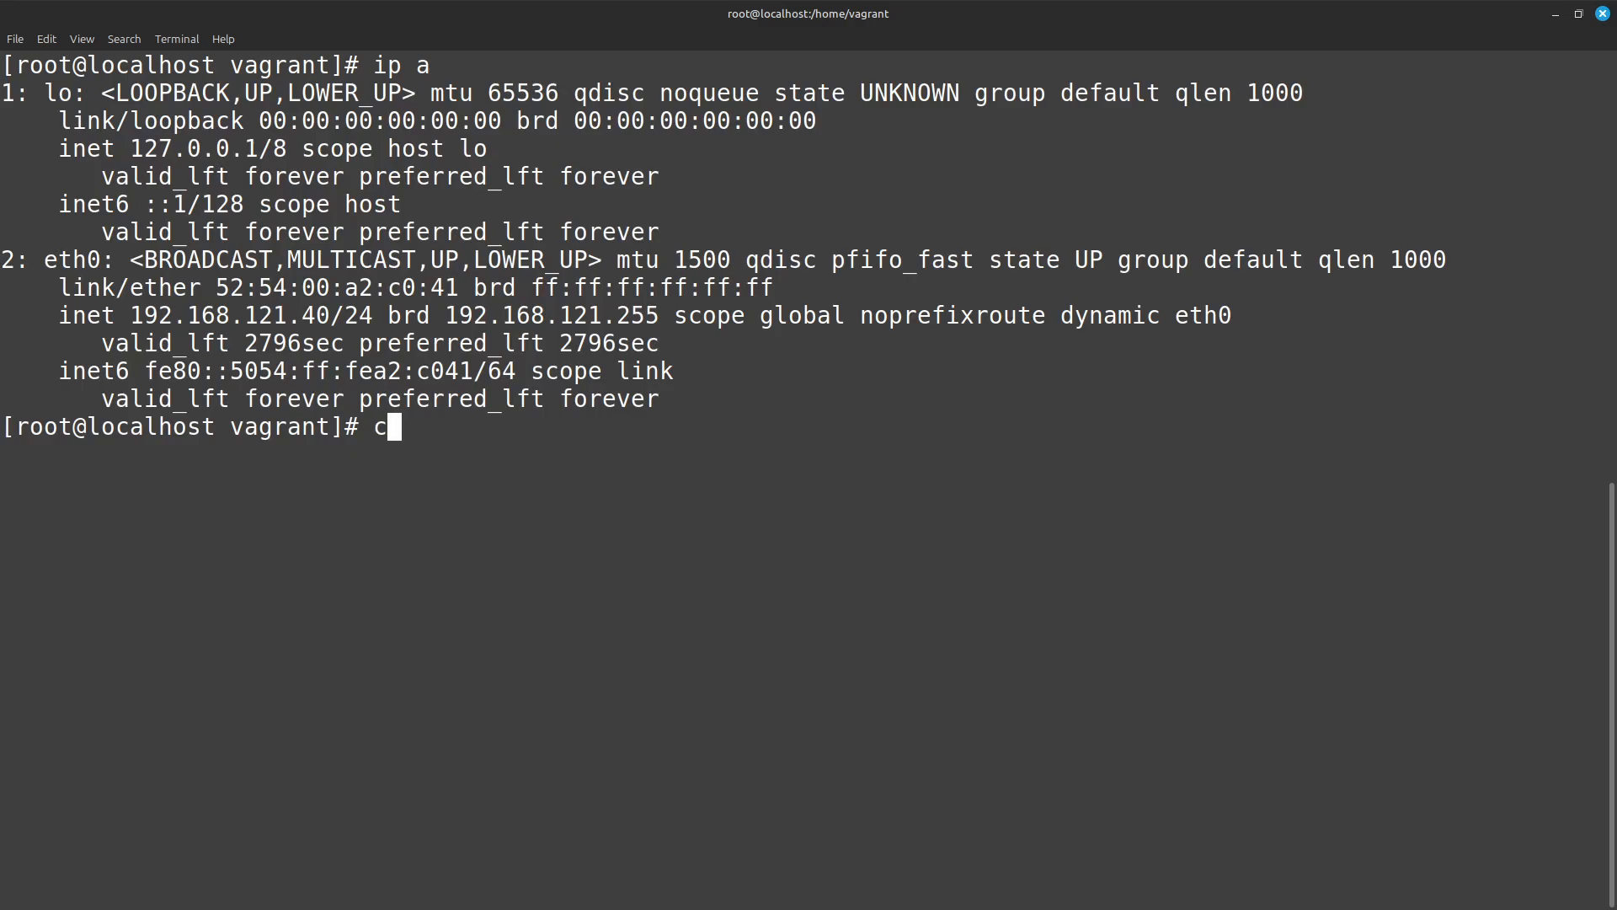
type("lear")
key("Return")
Open /etc/wazuh-indexer/opensearch-security/config.yml in vi by recalling the earlier command and search for saml to reach saml_auth_domain.
key("ctrl+r")
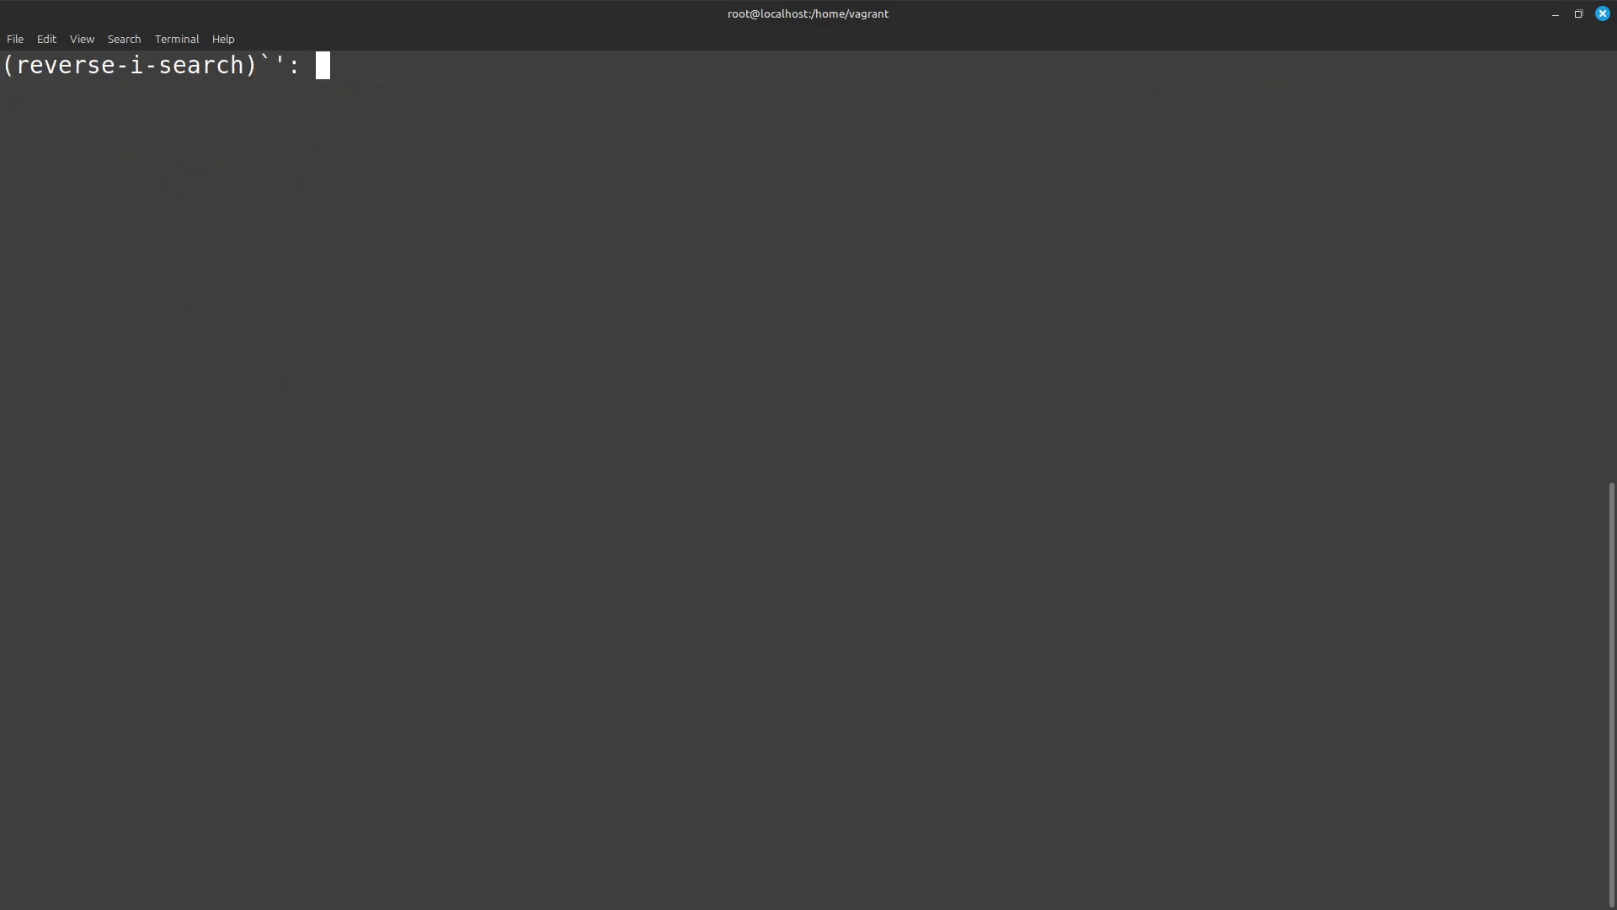
type("config")
key("ctrl+r")
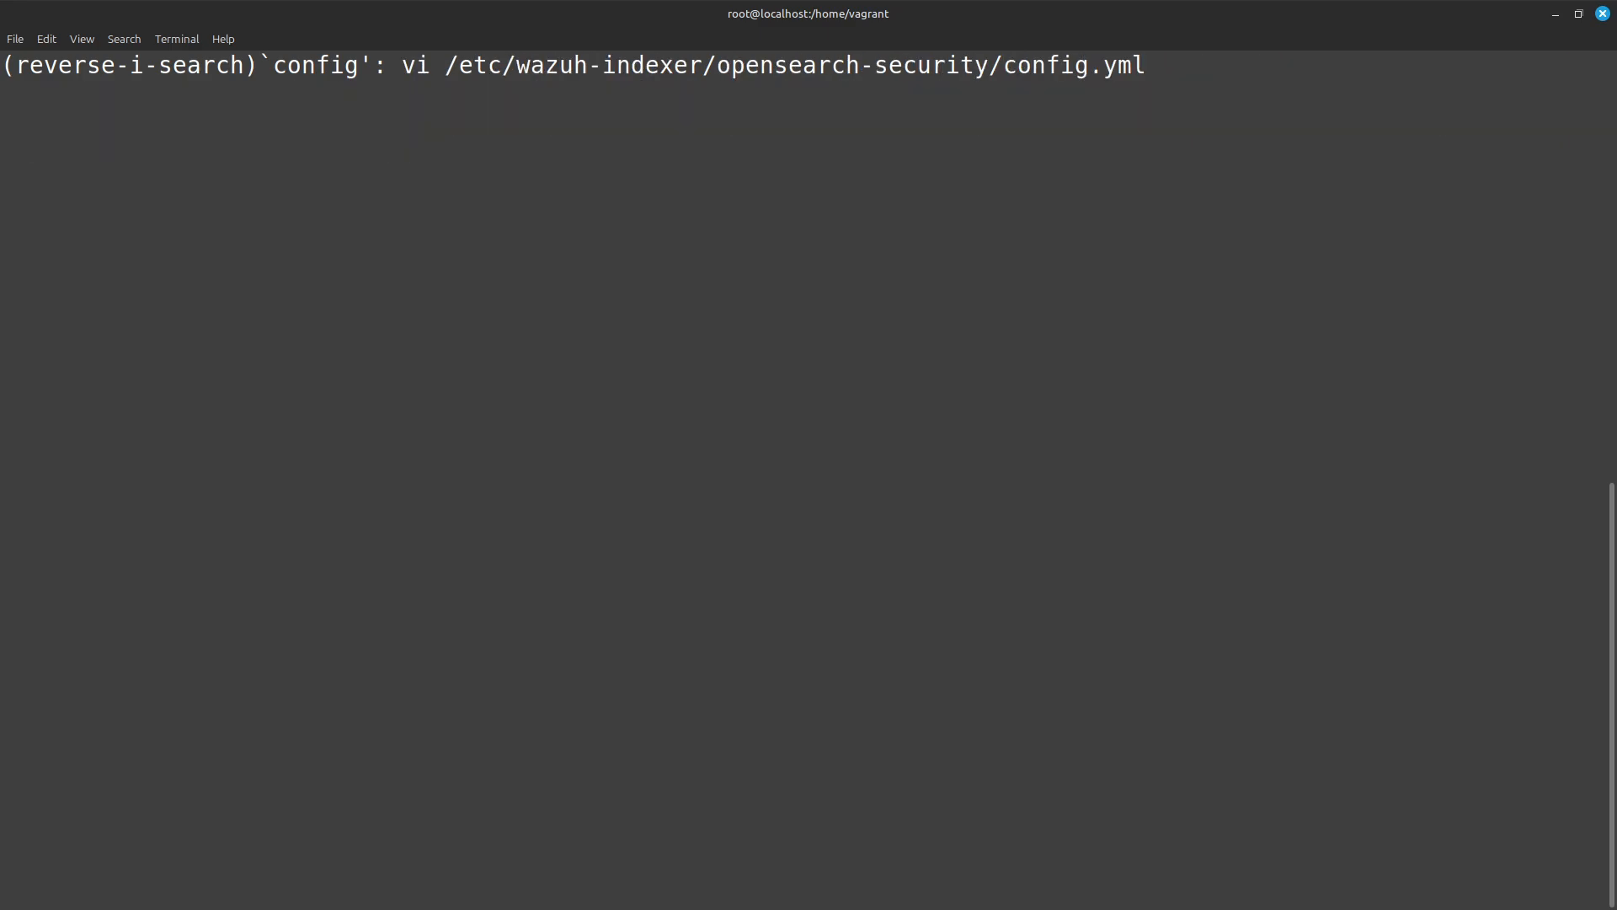
key("Return")
type("/sa")
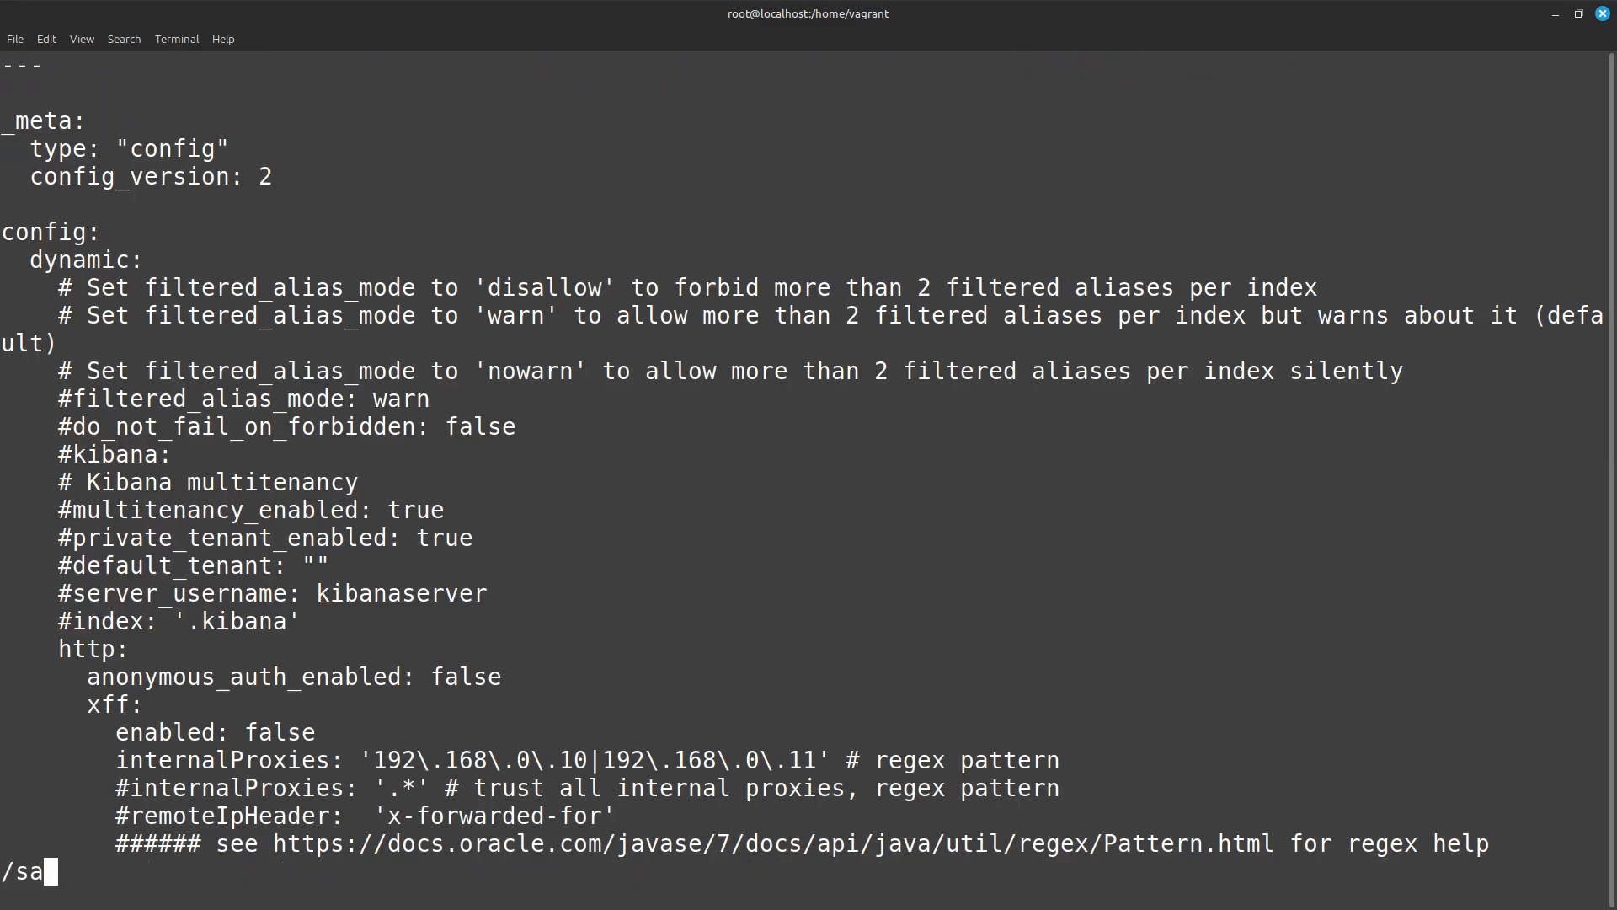
type("ml")
key("Return")
key("j")
key("j")
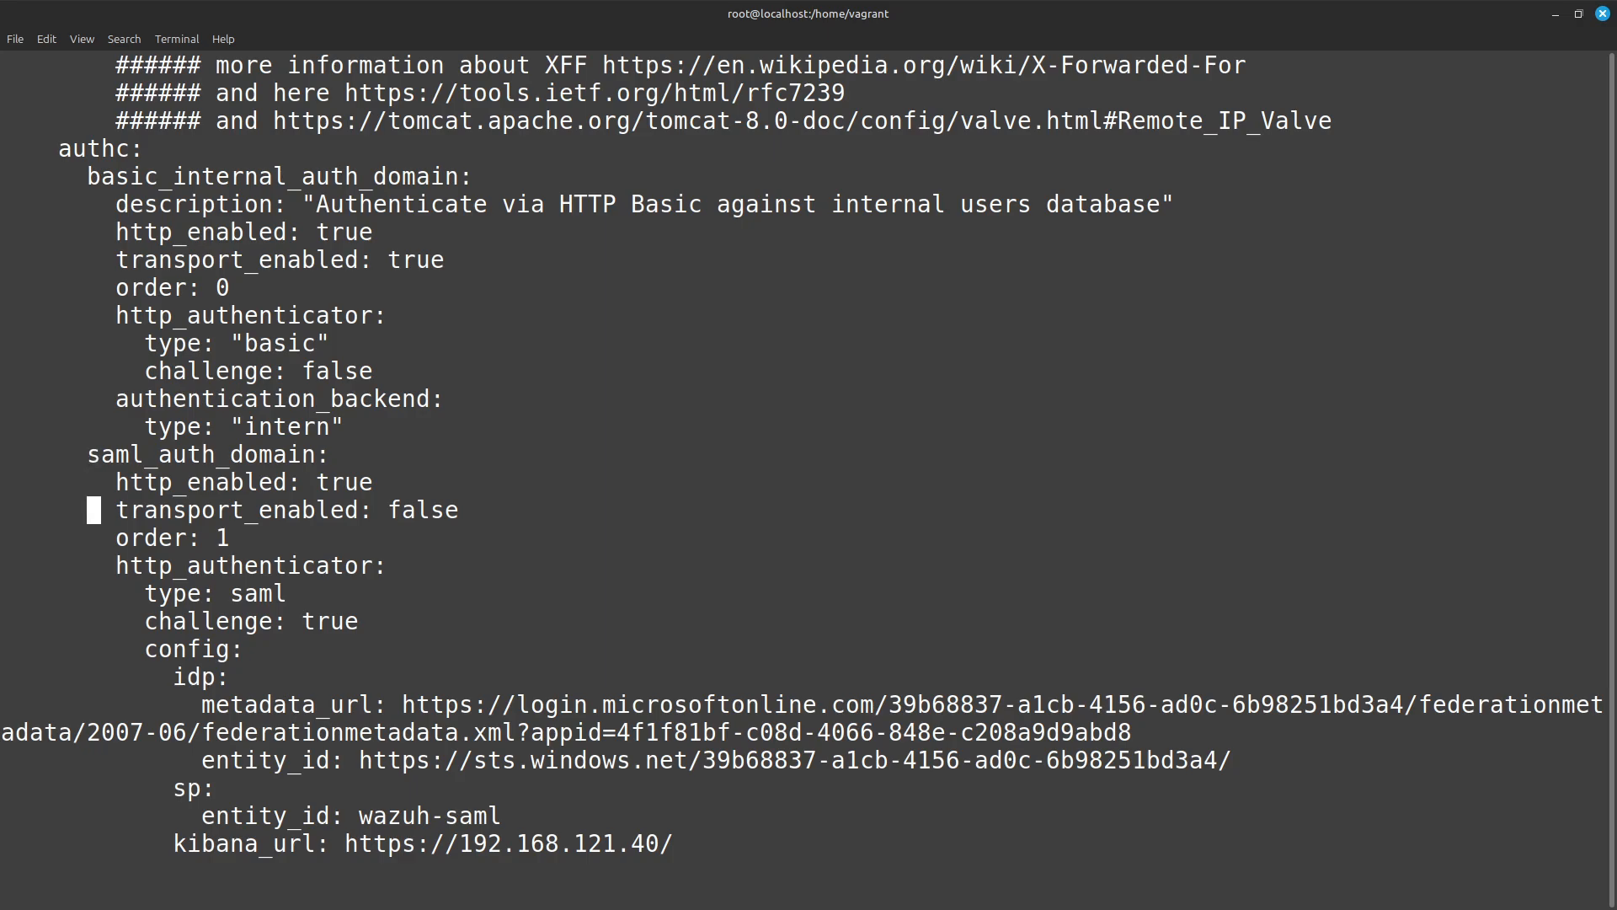
Delete the existing URL after metadata_url in the idp section of saml_auth_domain.
key("Up")
key("Up")
key("Up")
key("Up")
key("Up")
key("Up")
key("Up")
key("Up")
key("Up")
key("Up")
key("Up")
key("Up")
key("Up")
key("Down")
key("Down")
key("Down")
key("Down")
key("Down")
key("Down")
key("Down")
key("Down")
key("Down")
key("Down")
key("Down")
key("Down")
key("Down")
key("Down")
key("Down")
key("Down")
key("Down")
key("Down")
key("Down")
key("Down")
key("Right")
key("Right")
key("Right")
key("Right")
key("Right")
key("Right")
key("Right")
key("Right")
key("Right")
key("Right")
key("Right")
key("Right")
key("Right")
key("Right")
key("Right")
key("Right")
key("Right")
key("Right")
key("Right")
key("Right")
key("shift+d")
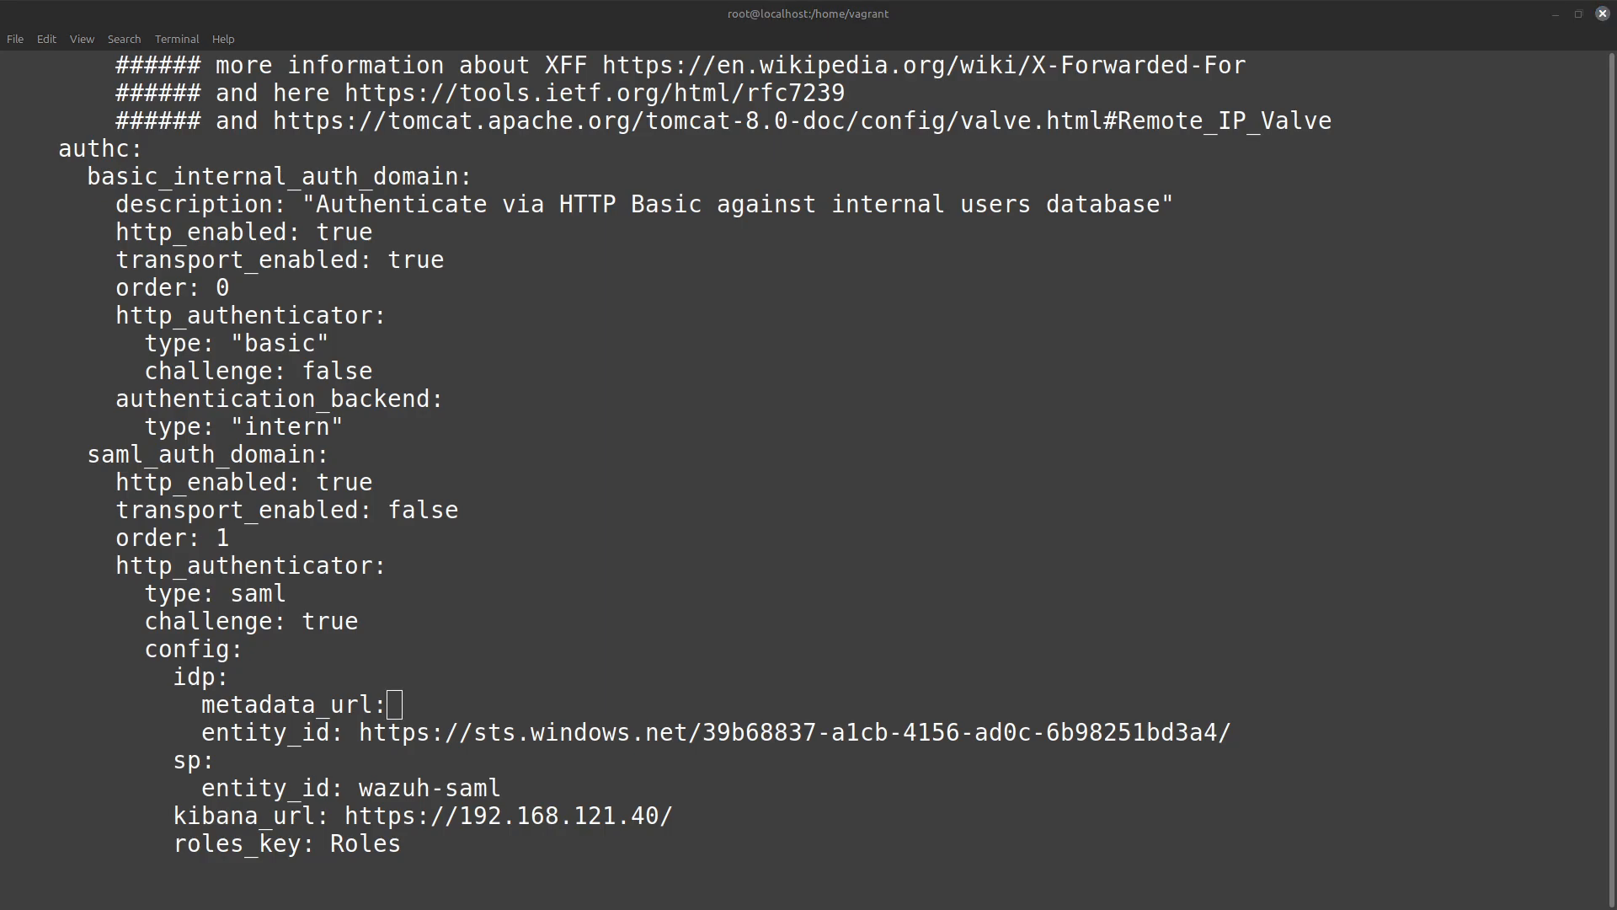
Switch to the Obsidian note, copy its idp.metadata_url value, and return to config.yml in the terminal.
key("alt+Tab")
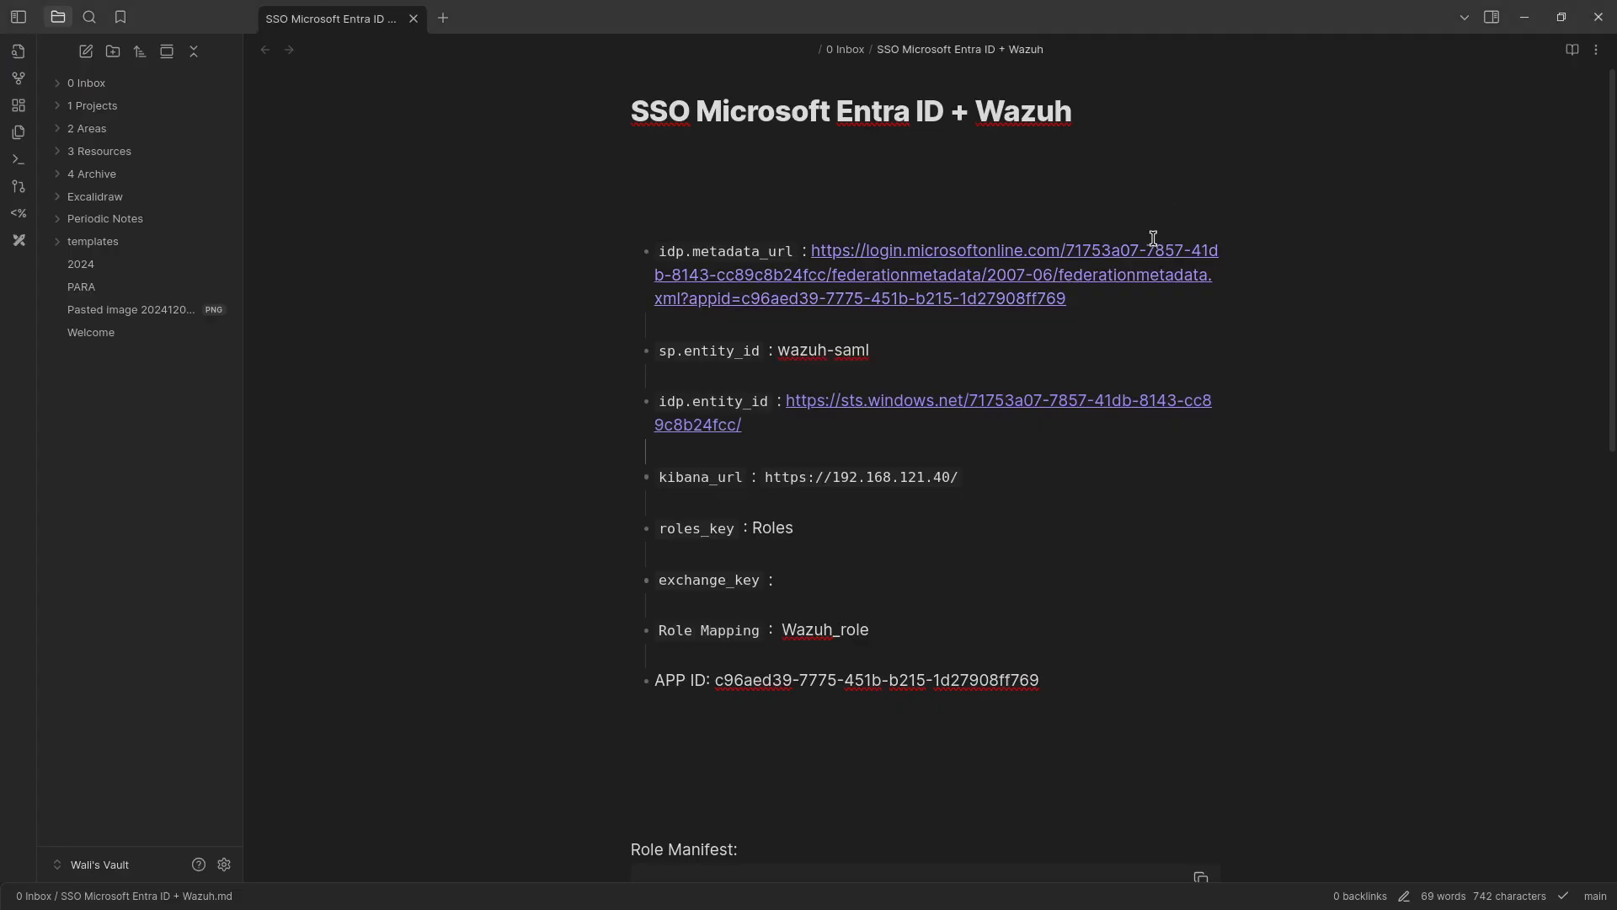
left_click_drag(1063, 312, 814, 260)
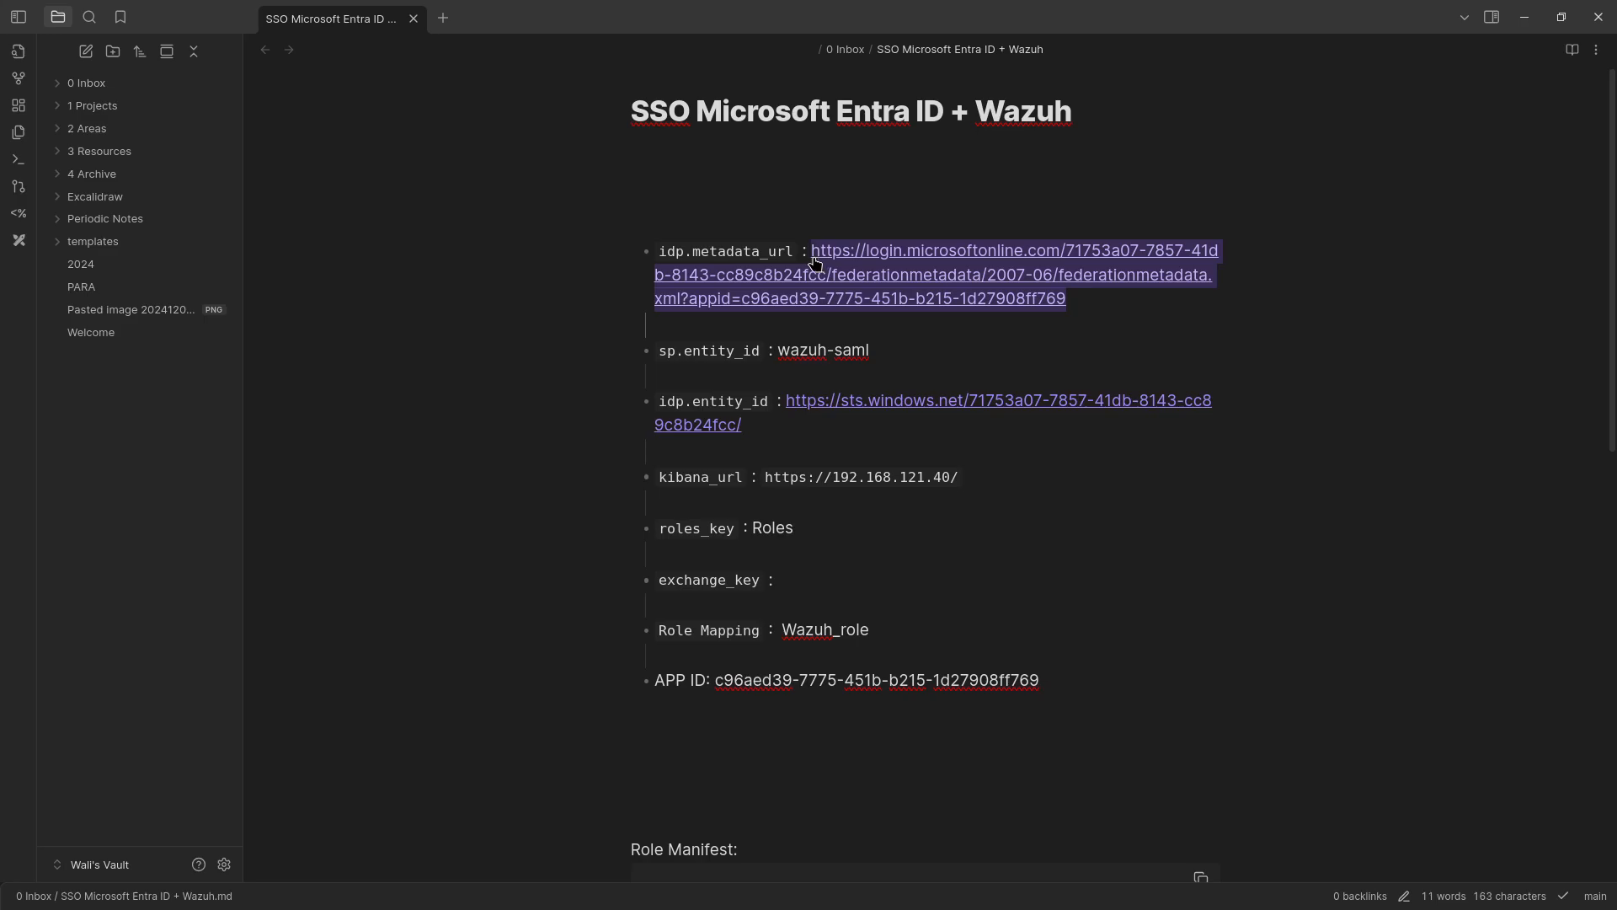
left_click(822, 259)
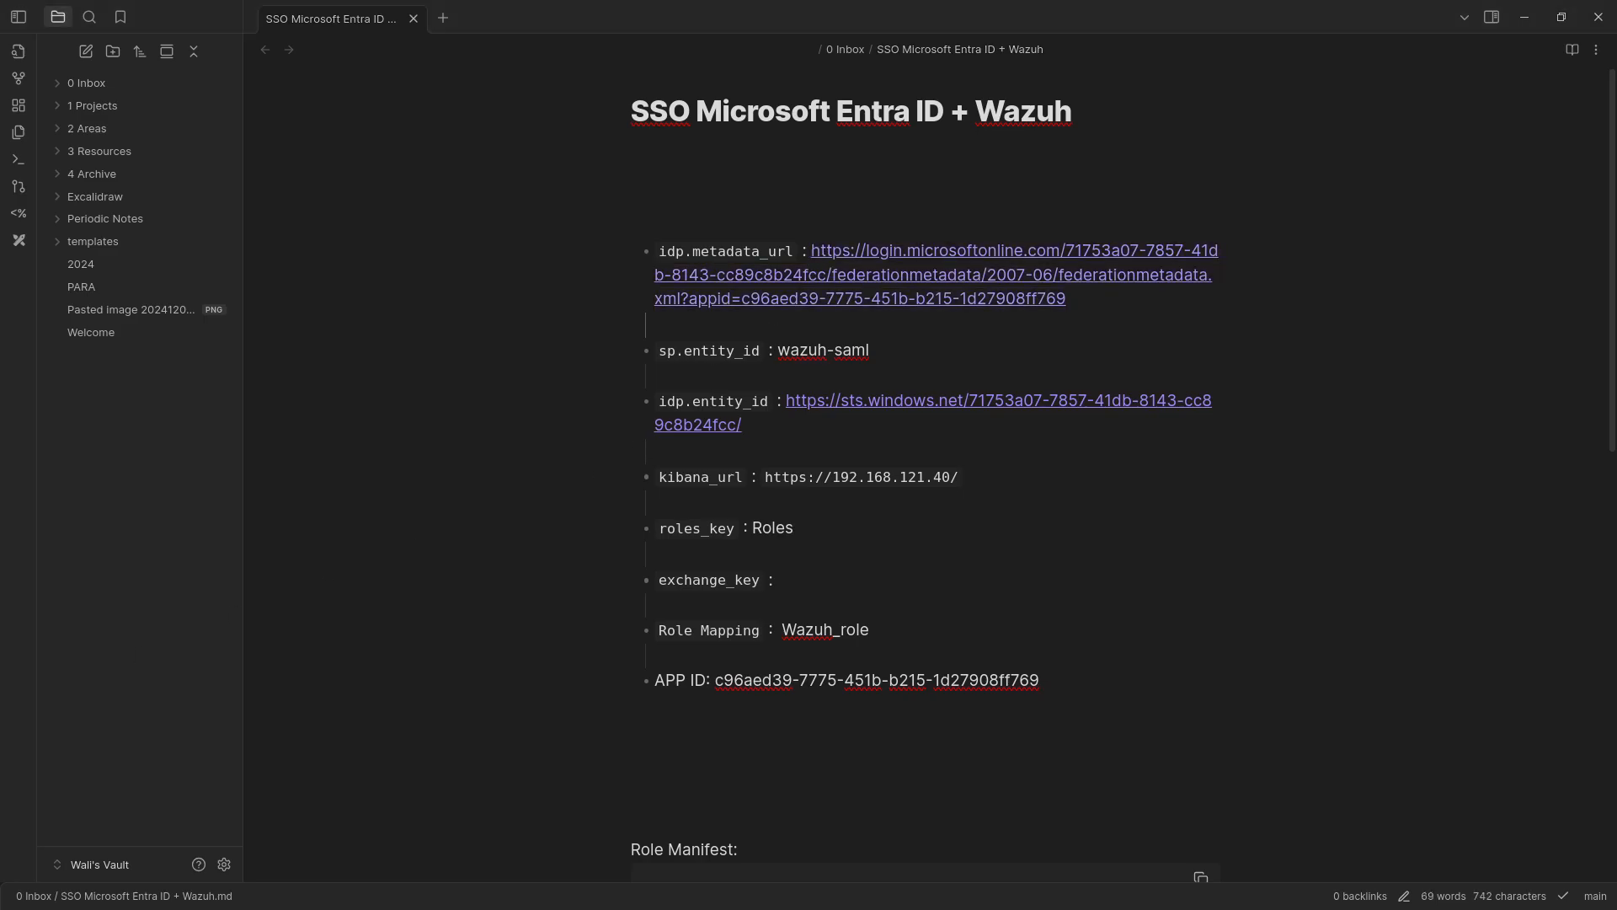
key("alt+Tab")
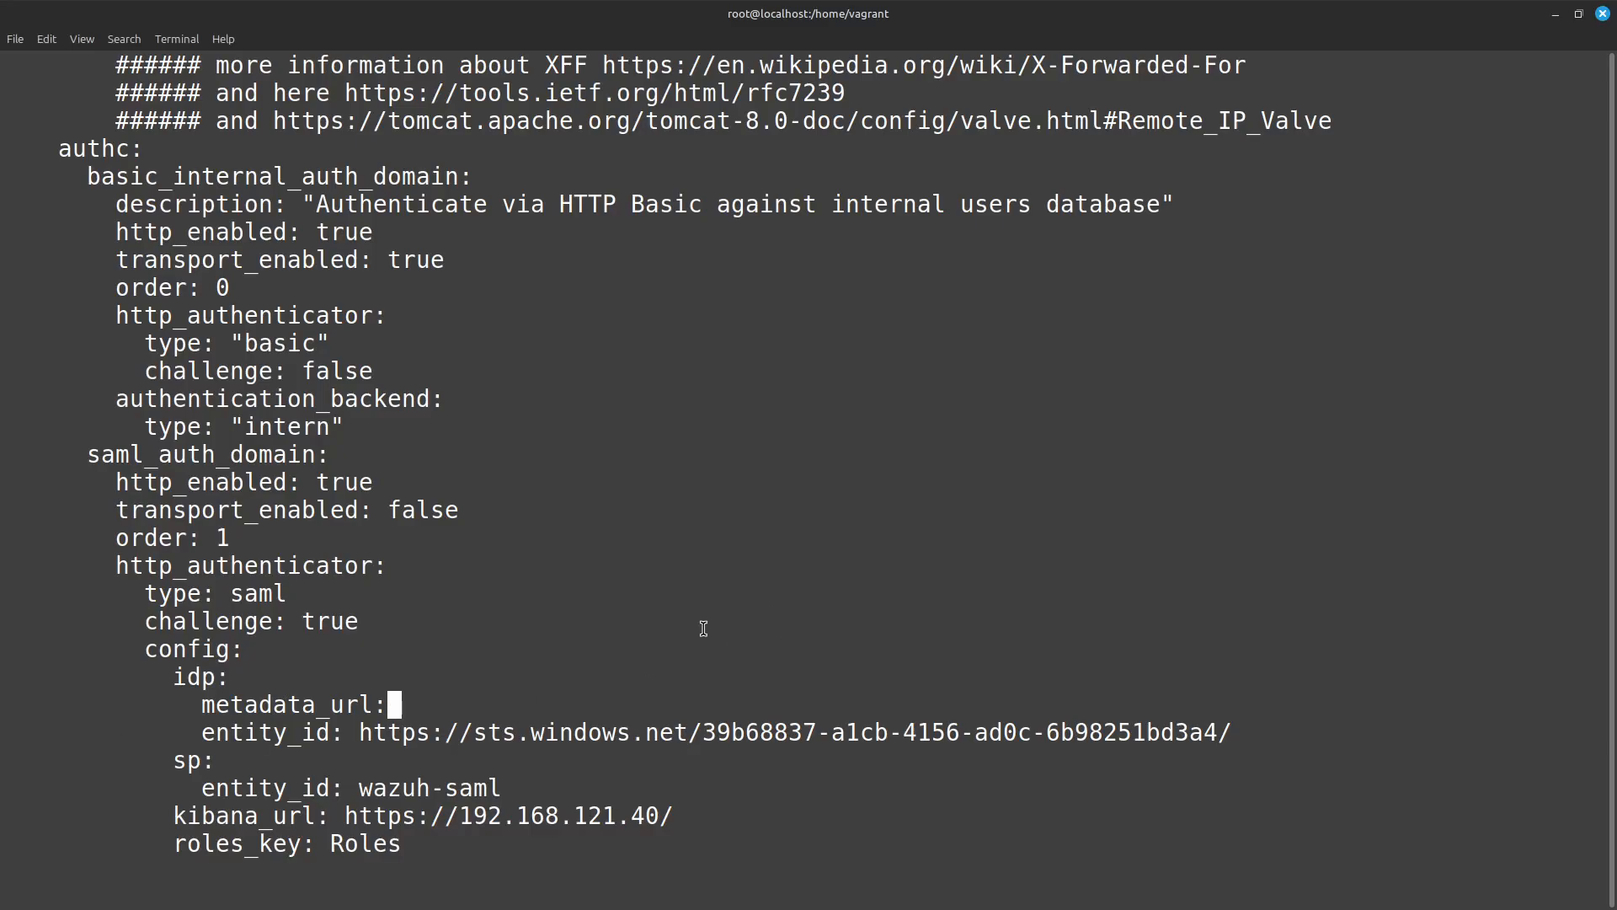
key("i")
key("ctrl+shift+v")
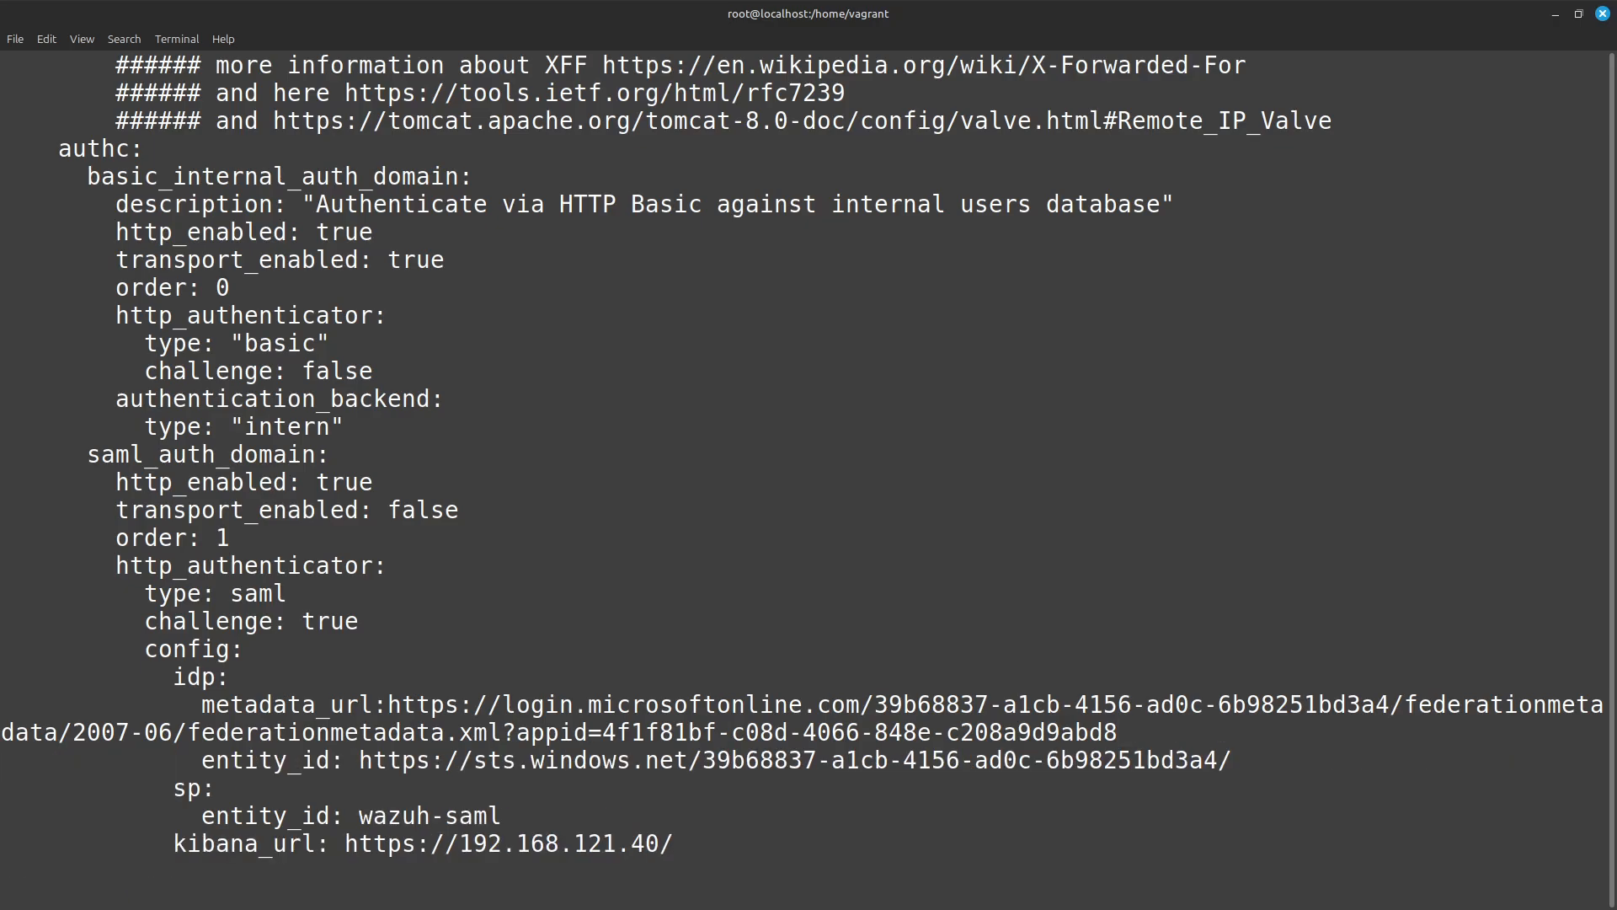
key("u")
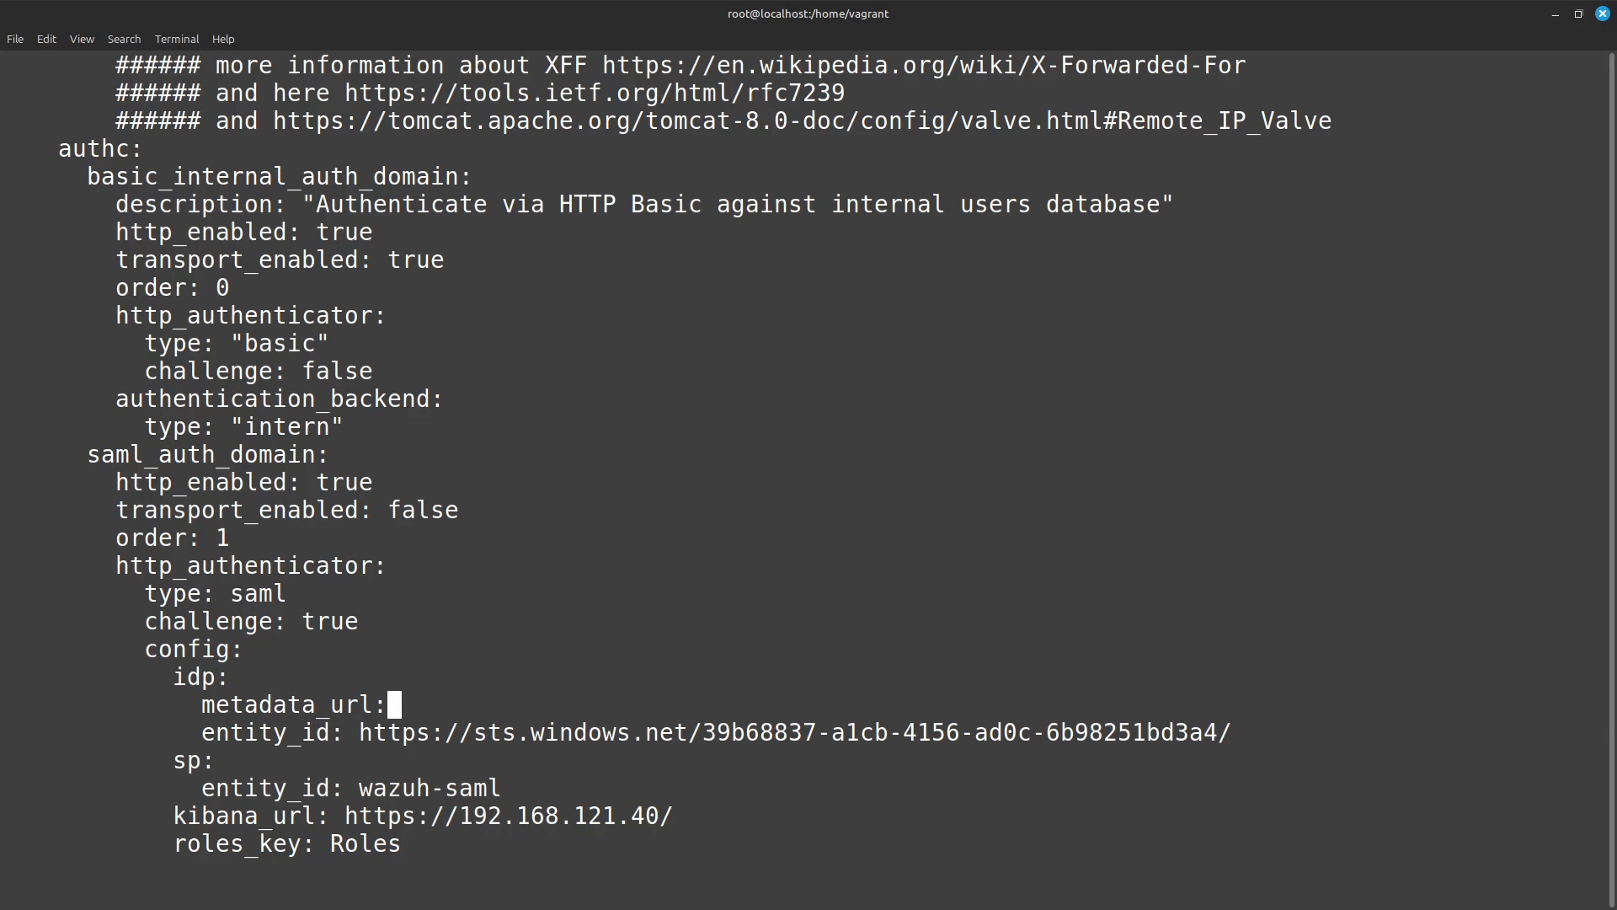
Enter the copied federation metadata URL, preceded by a space, as the idp metadata_url in saml_auth_domain.
key("i")
key("BackSpace")
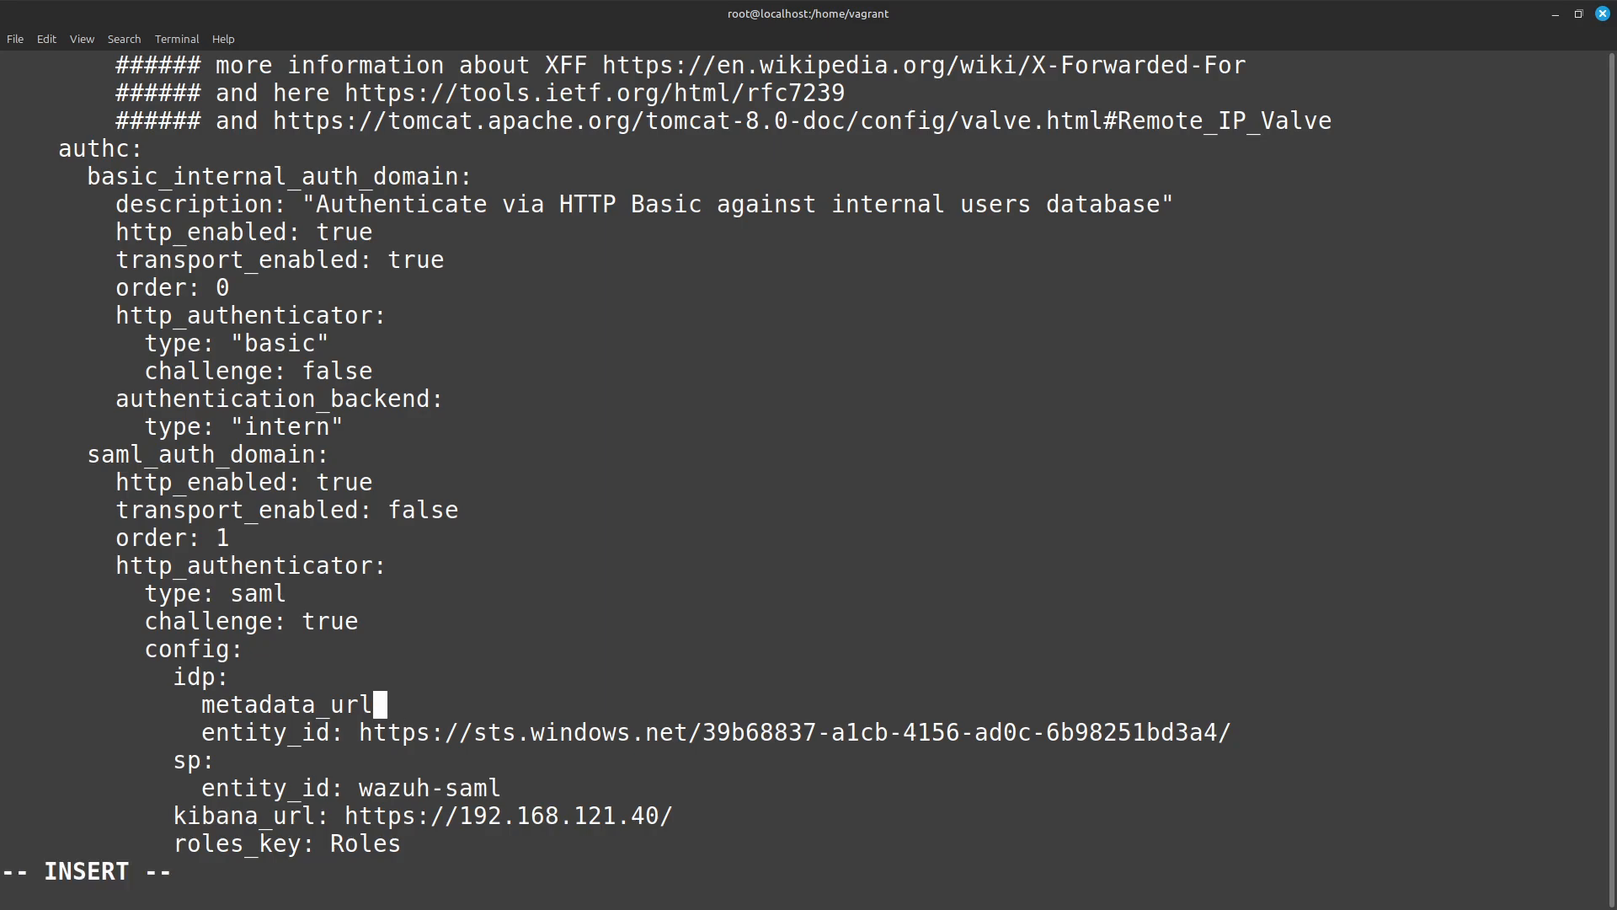
type(":")
key("ctrl+shift+v")
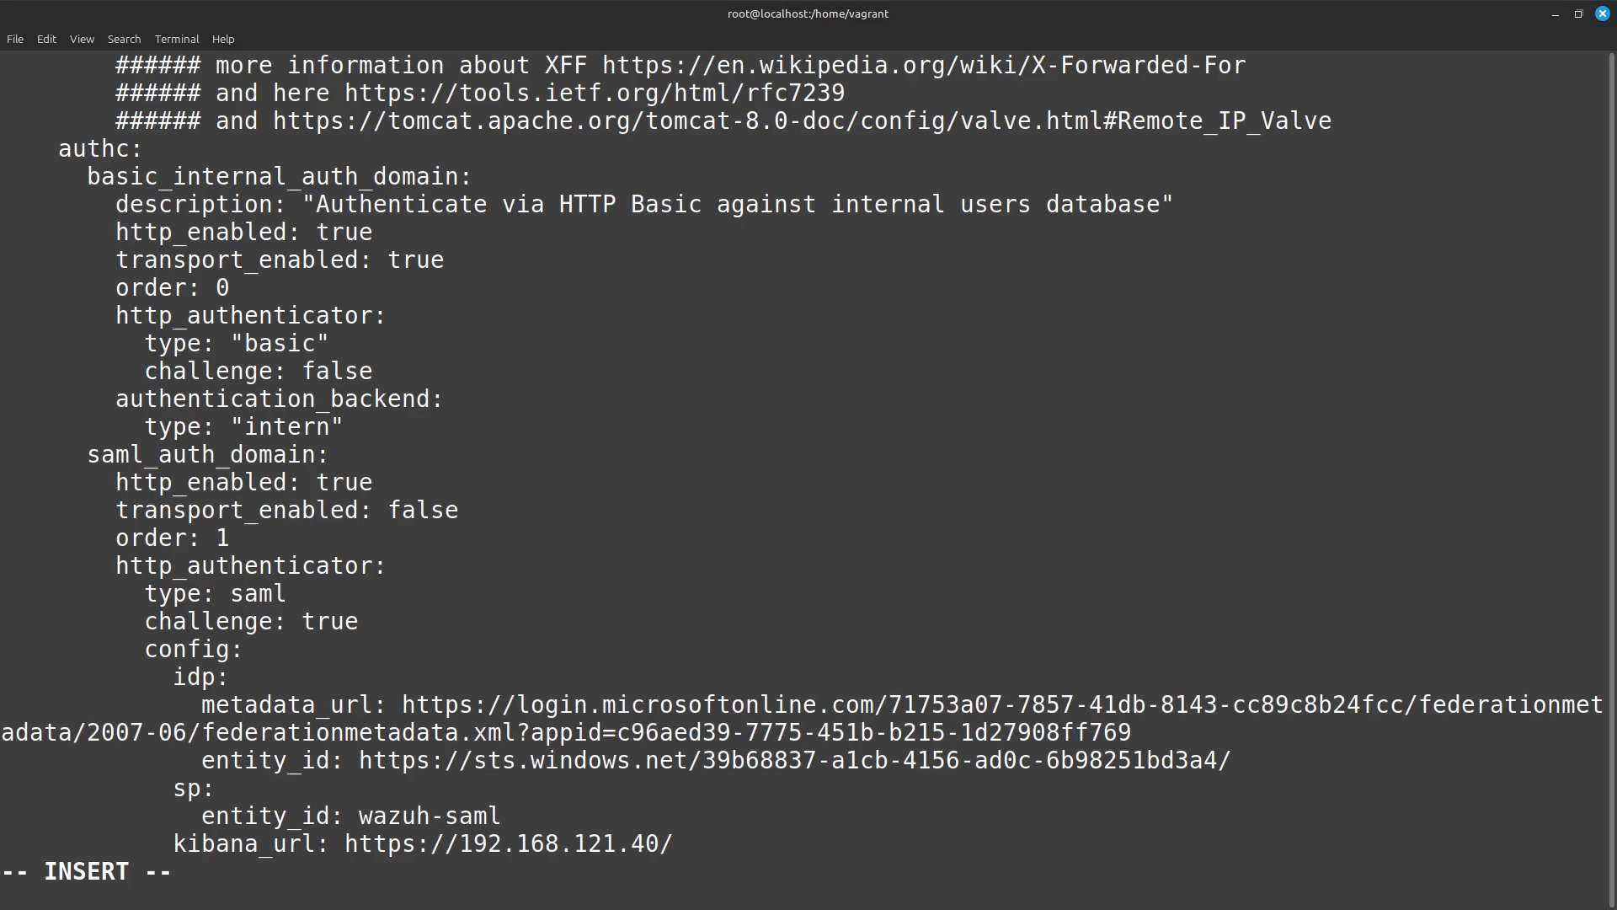
key("Escape")
Delete the existing sts.windows.net URL after entity_id in the idp section of saml_auth_domain.
key("Down")
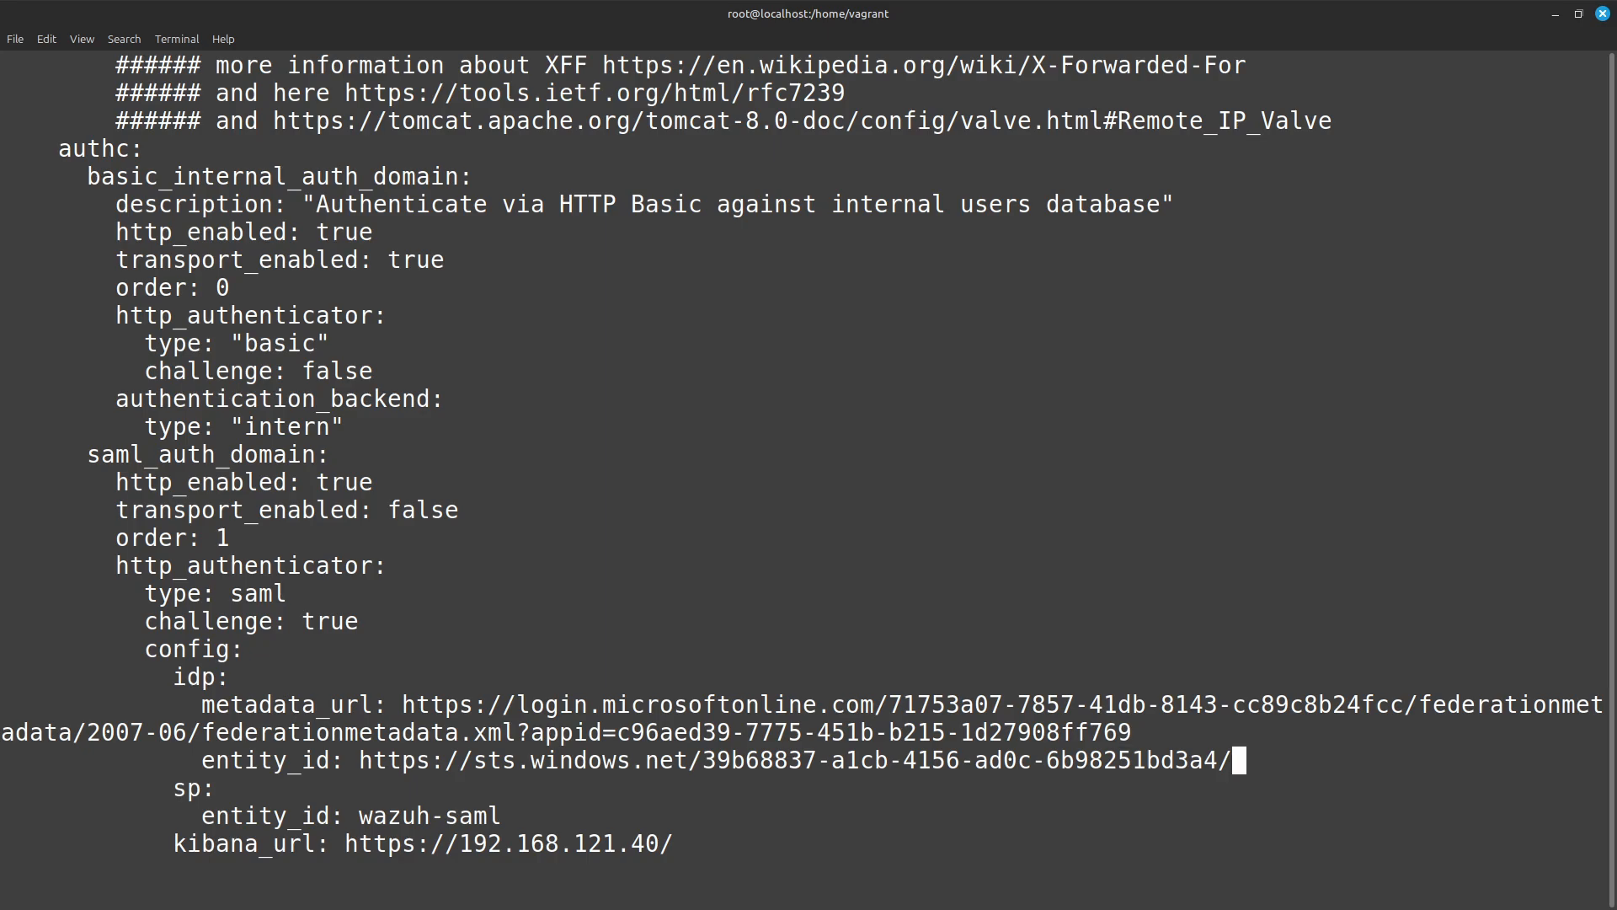
key("Left")
key("Left")
key("Left")
key("Left")
key("Left")
key("Left")
key("Left")
key("Left")
key("Left")
key("Left")
key("Left")
key("Left")
key("Left")
key("Left")
key("Left")
key("Left")
key("Left")
key("Left")
key("Left")
key("Left")
key("Left")
key("Left")
key("Left")
key("Left")
key("Left")
key("Left")
key("Left")
key("Left")
key("Left")
key("Left")
key("Left")
key("Left")
key("Left")
key("Left")
key("D")
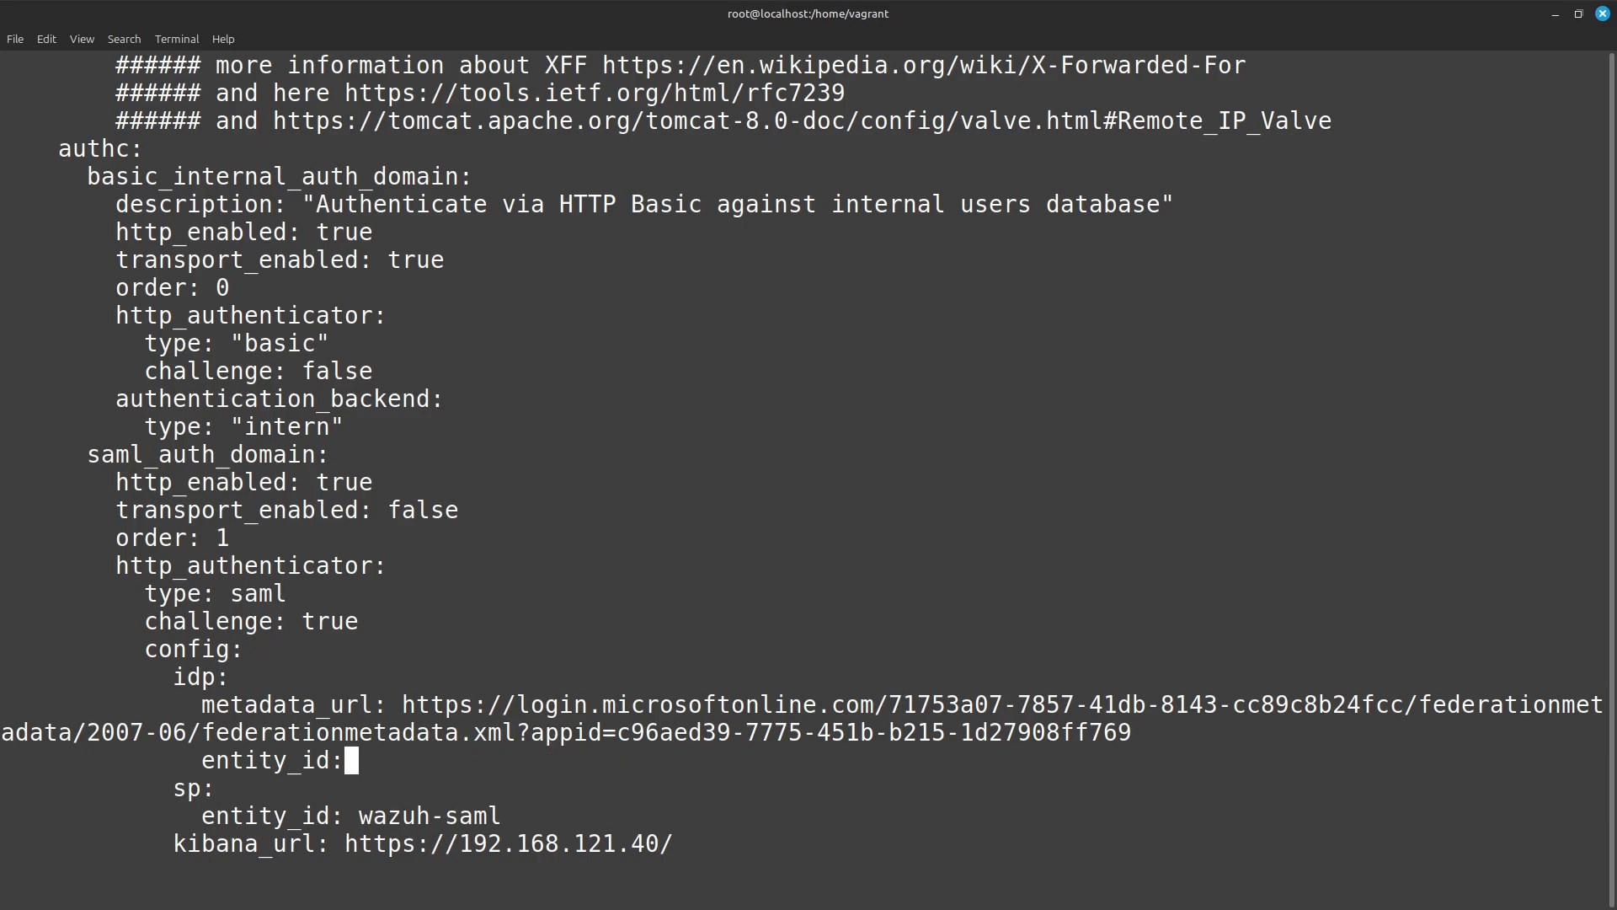
Copy idp.entity_id from the Obsidian note and insert it as the idp entity_id in config.yml.
key("i")
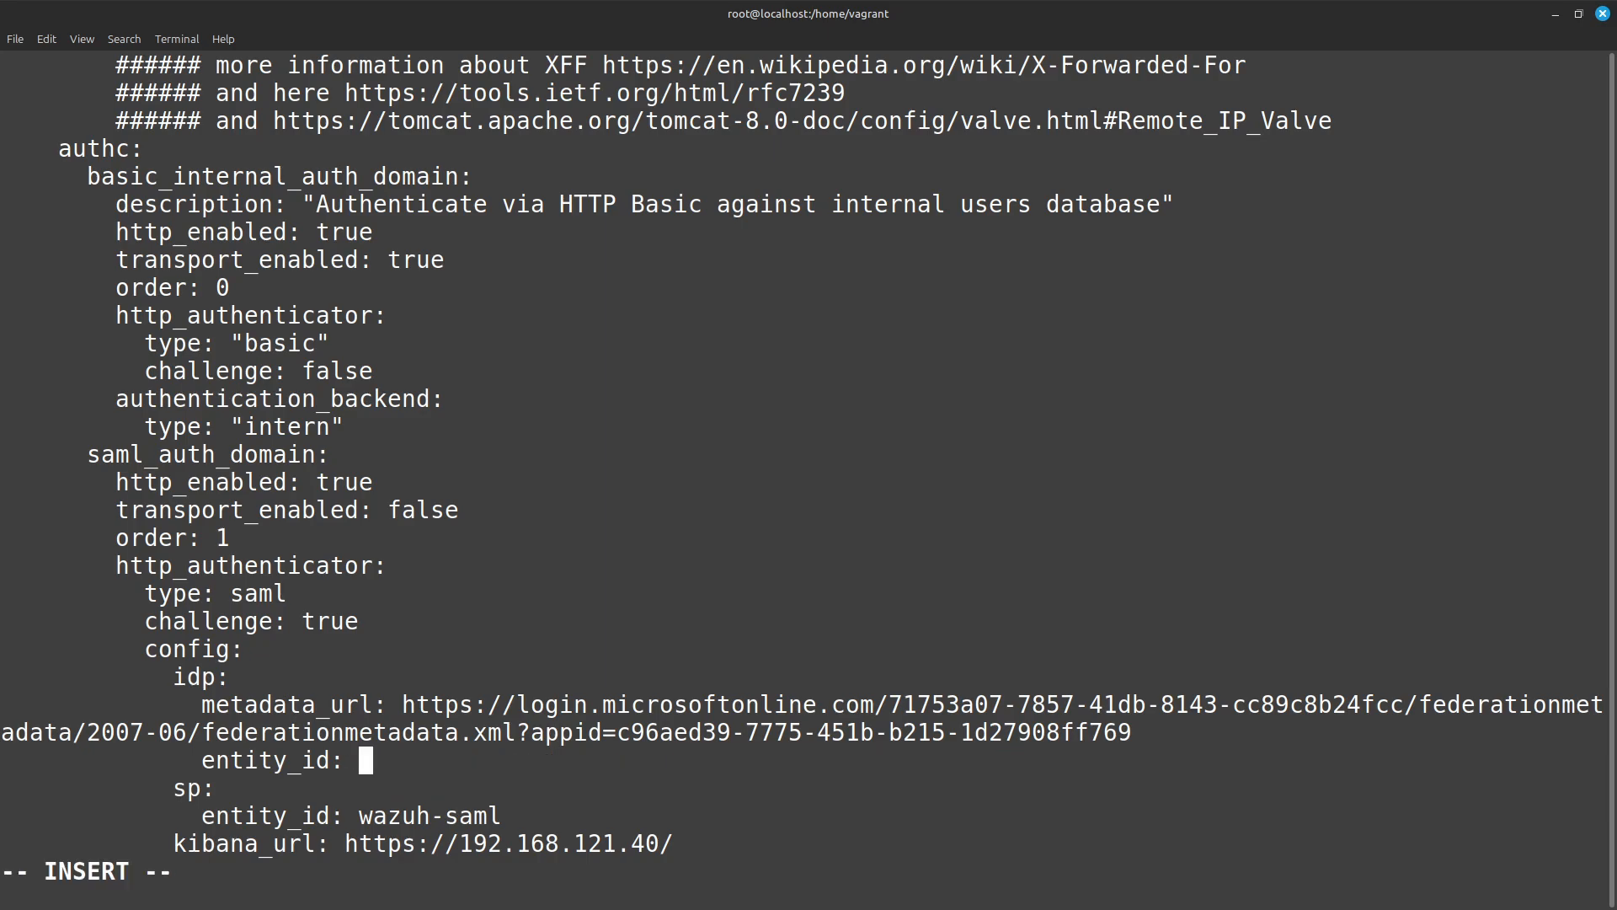
key("alt+Tab")
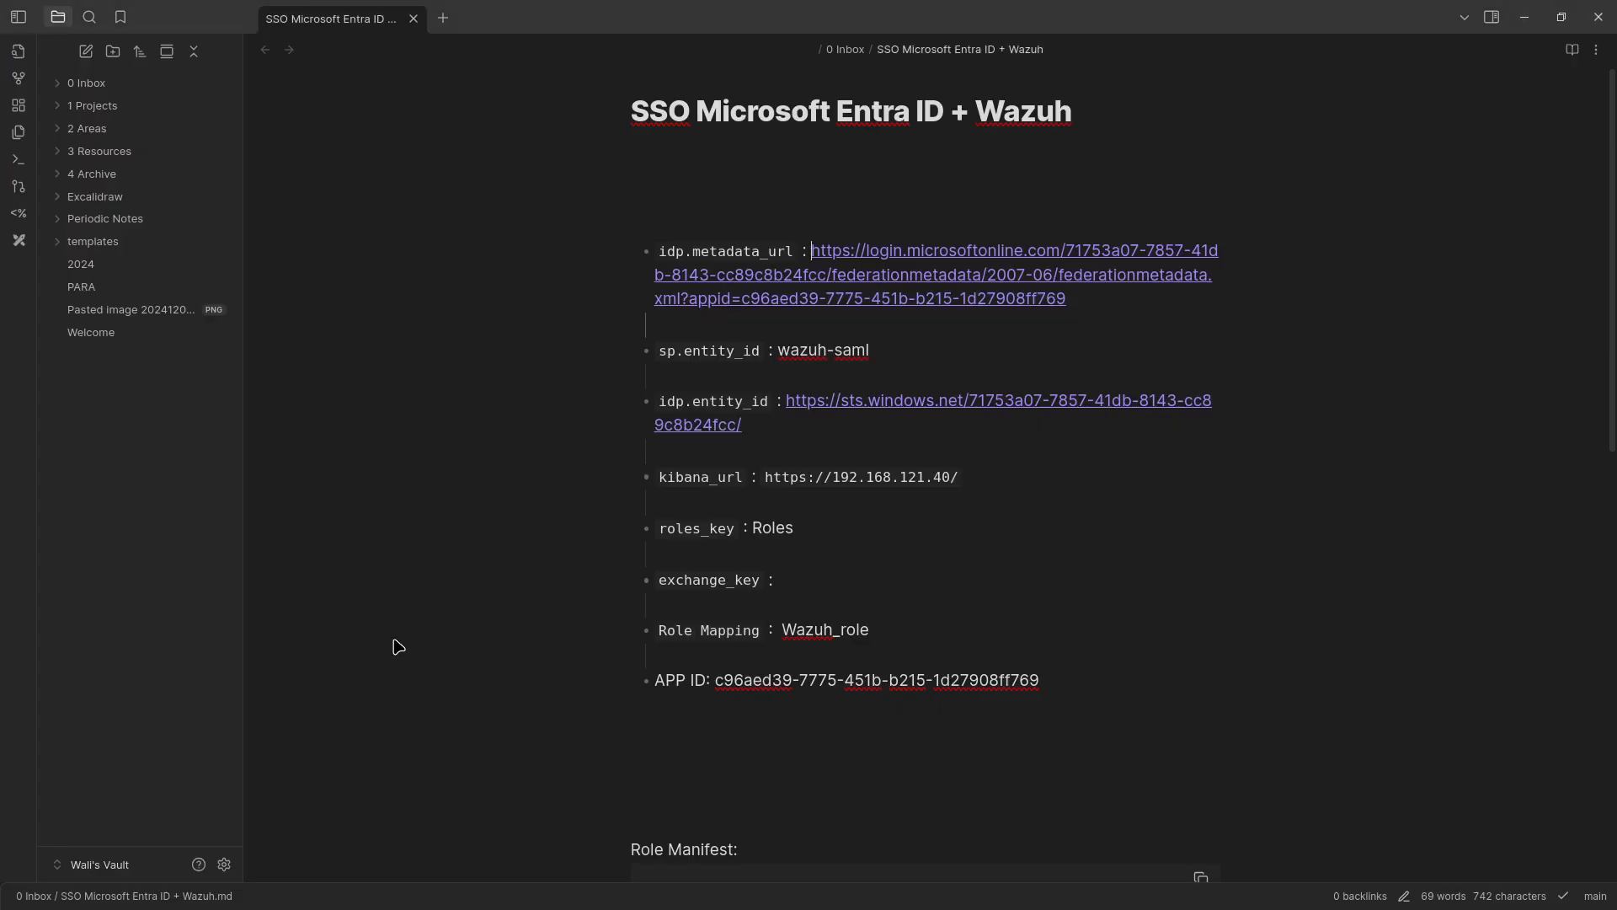
left_click_drag(754, 429, 784, 401)
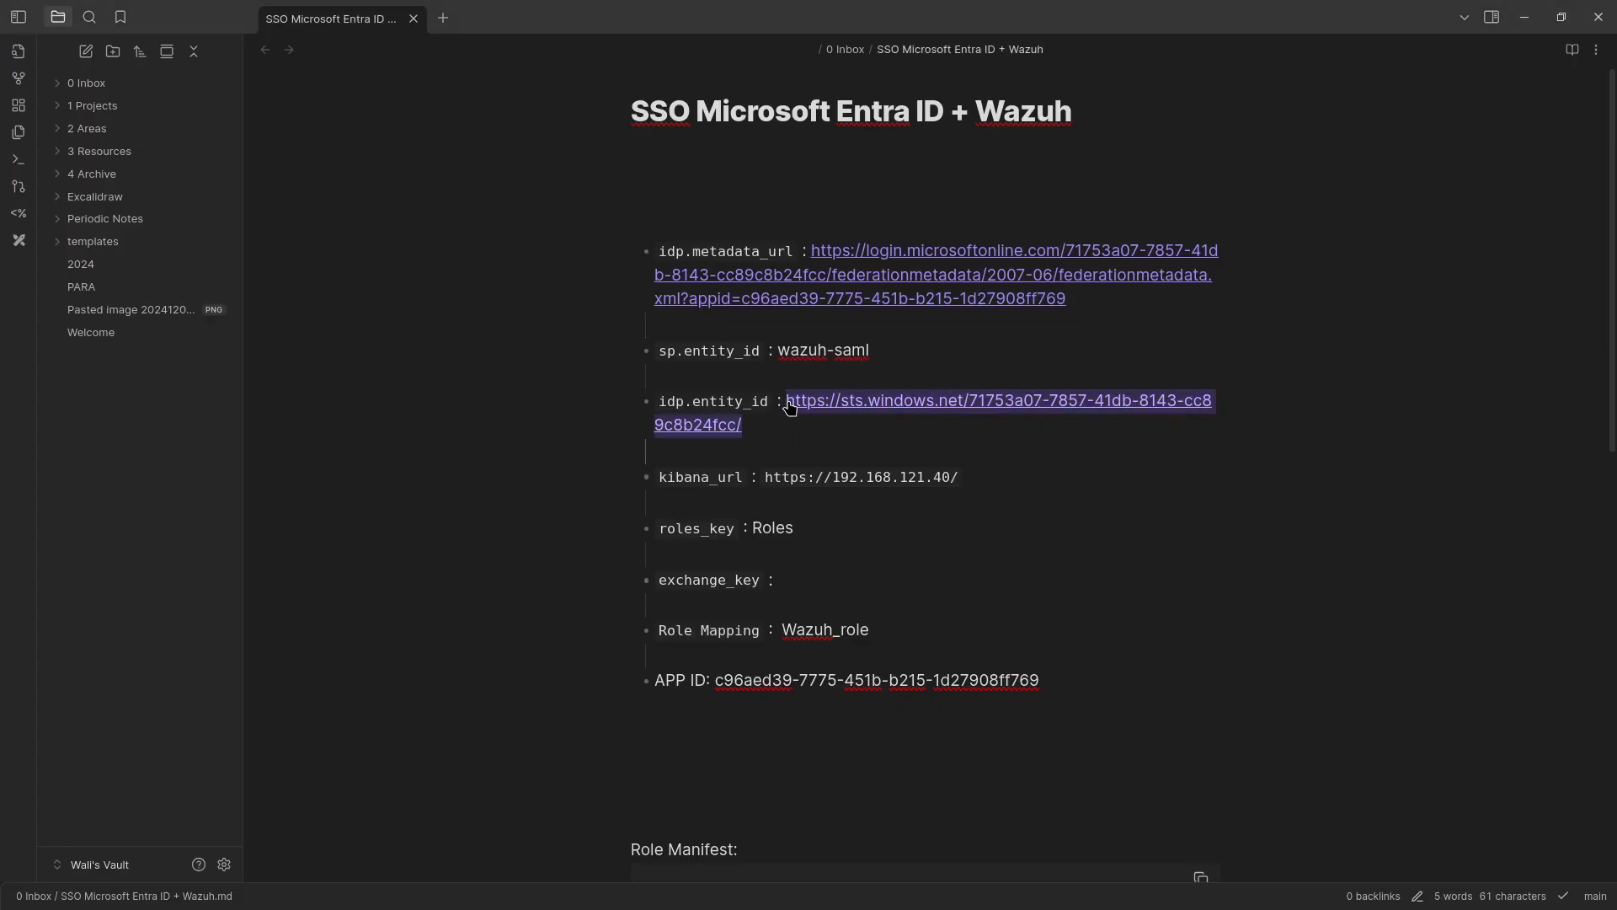
key("ctrl+c")
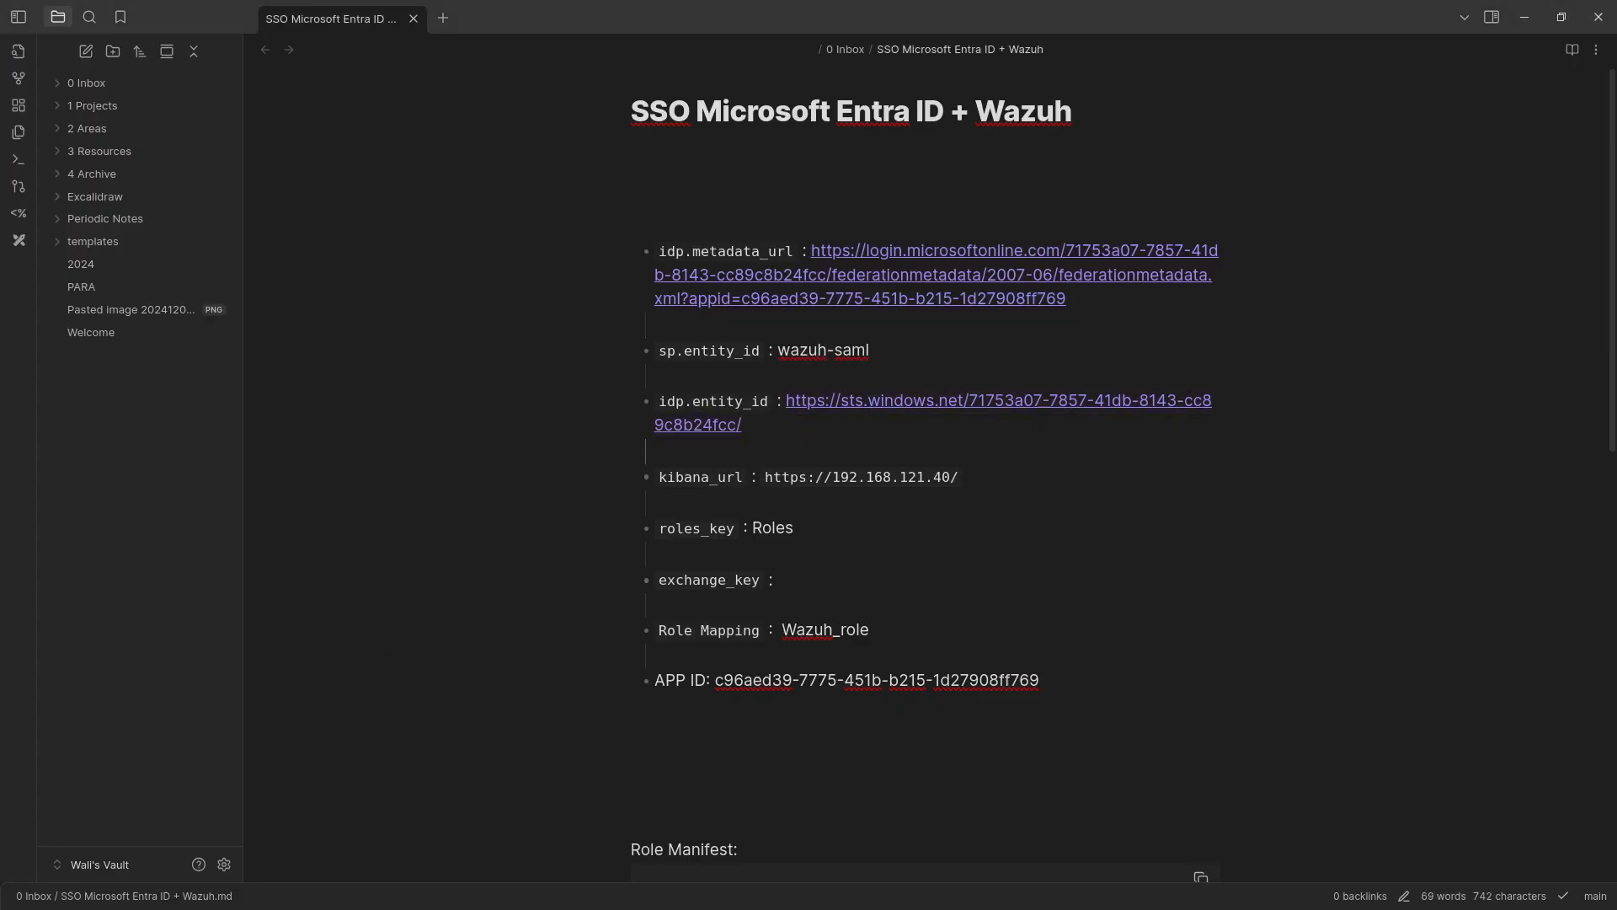
key("alt+Tab")
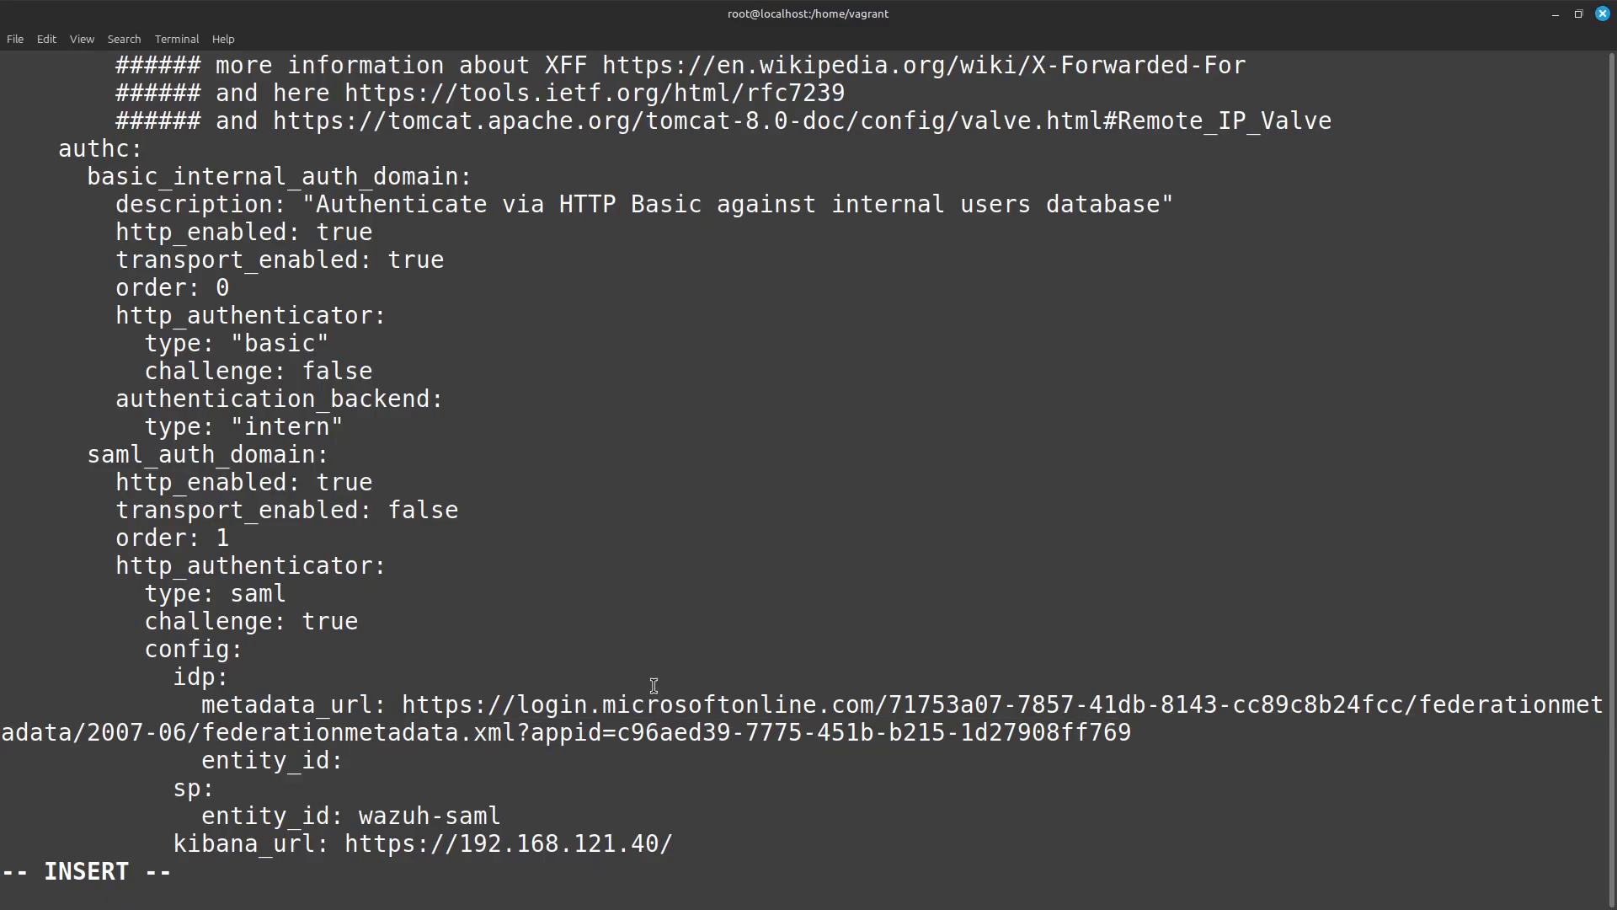
key("ctrl+shift+v")
Examine the remaining saml_auth_domain lines in config.yml: sp entity_id, kibana_url, roles_key, exchange_key and authentication_backend.
key("Down")
key("Down")
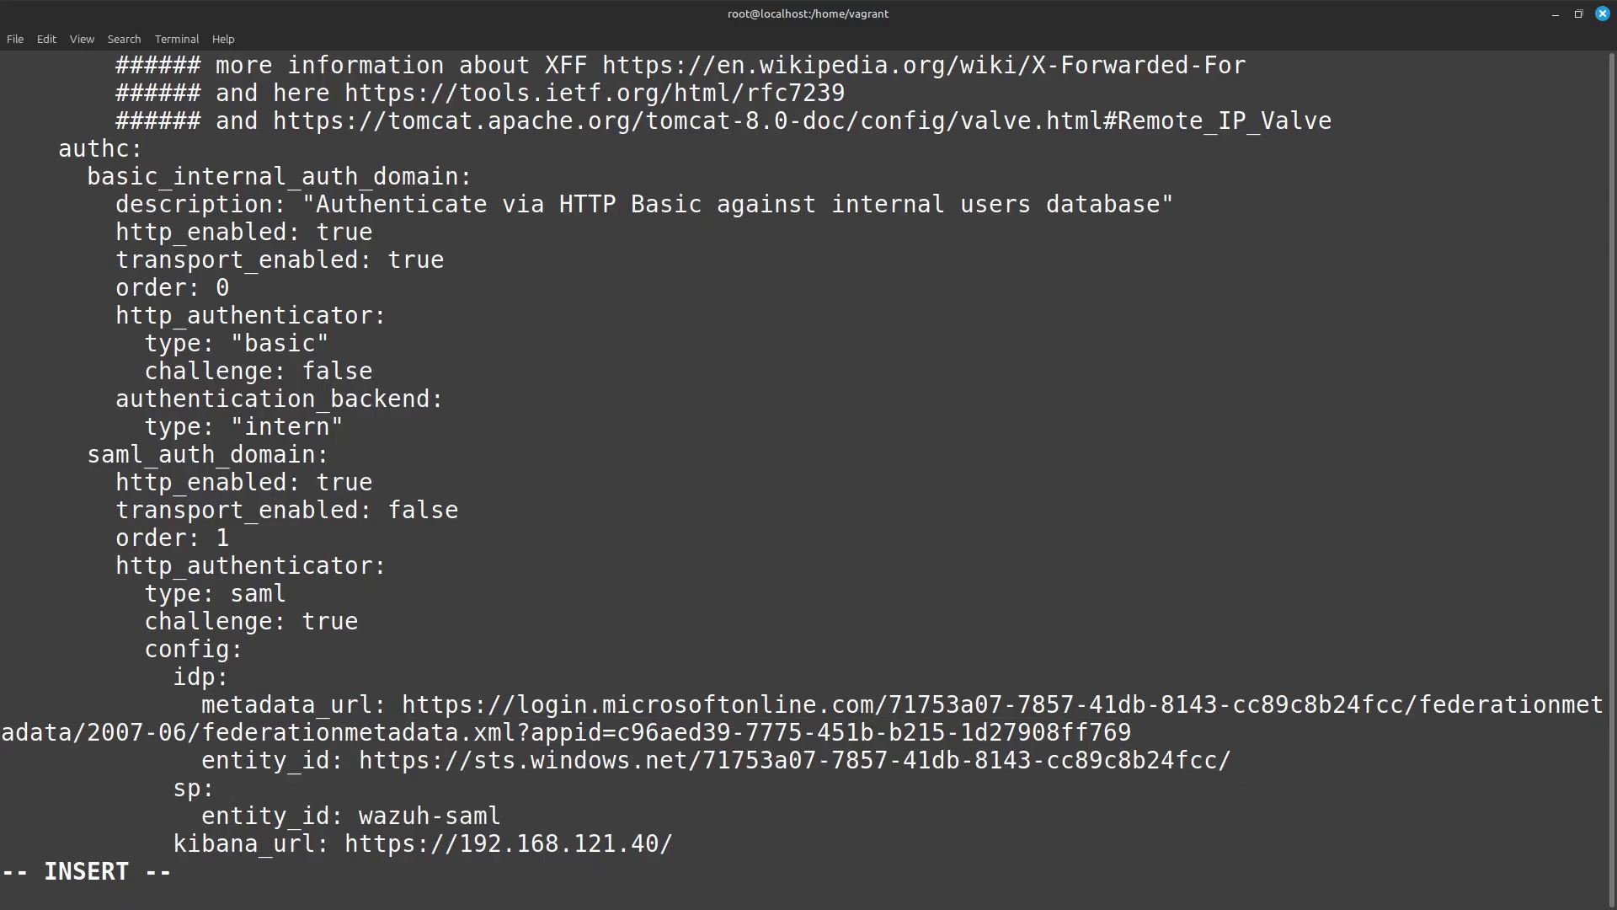
key("Down")
key("Return")
type("roles_key: Roles")
key("Return")
key("ctrl+shift+v")
key("Up")
key("Up")
key("Up")
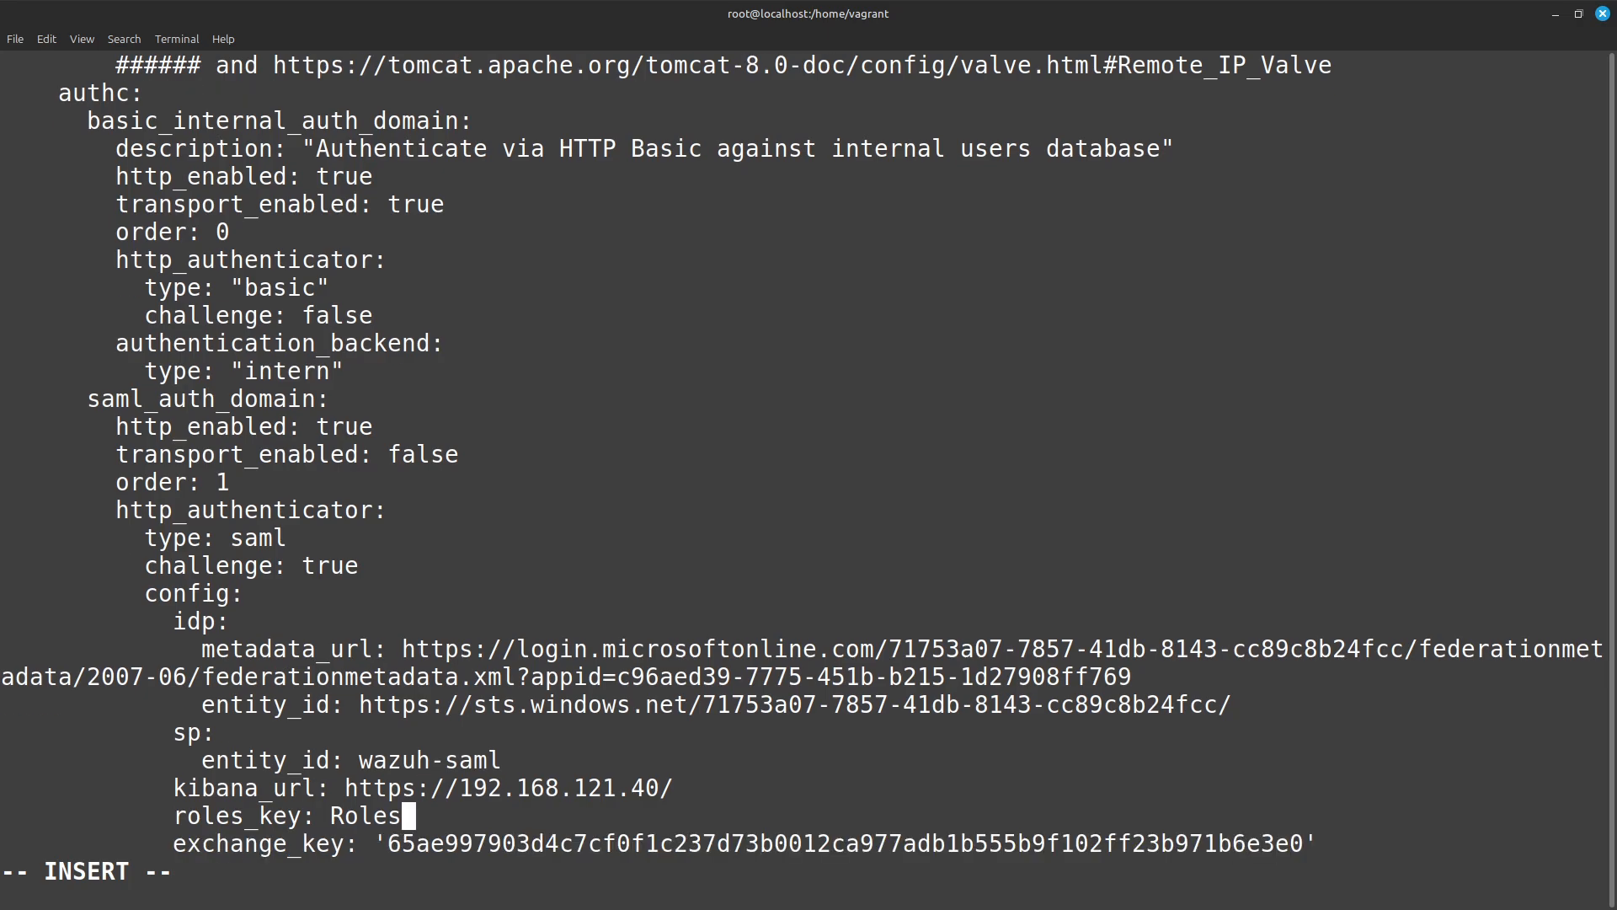
key("Down")
key("Down")
key("Down")
key("Up")
key("Down")
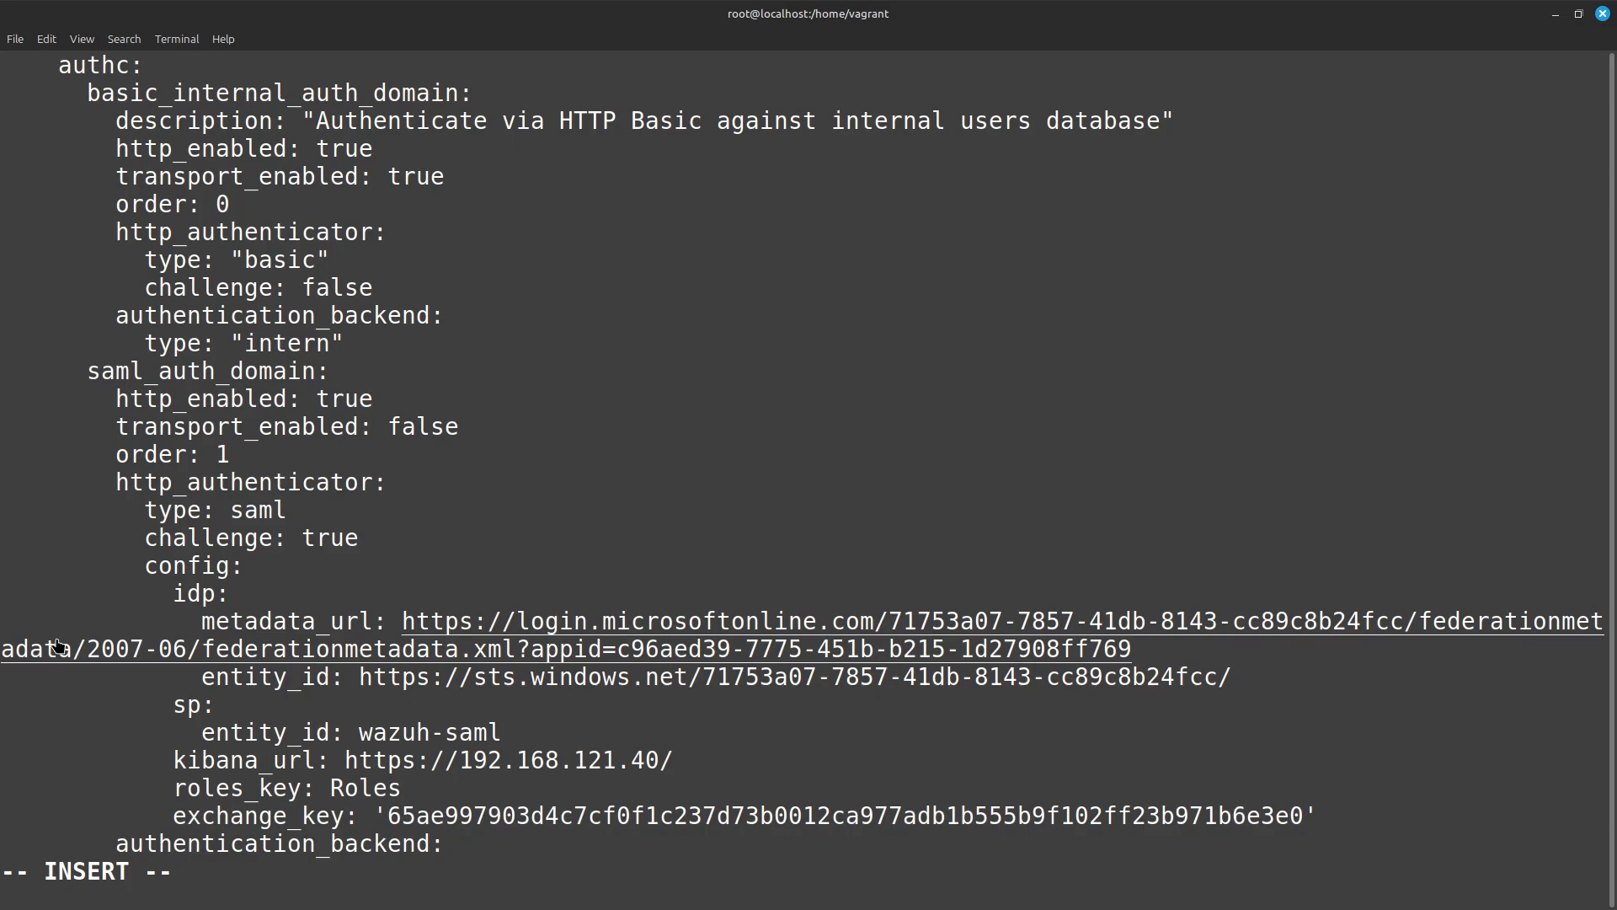
Save config.yml and quit vi with :wq.
key("alt+Tab")
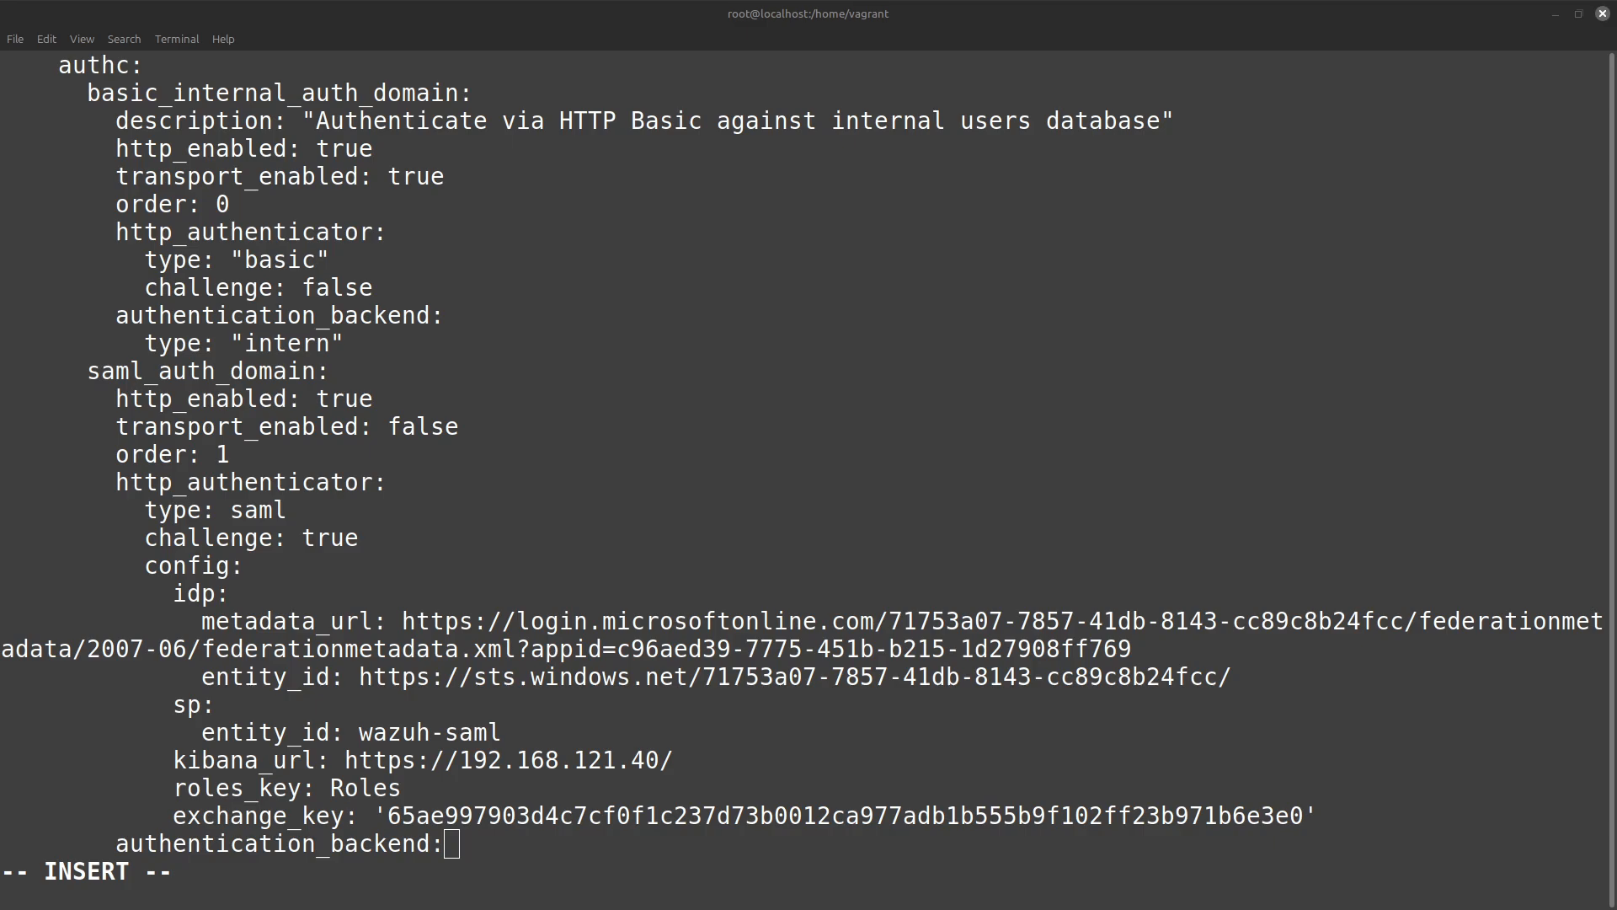
left_click(600, 843)
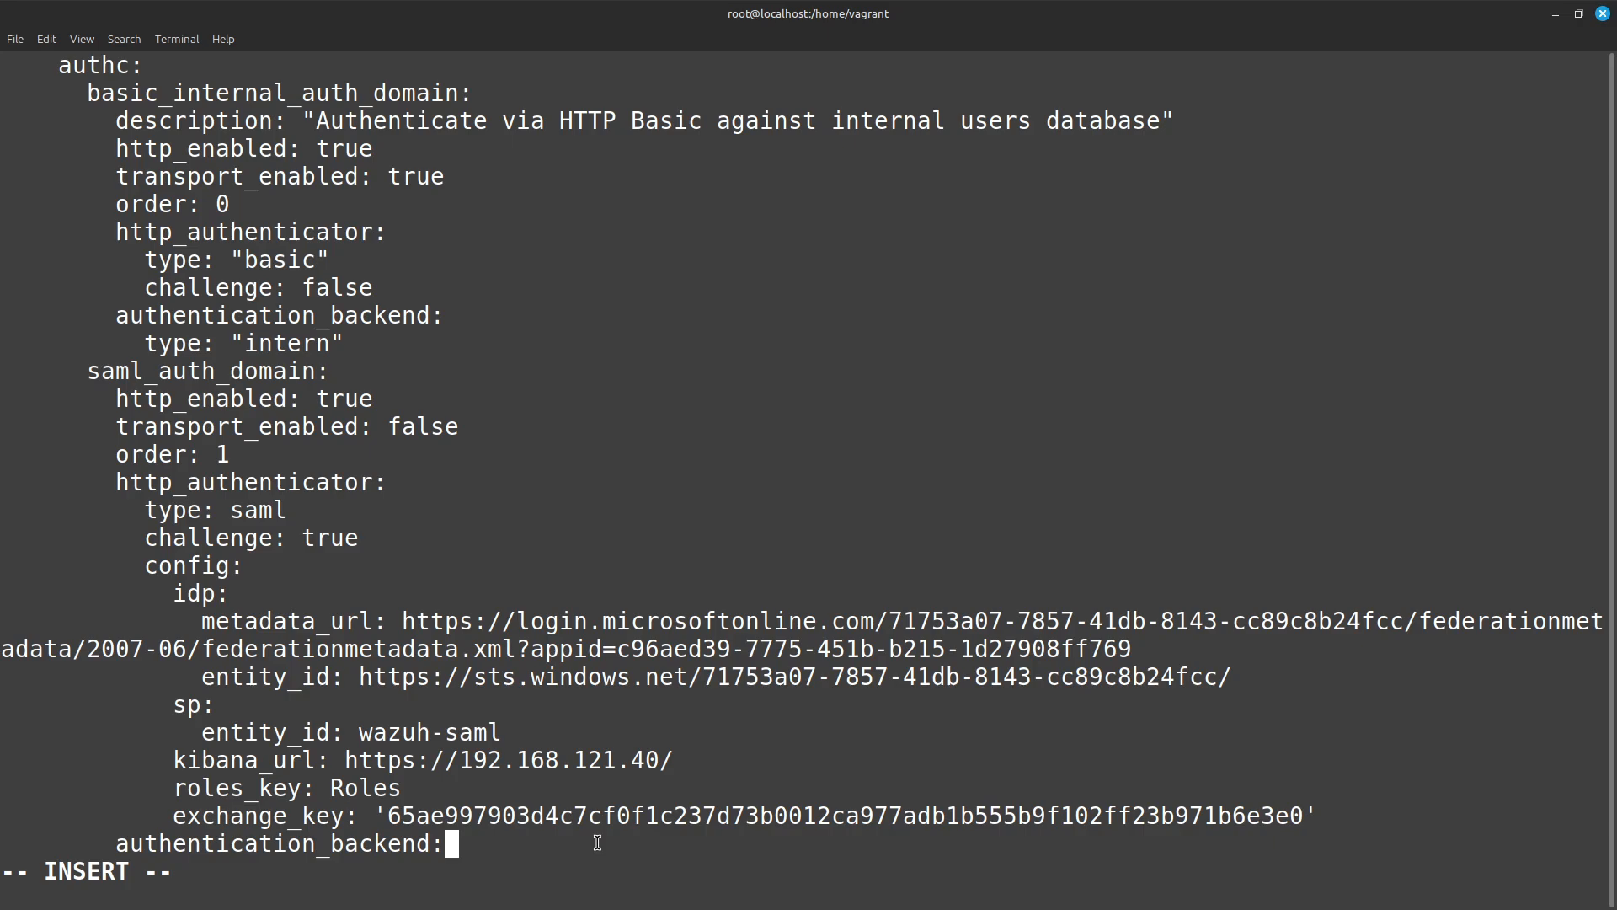
key("Escape")
type(":wq")
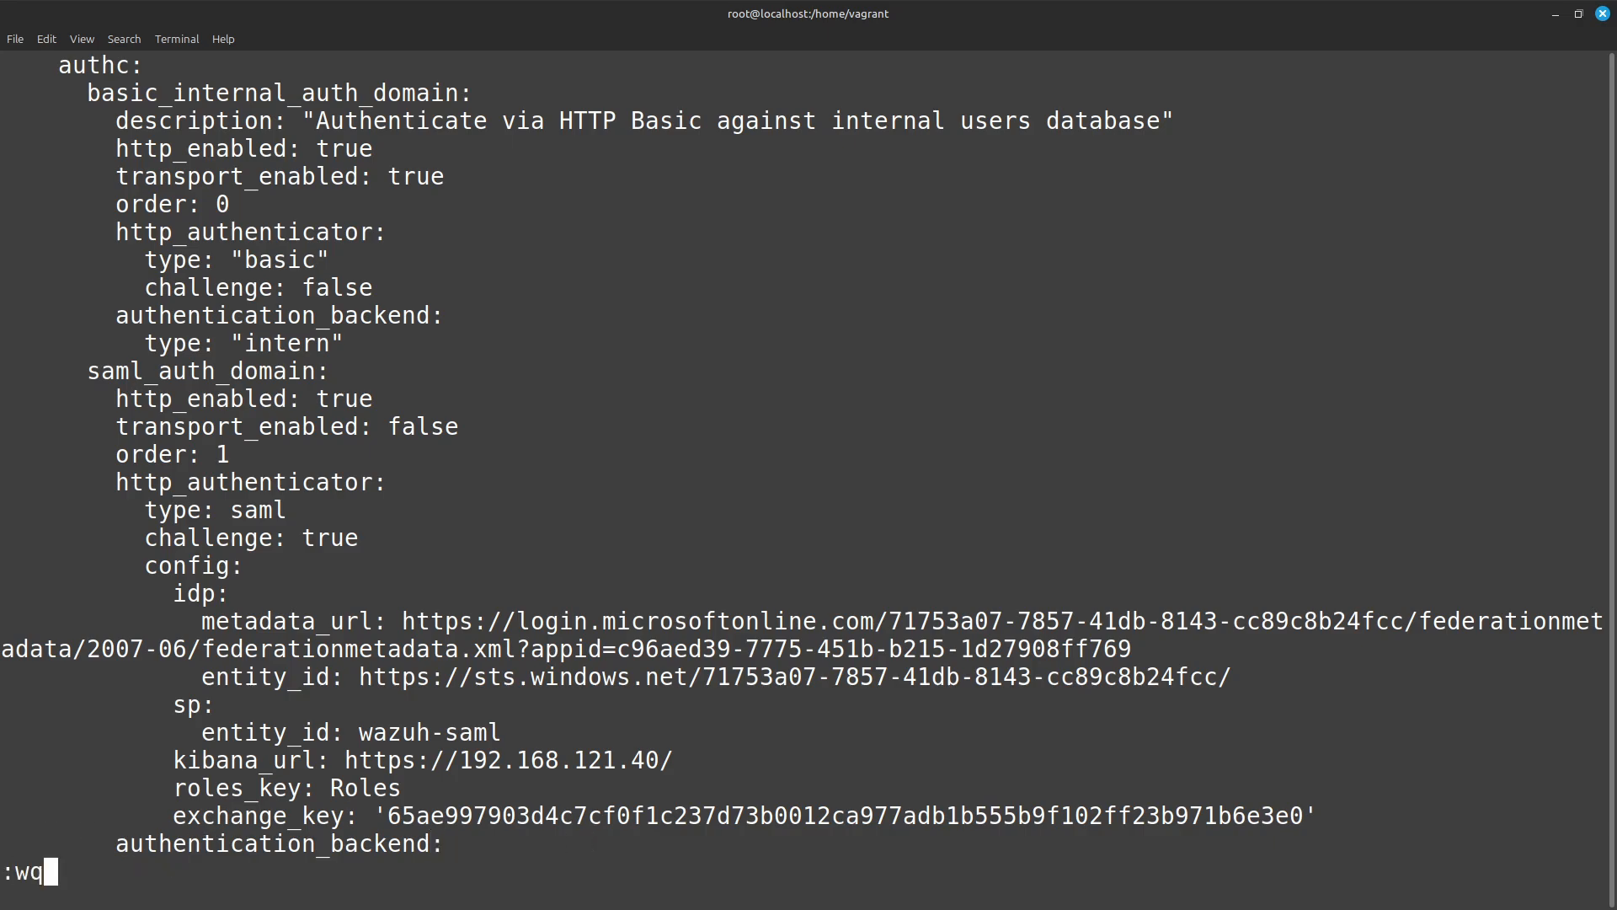
key("Return")
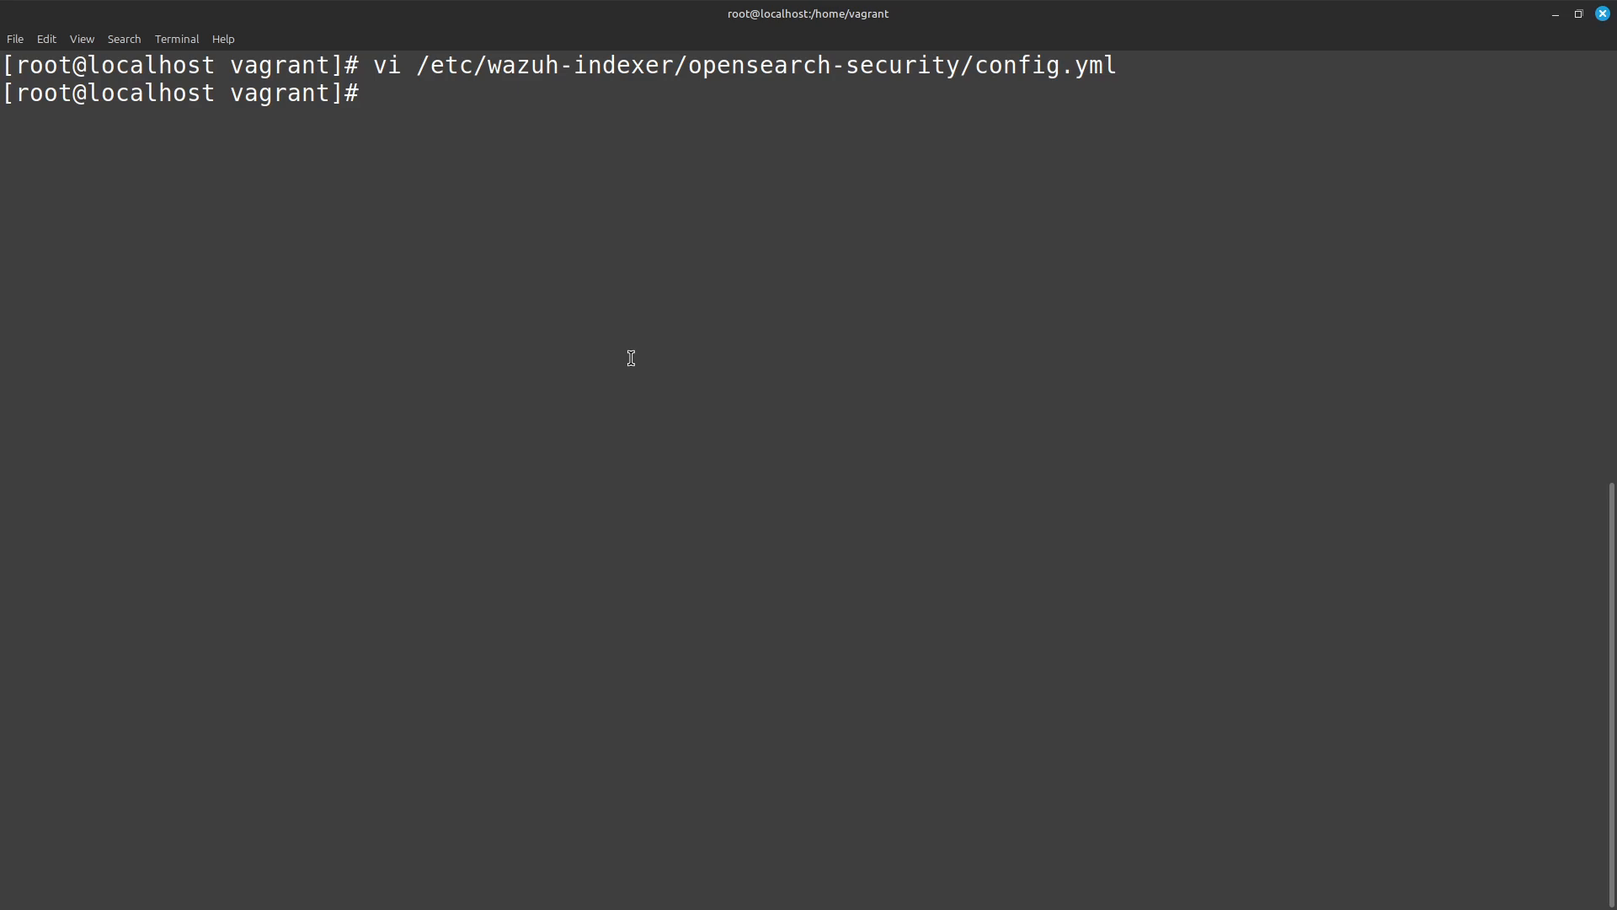
Generate a random 32-byte hexadecimal key in the terminal with openssl rand -hex 32.
type("openssl rand -hex 32")
key("Return")
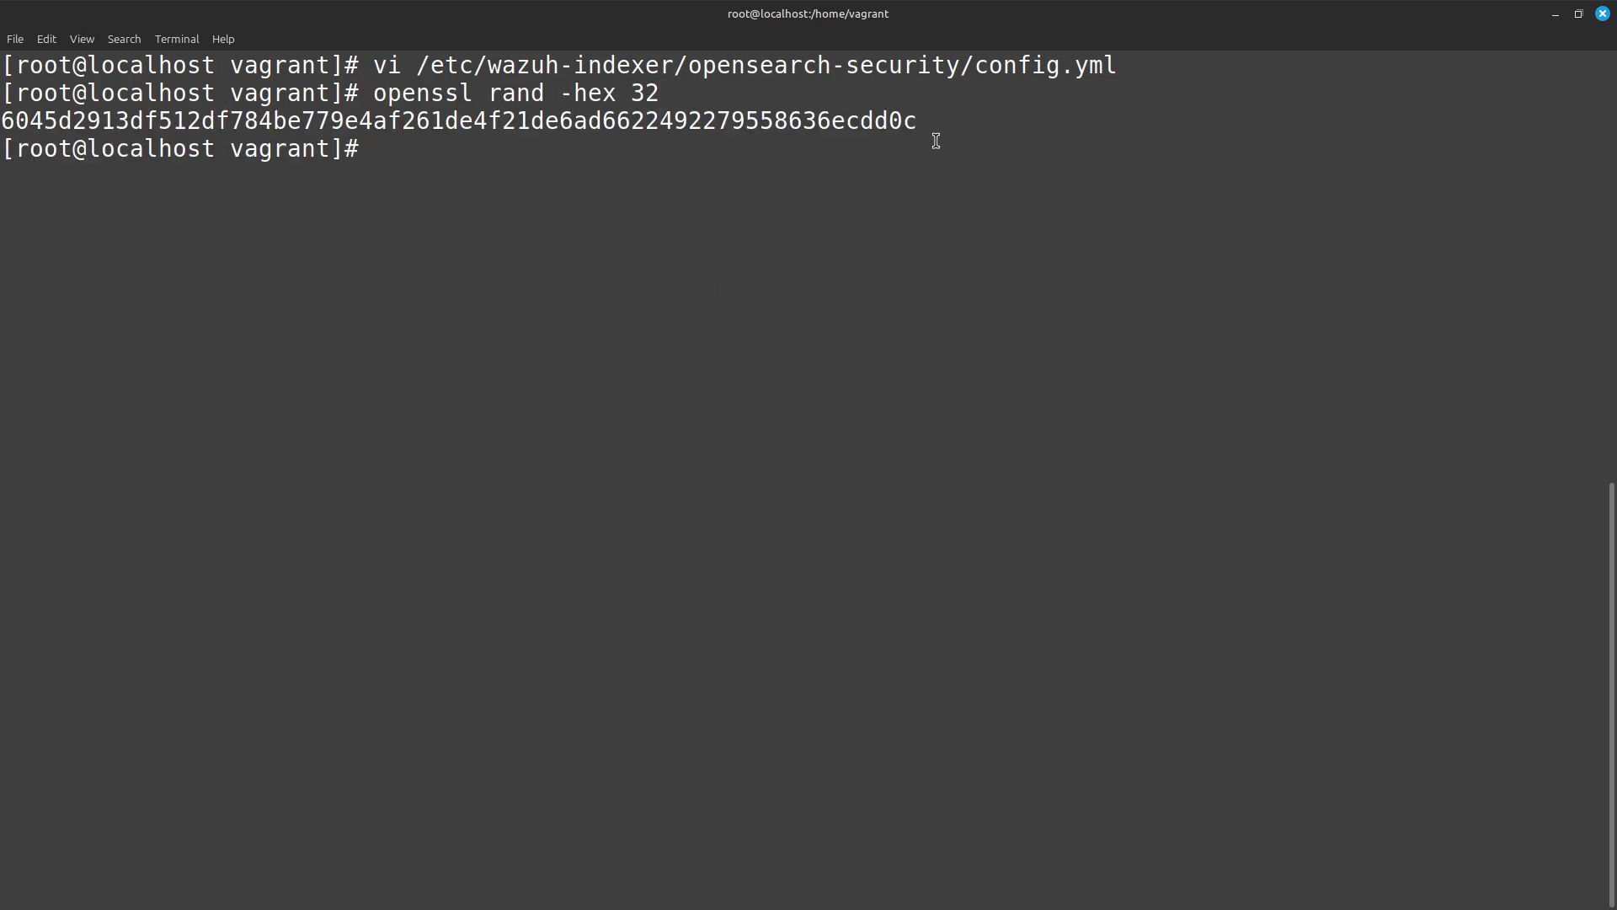
key("ctrl+r")
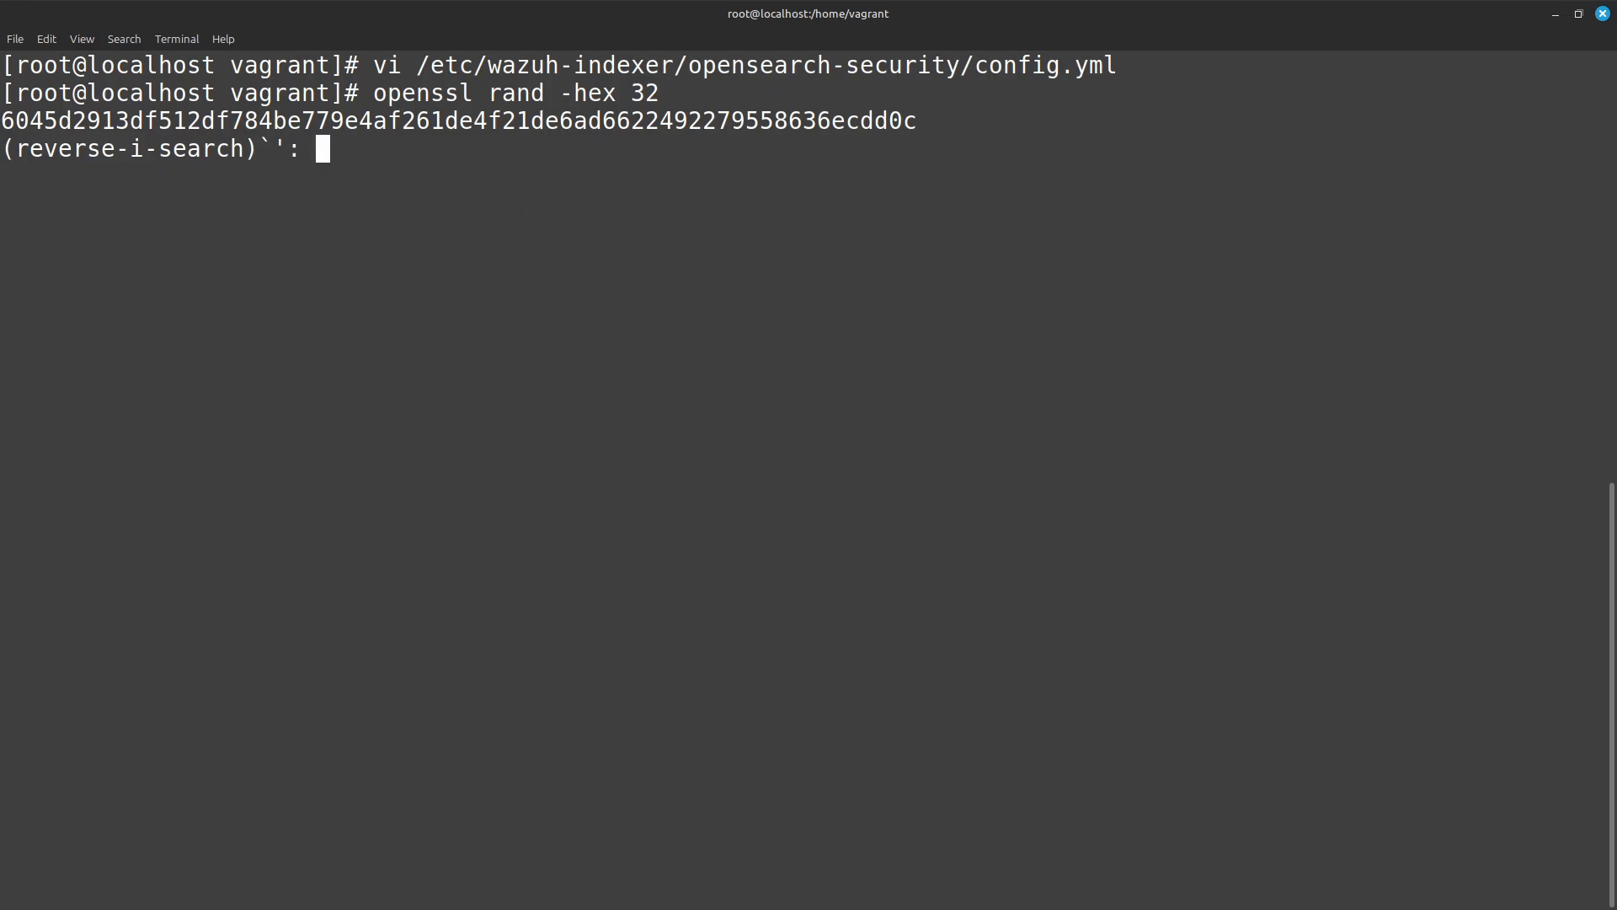
key("ctrl+c")
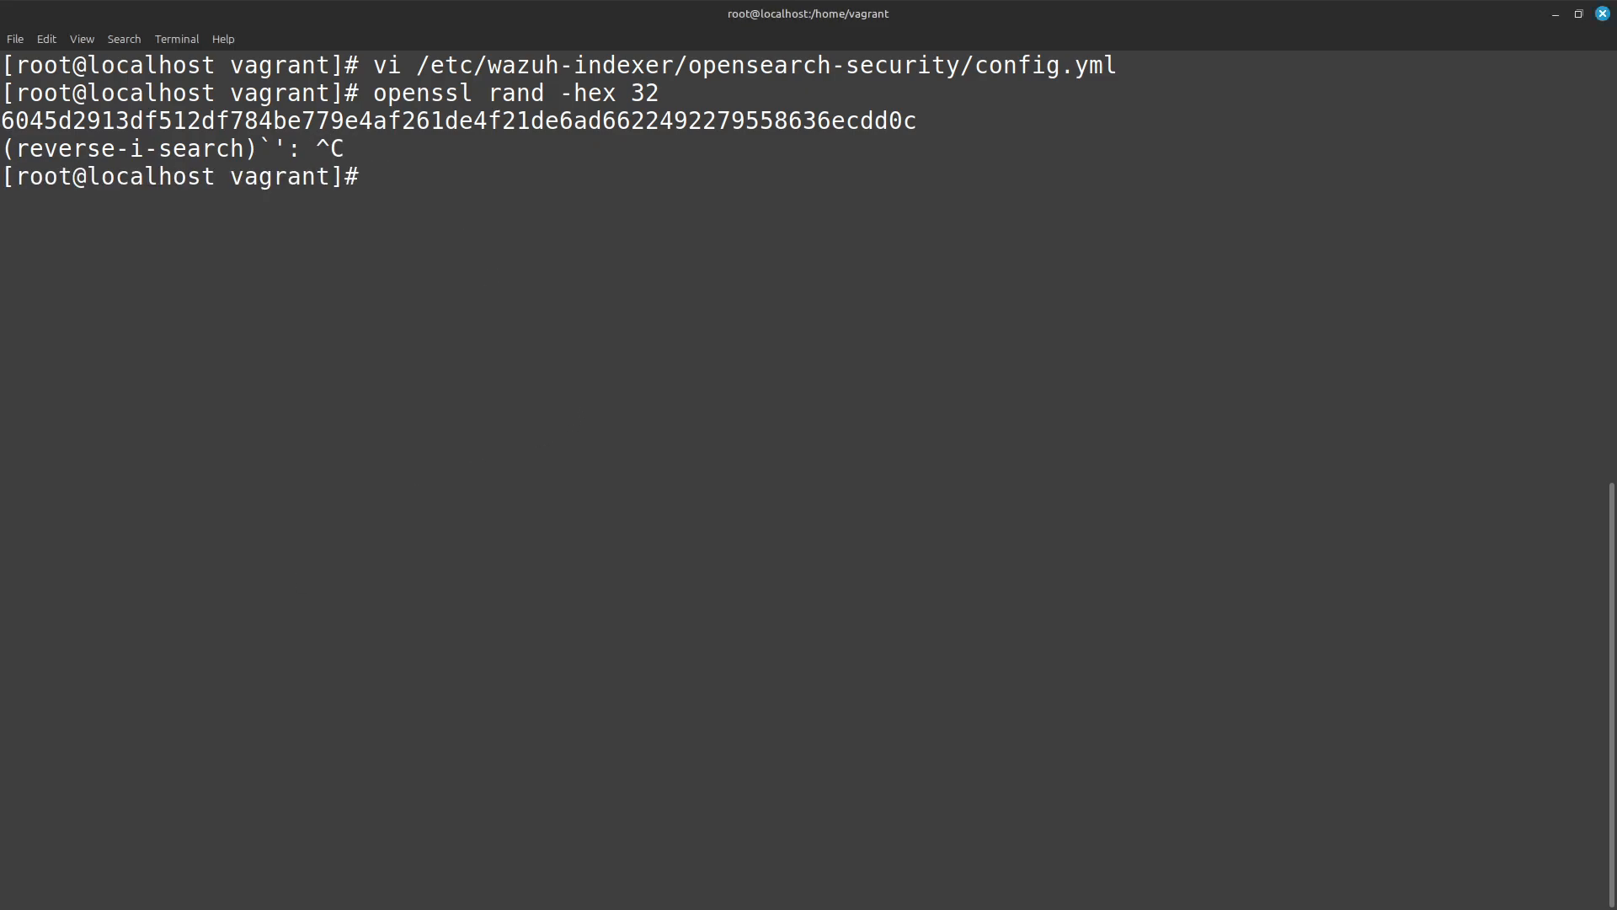
Run securityadmin.sh with the admin certificates against 127.0.0.1 to load /etc/wazuh-indexer/opensearch-security/config.yml, and clear the terminal output.
key("ctrl+shift+v")
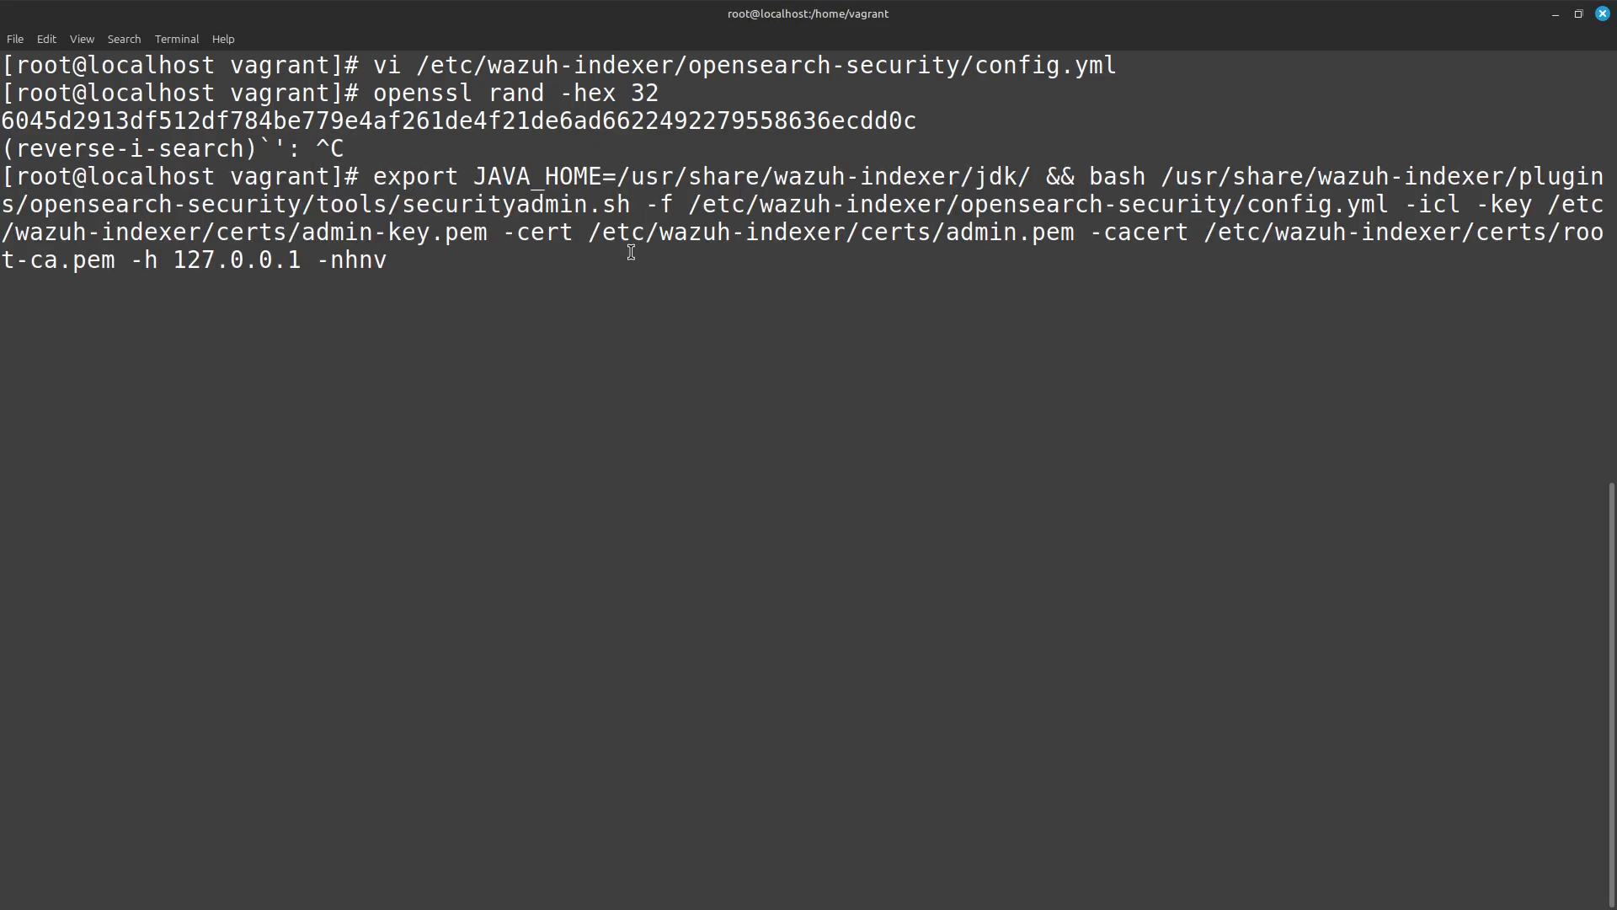
left_click_drag(631, 204, 416, 203)
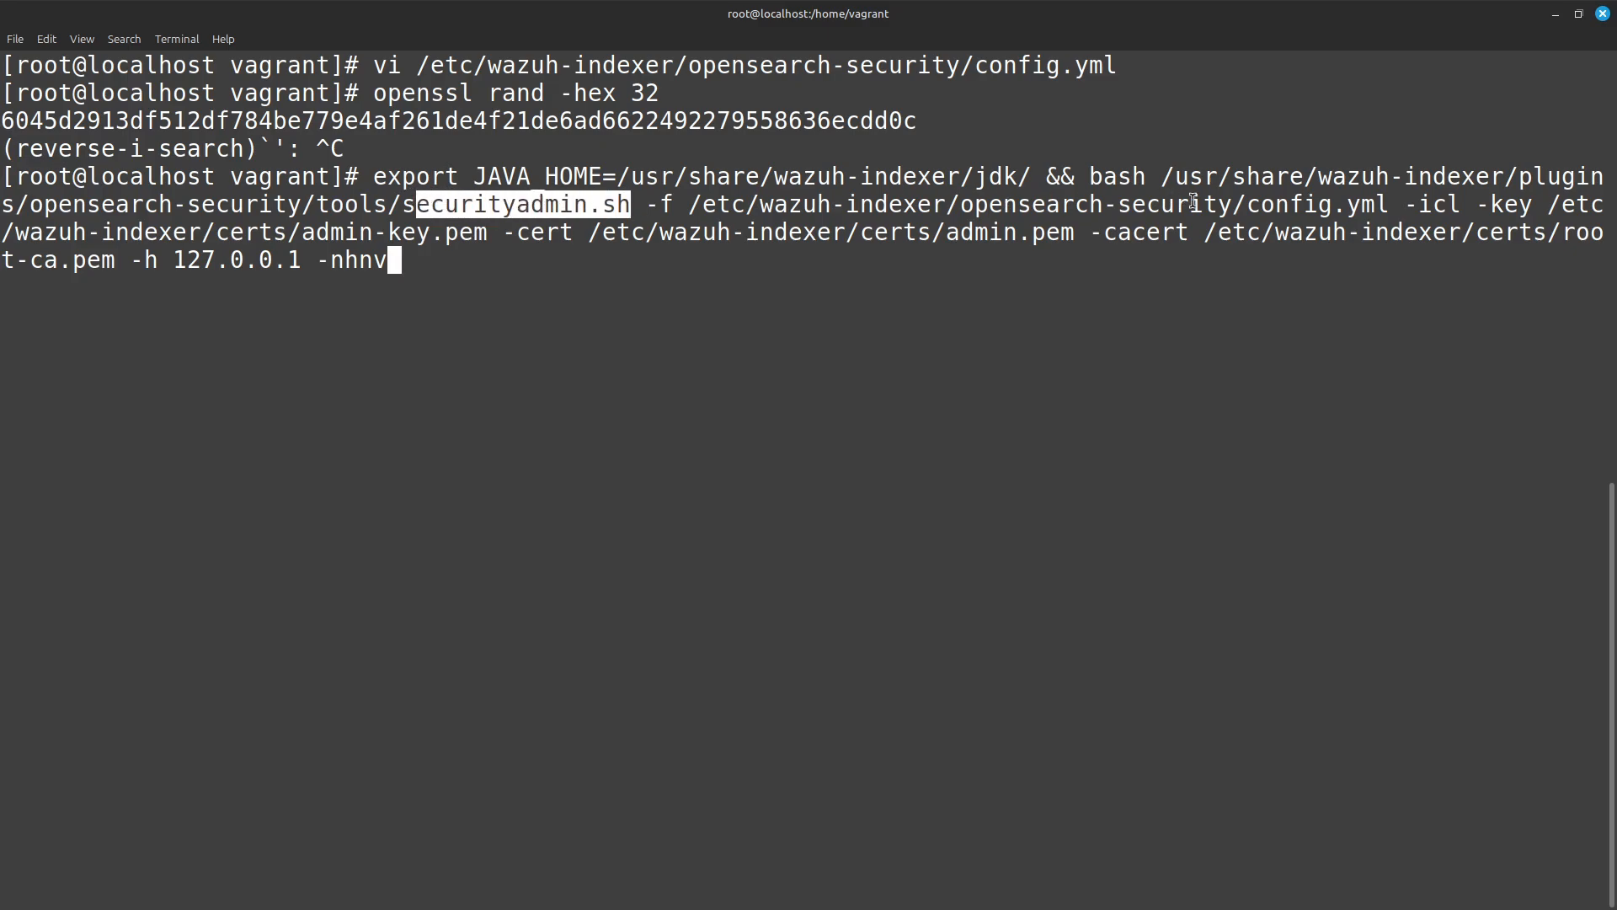
left_click_drag(1390, 204, 1261, 203)
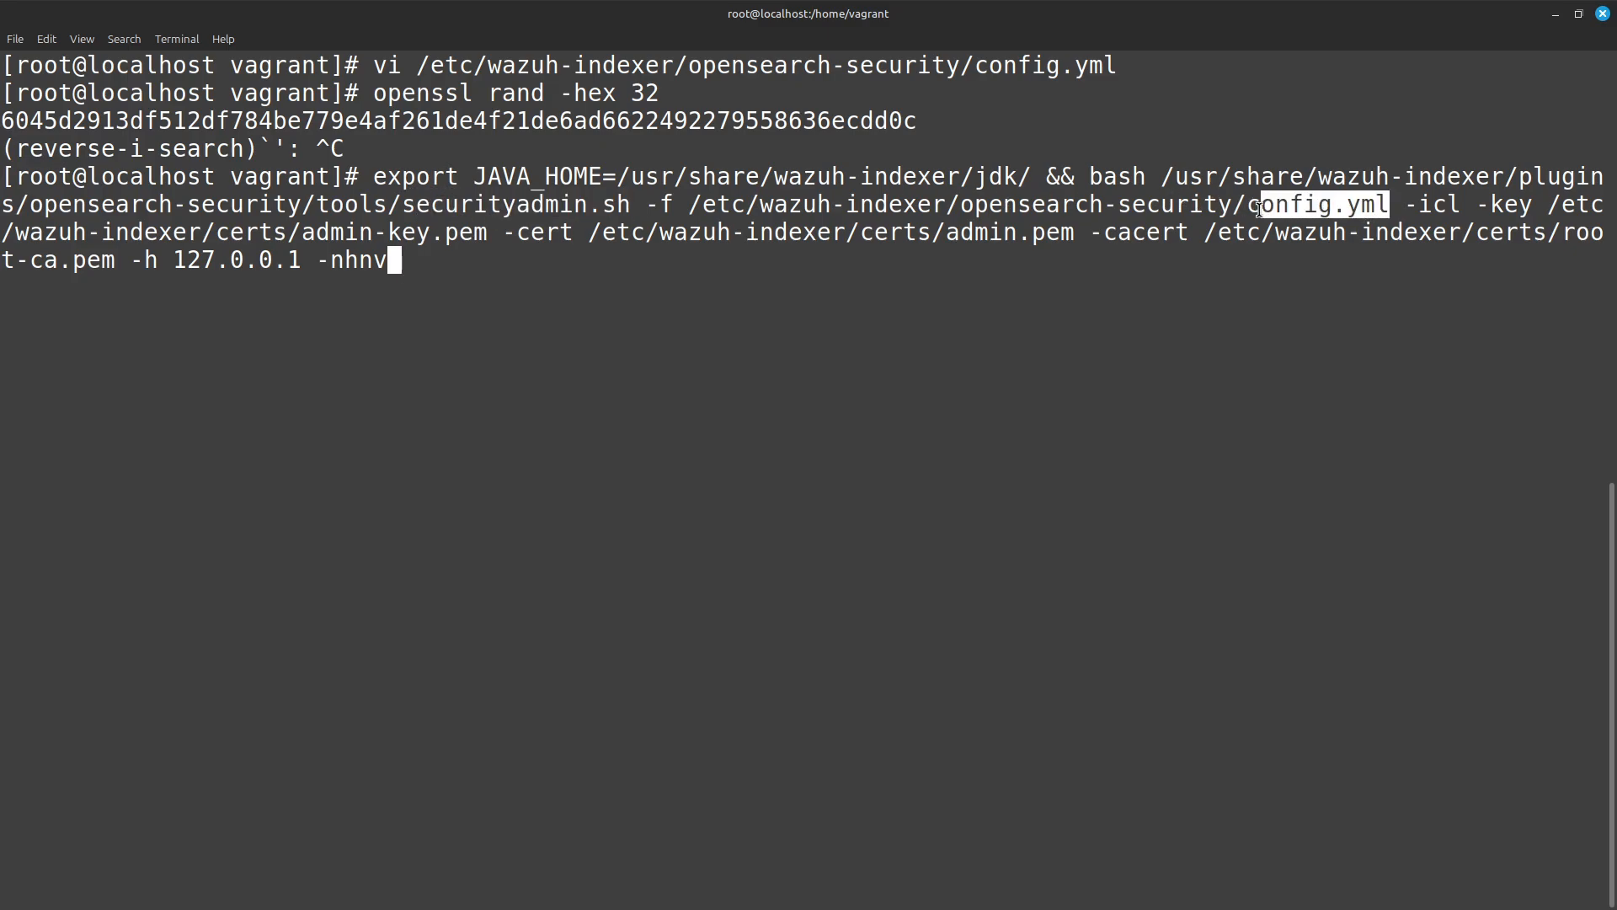
left_click(573, 290)
key("Return")
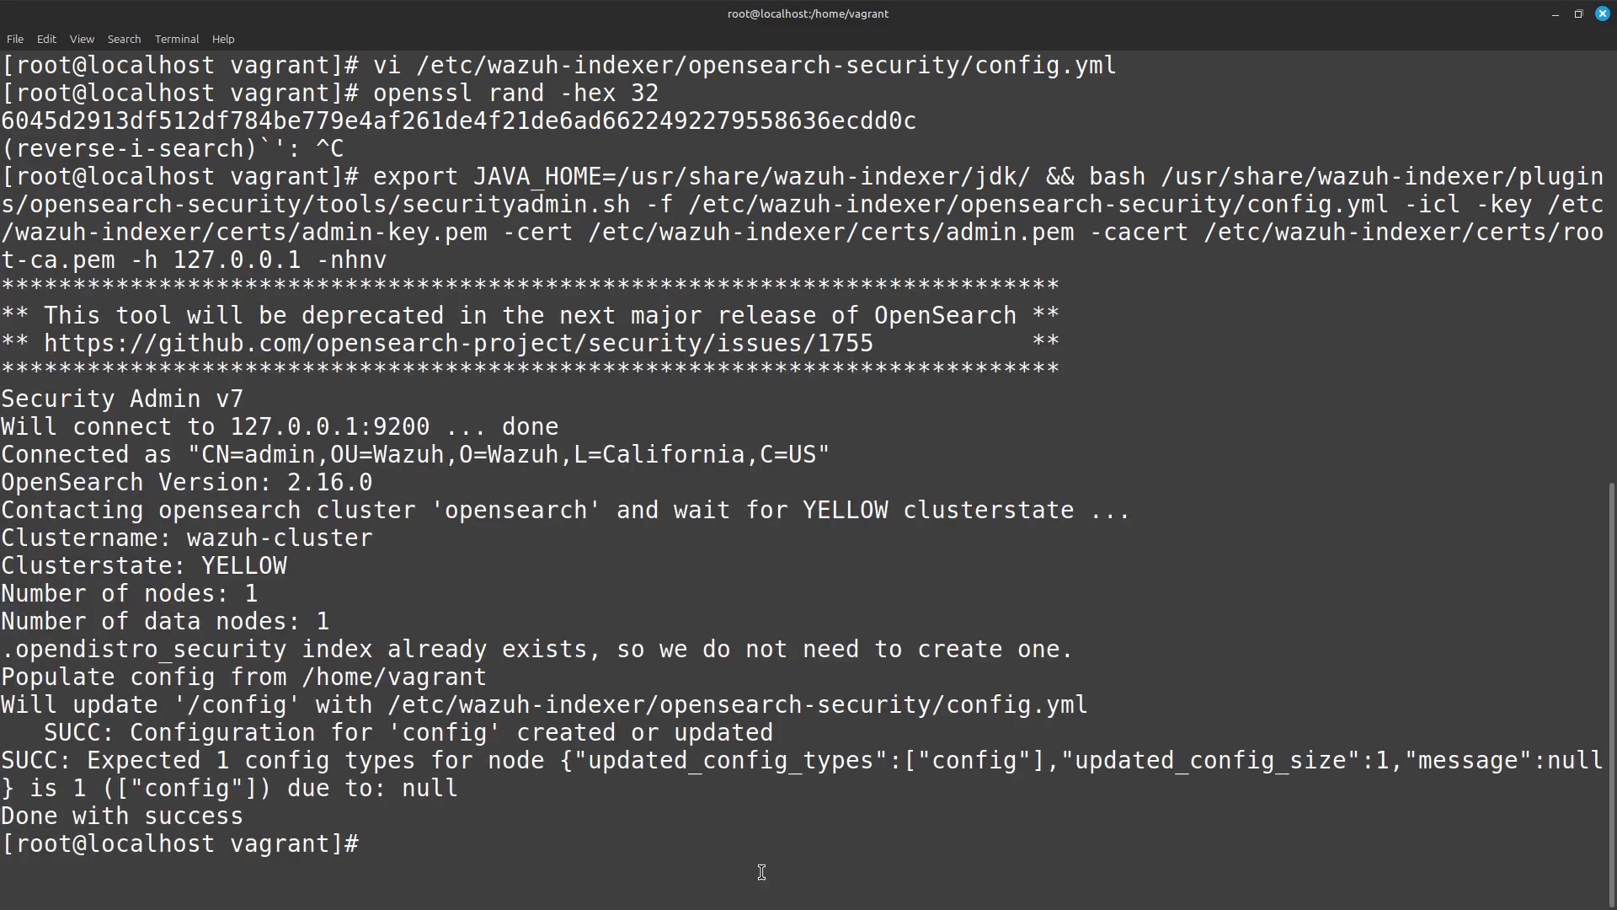
type("clear")
key("Return")
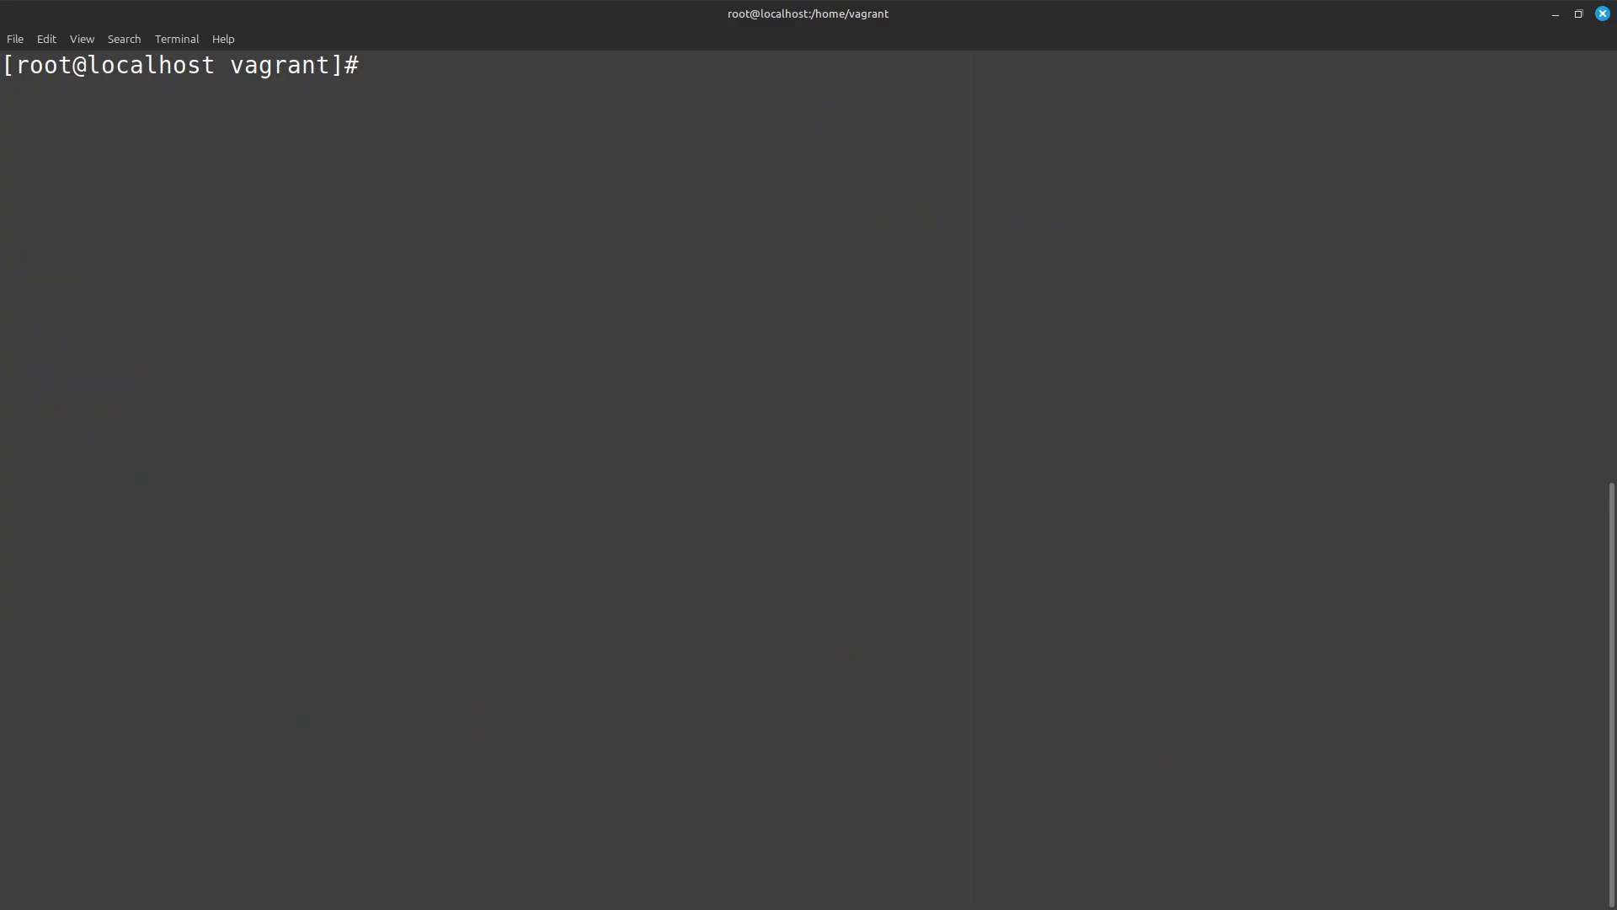
Recall the earlier vi command for /etc/wazuh-indexer/opensearch-security/roles_mapping.yml, open the file, and examine the Wazuh_role backend role under all_access.
key("ctrl+r")
type("mappi")
key("ctrl+r")
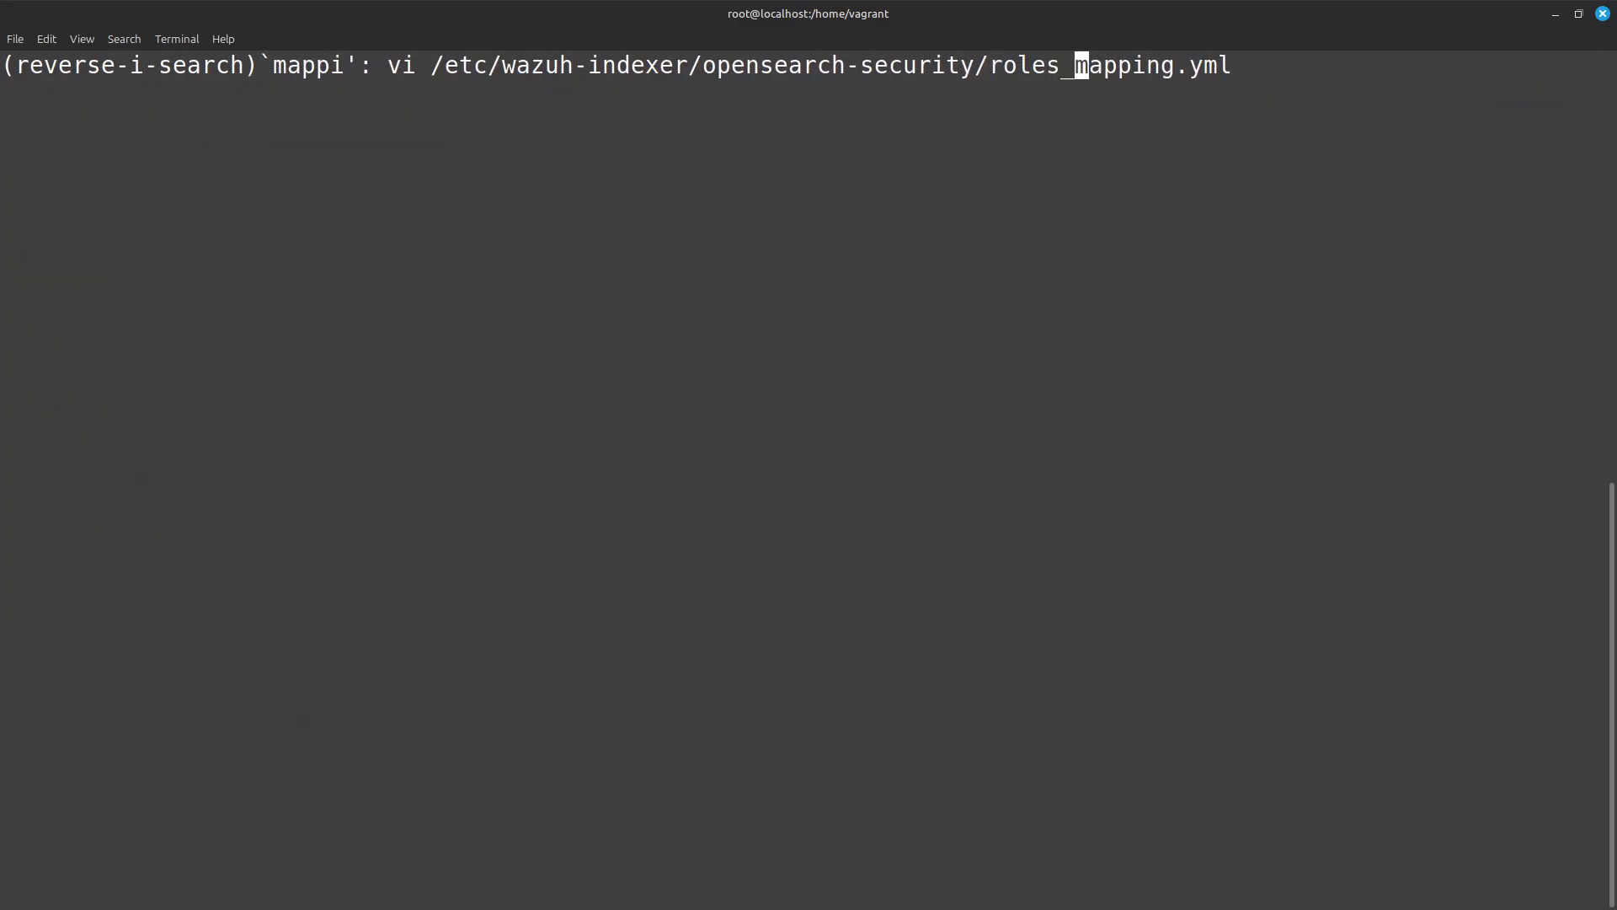
key("Return")
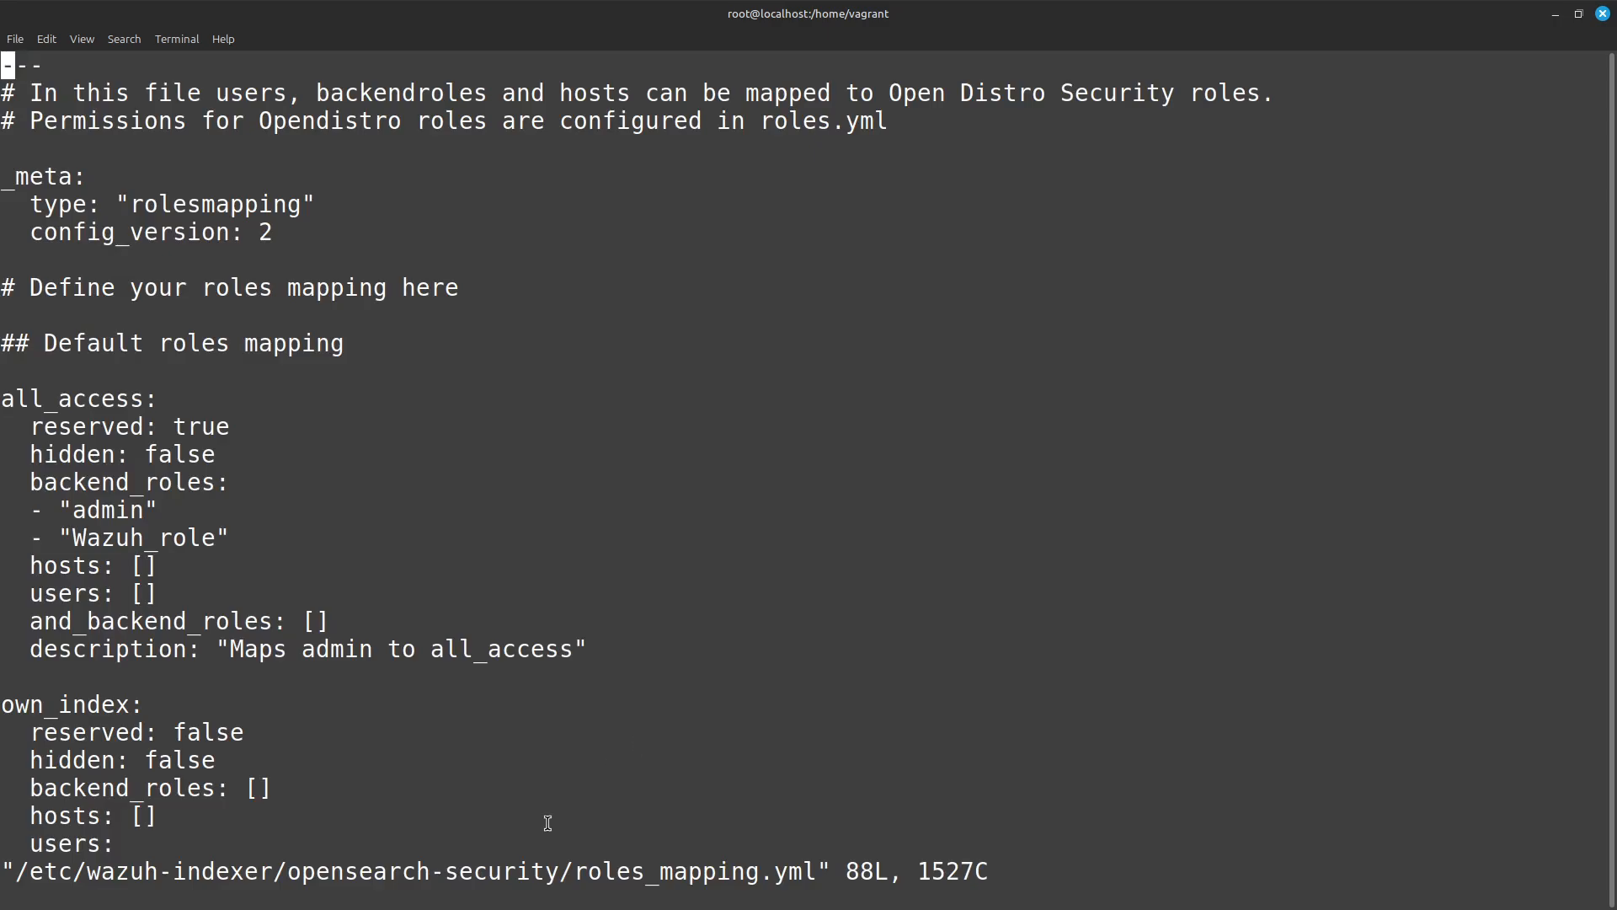
left_click_drag(217, 539, 81, 533)
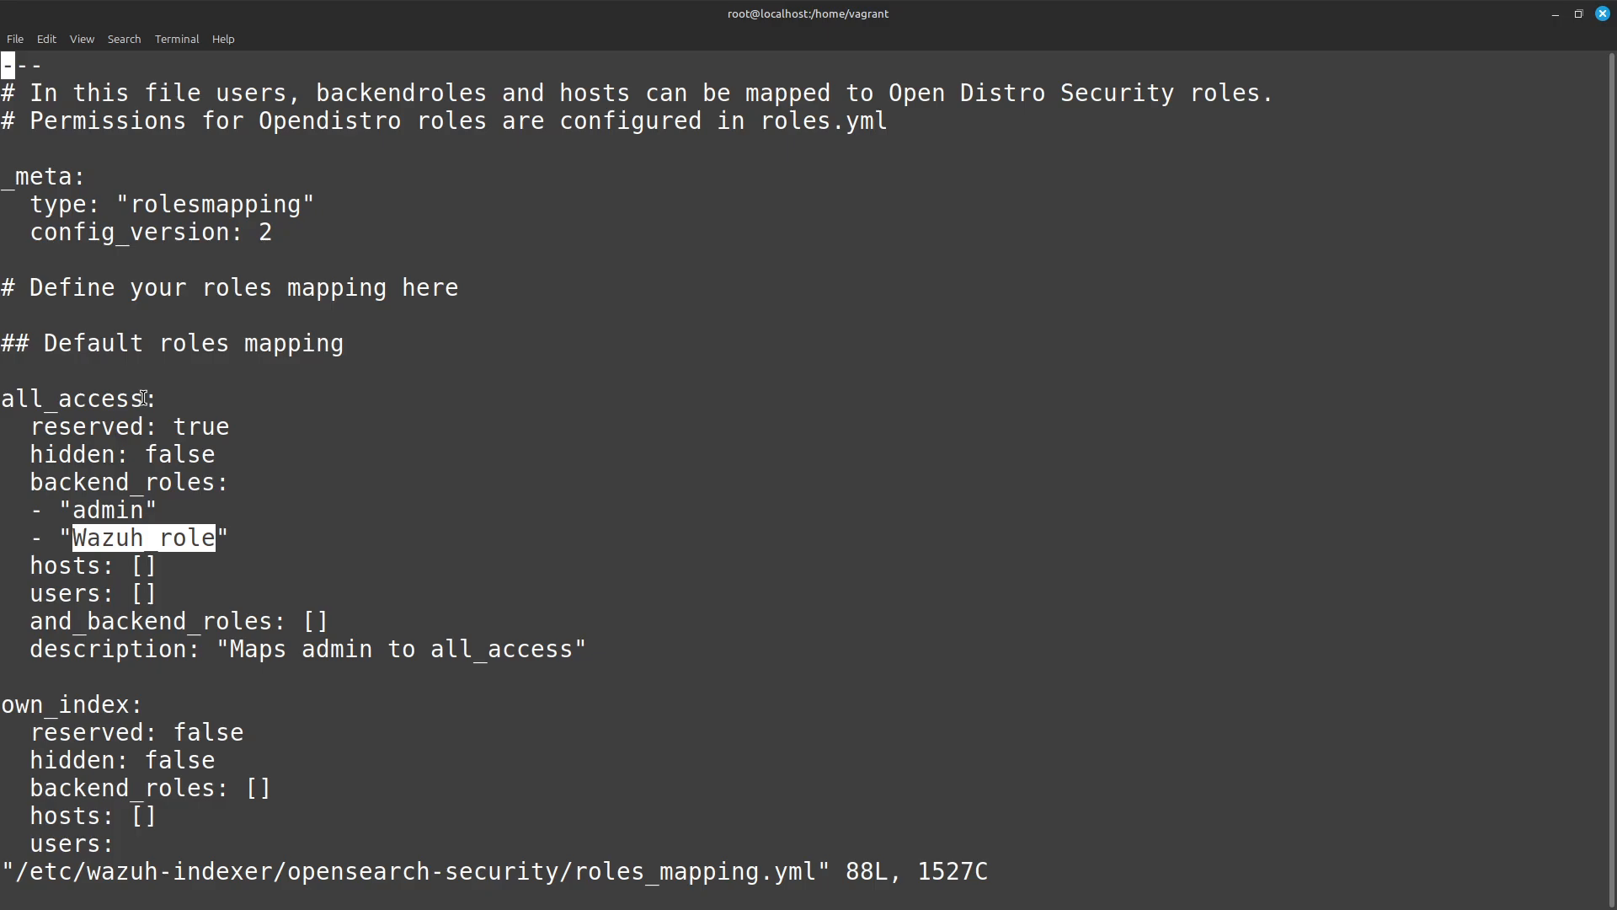
left_click_drag(144, 398, 1, 398)
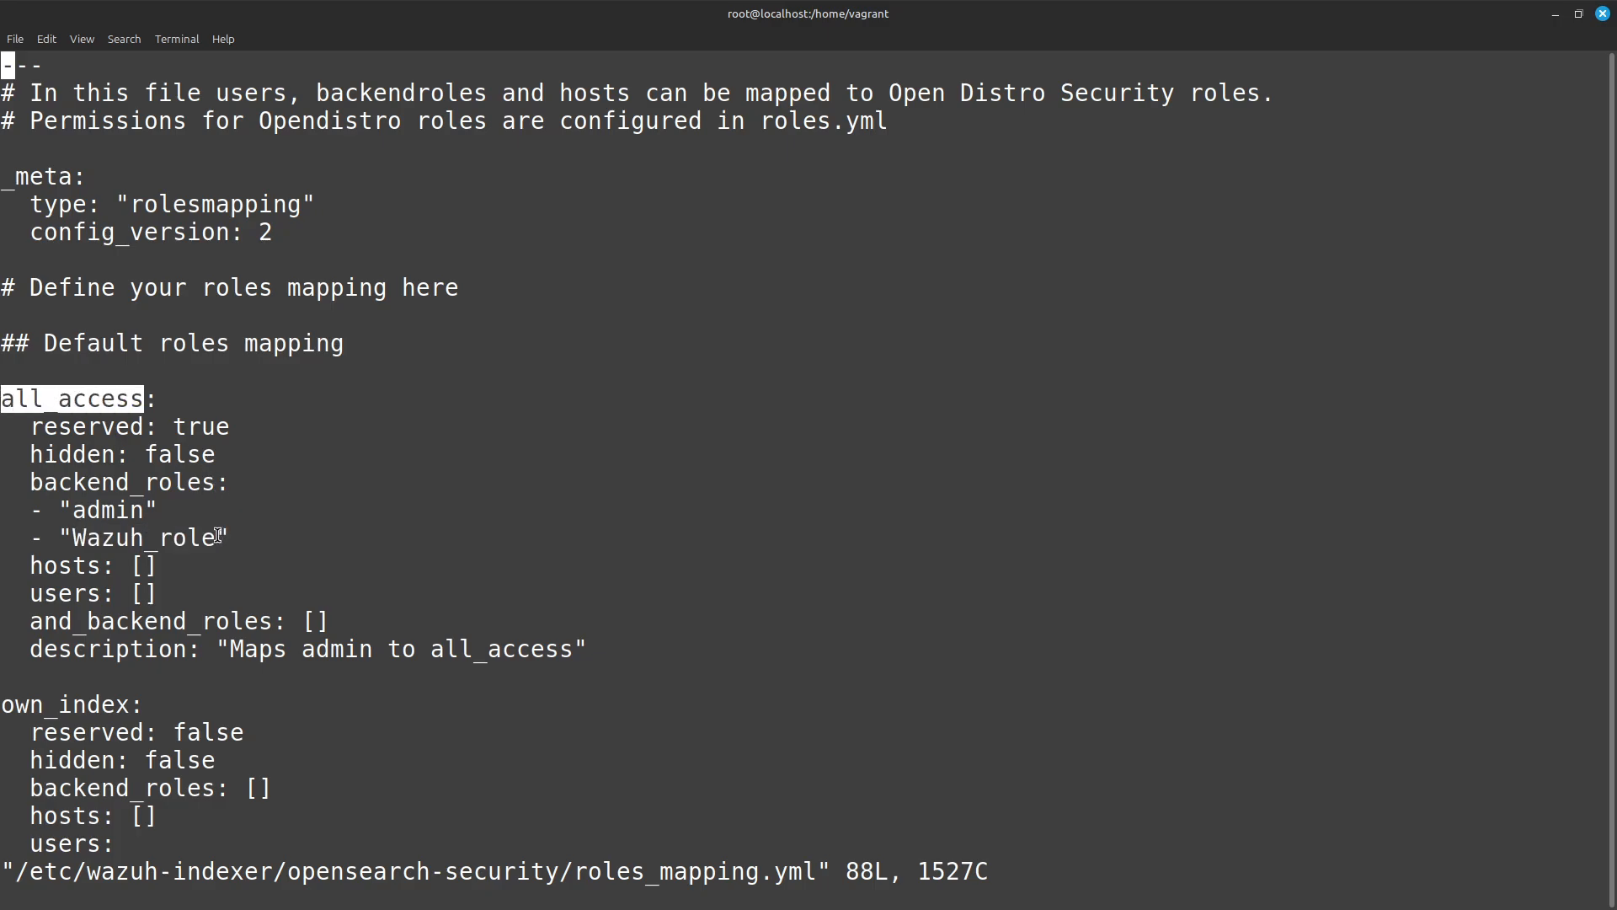
left_click_drag(219, 535, 85, 528)
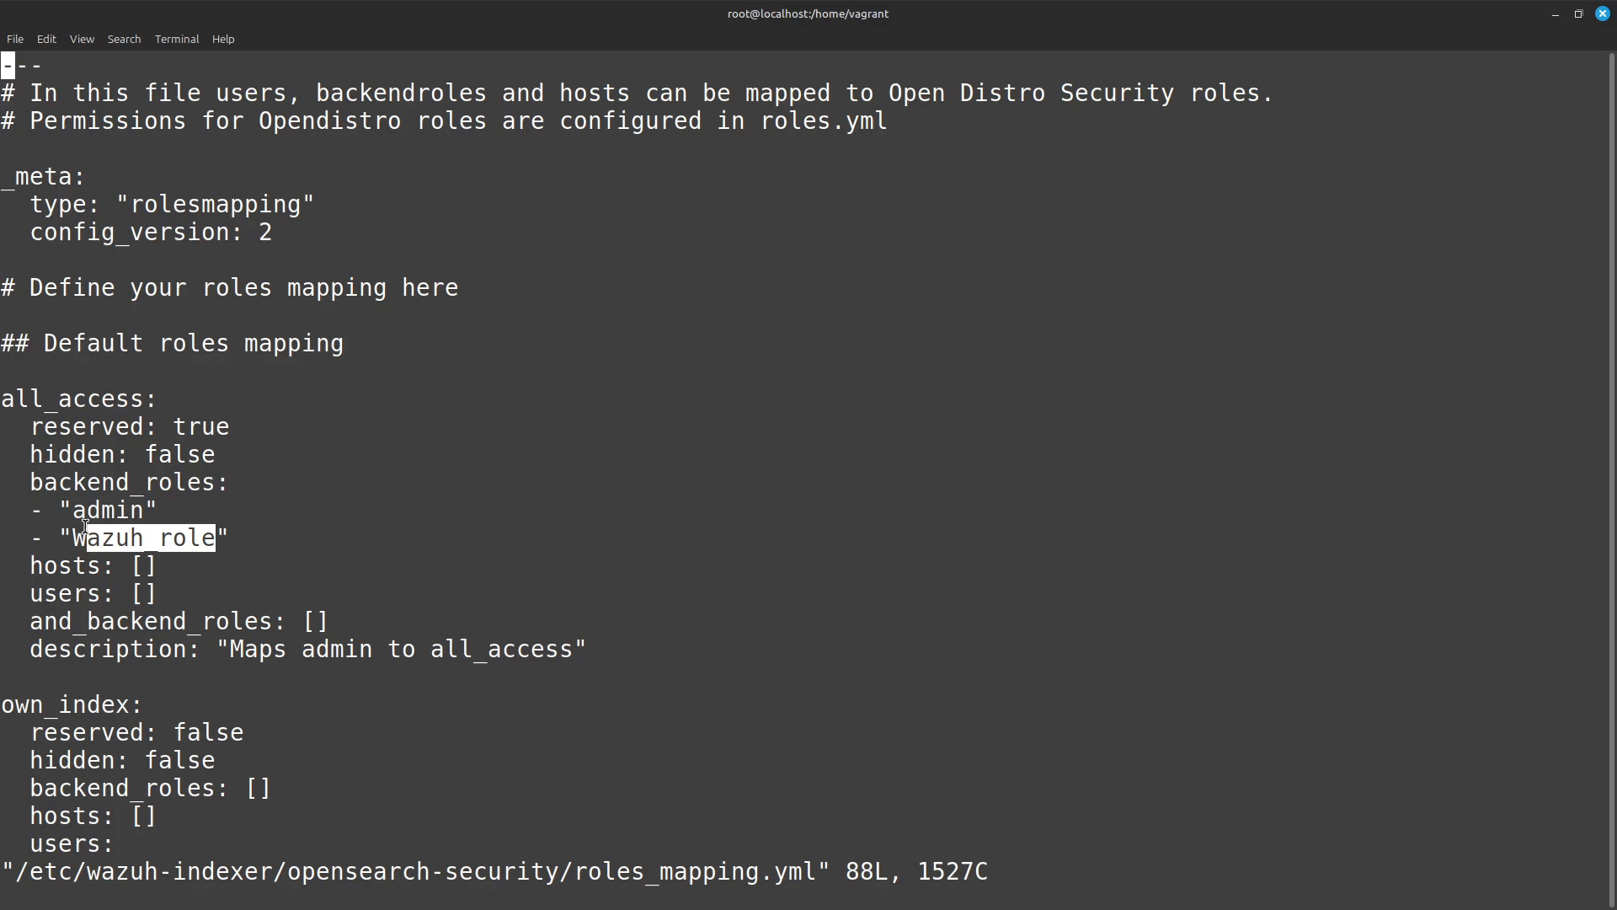
Deselect the highlighted text, save roles_mapping.yml with the Wazuh_role mapping under all_access, and quit vi with :wq.
left_click(475, 567)
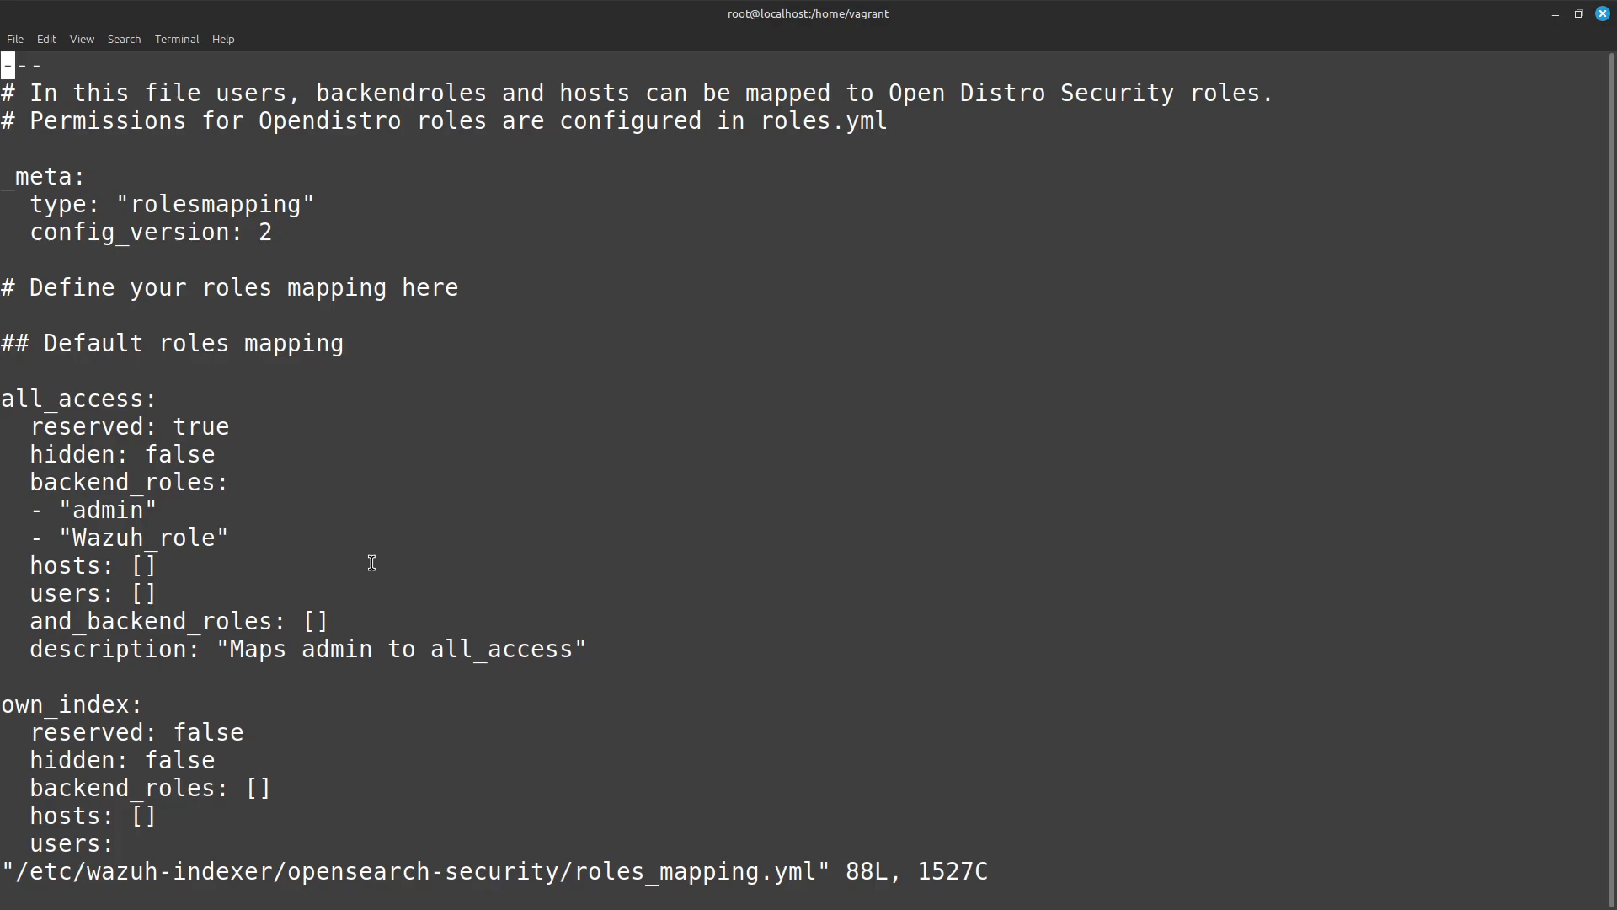
double_click(139, 694)
left_click(310, 562)
type(":wq")
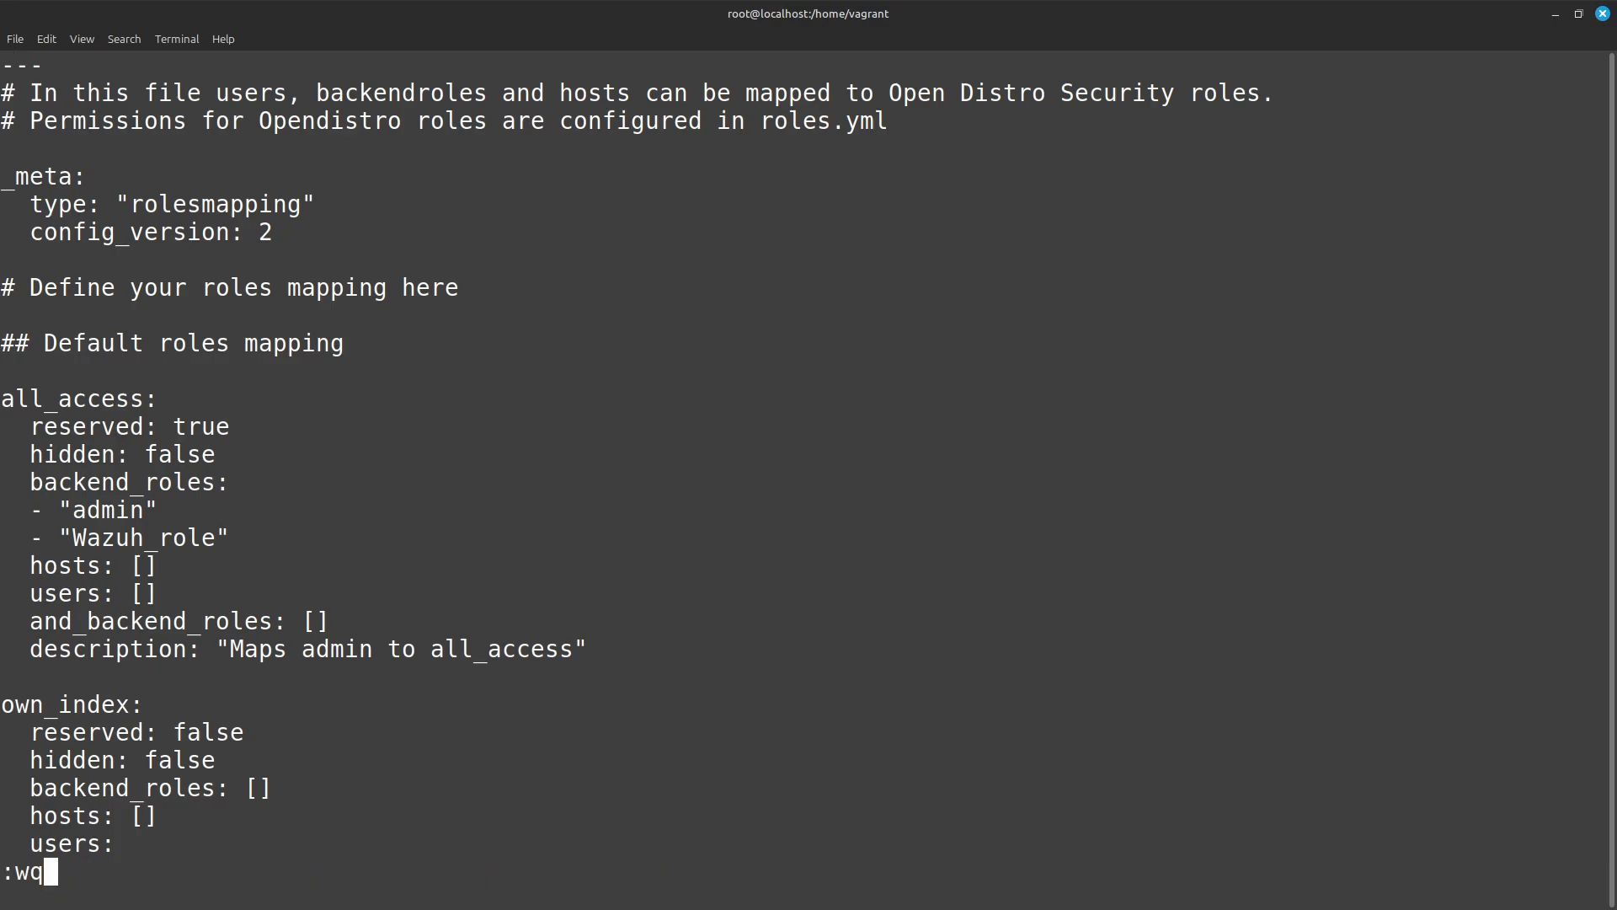
key("Return")
key("ctrl+r")
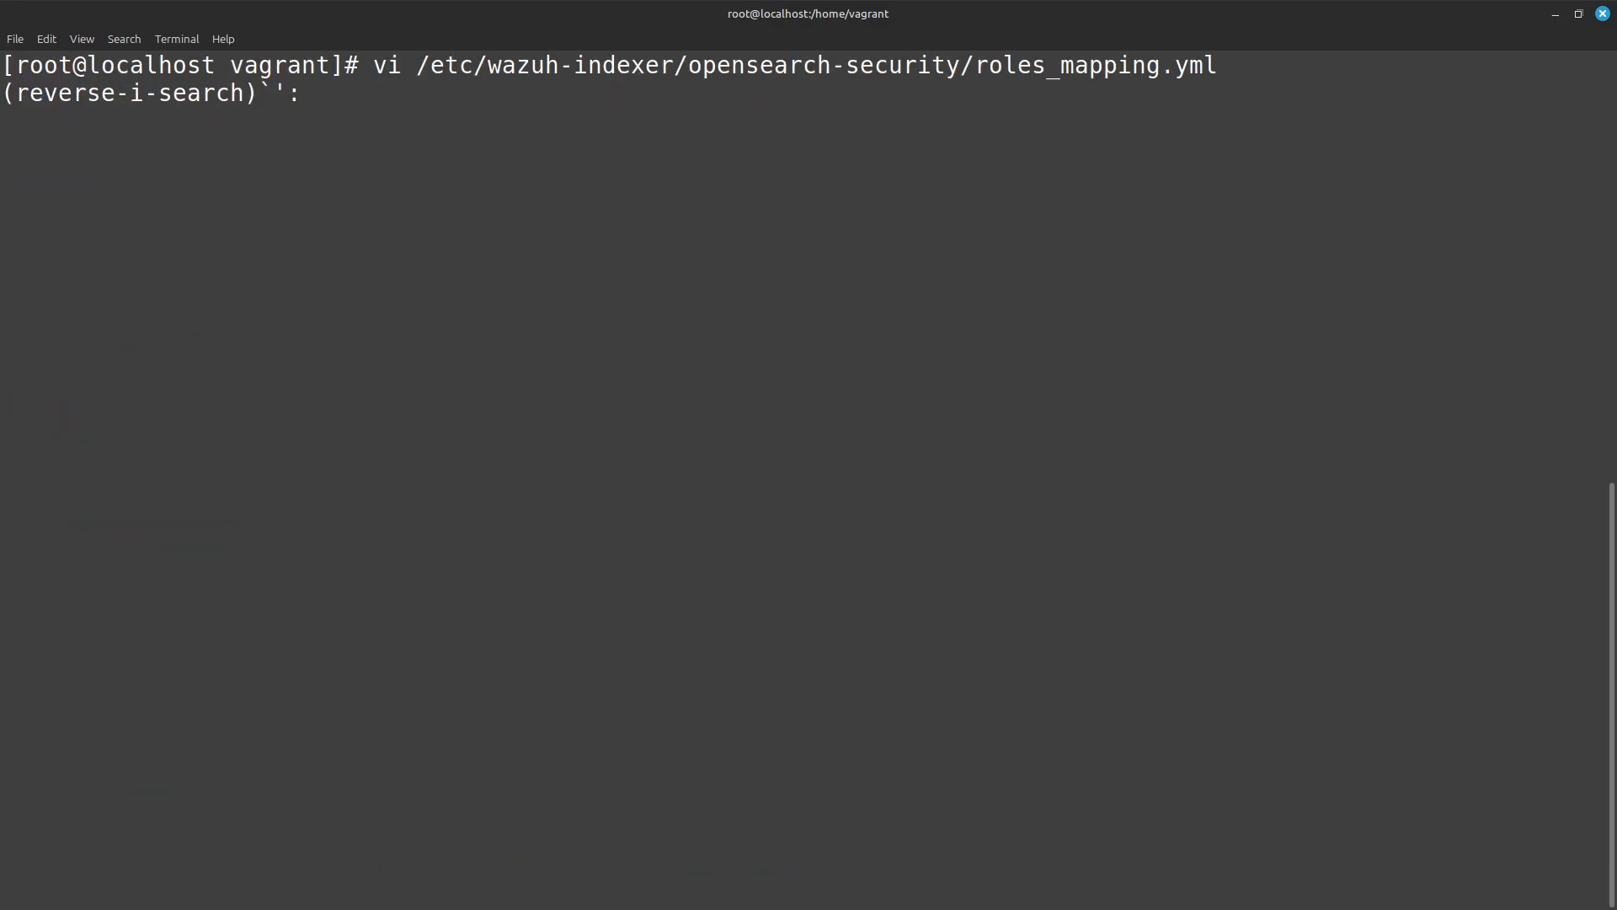
type("ma")
key("ctrl+c")
key("ctrl+r")
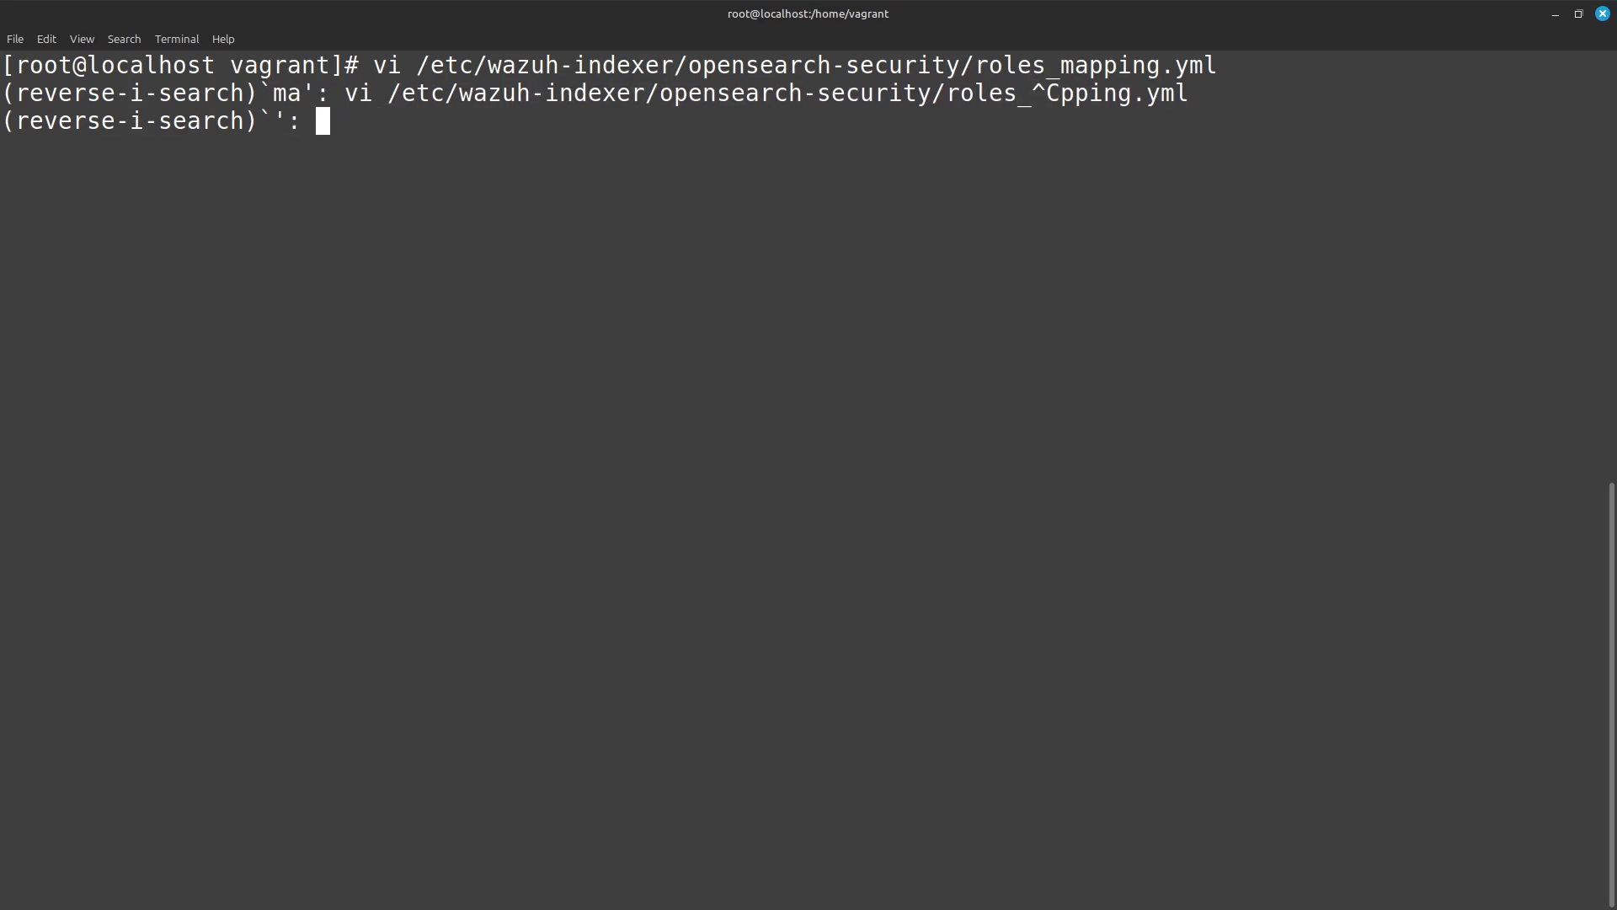
type("am")
key("ctrl+c")
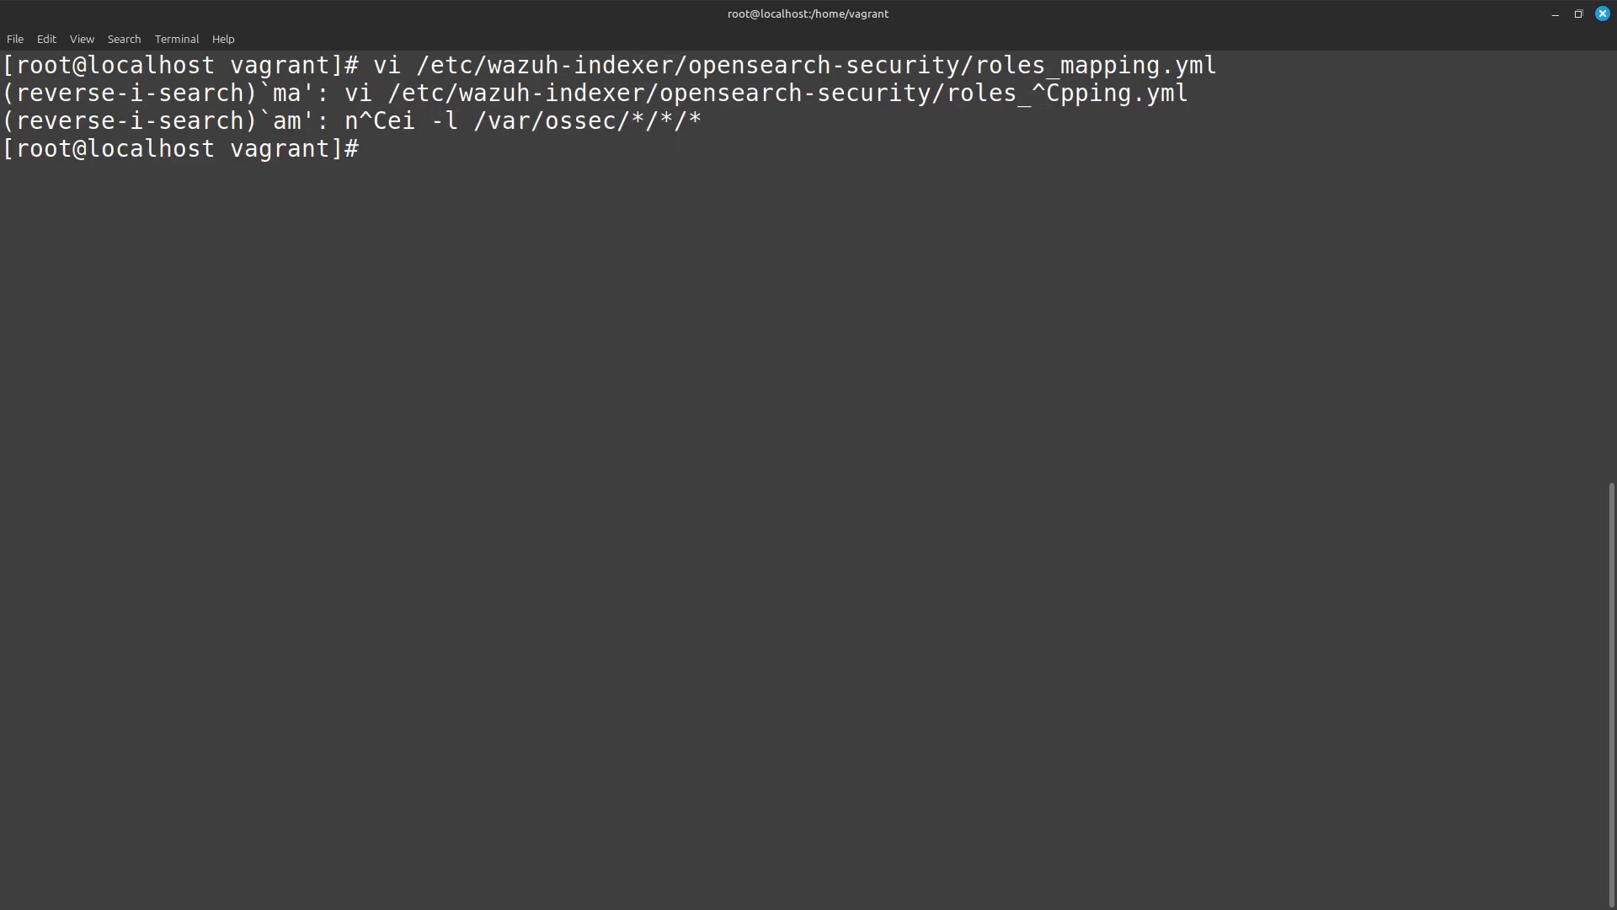
Recall and run the securityadmin.sh command that loads /etc/wazuh-indexer/opensearch-security/roles_mapping.yml against 127.0.0.1, and clear the terminal output.
key("ctrl+r")
type("mapp")
key("ctrl+r")
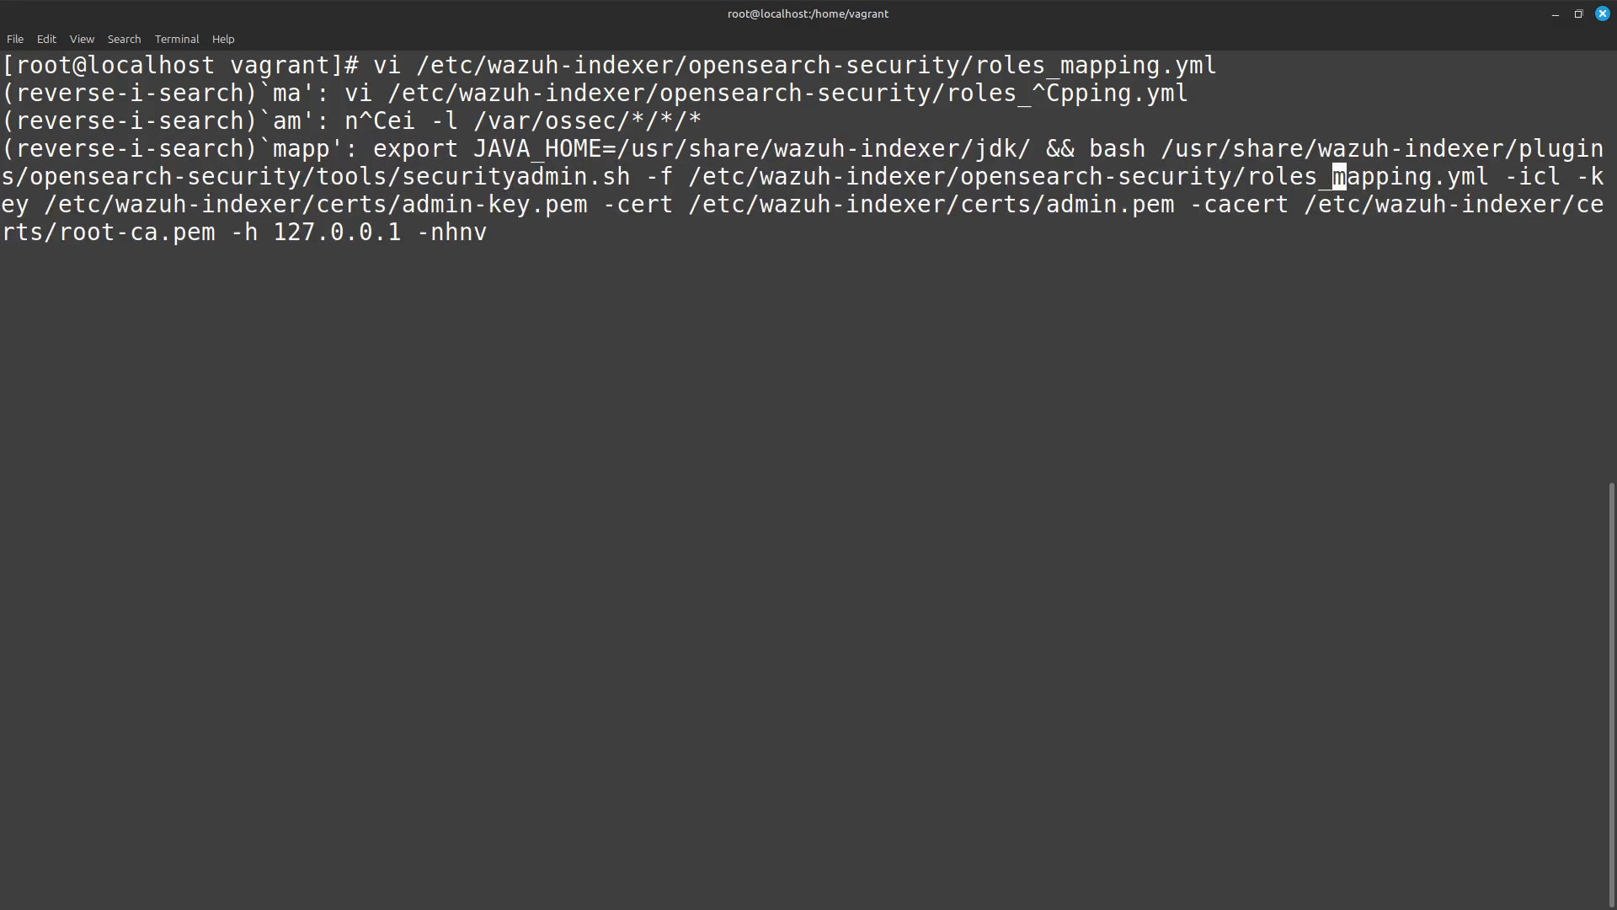
key("Return")
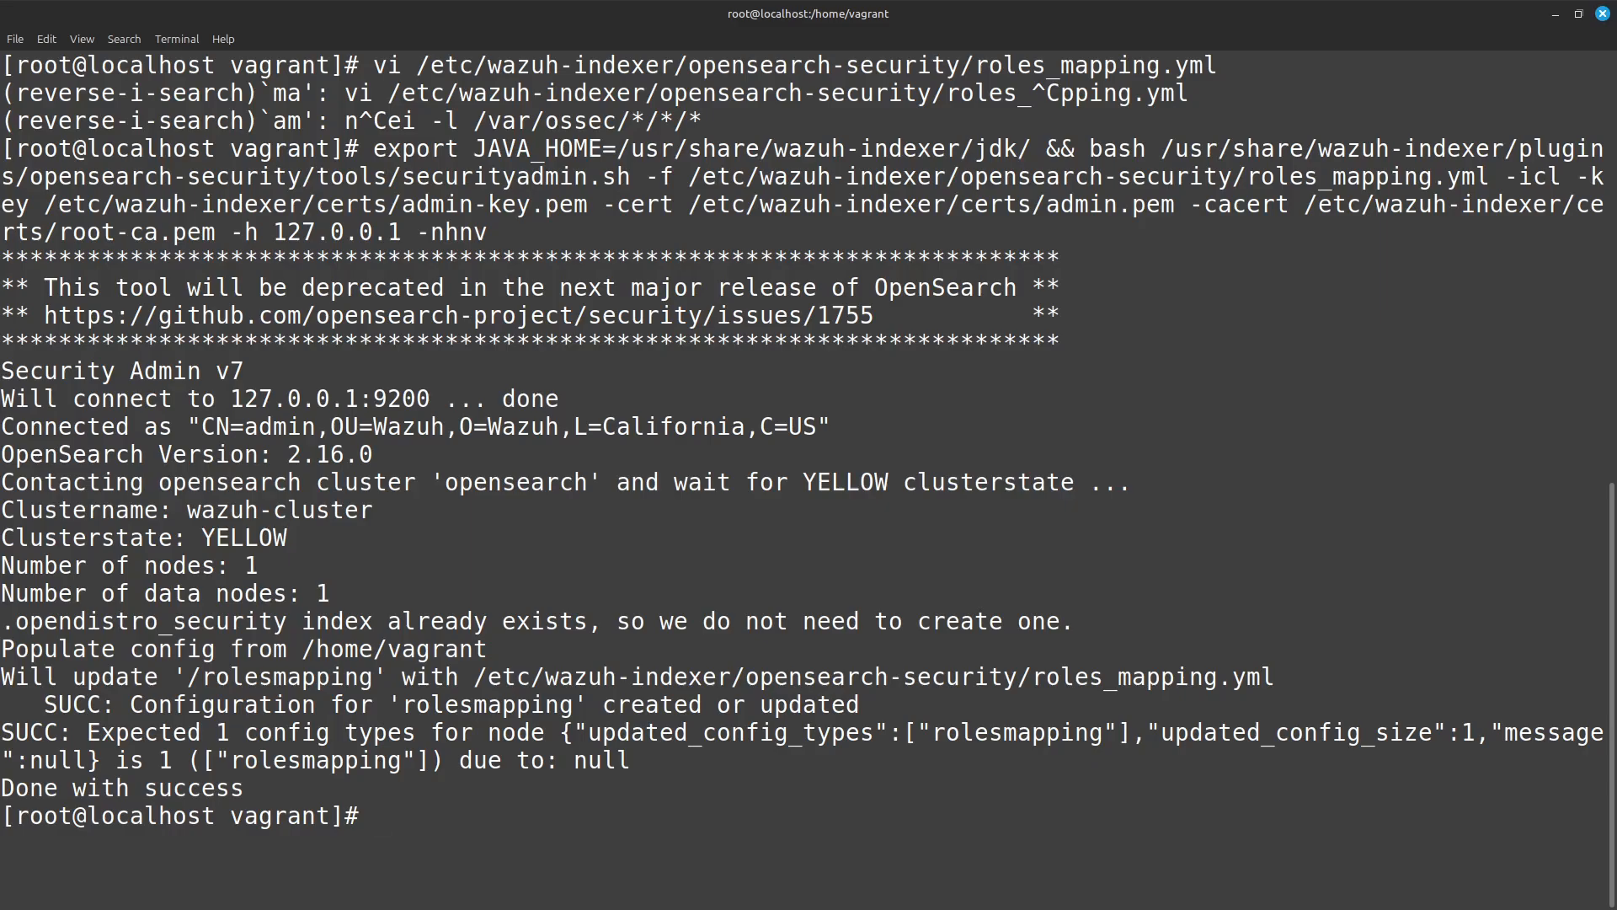
type("clear")
key("Return")
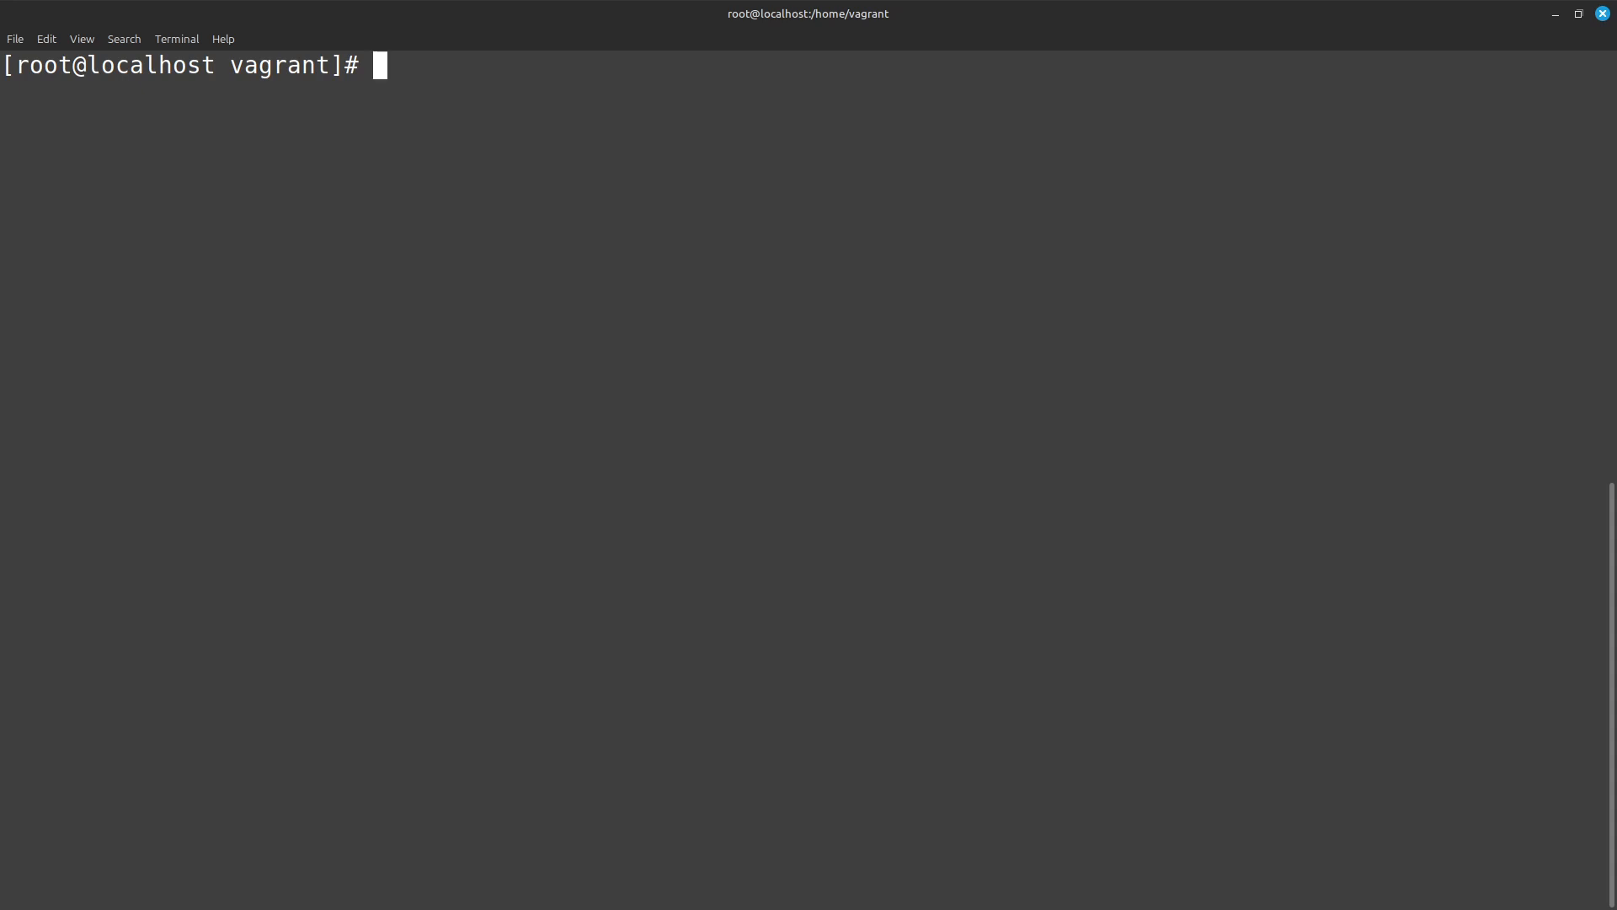
Recall the earlier vi command for /usr/share/wazuh-dashboard/data/wazuh/config/wazuh.yml and open the file.
type("v")
key("BackSpace")
key("ctrl+r")
type("wazuh")
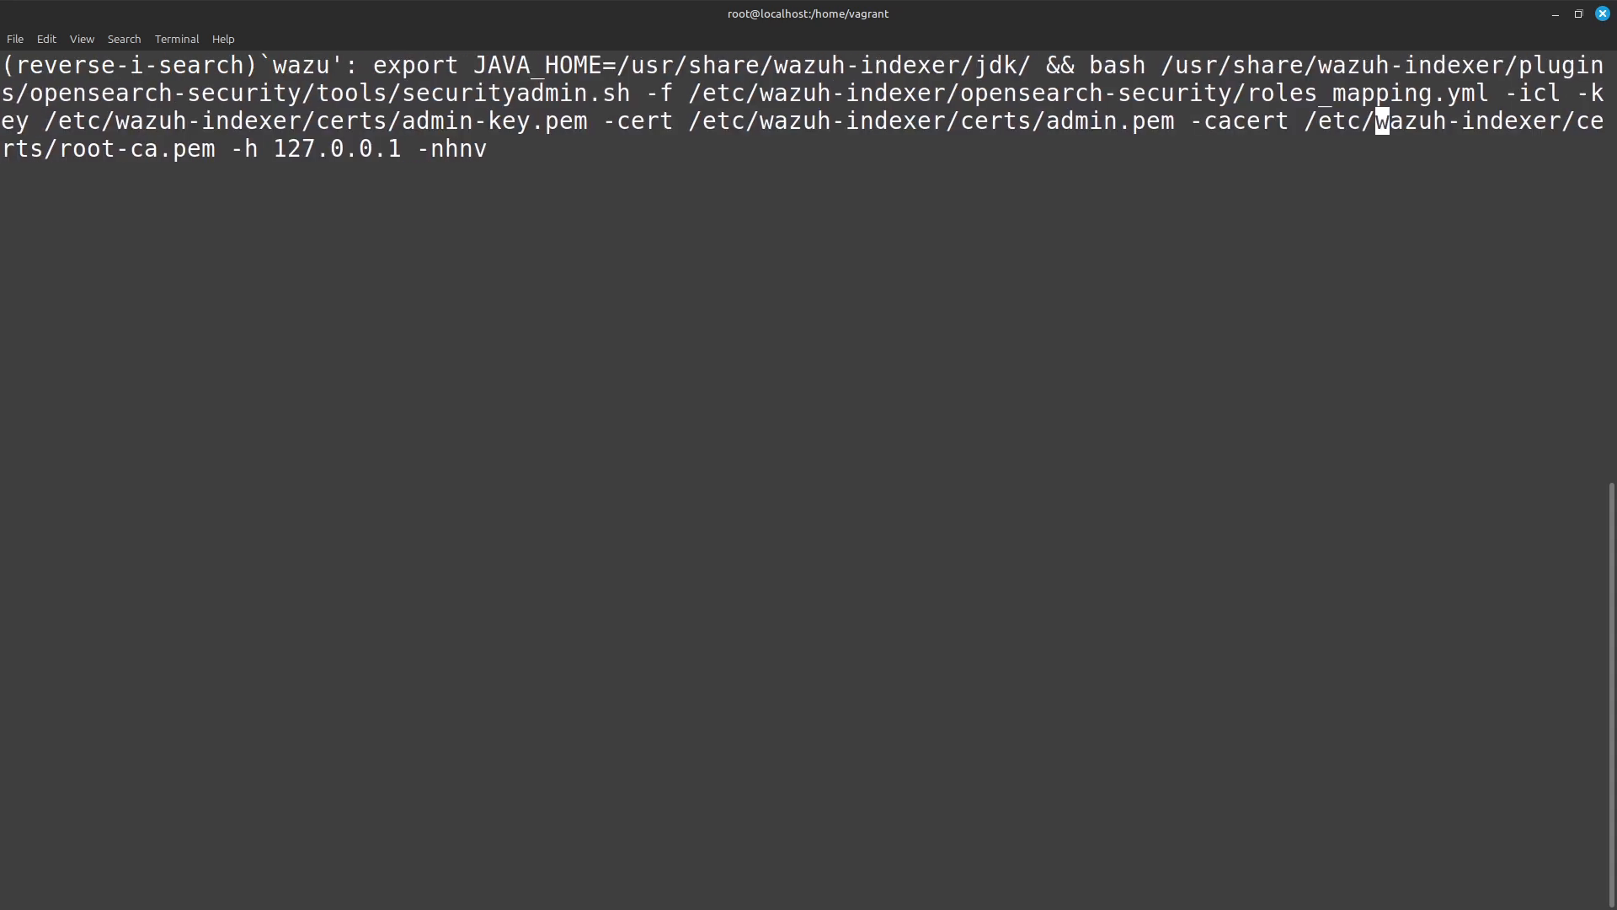
type(".yml")
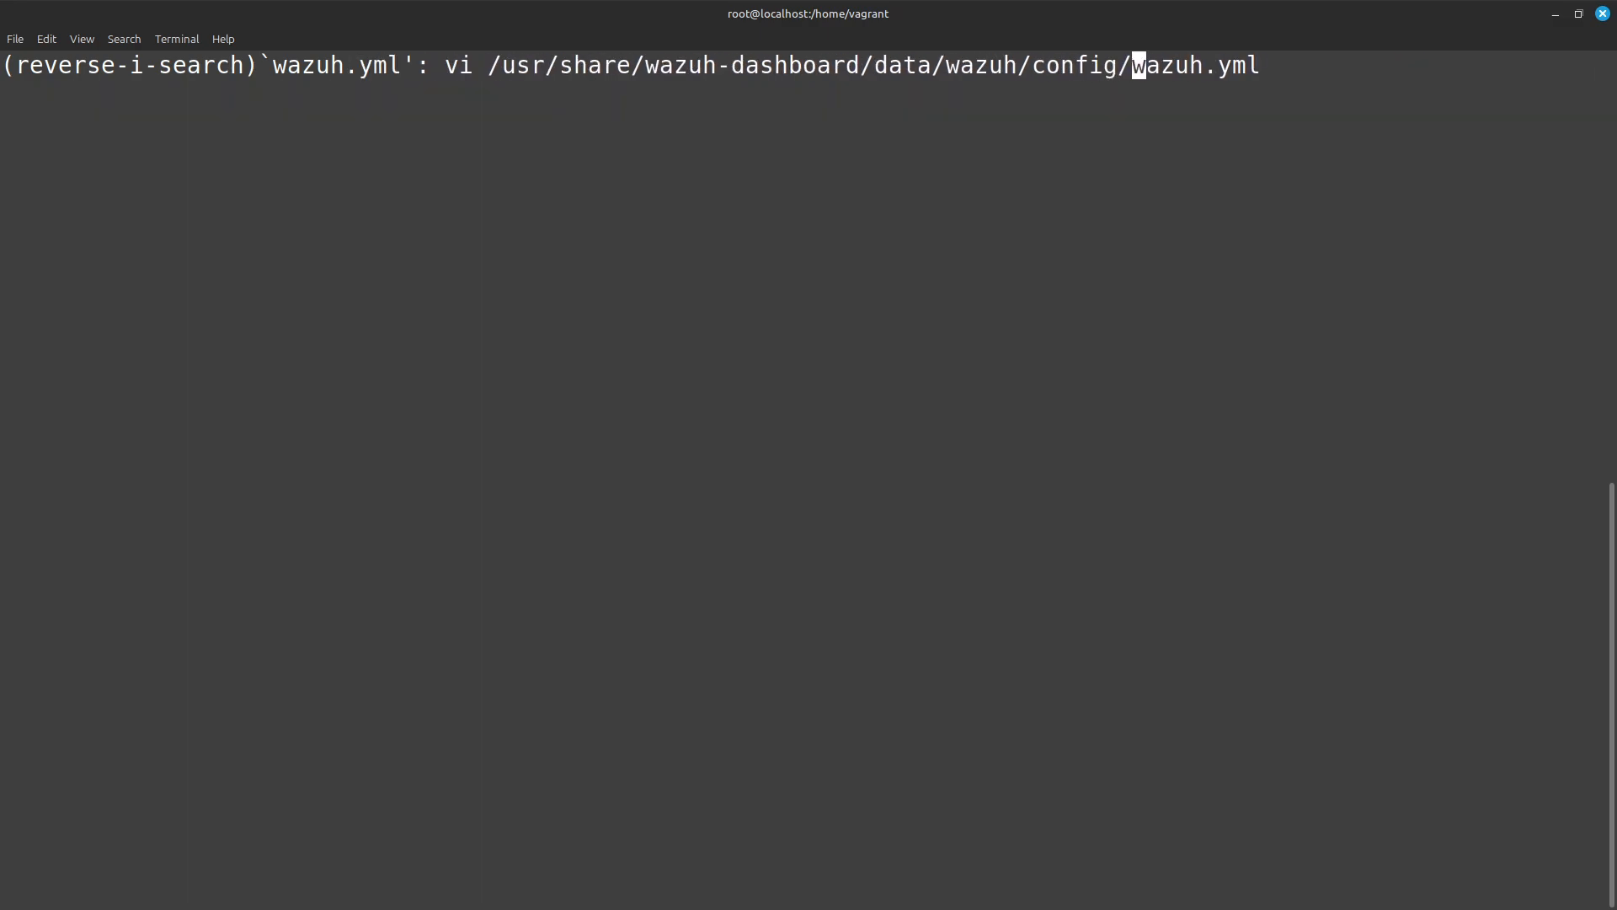
key("Right")
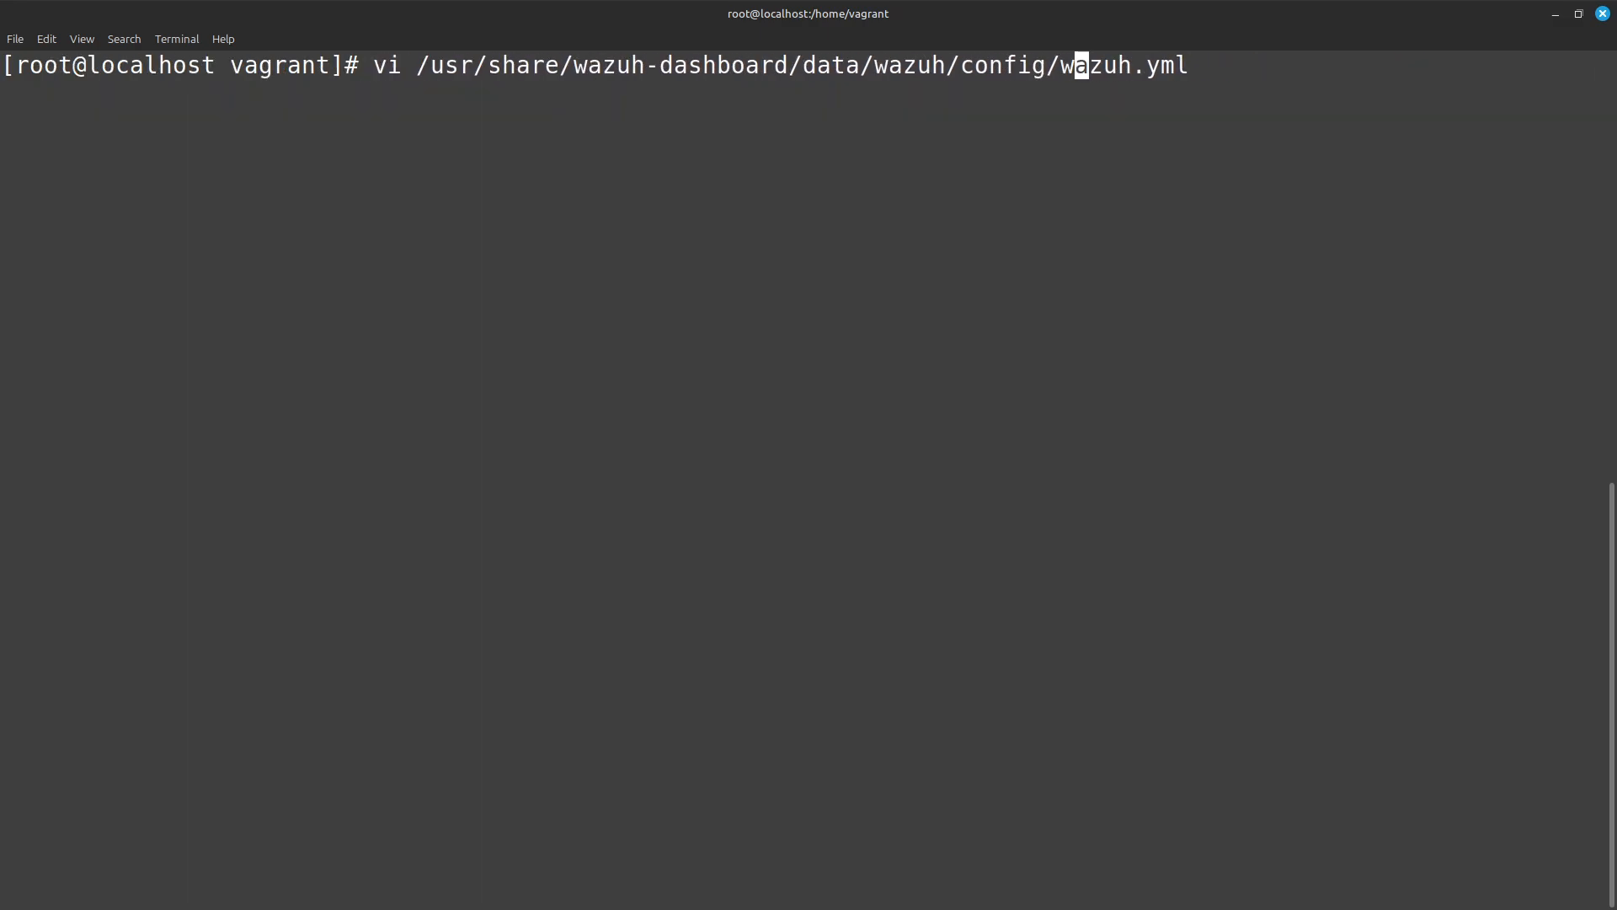
key("Return")
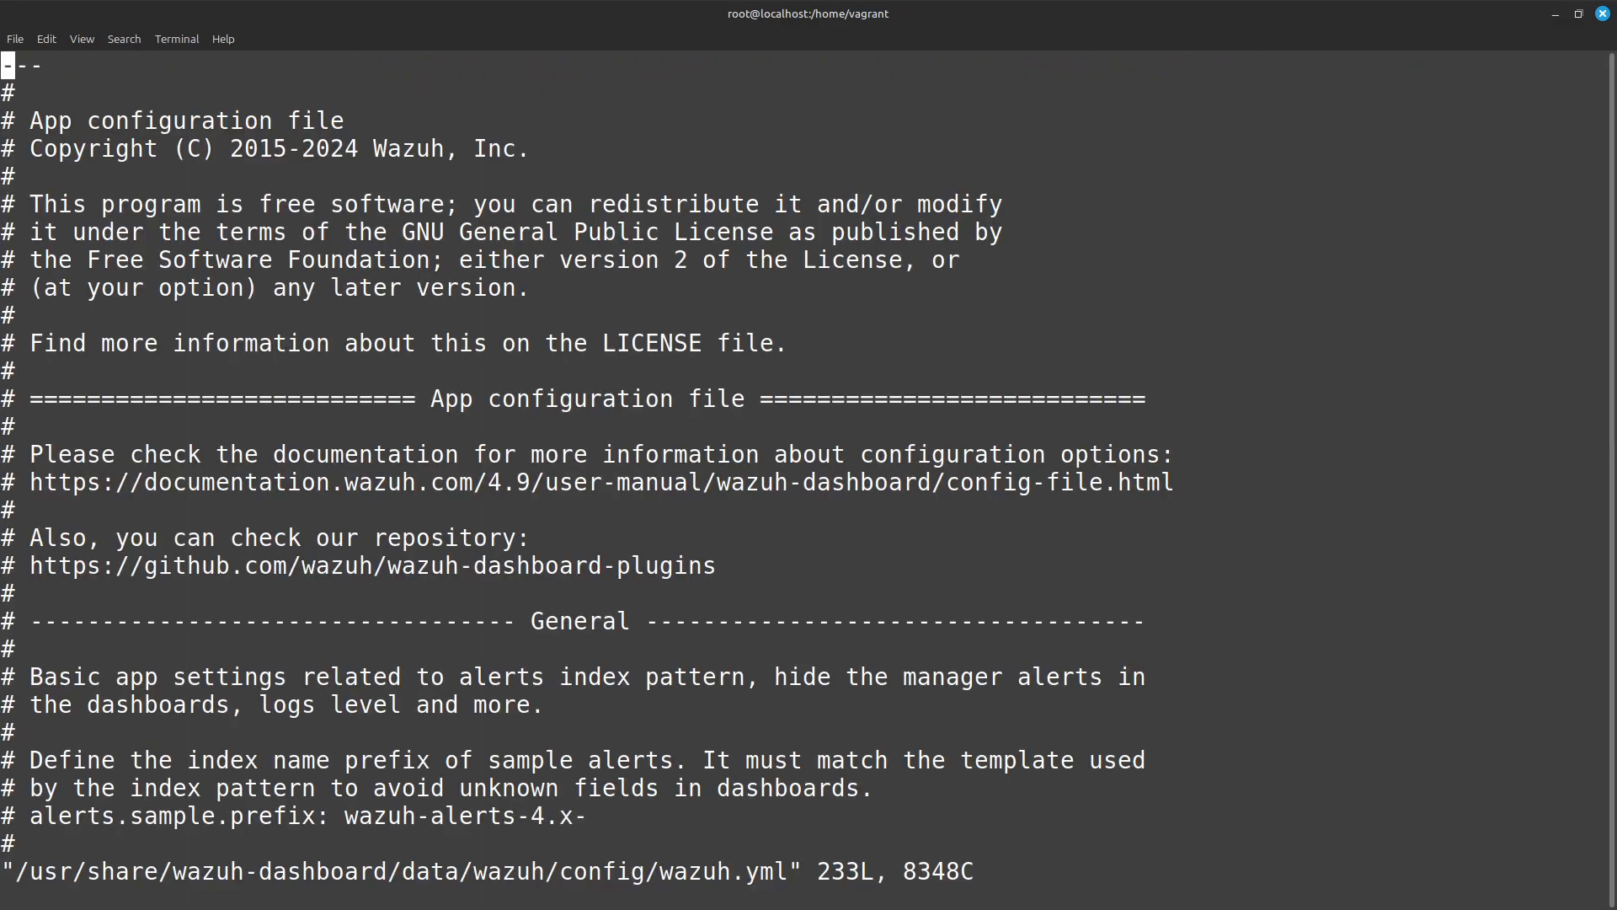
Examine the default host's run_as setting at the end of wazuh.yml, and quit vi with :wq.
key("shift+g")
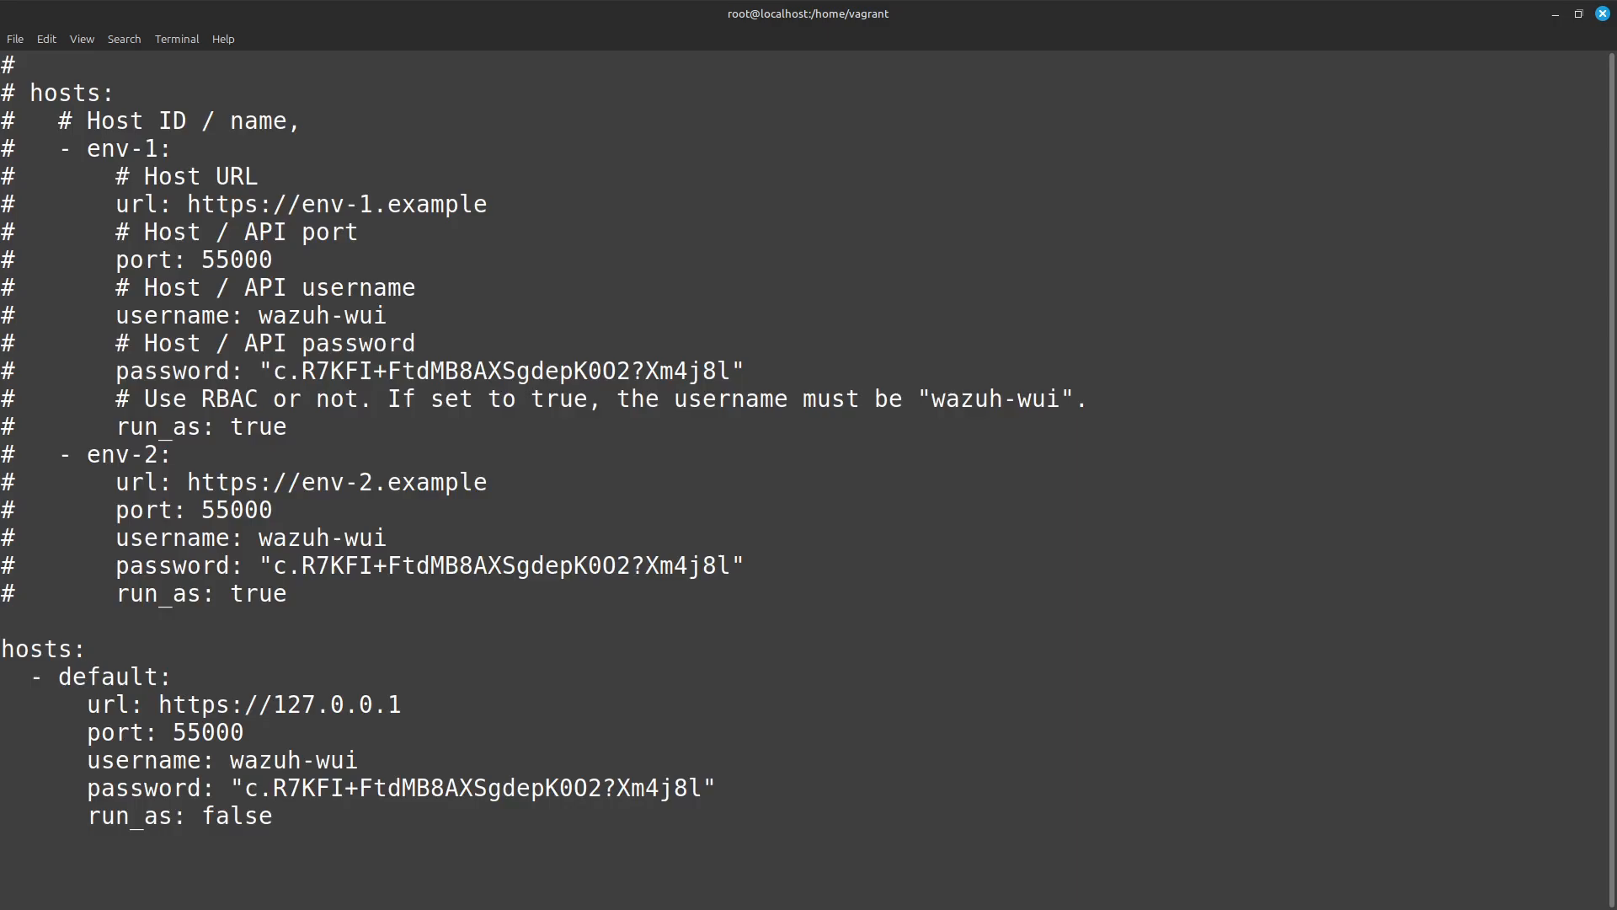
key("Up")
key("Right")
key("Right")
key("Right")
key("Right")
key("Right")
key("Right")
key("Right")
key("Right")
key("Right")
key("Right")
key("Right")
key("Right")
key("Right")
key("Right")
key("Right")
key("Right")
key("Right")
key("Right")
type(":wq")
key("Return")
key("ctrl+r")
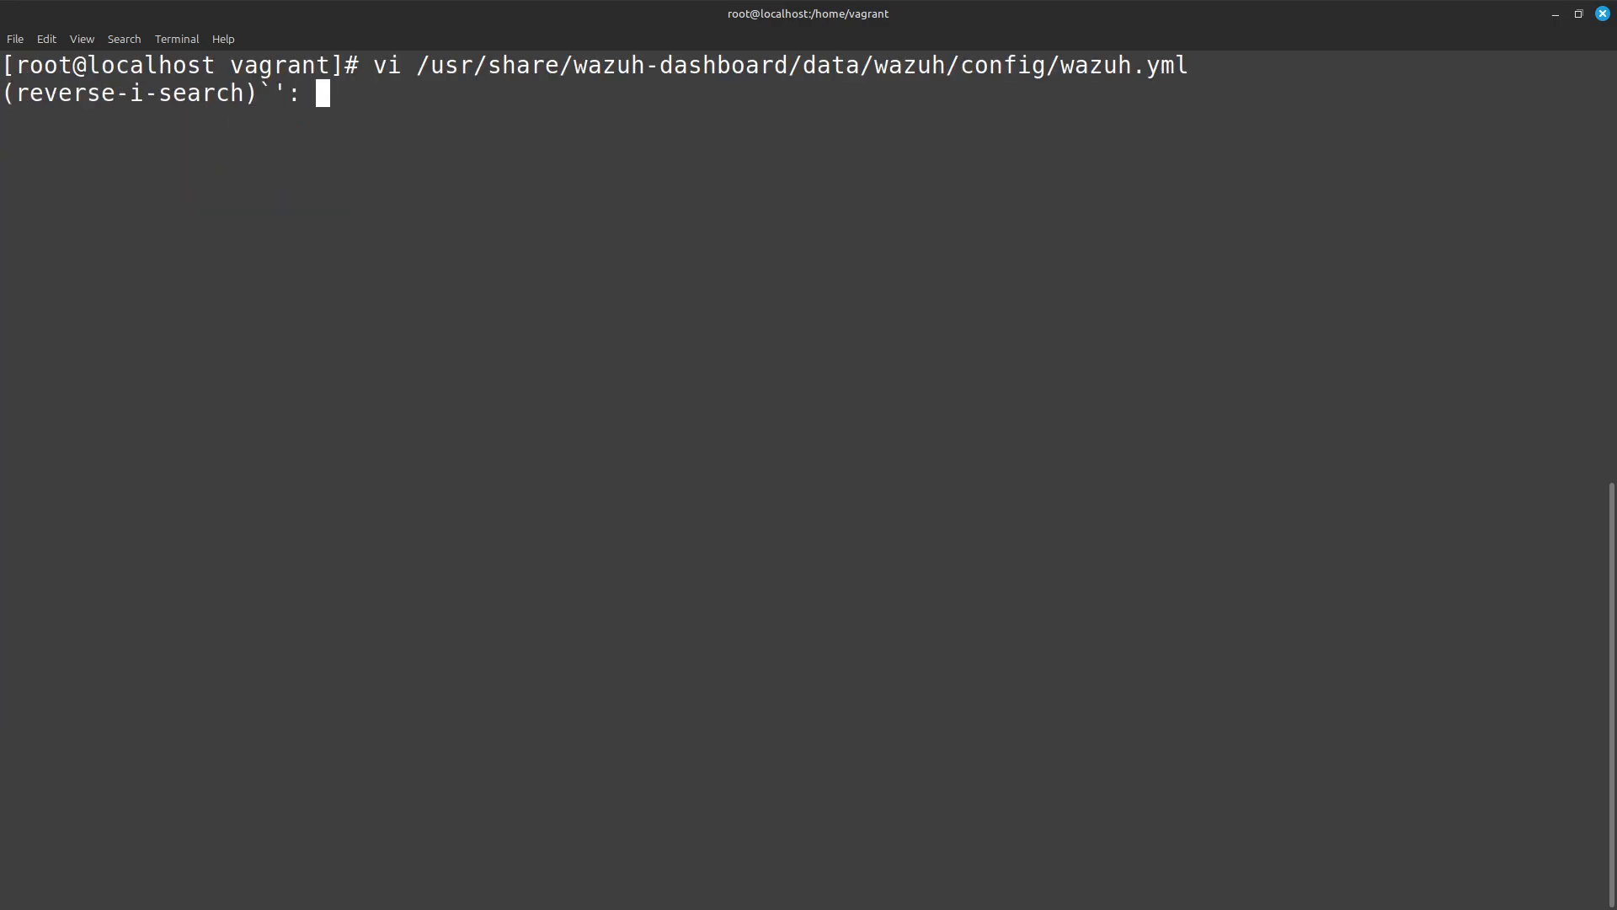
type("op")
key("ctrl+c")
key("ctrl+r")
type("opens")
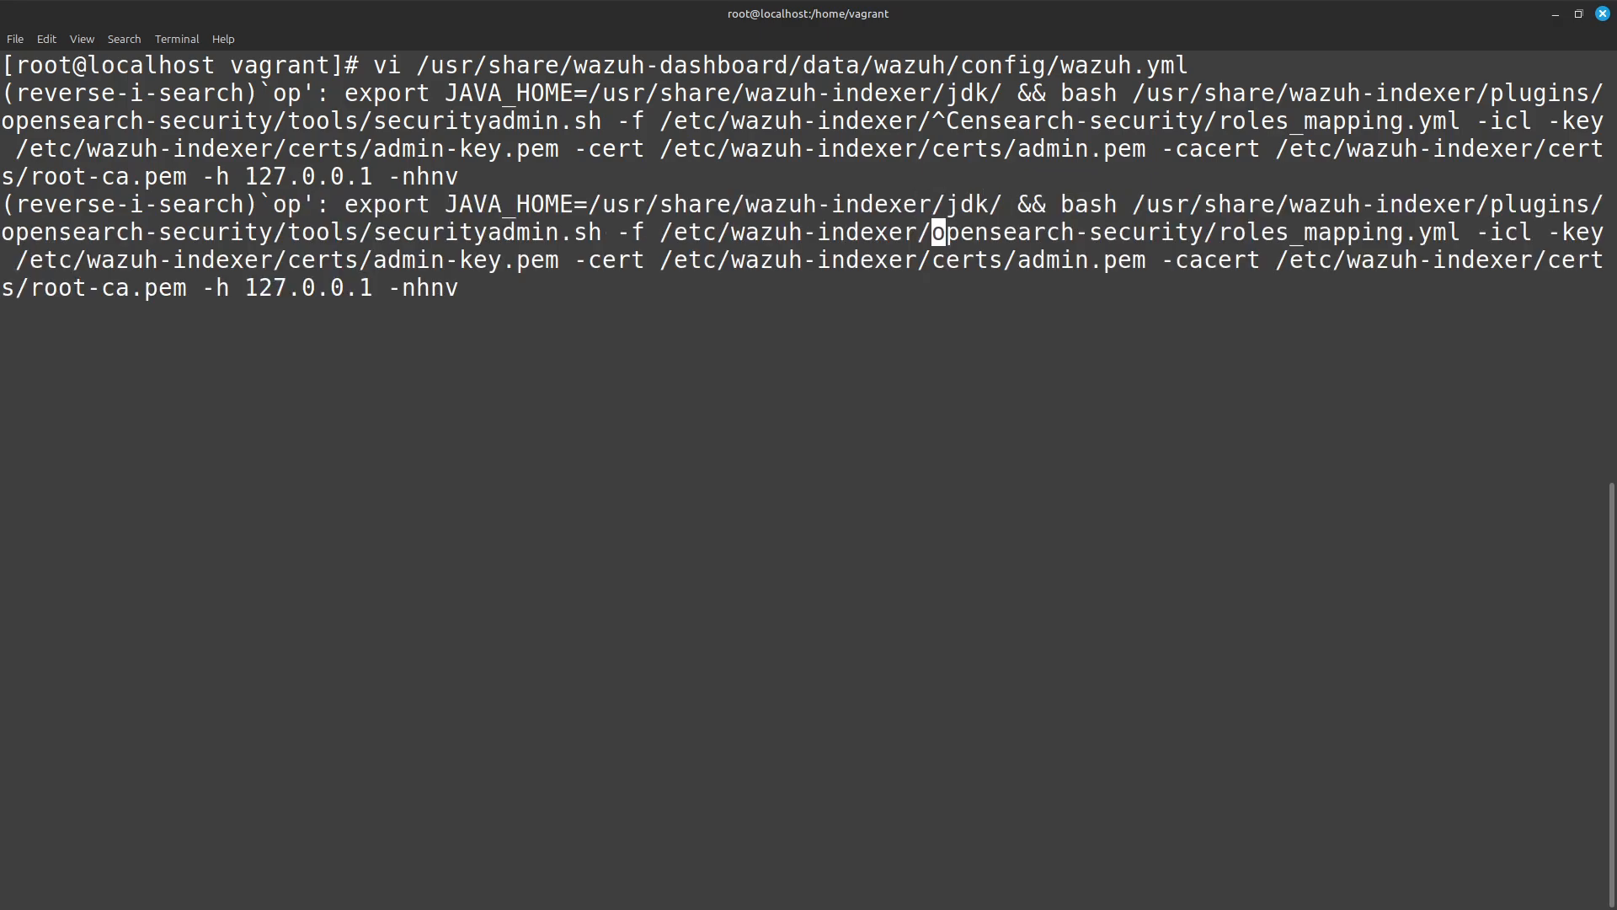
key("BackSpace")
key("BackSpace")
key("BackSpace")
key("BackSpace")
key("BackSpace")
type("dashboa': vi /usr/share/wazuh-dashboard/data/wazuh/config/wazuh.yml")
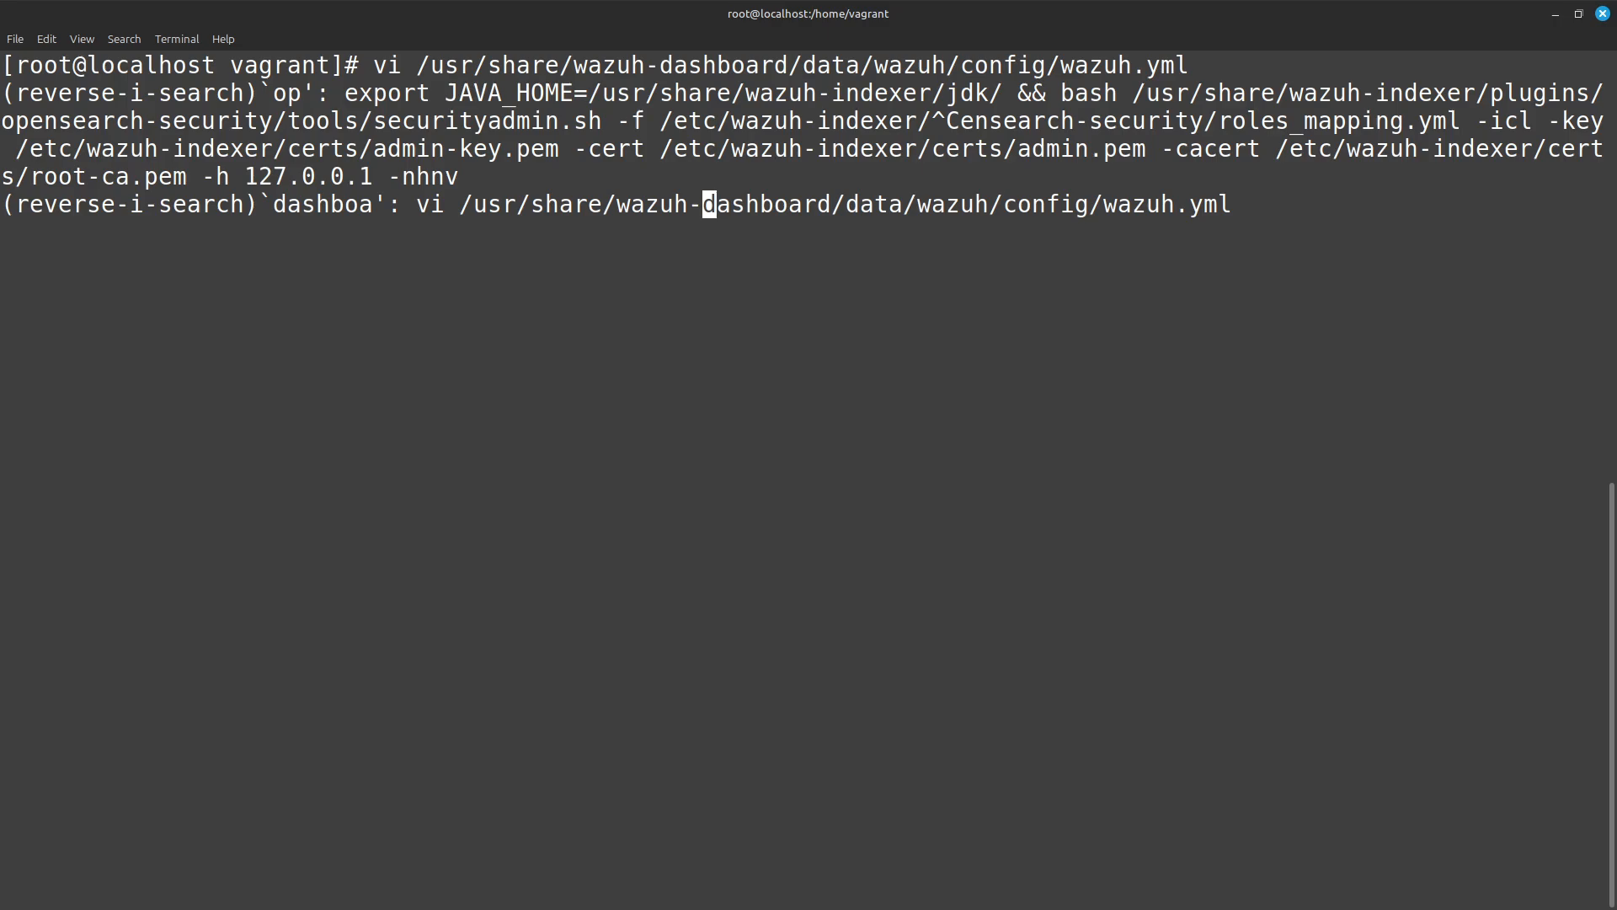
key("Right")
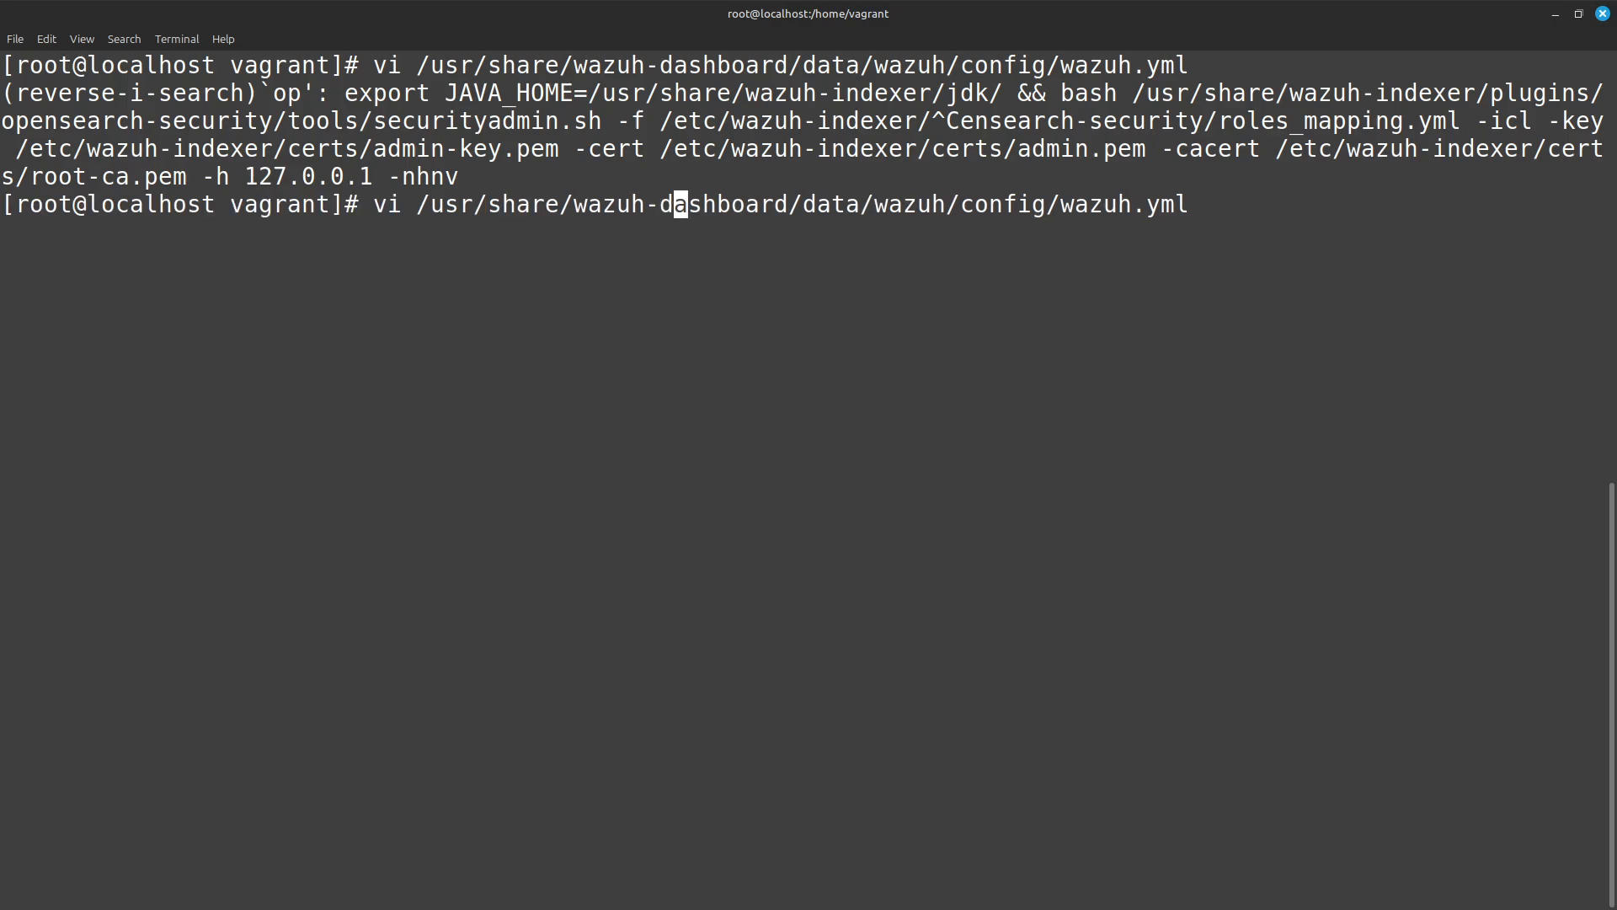
Search the command history for "dashboard" to recall the vi command for /etc/wazuh-dashboard/opensearch_dashboards.yml, and open the file.
key("ctrl+r")
type("dashboard")
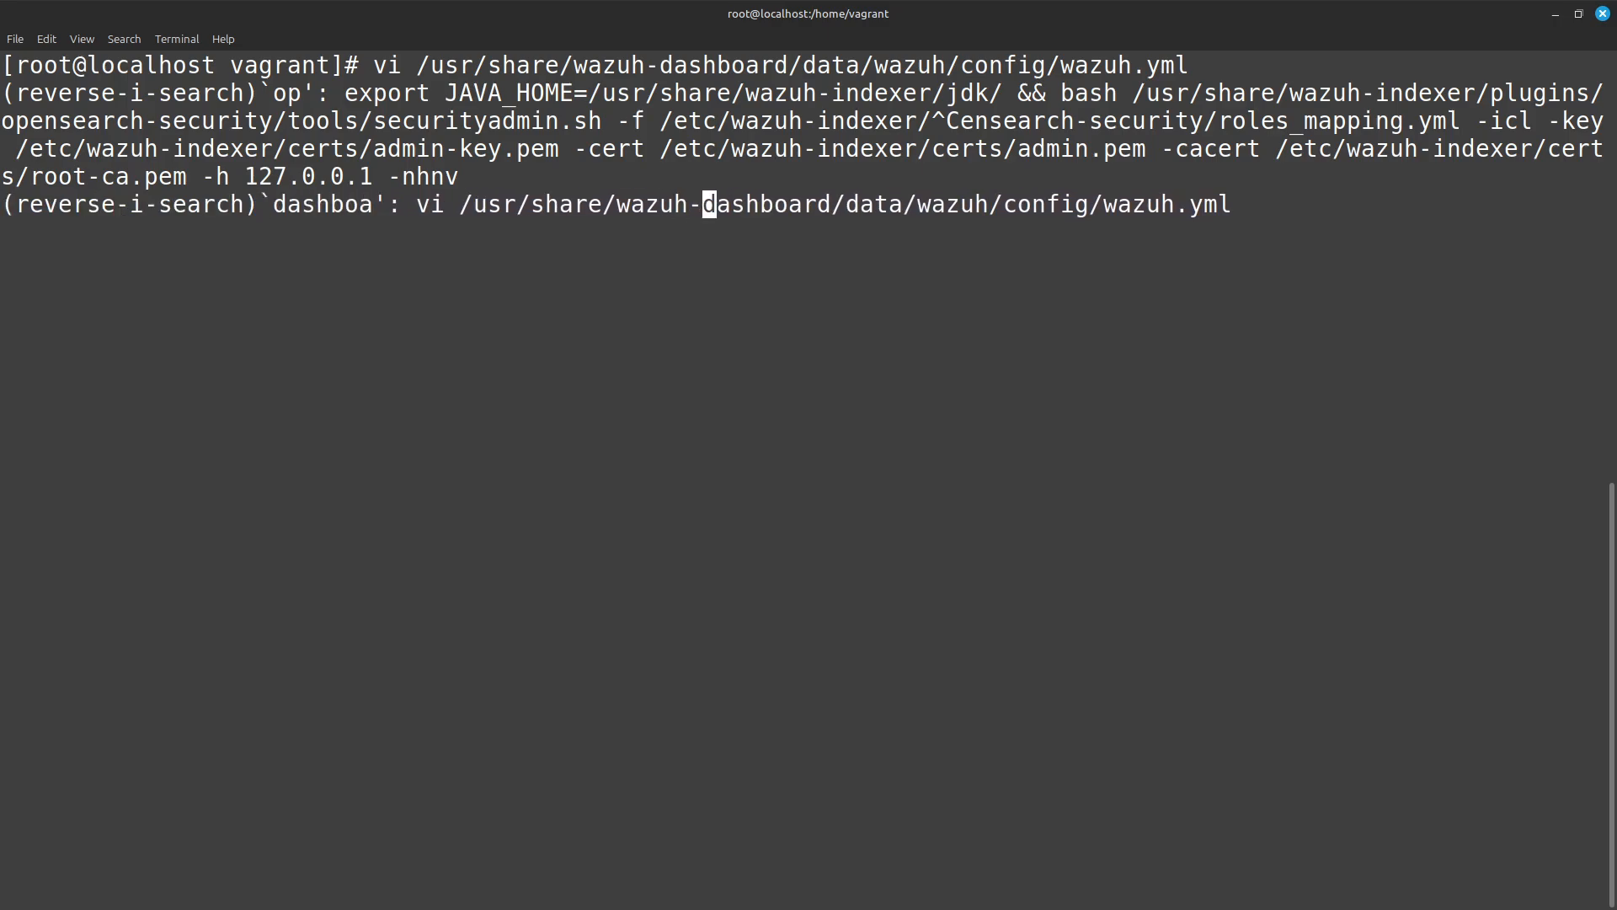
key("ctrl+r")
key("ctrl+r")
key("ctrl+r")
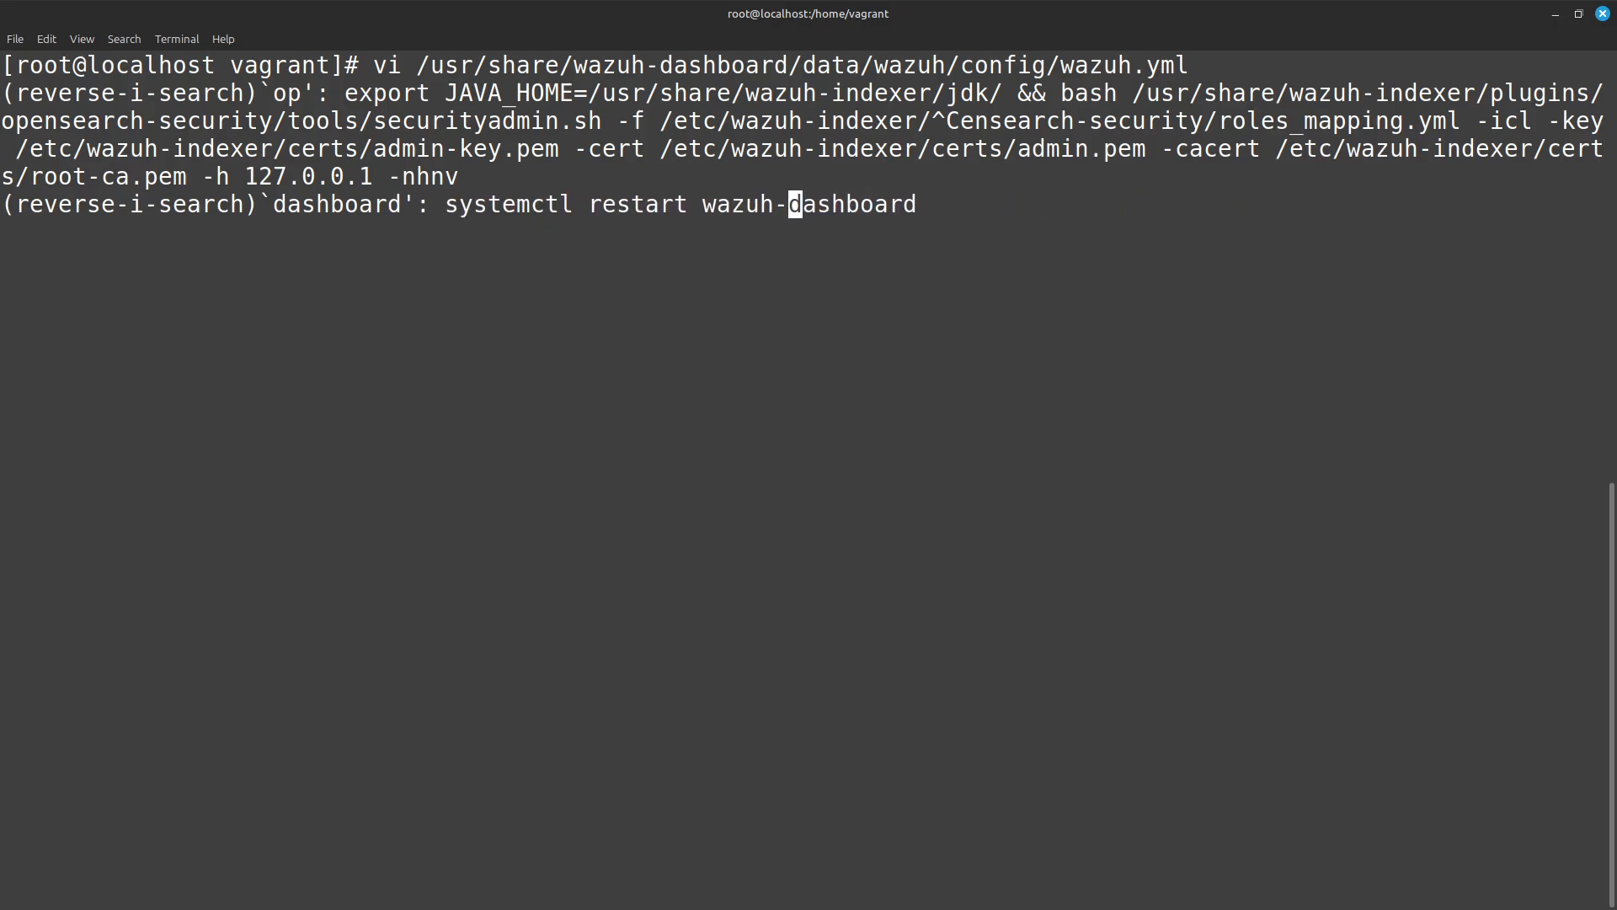
key("ctrl+r")
key("ctrl+r")
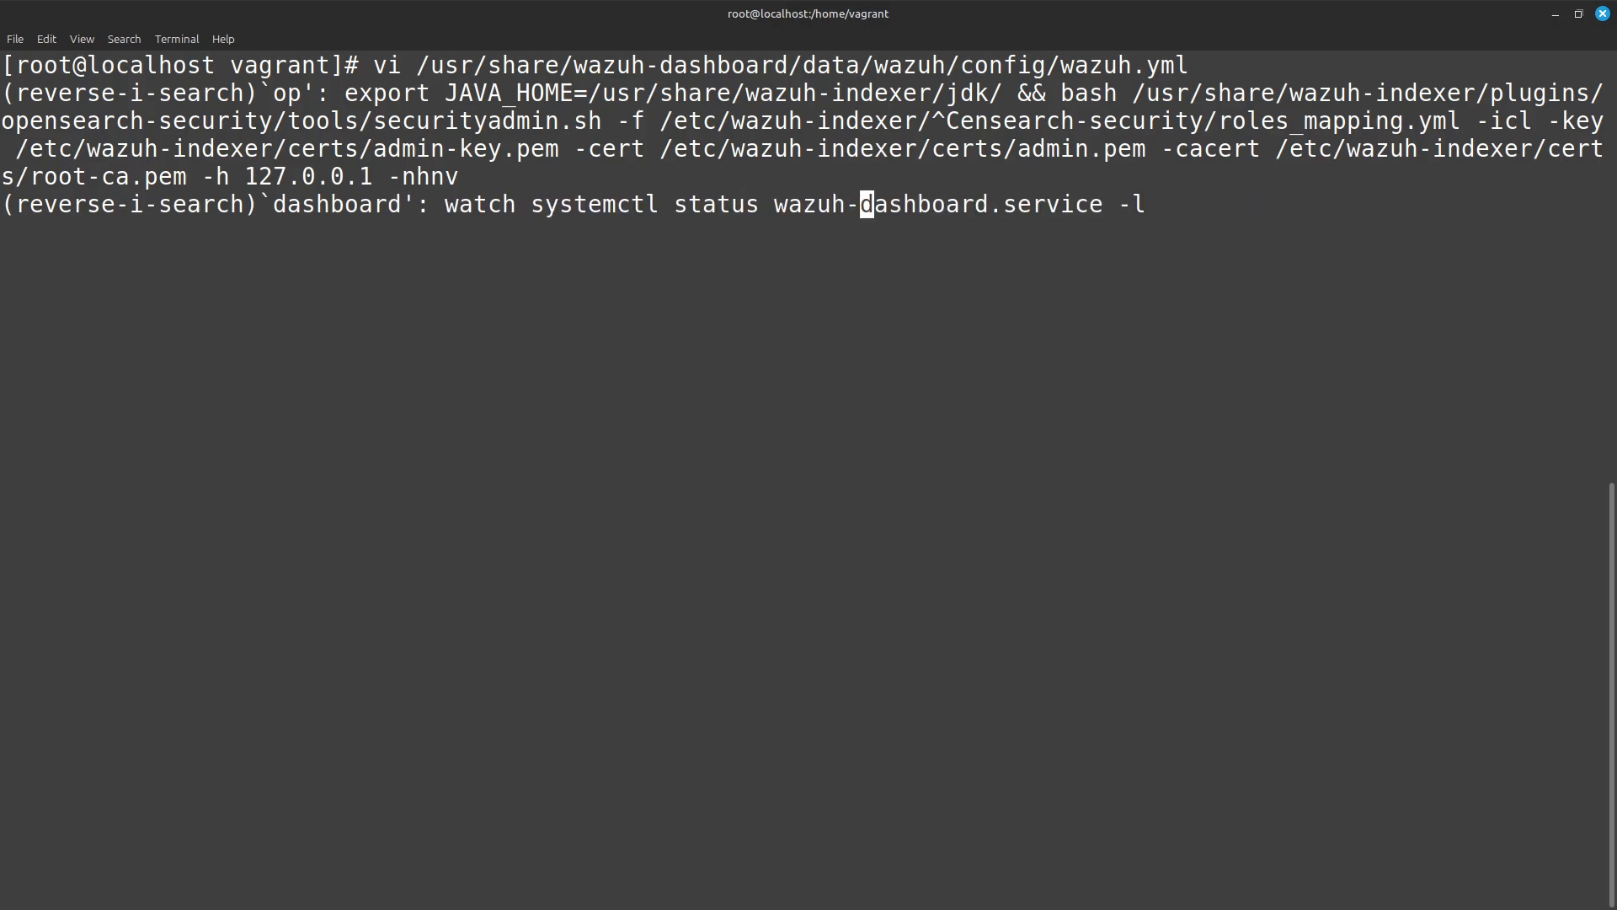
key("ctrl+r")
key("ctrl+r")
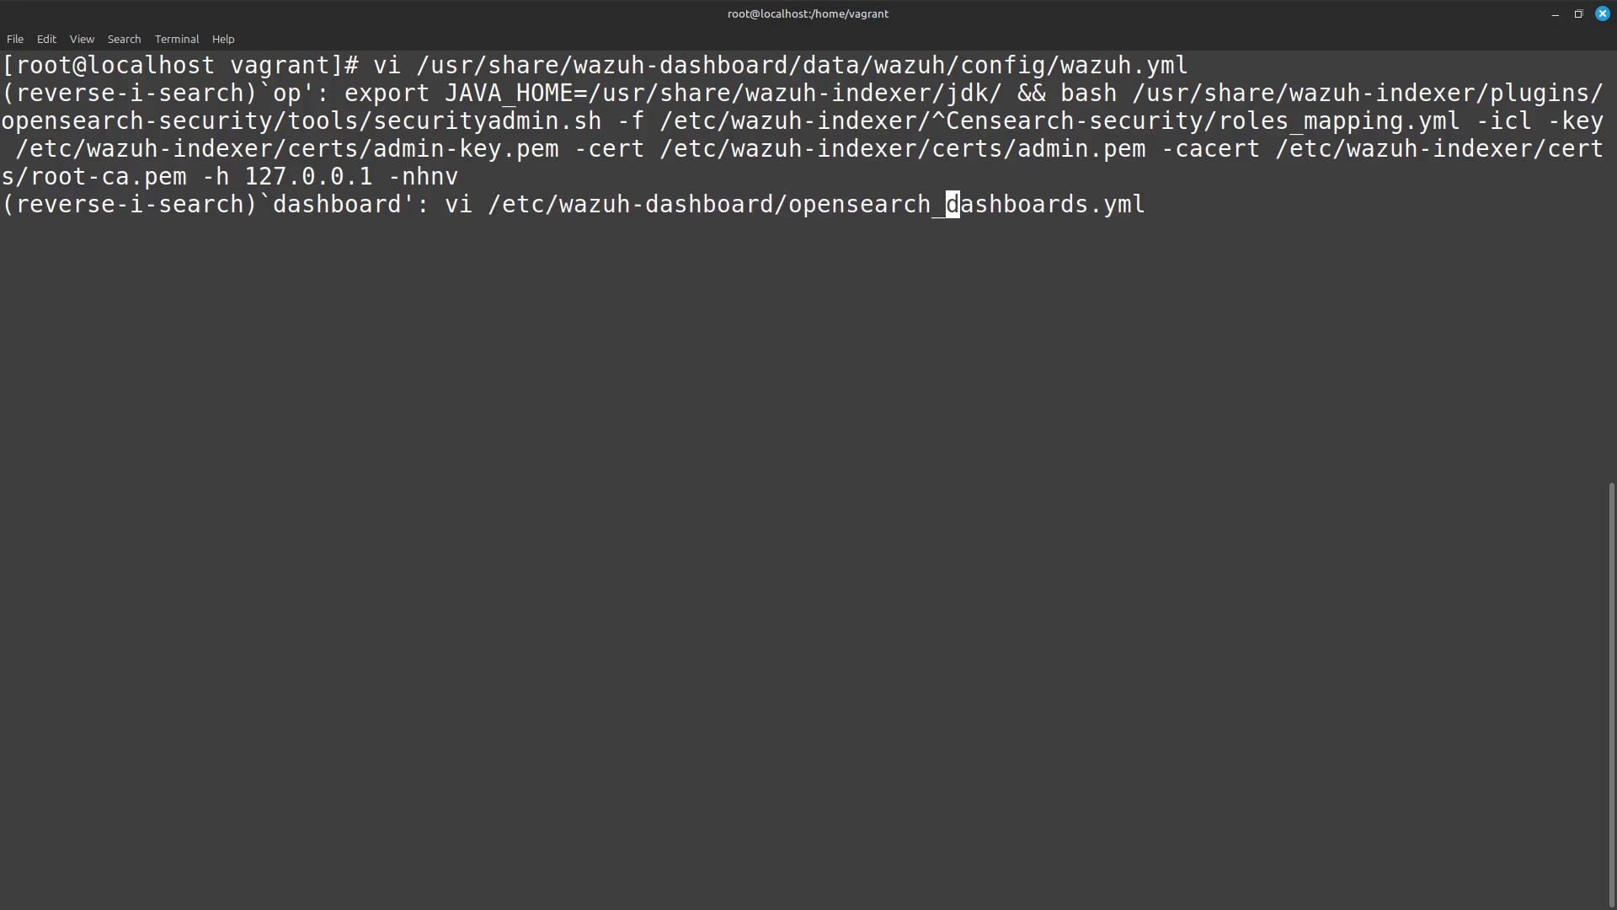
key("Escape")
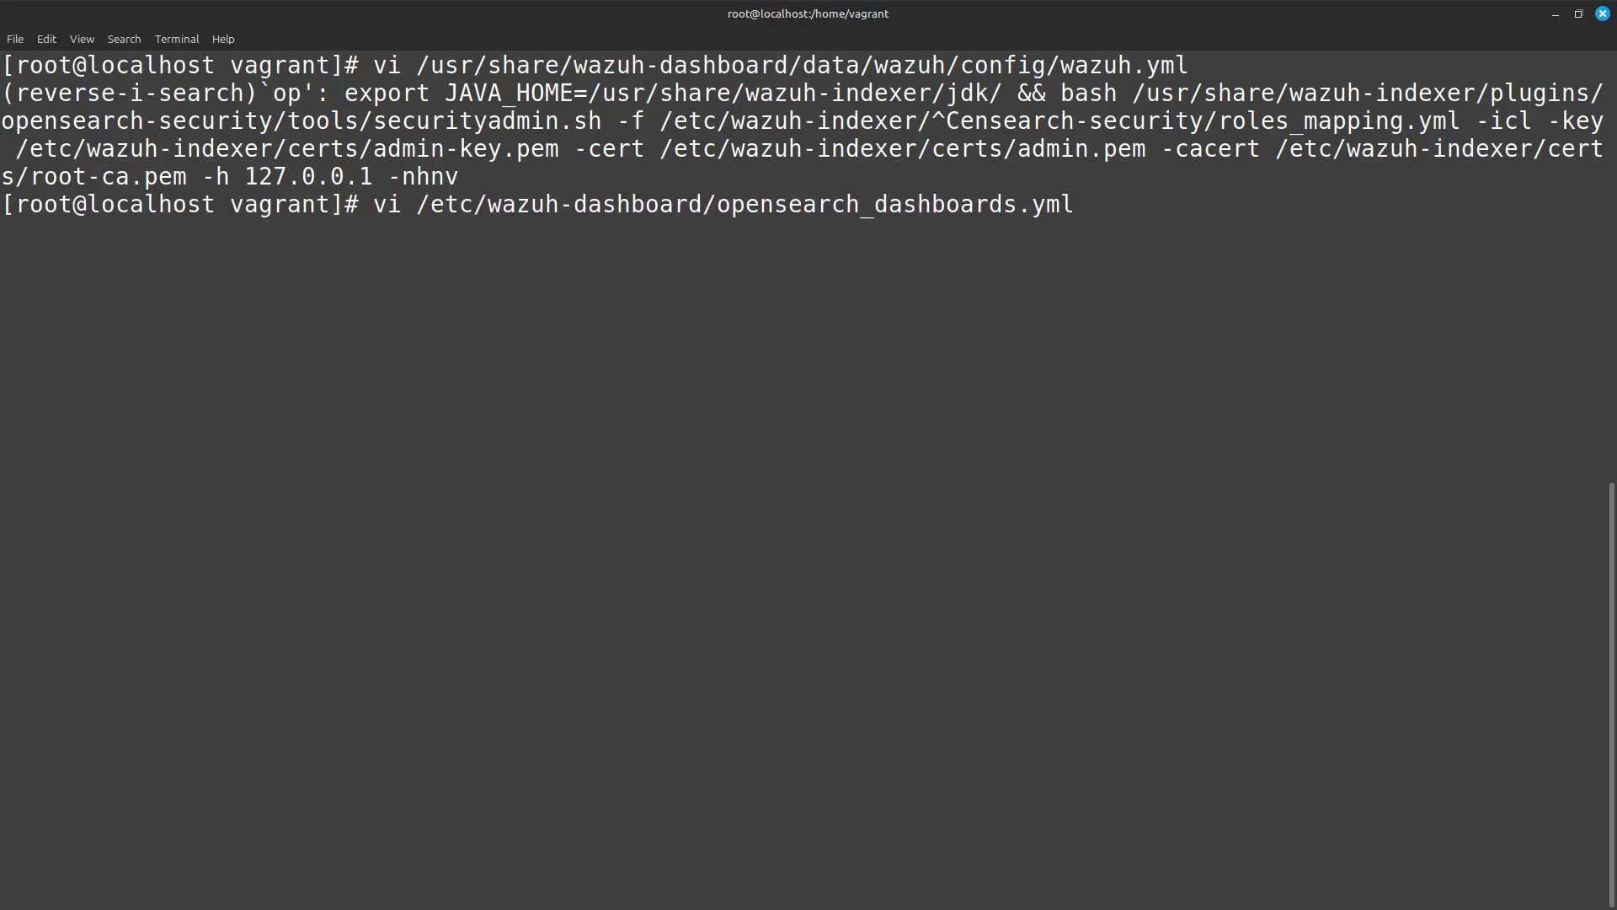
key("Right")
key("Left")
key("Left")
key("Left")
key("Left")
key("Return")
Examine the authentication and server settings in opensearch_dashboards.yml, and quit vi with :wq.
key("Down")
key("Down")
key("Down")
key("Down")
key("Down")
key("Down")
key("Down")
key("Down")
key("Down")
key("Down")
key("Down")
key("Down")
key("Down")
key("Down")
key("Down")
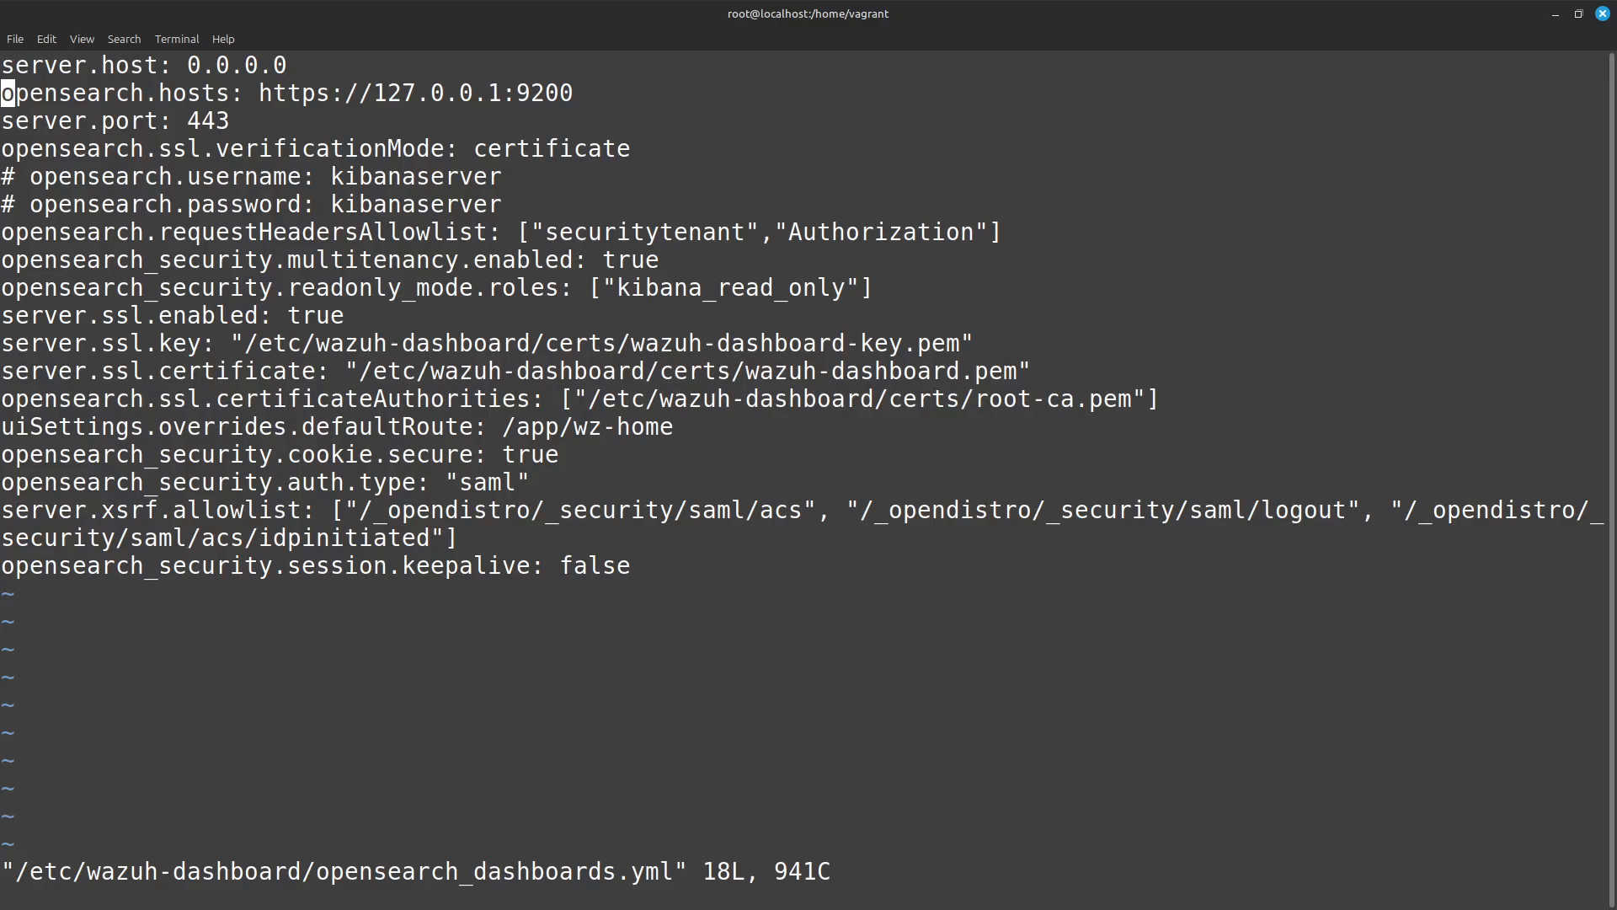
key("Right")
key("Right")
key("Right")
key("Right")
key("Right")
key("Right")
key("Right")
key("Right")
key("Right")
key("Right")
key("Right")
key("Right")
key("Right")
key("Right")
key("Right")
key("Right")
key("Right")
key("Right")
key("Right")
key("Right")
key("Down")
key("Left")
key("Left")
key("Right")
key("Left")
key("Left")
key("Left")
key("Left")
type(":wq")
key("Return")
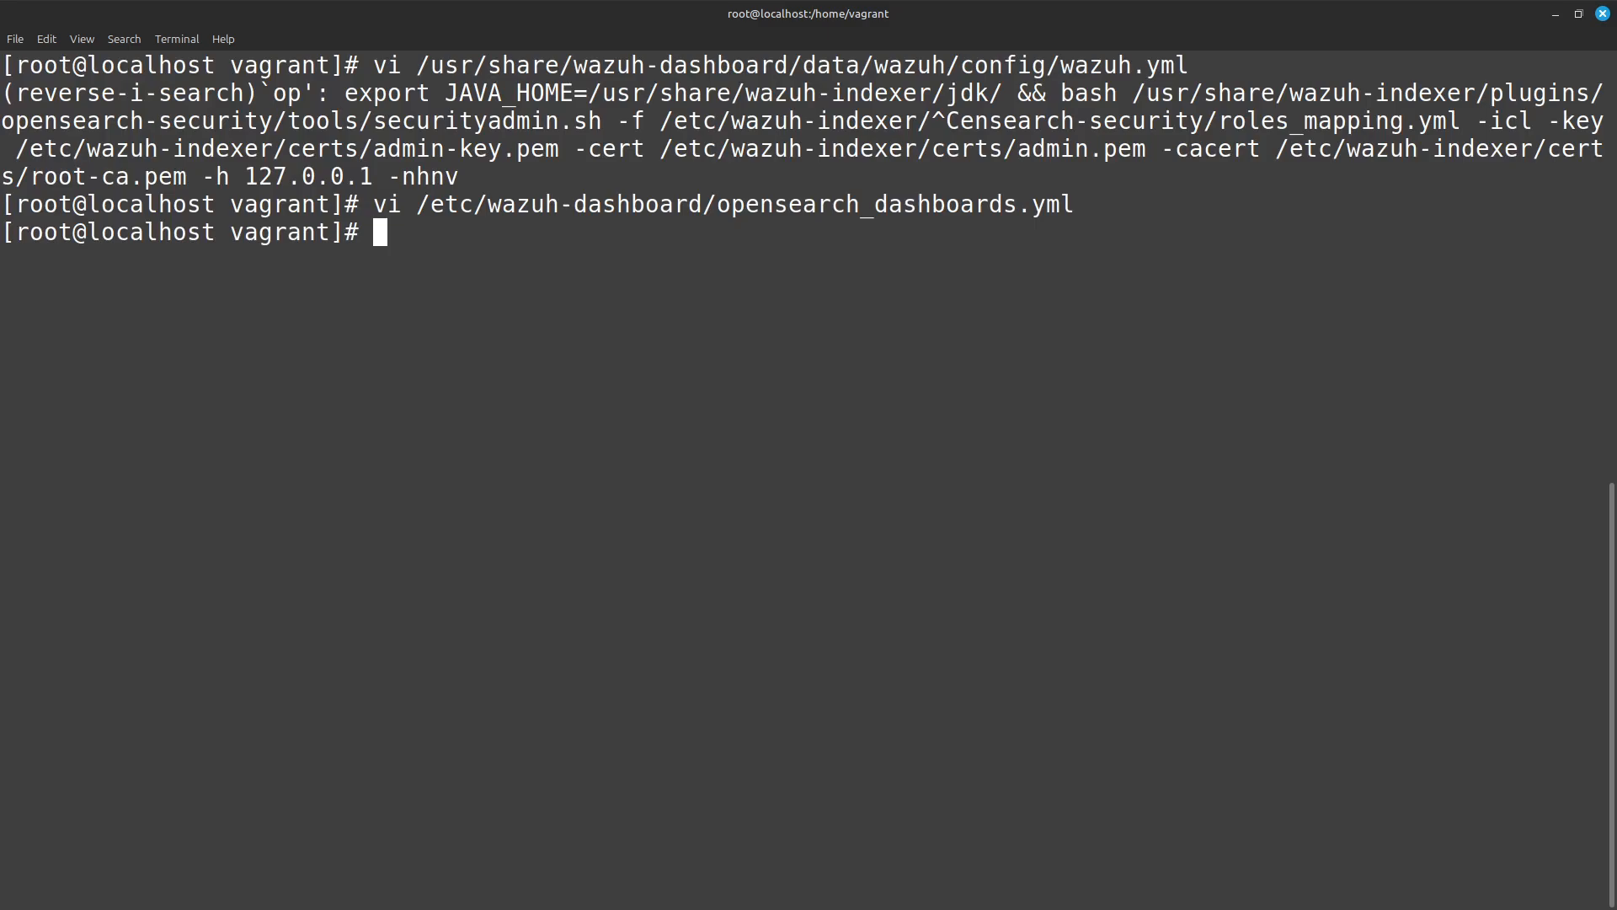
Restart the dashboard service by recalling and running systemctl restart wazuh-dashboard.
key("ctrl+r")
type("rest")
key("Return")
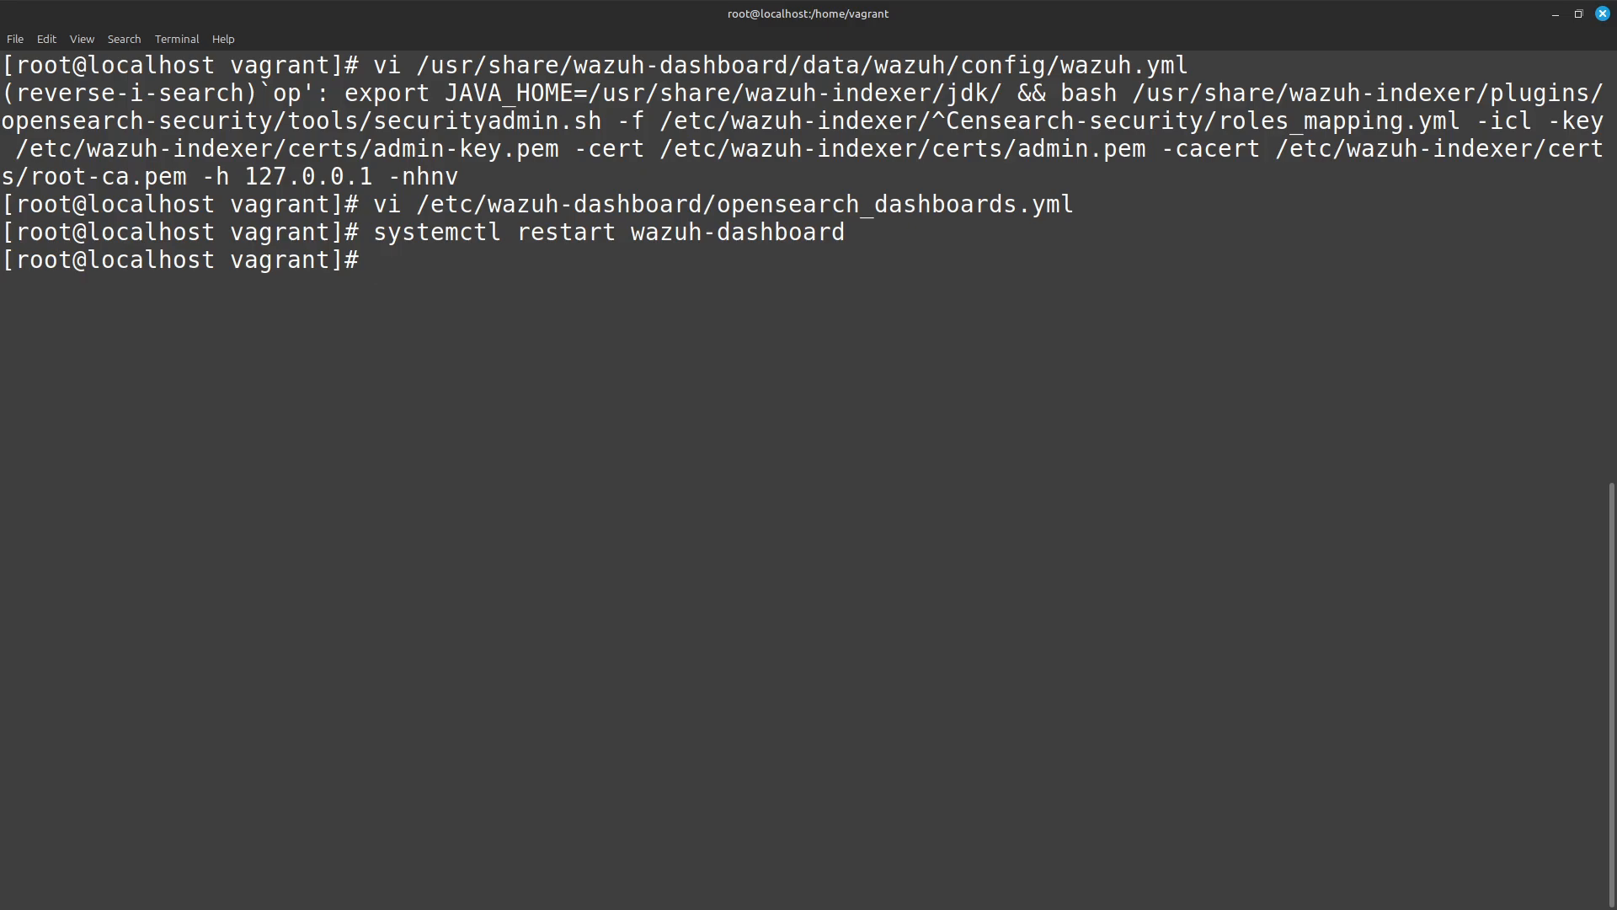
Switch to Firefox, open a private window and load the Wazuh dashboard at 192.168.121.40.
key("alt+Tab")
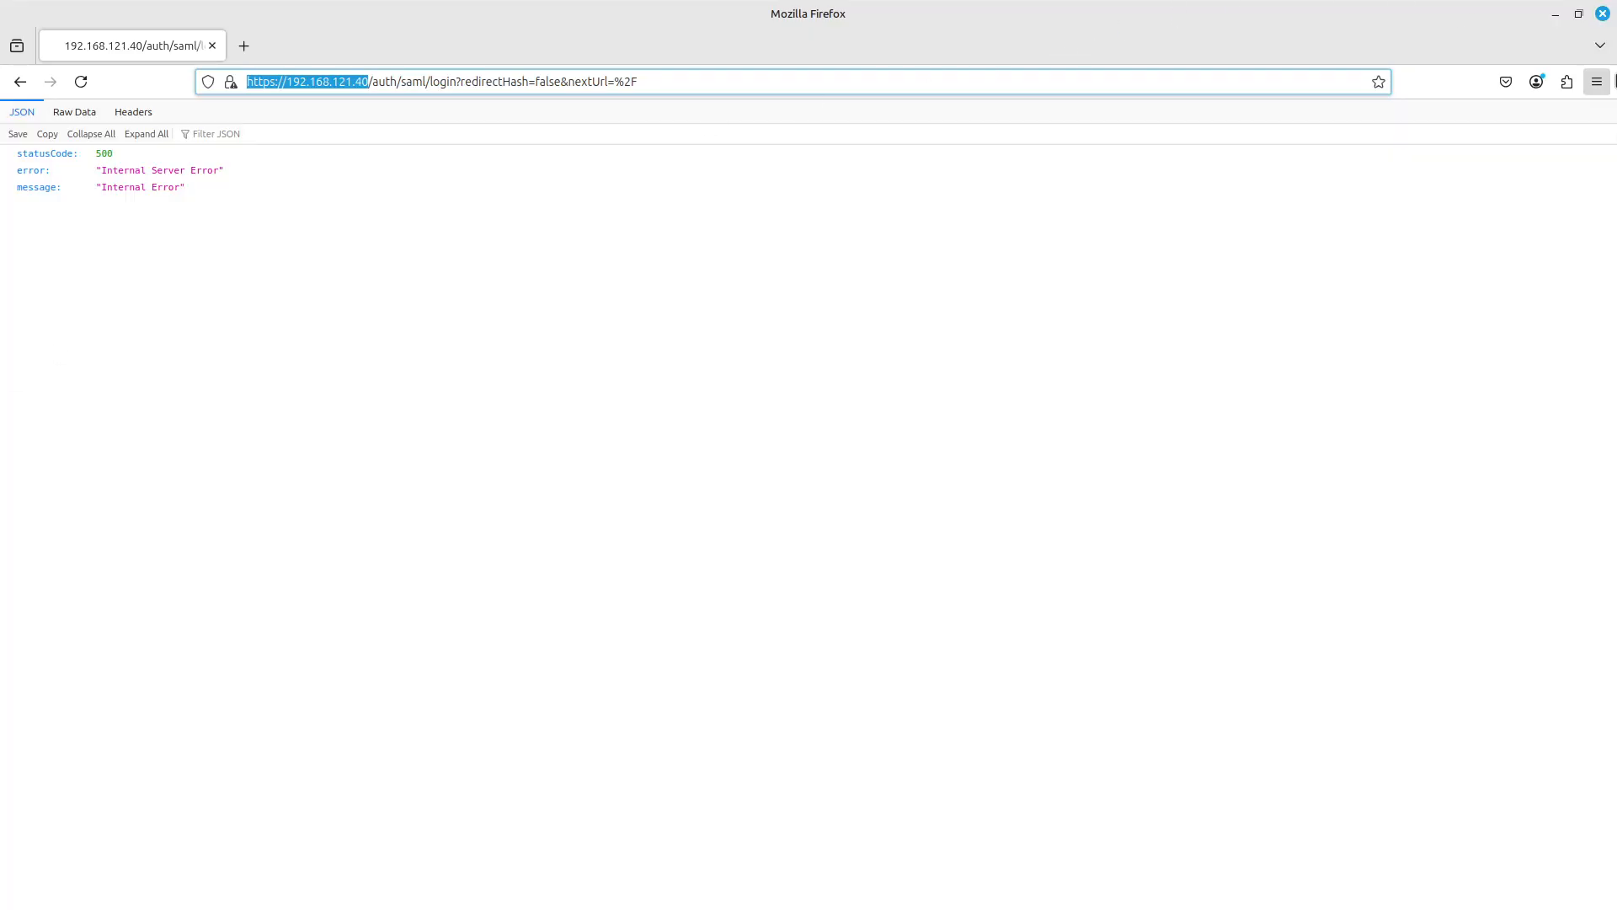
left_click(1597, 82)
left_click(1496, 206)
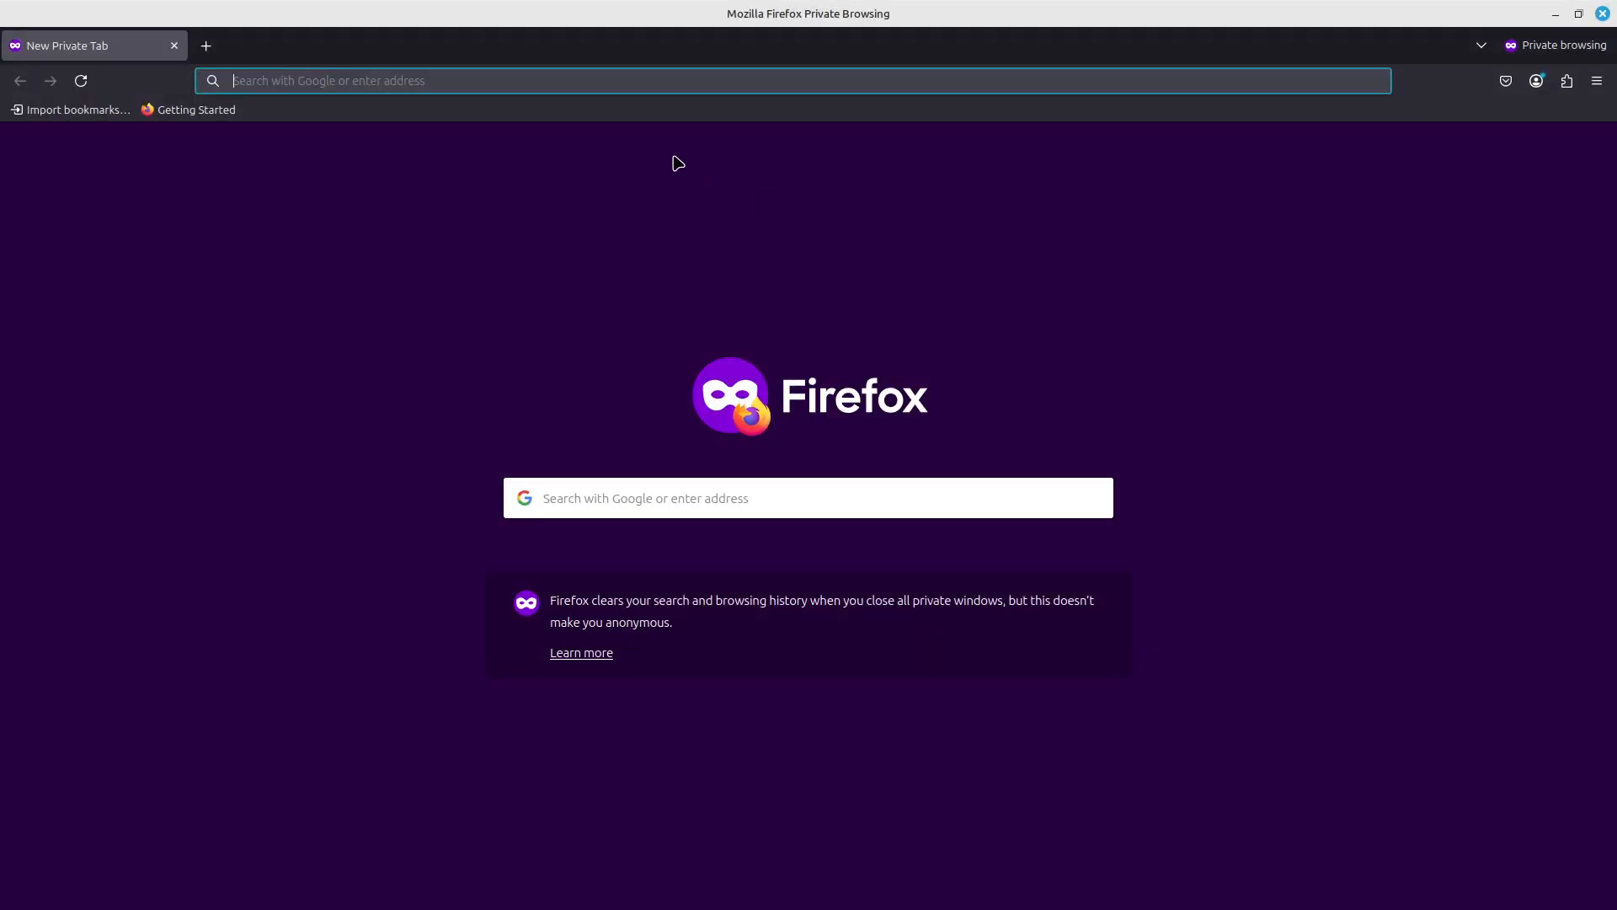
type("192.168.121.40/")
key("Return")
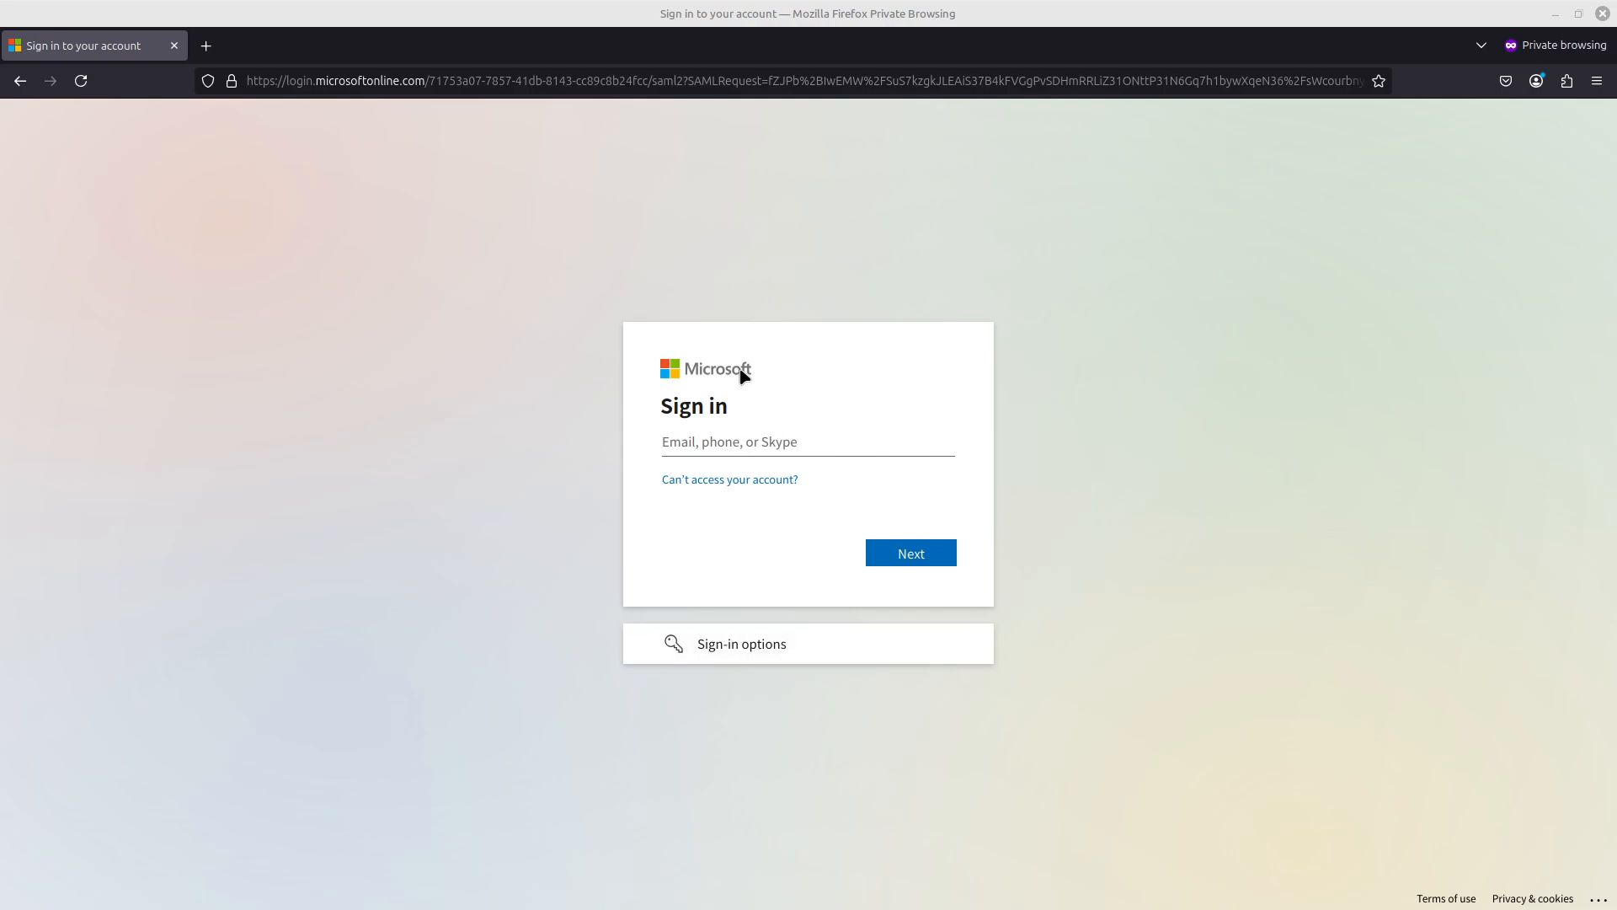
Sign in on the Microsoft page with the SOC admin account's e-mail and its copied temporary password.
left_click(736, 442)
left_click(916, 552)
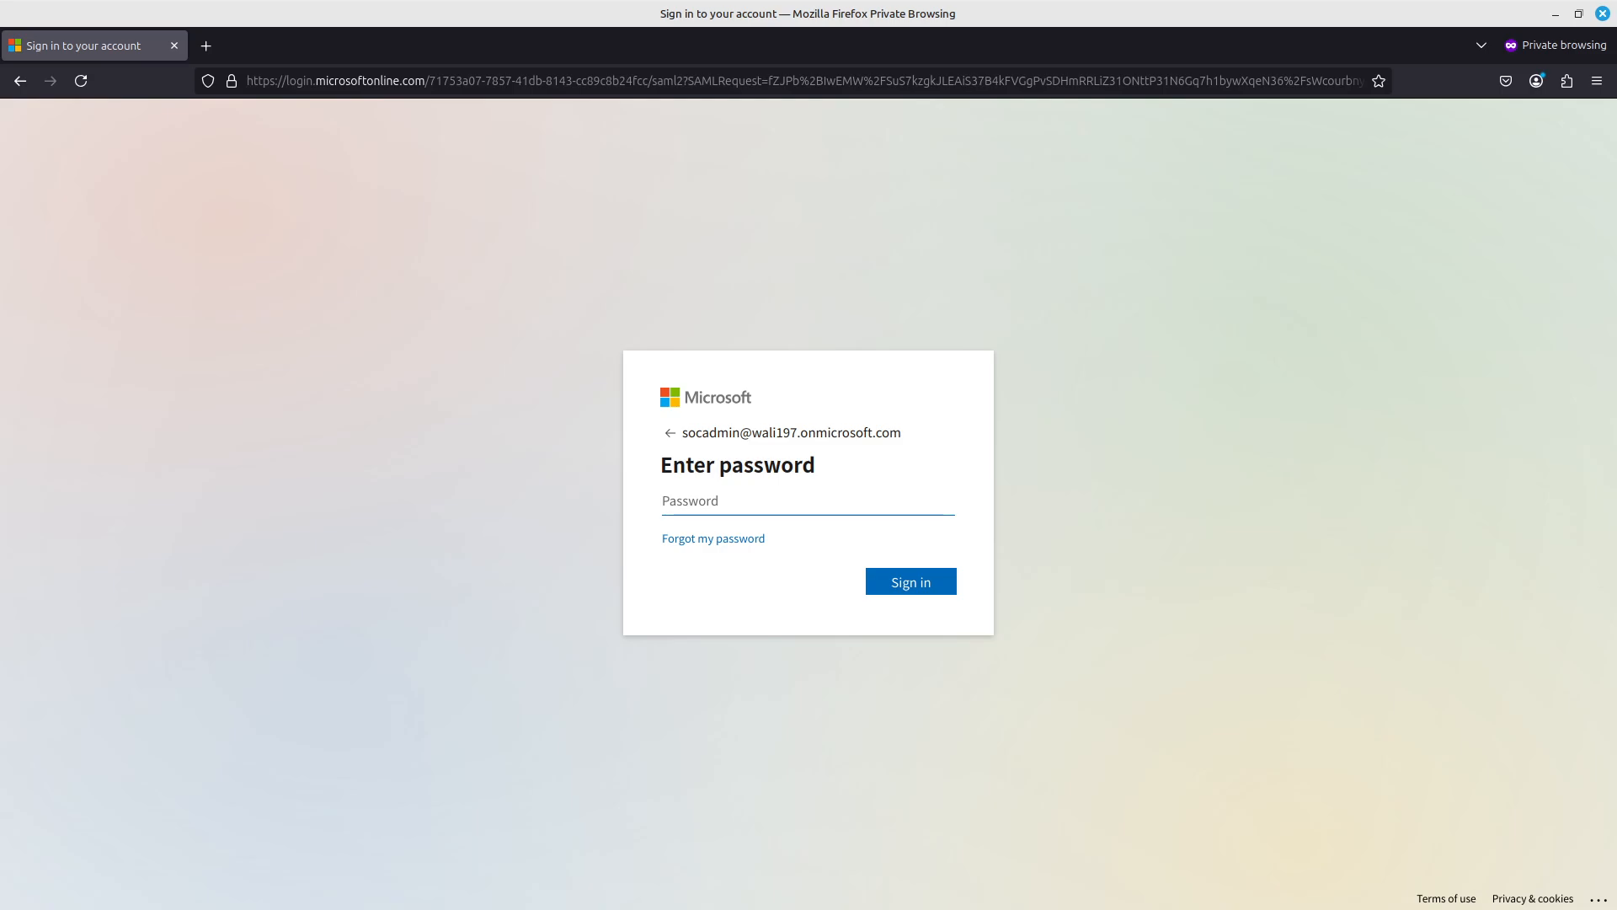
key("alt+Tab")
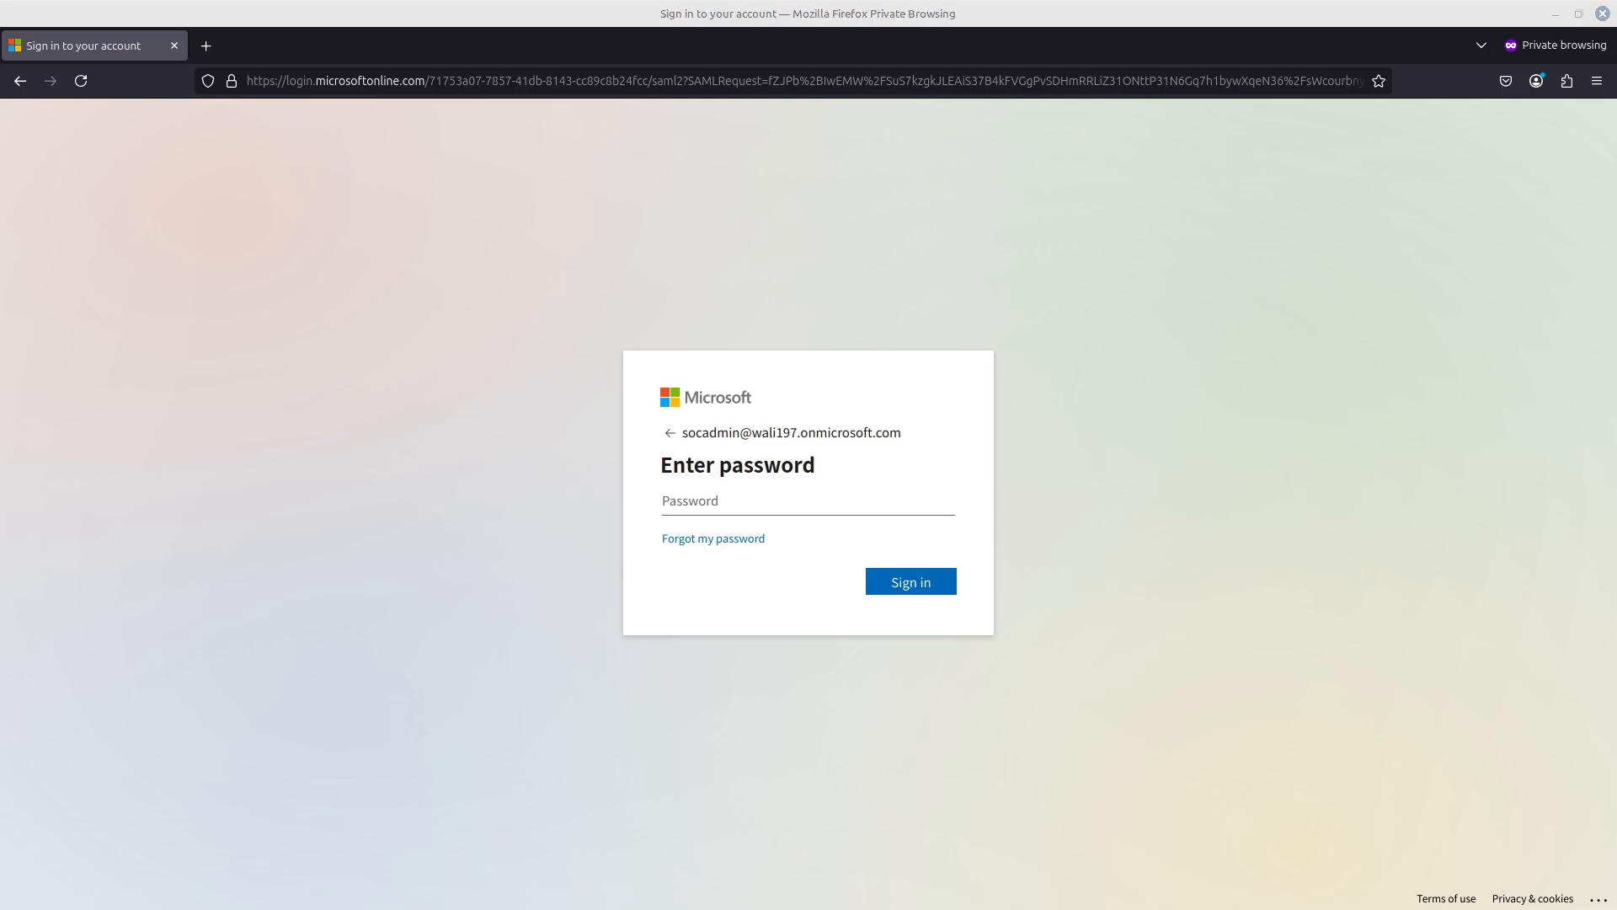
left_click(719, 502)
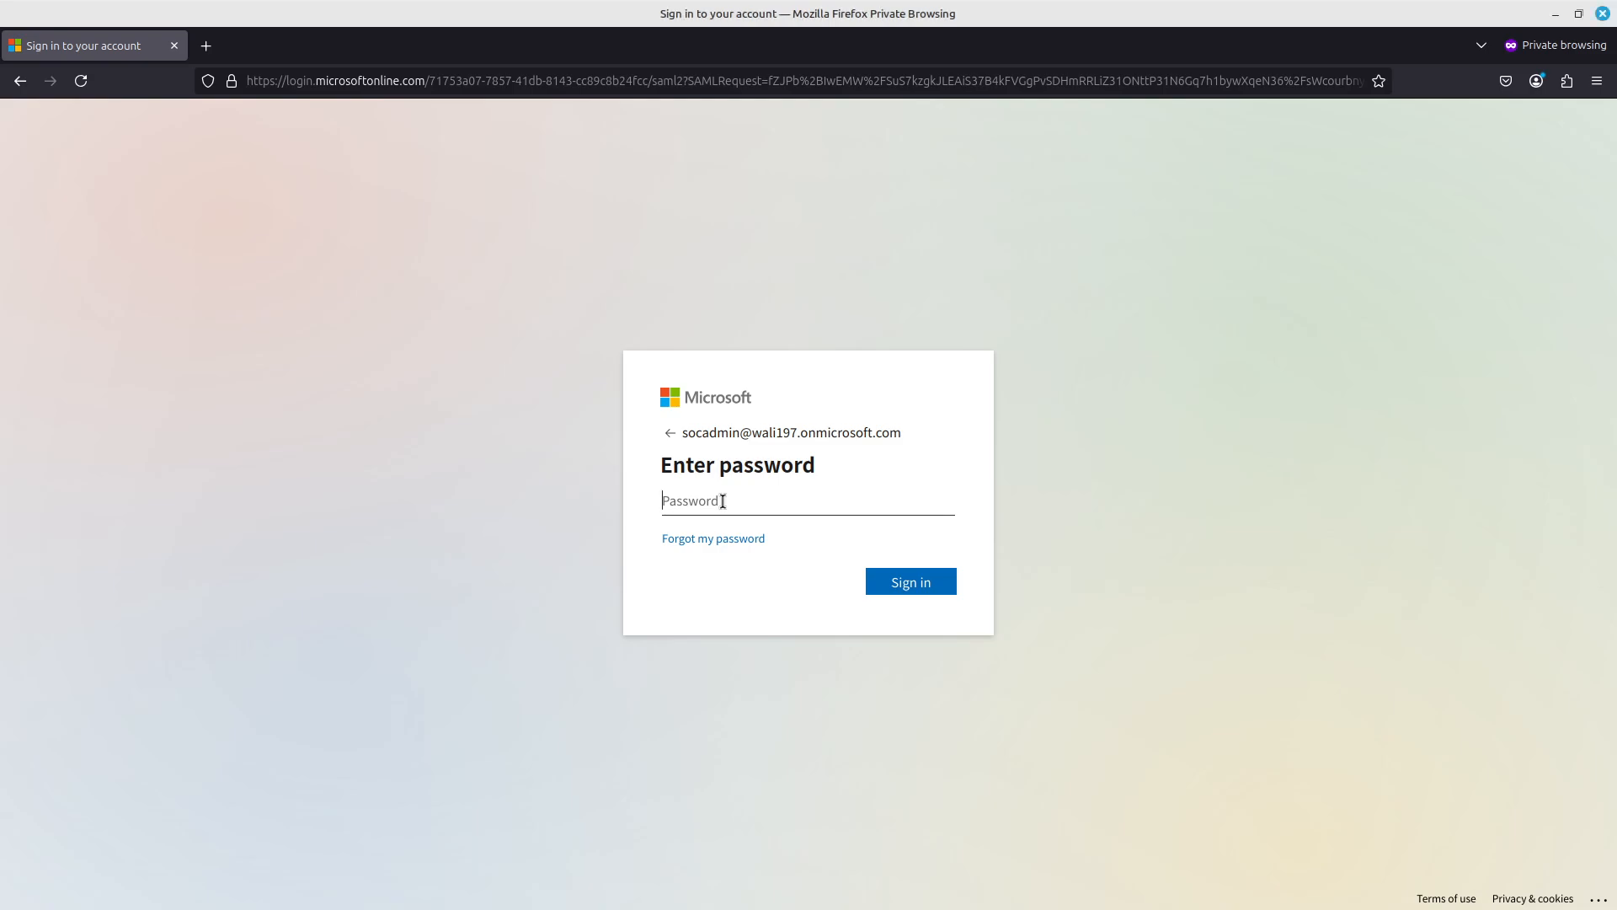
key("ctrl+v")
left_click(926, 569)
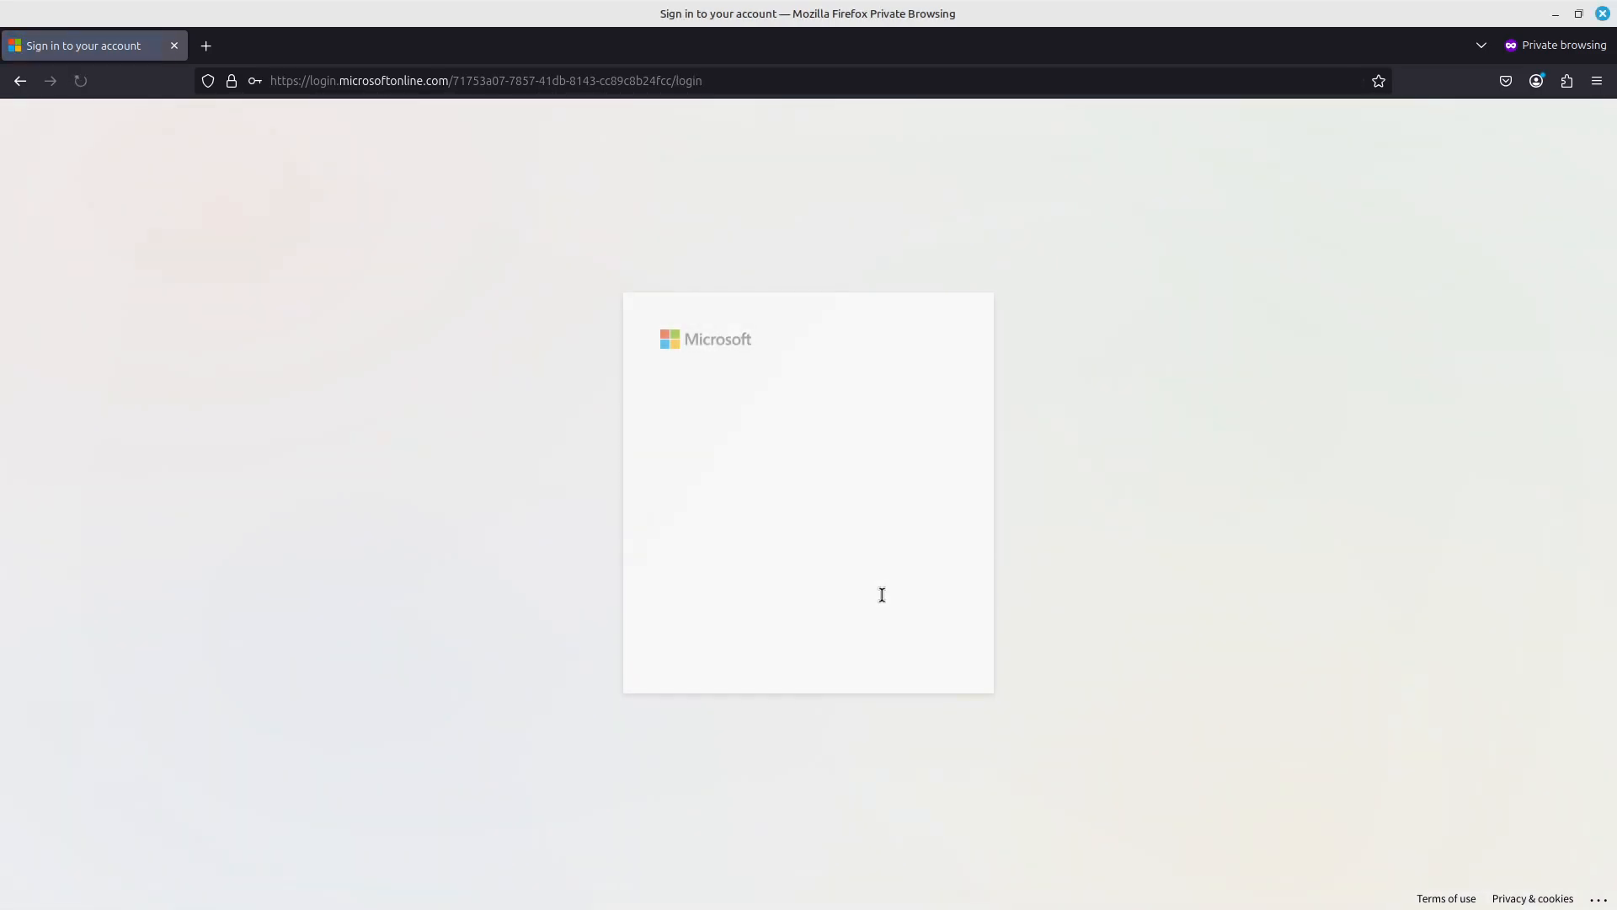
Update the account password by entering the current password, the new password and its confirmation, and submit the sign-in.
key("ctrl+v")
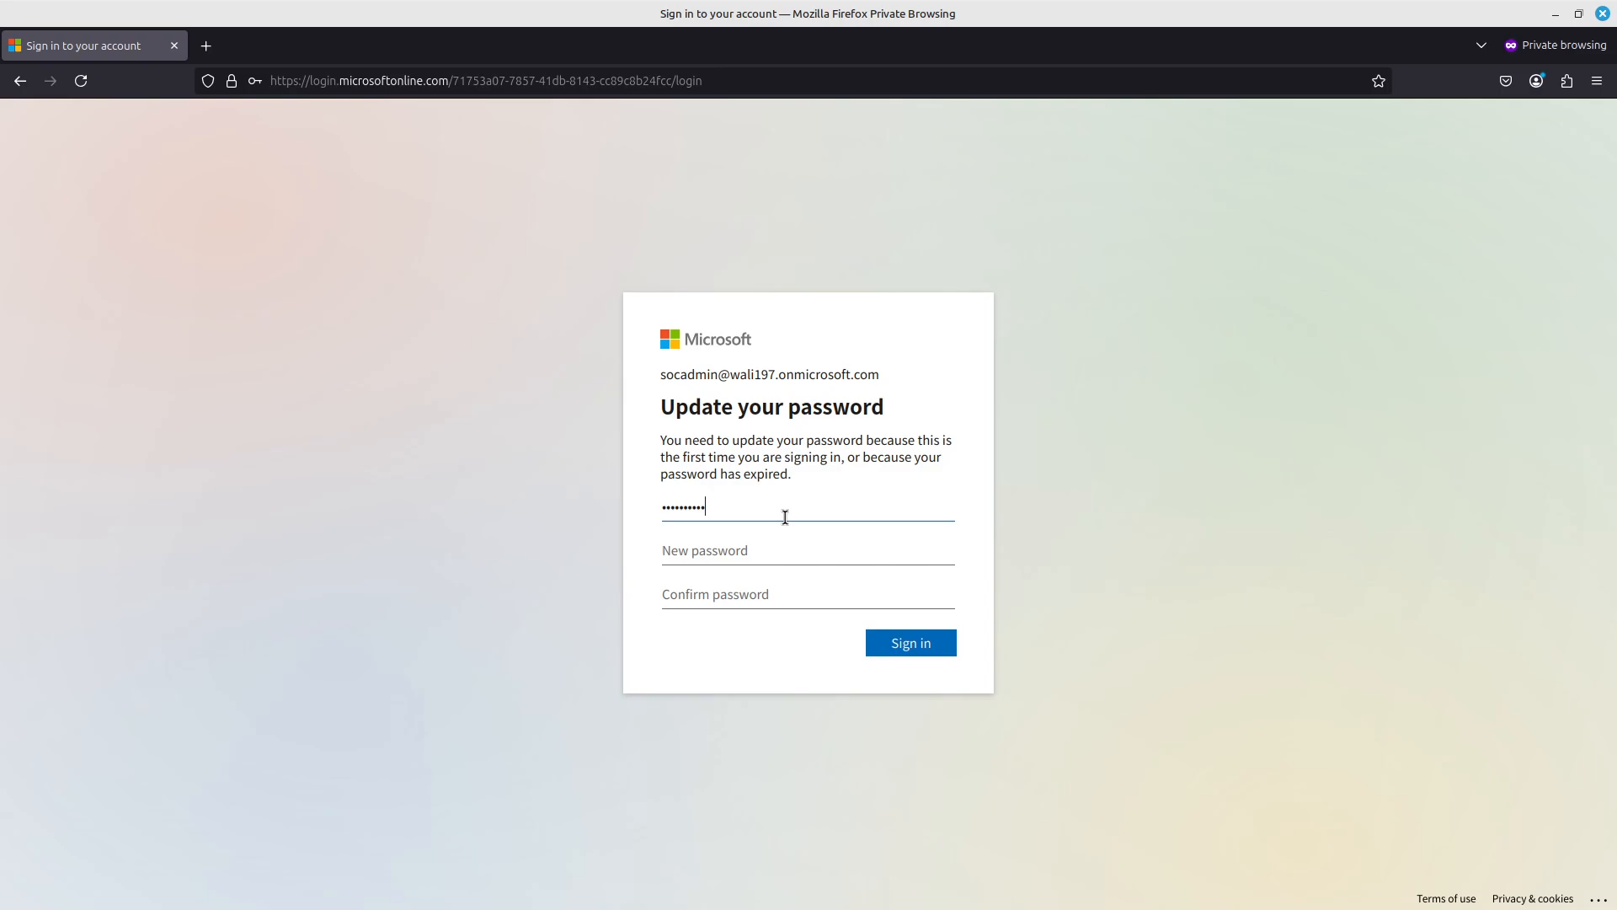
key("Tab")
type("••••")
key("Tab")
type("•••")
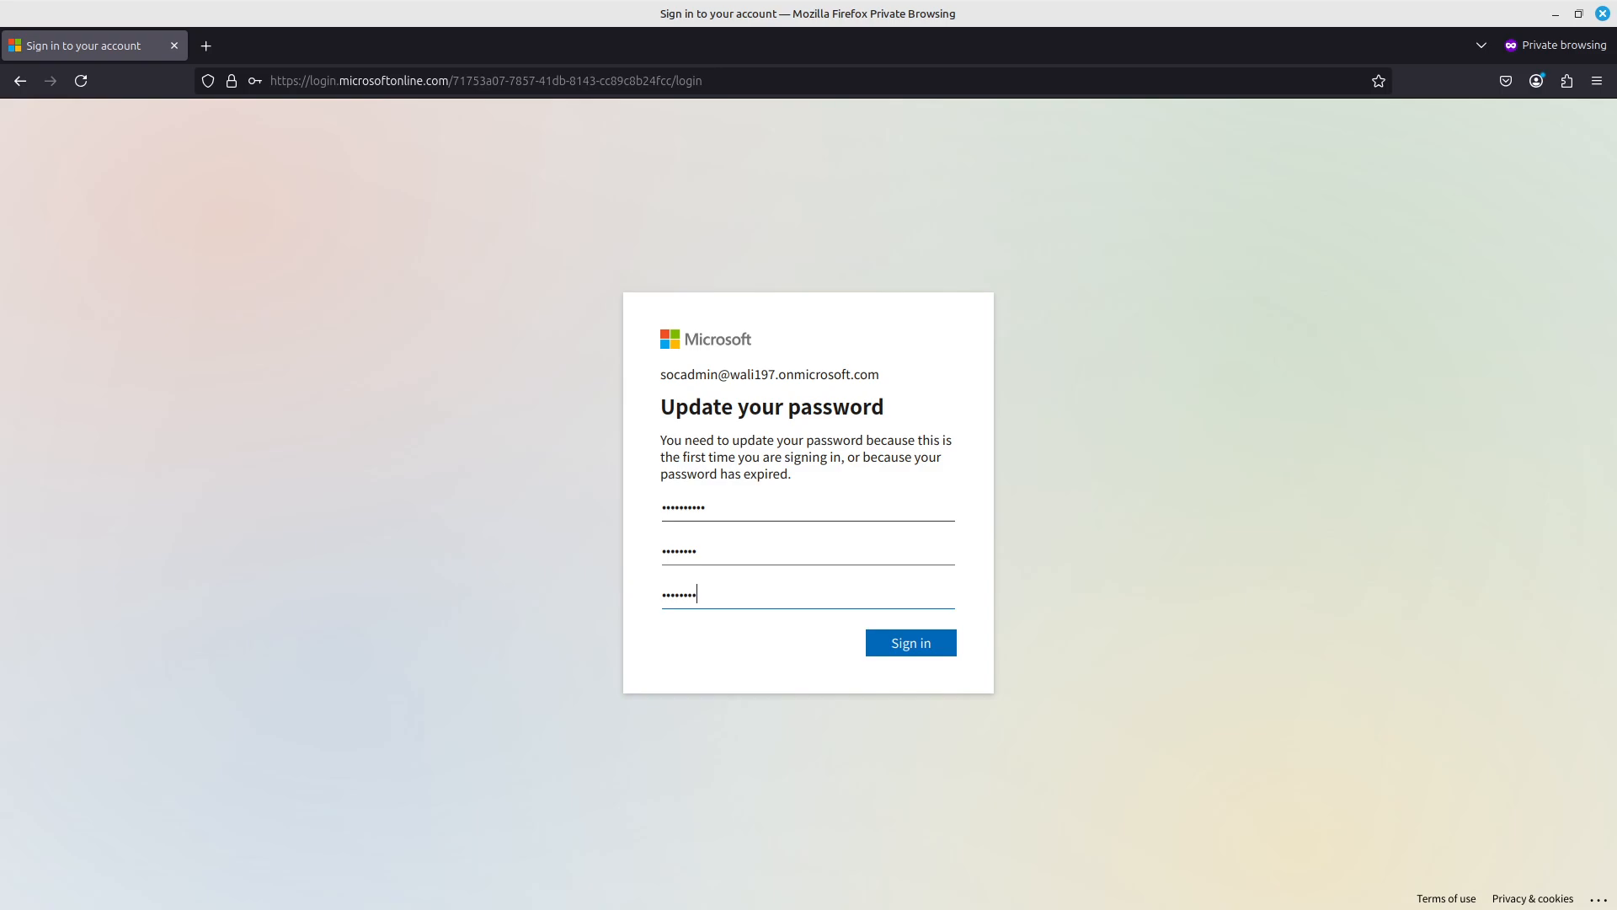
left_click(940, 647)
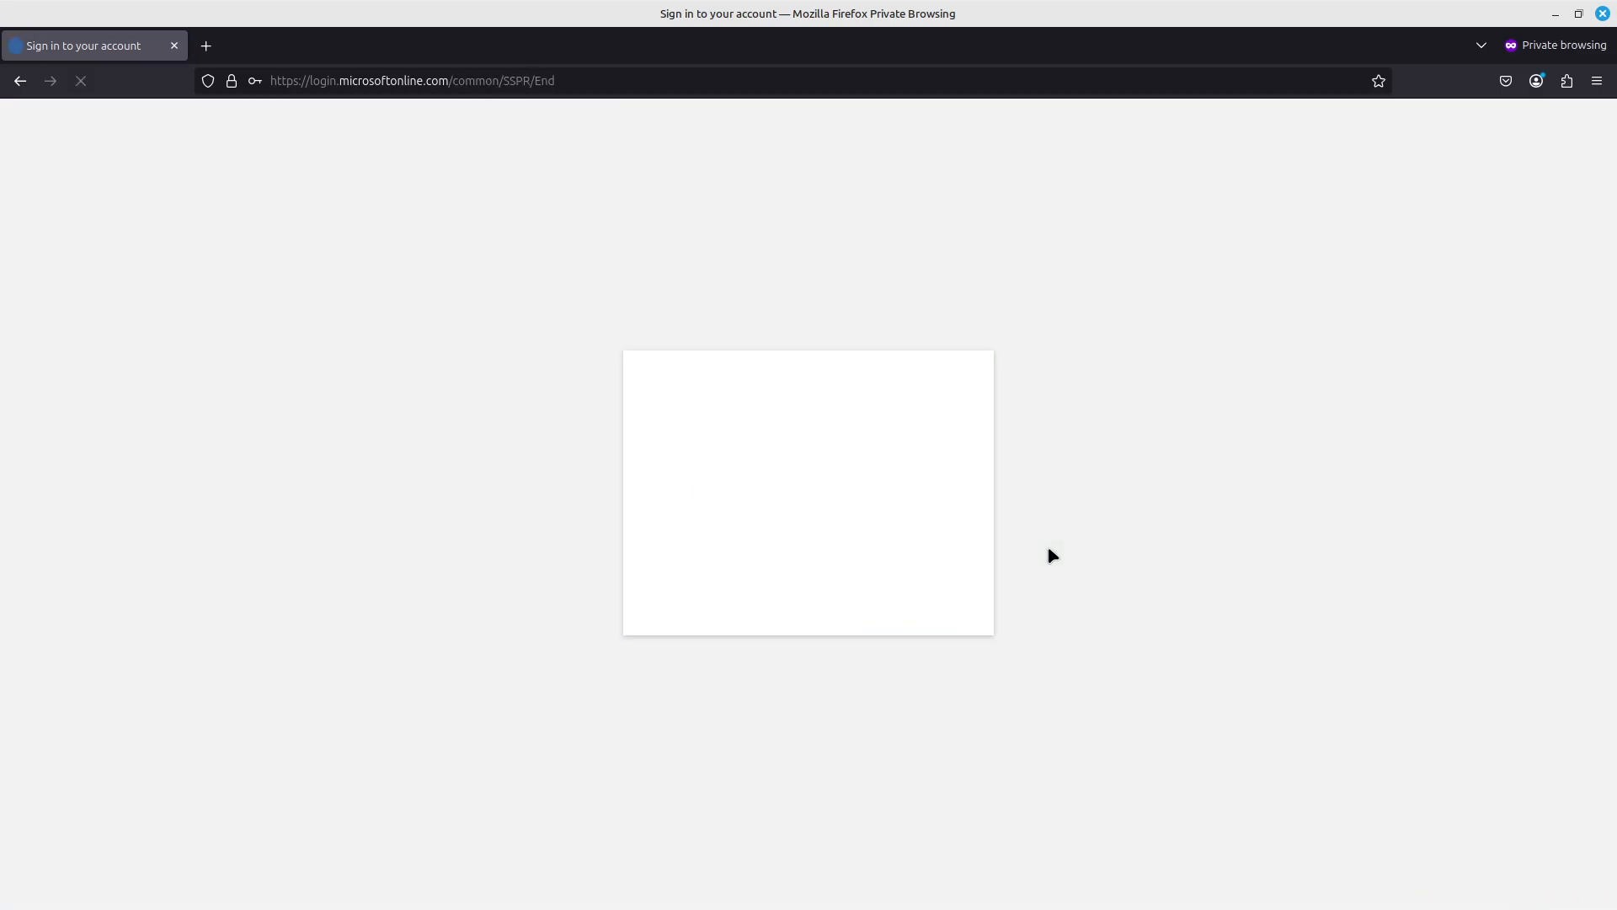
Finish the Microsoft sign-in and check the backend roles mapped to the signed-in Wazuh account, then close the roles view.
left_click(934, 593)
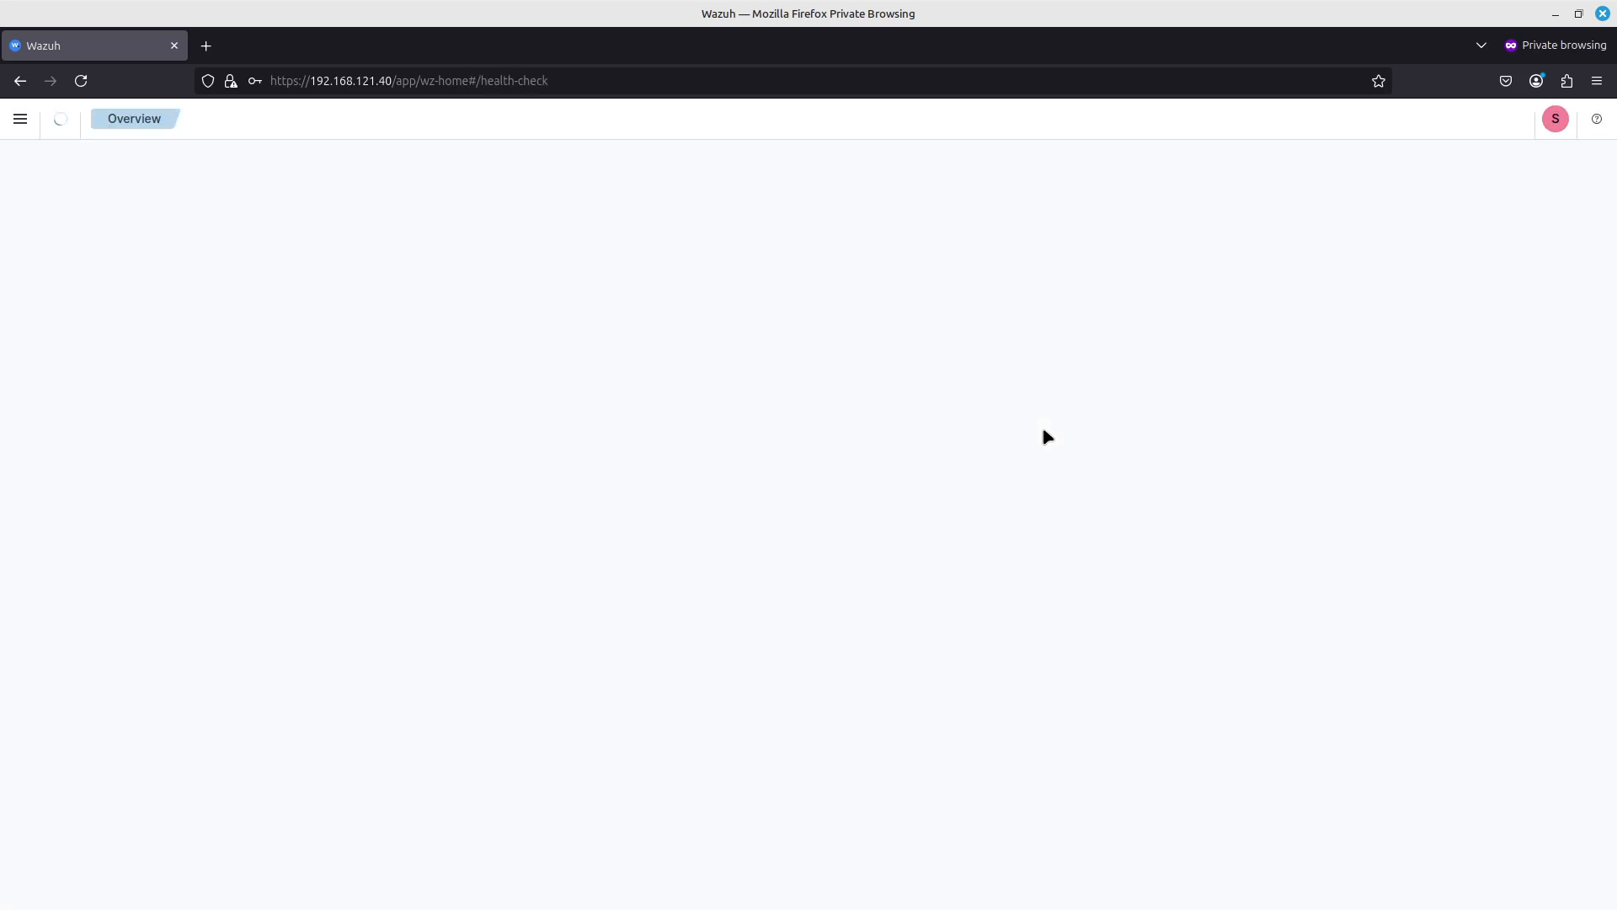
left_click(1556, 122)
left_click(1484, 229)
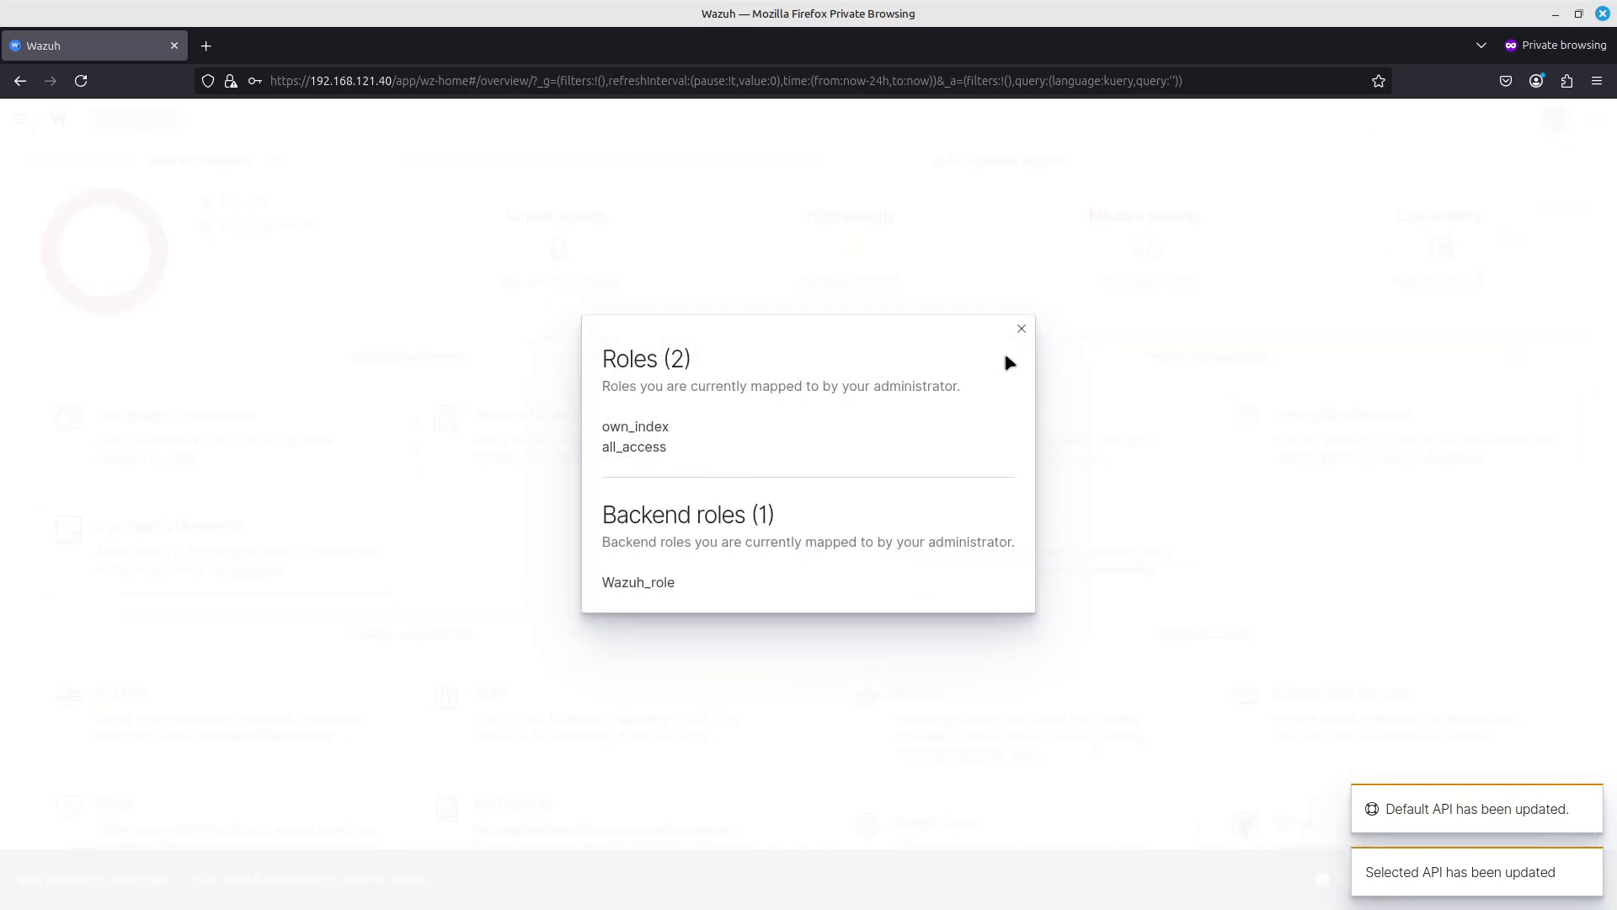
left_click_drag(689, 594, 604, 595)
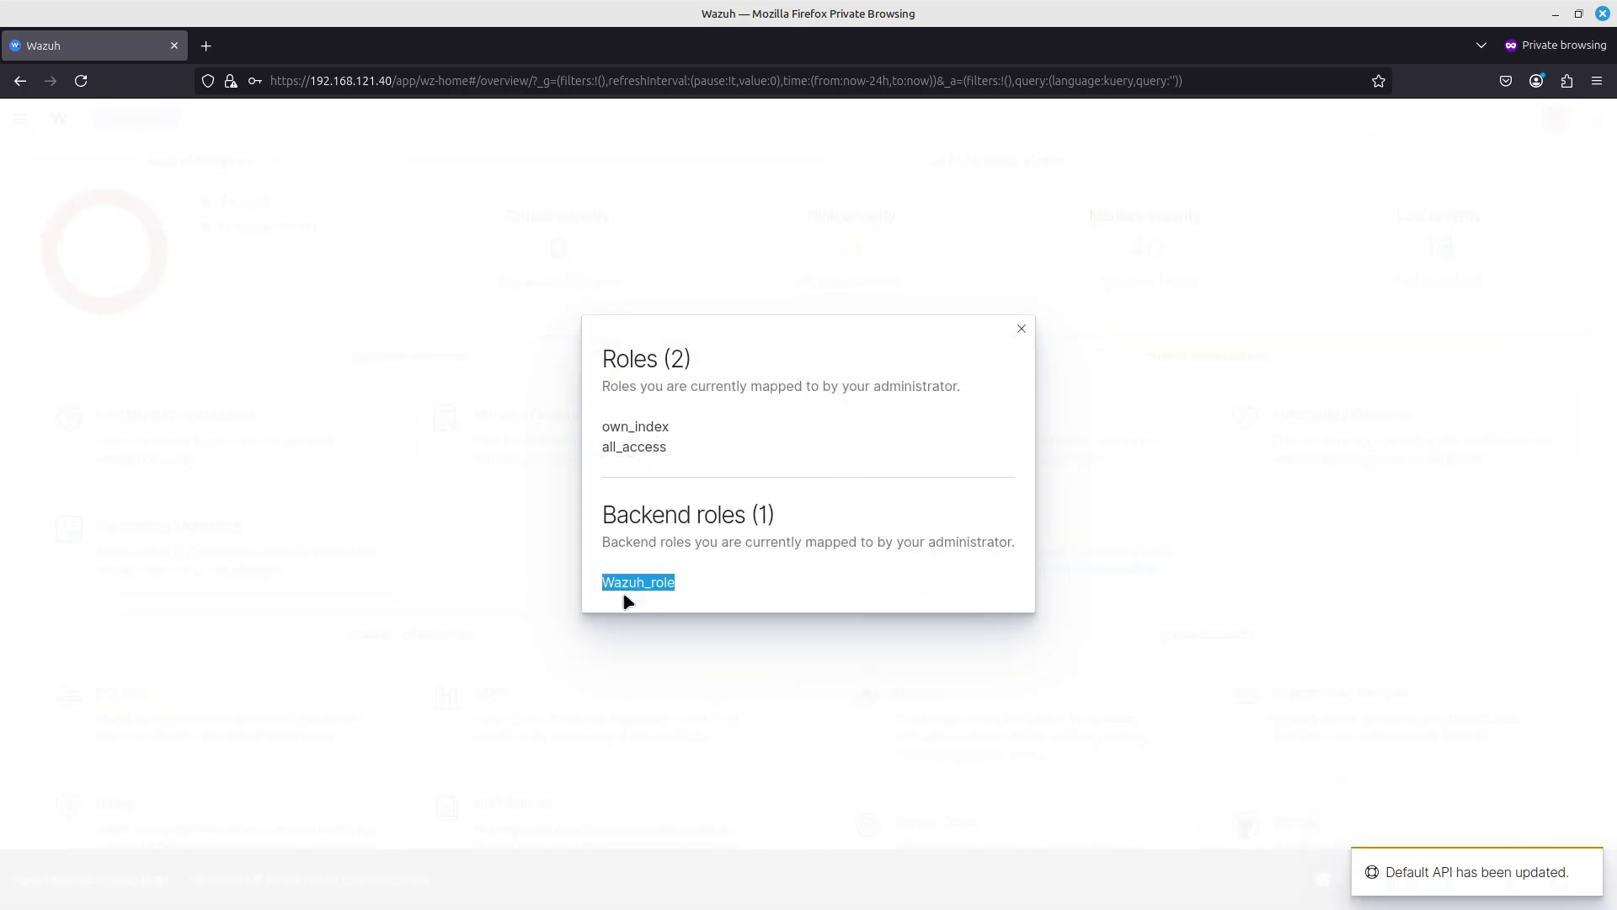
left_click(1023, 330)
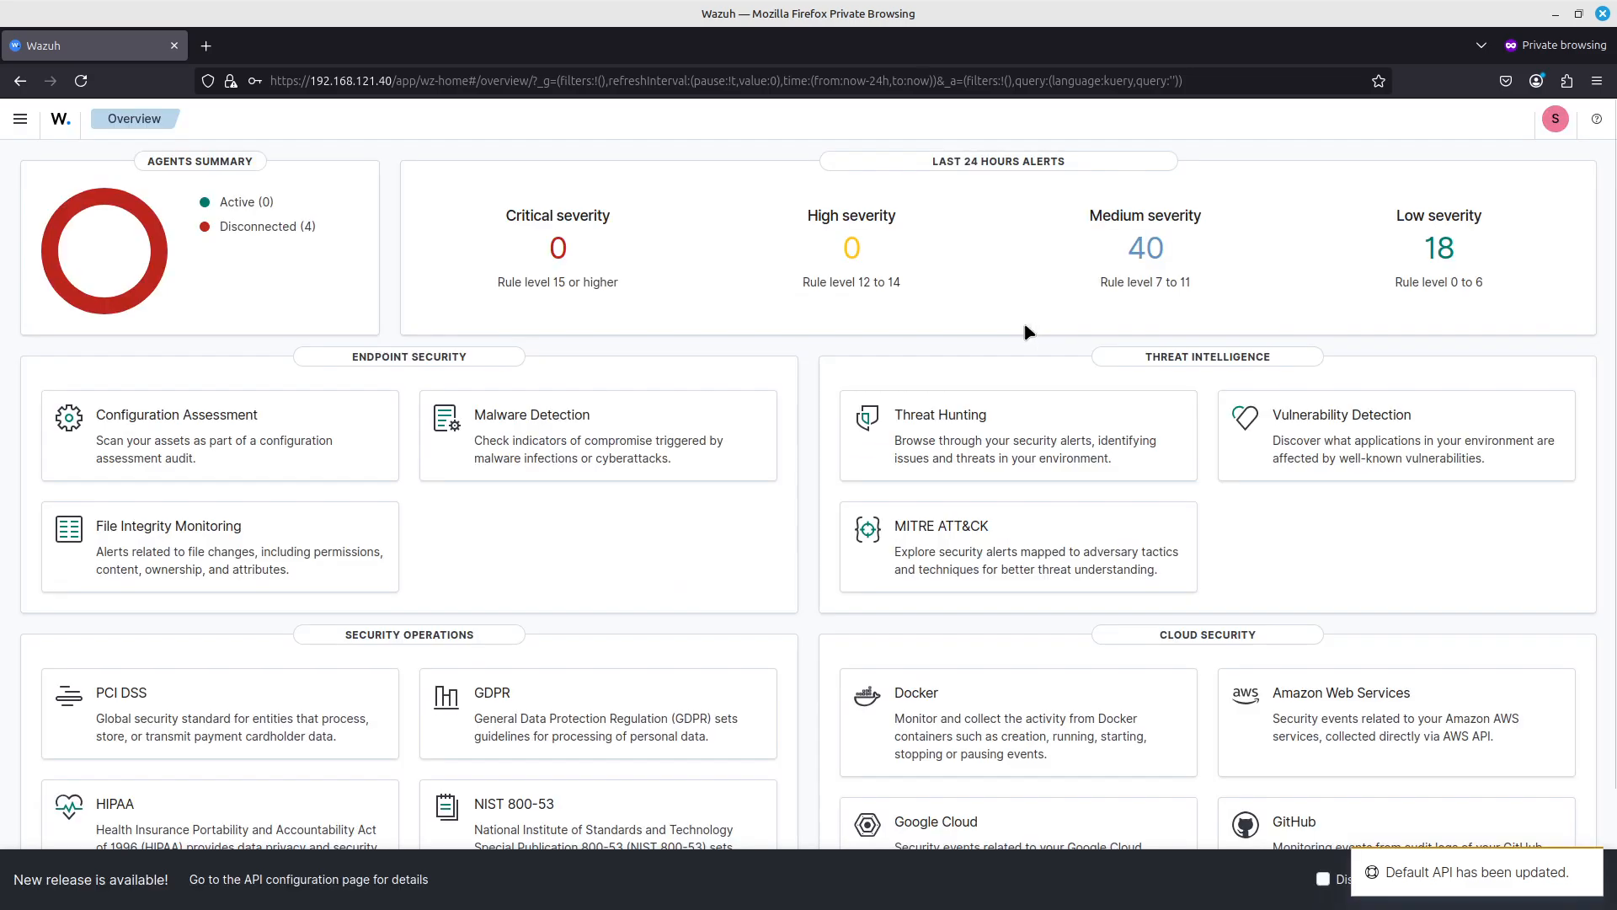
Reopen the signed-in account's roles and backend roles view, check for the all_access role, and close it.
left_click(1556, 120)
left_click(1458, 226)
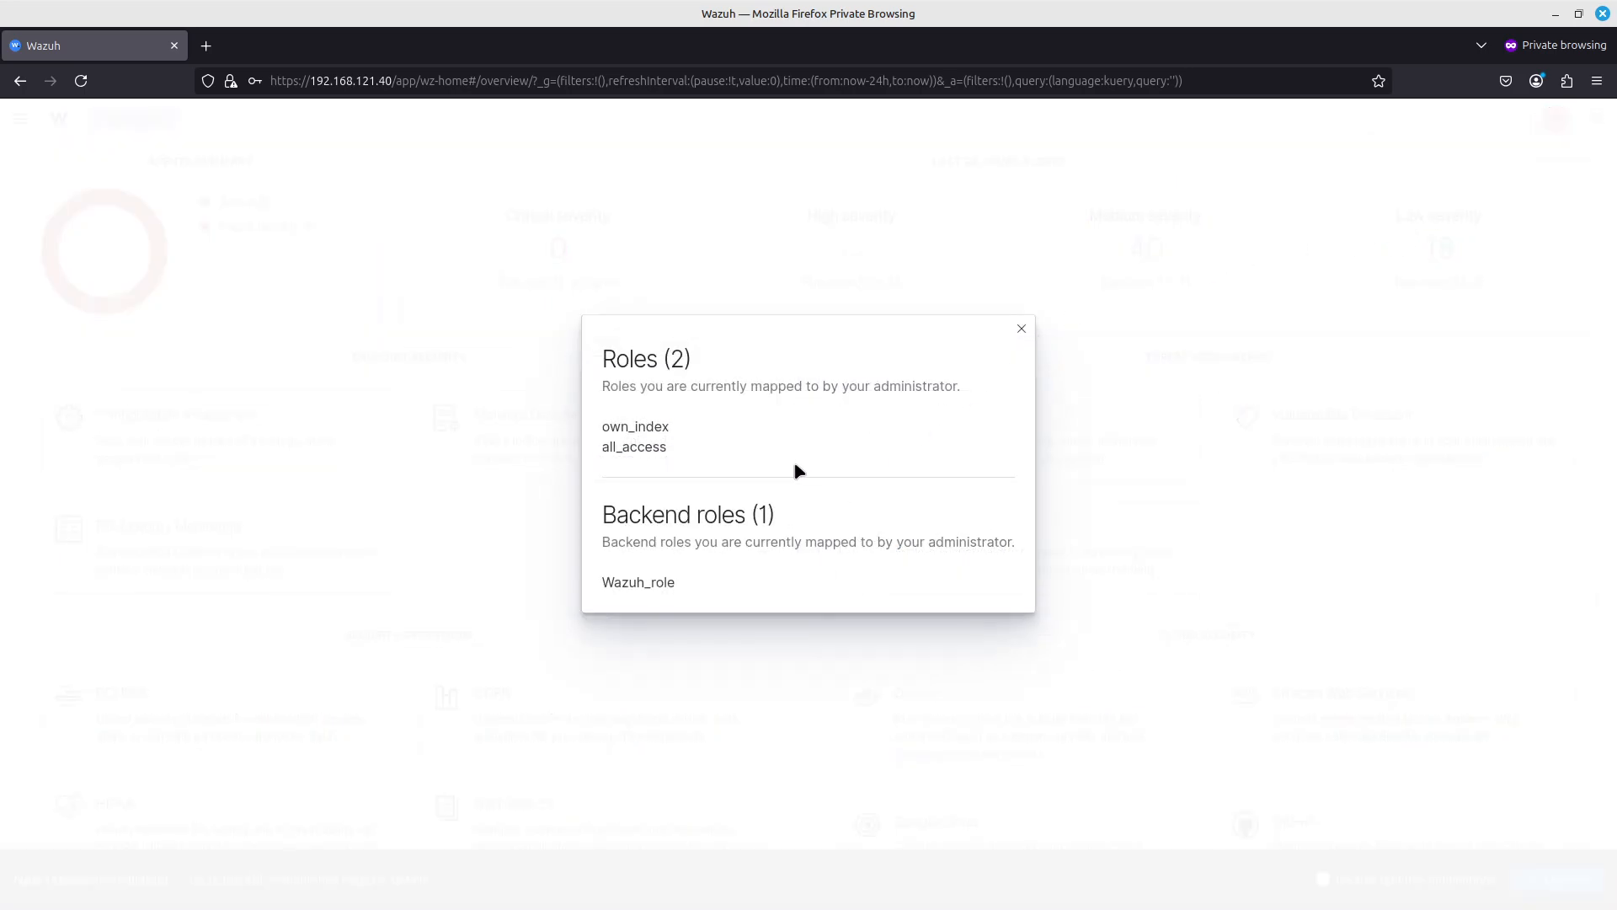
left_click_drag(678, 447, 583, 449)
left_click(589, 451)
left_click(1020, 334)
Look over the Wazuh overview page and open the Threat Hunting dashboard.
scroll(660, 357, "down", 2)
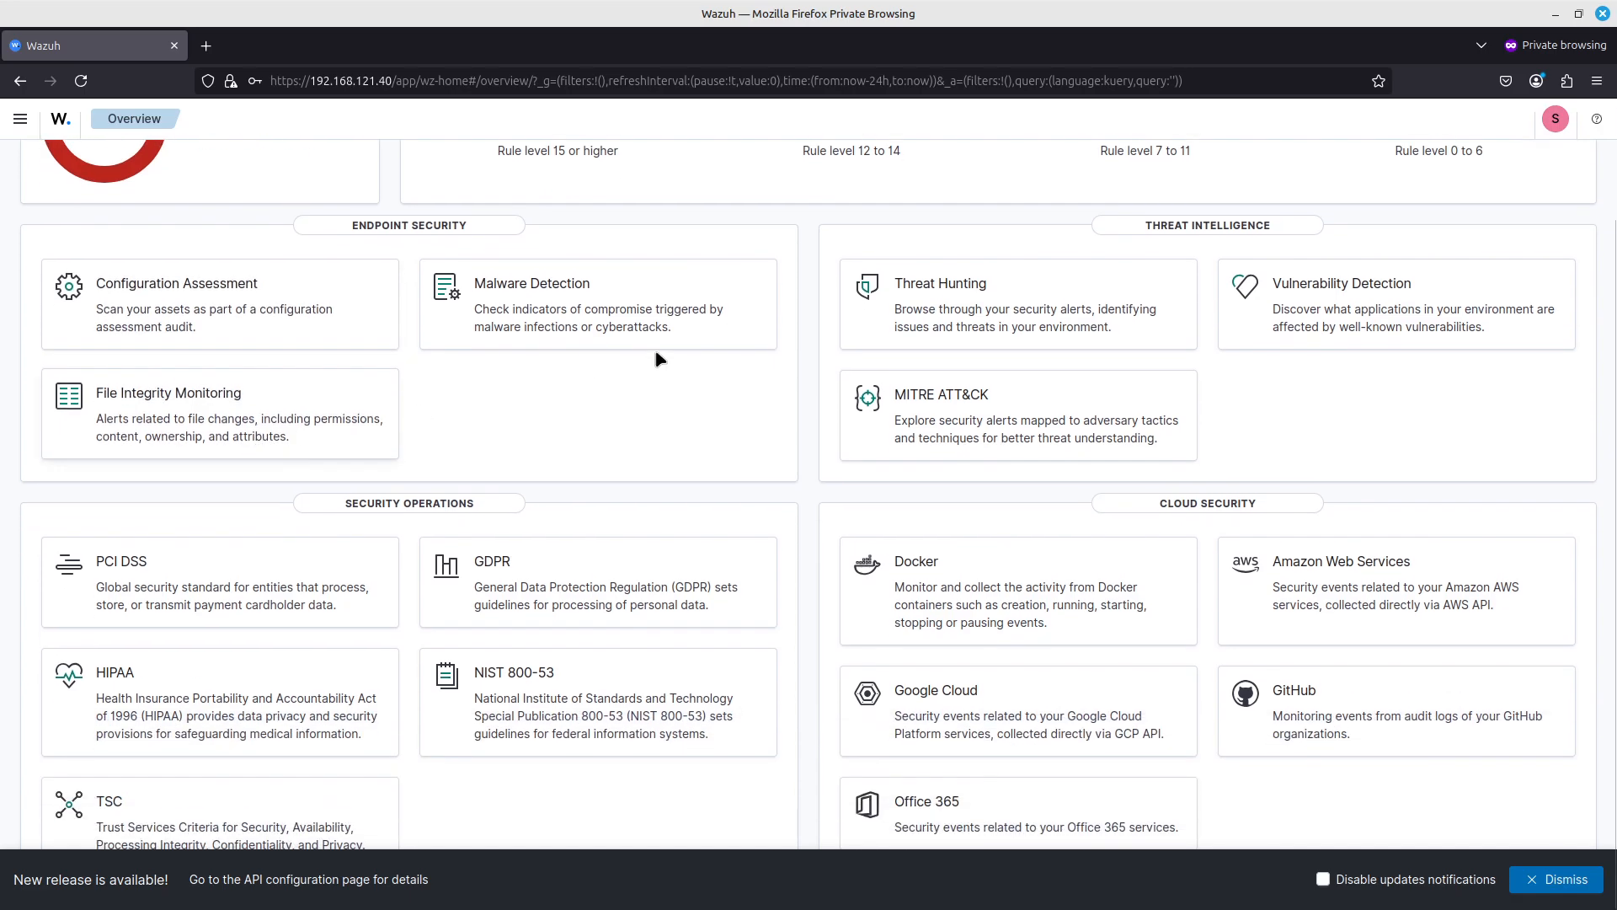
scroll(973, 307, "up", 2)
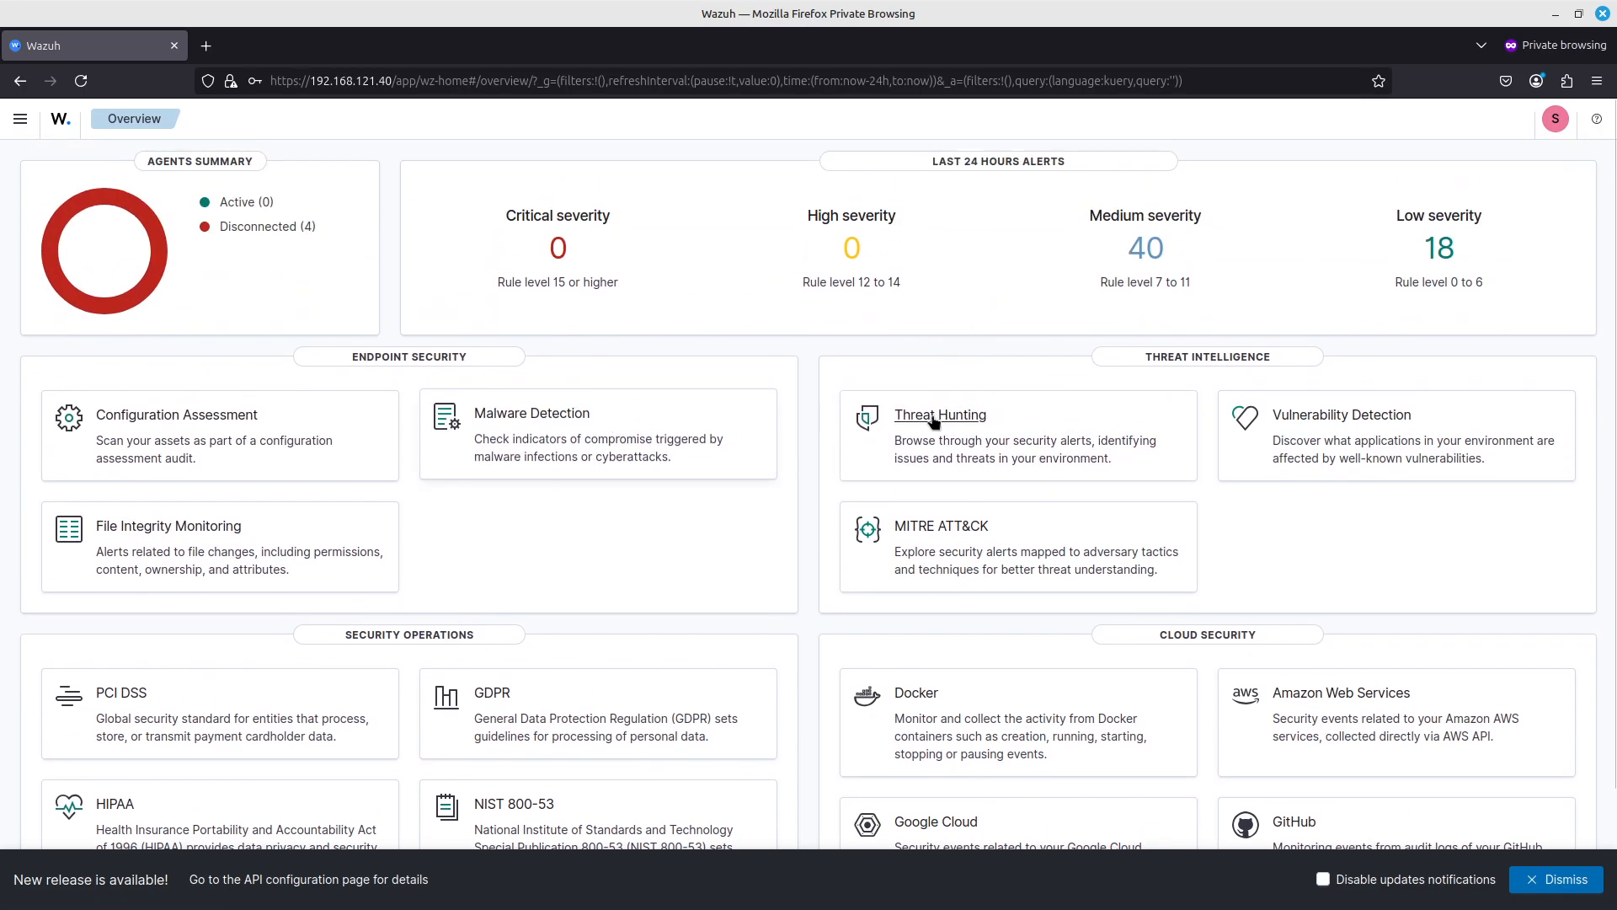
left_click(963, 421)
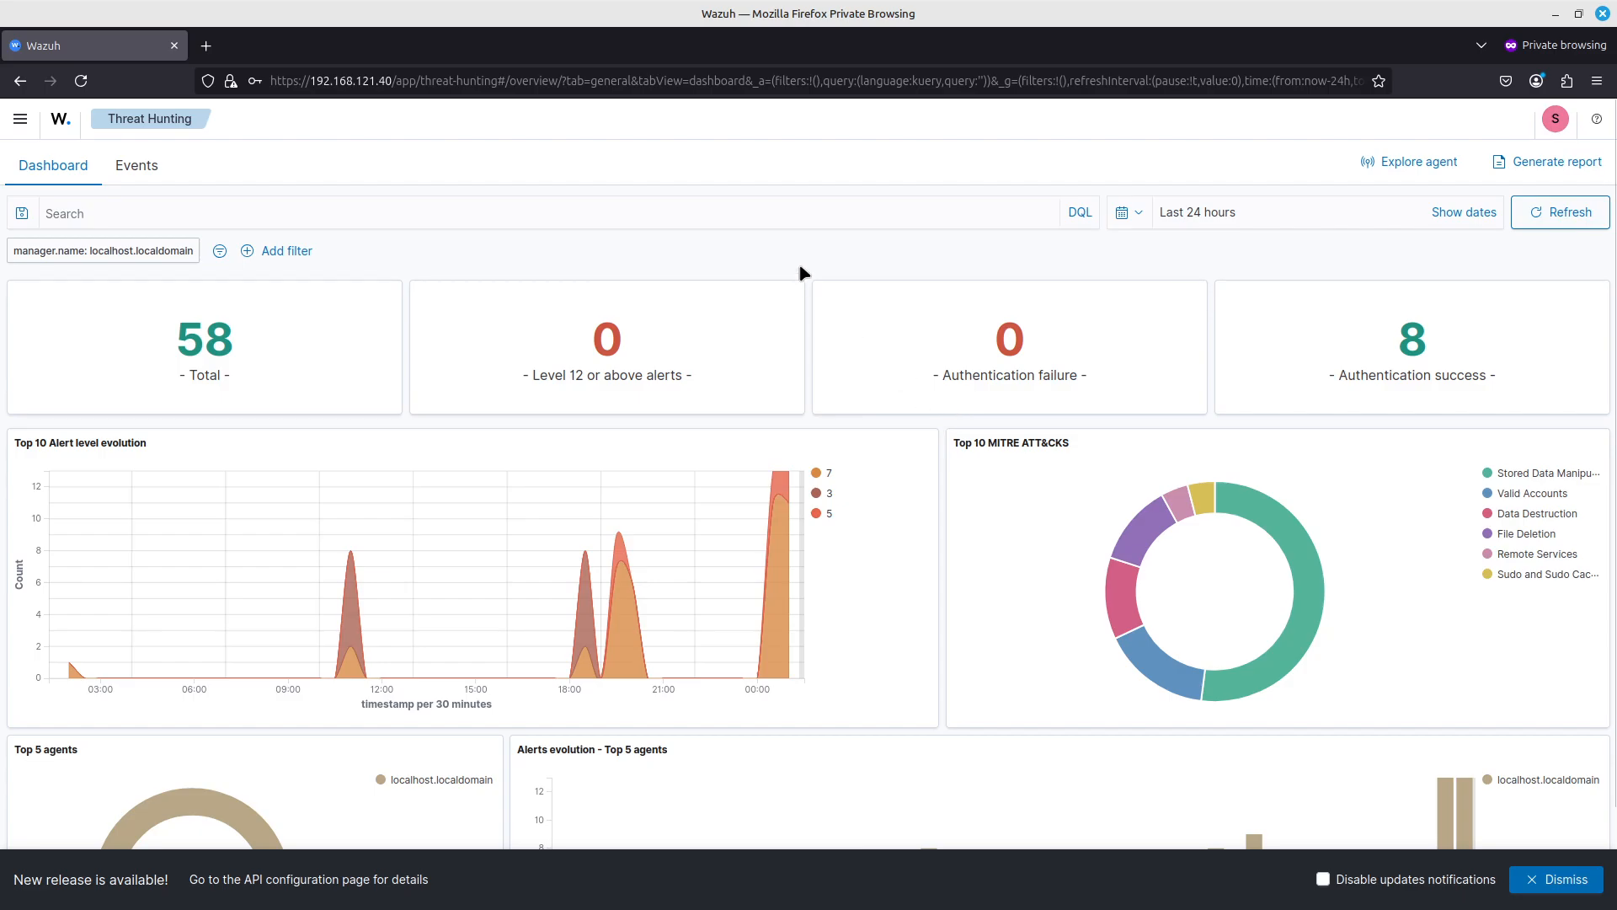